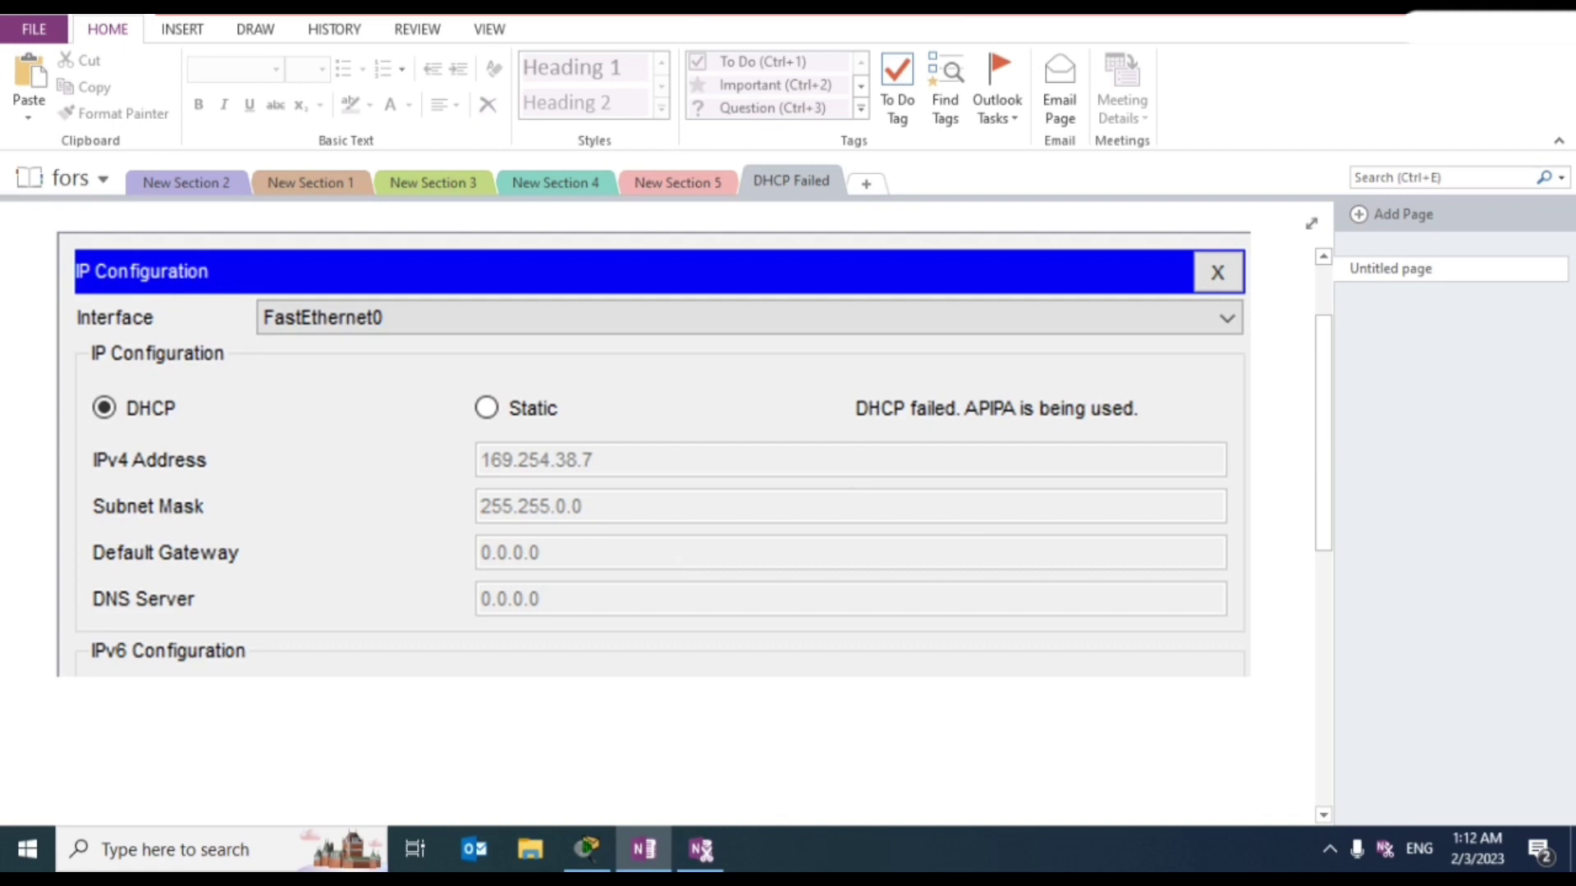
Step: In the network diagram, circle the two client computers in red and underline the 0.0.0.0 and 255.255.255.255 addresses below them
scroll(1323, 387, "down", 5)
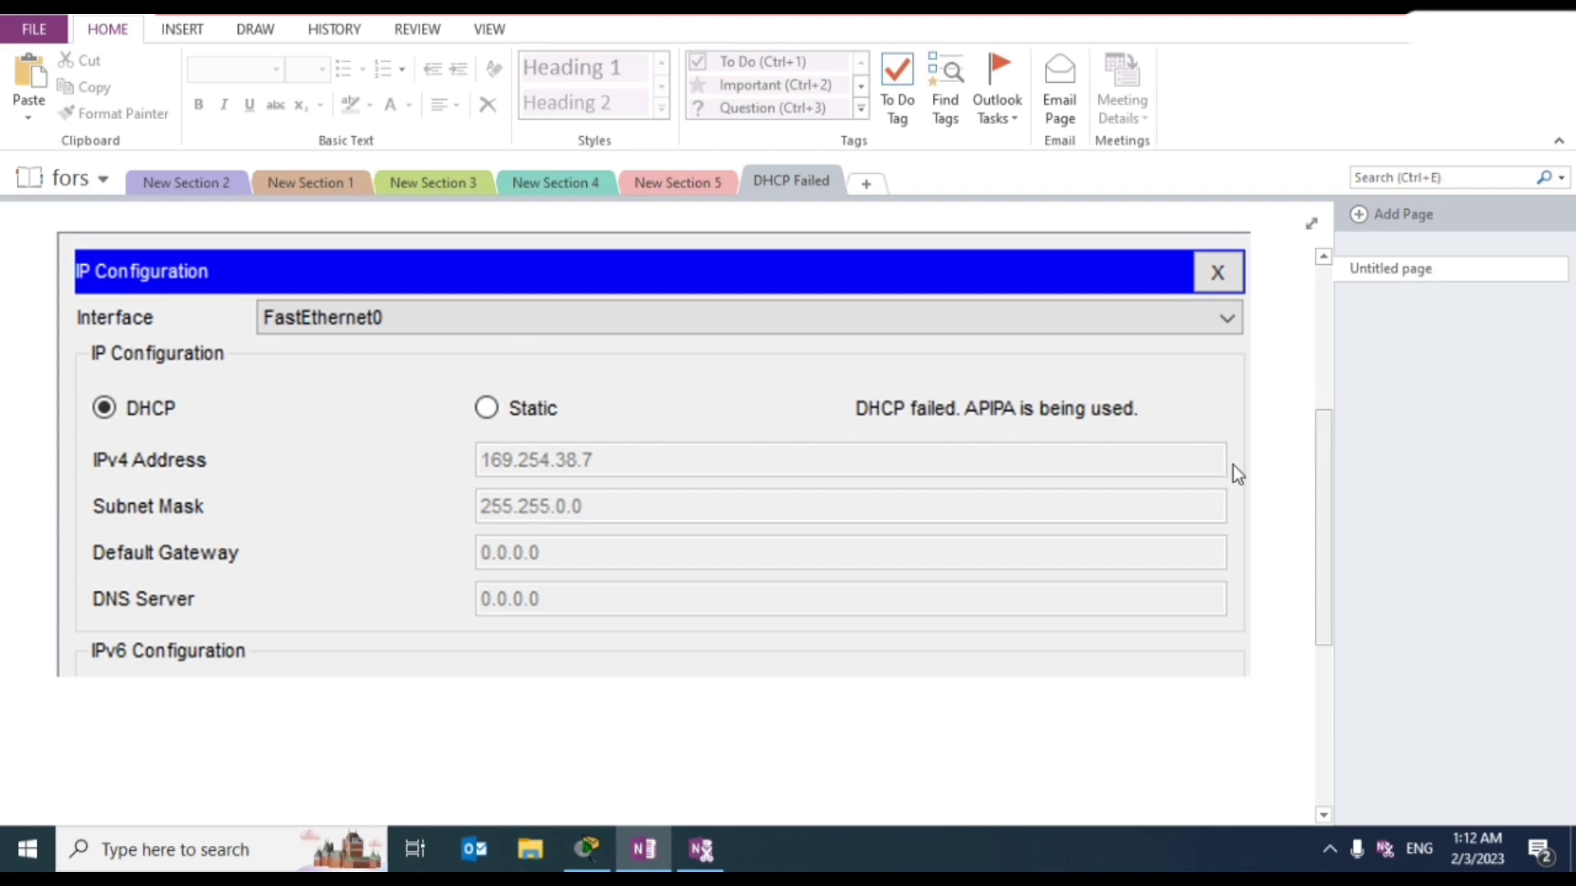
scroll(1269, 584, "down", 5)
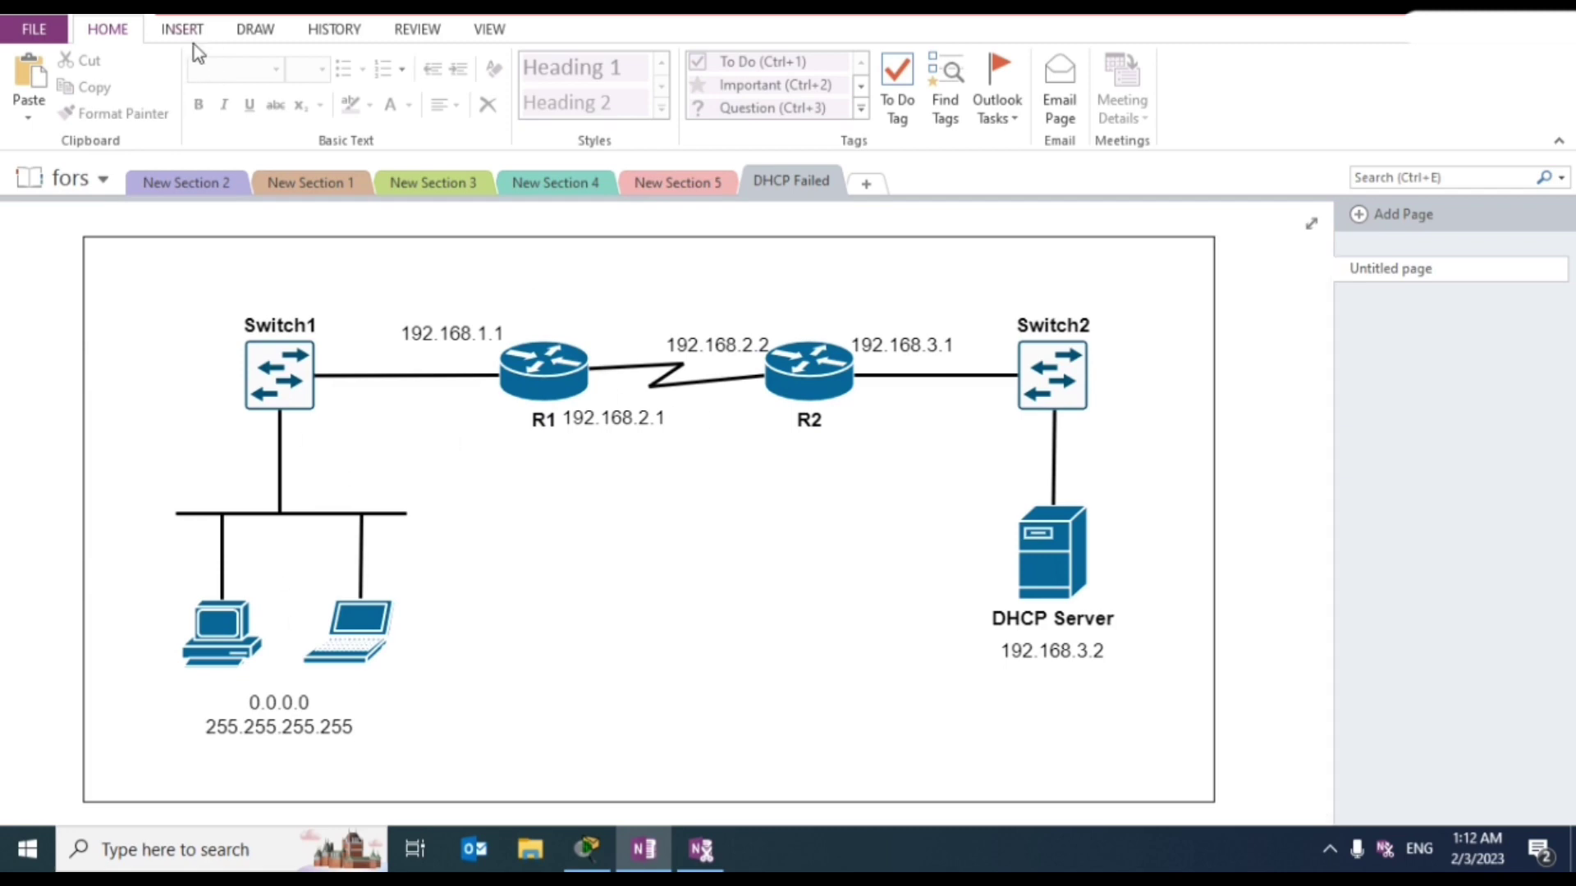
left_click(251, 31)
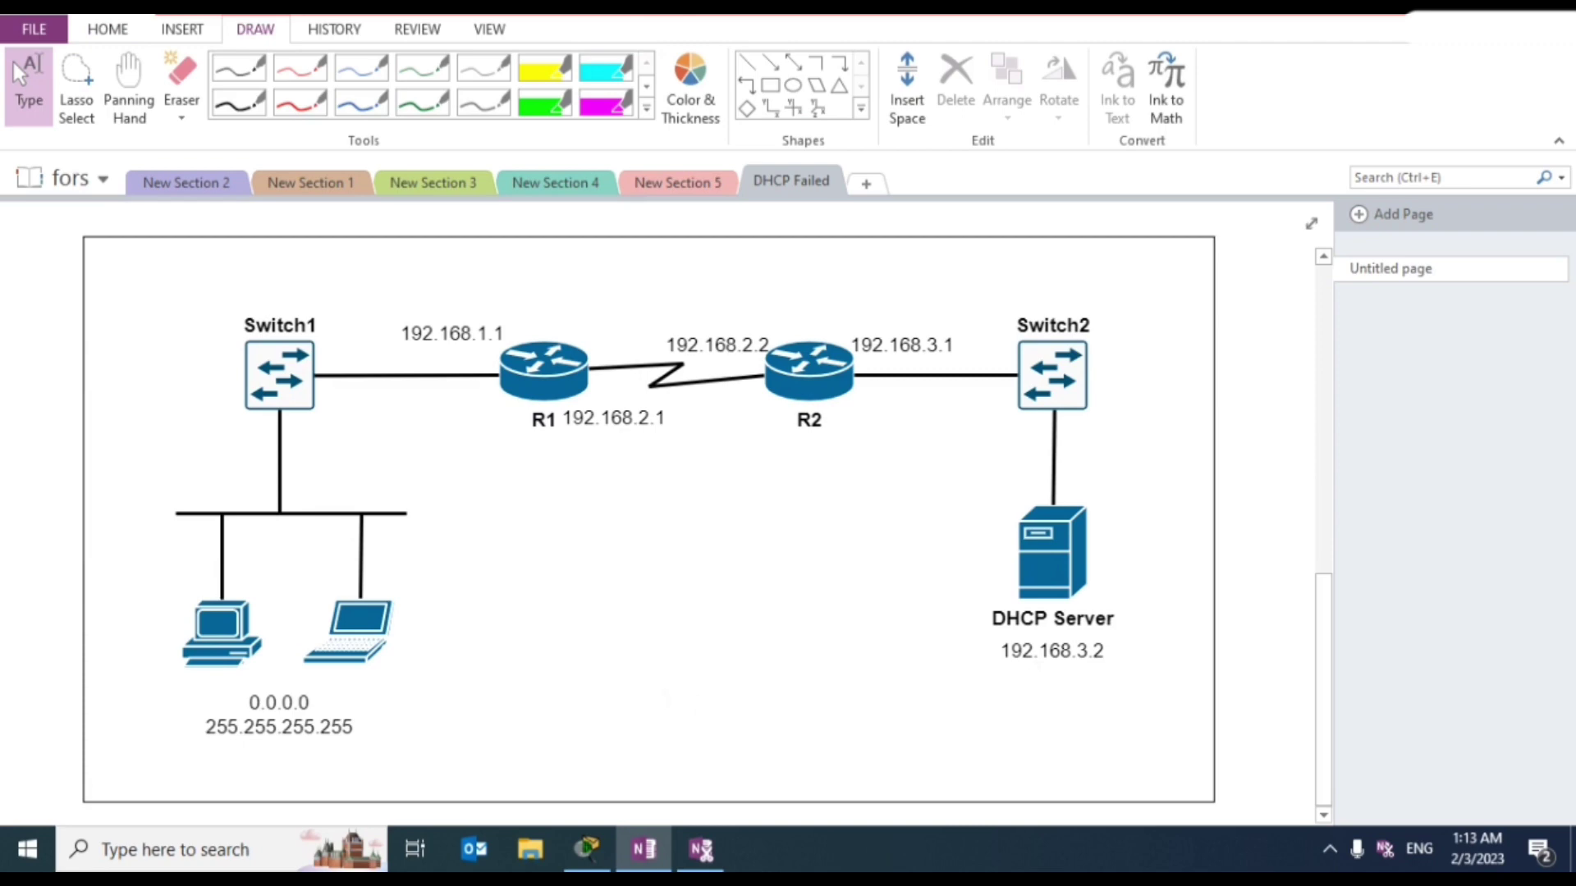
scroll(648, 508, "up", 10)
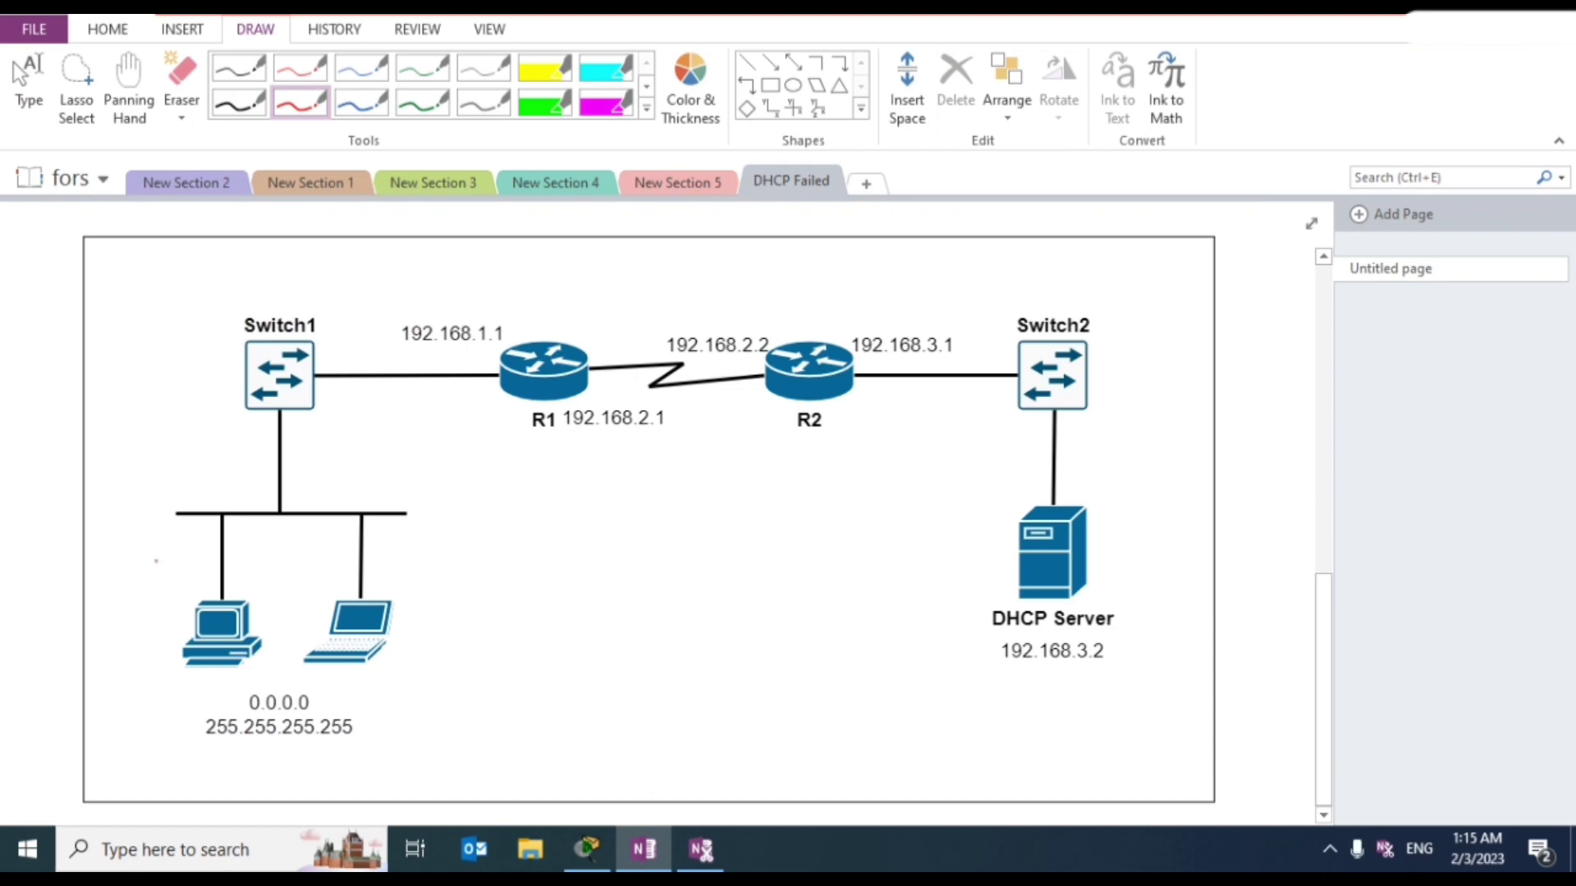
mouse_move(193, 582)
left_mouse_down()
mouse_move(142, 628)
mouse_move(170, 683)
mouse_move(388, 675)
mouse_move(422, 648)
mouse_move(380, 565)
mouse_move(266, 553)
mouse_move(177, 591)
left_mouse_up()
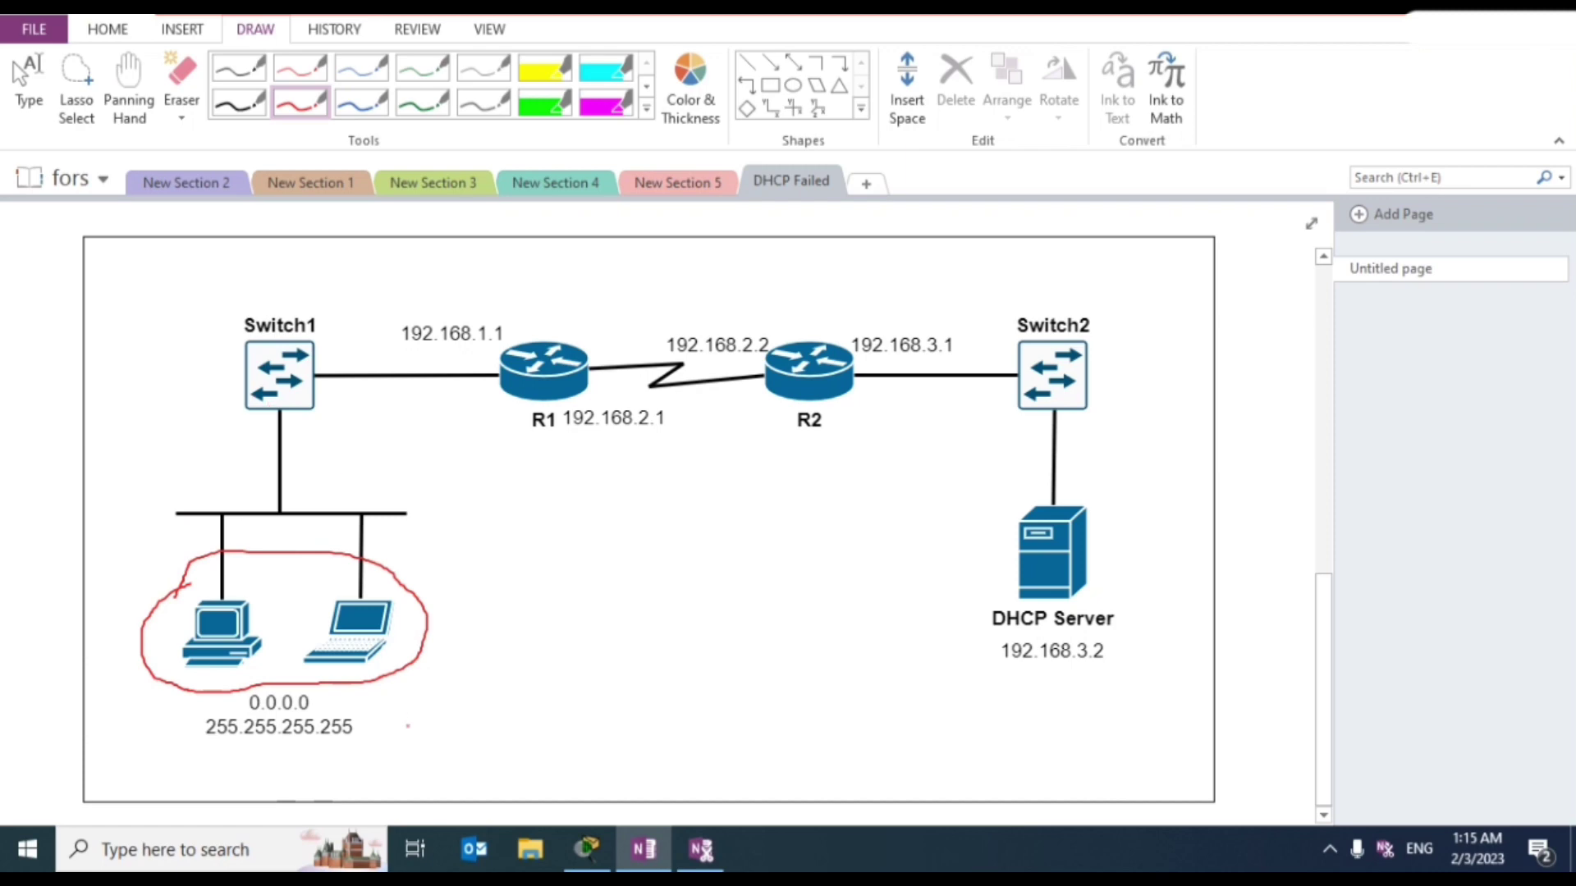
left_click_drag(249, 712, 318, 710)
left_click_drag(204, 744, 348, 738)
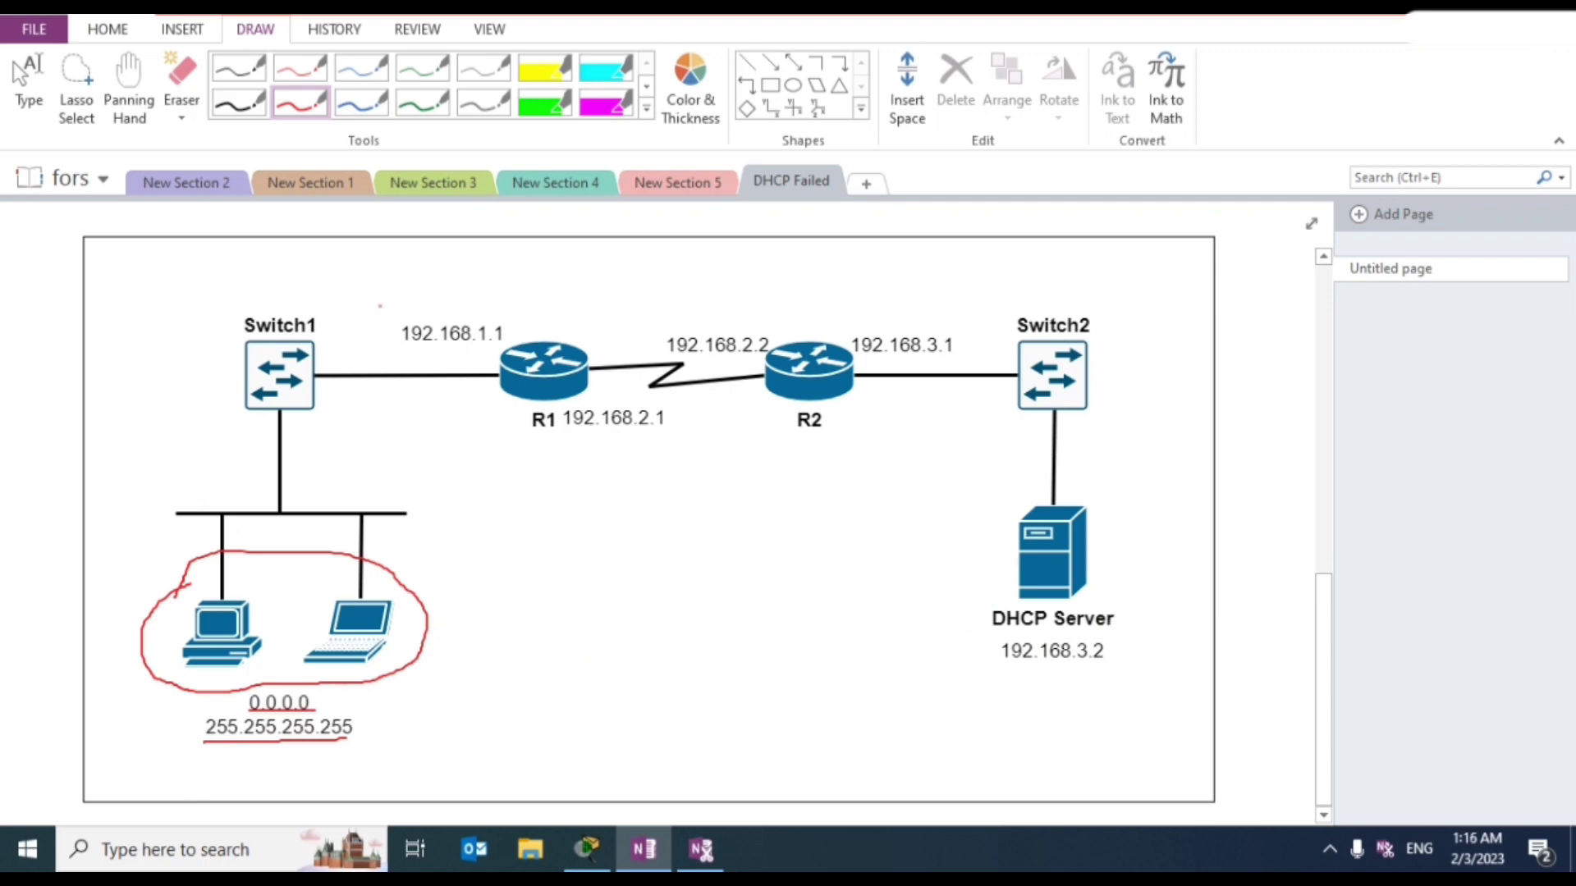
Step: Draw red arrows tracing the path from beside Switch1 through R1, R2 and Switch2 to the DHCP Server
mouse_move(379, 305)
left_mouse_down()
mouse_move(468, 306)
mouse_move(552, 321)
mouse_move(549, 335)
left_mouse_up()
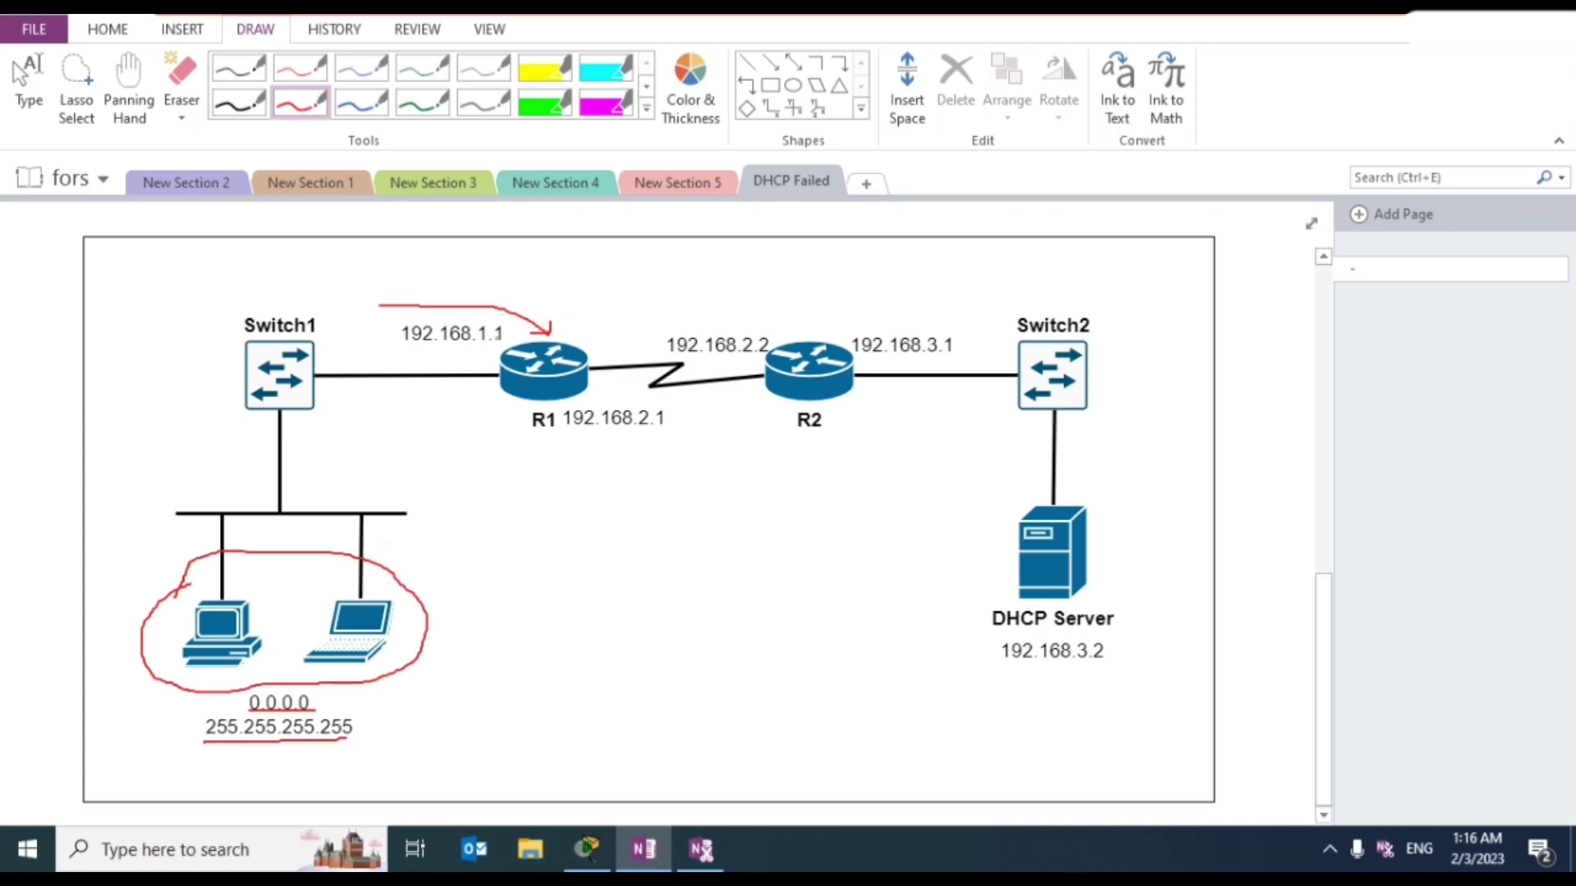
mouse_move(577, 338)
left_mouse_down()
mouse_move(706, 284)
mouse_move(772, 287)
mouse_move(805, 318)
mouse_move(1069, 306)
mouse_move(1114, 348)
mouse_move(1138, 452)
mouse_move(1131, 509)
left_mouse_up()
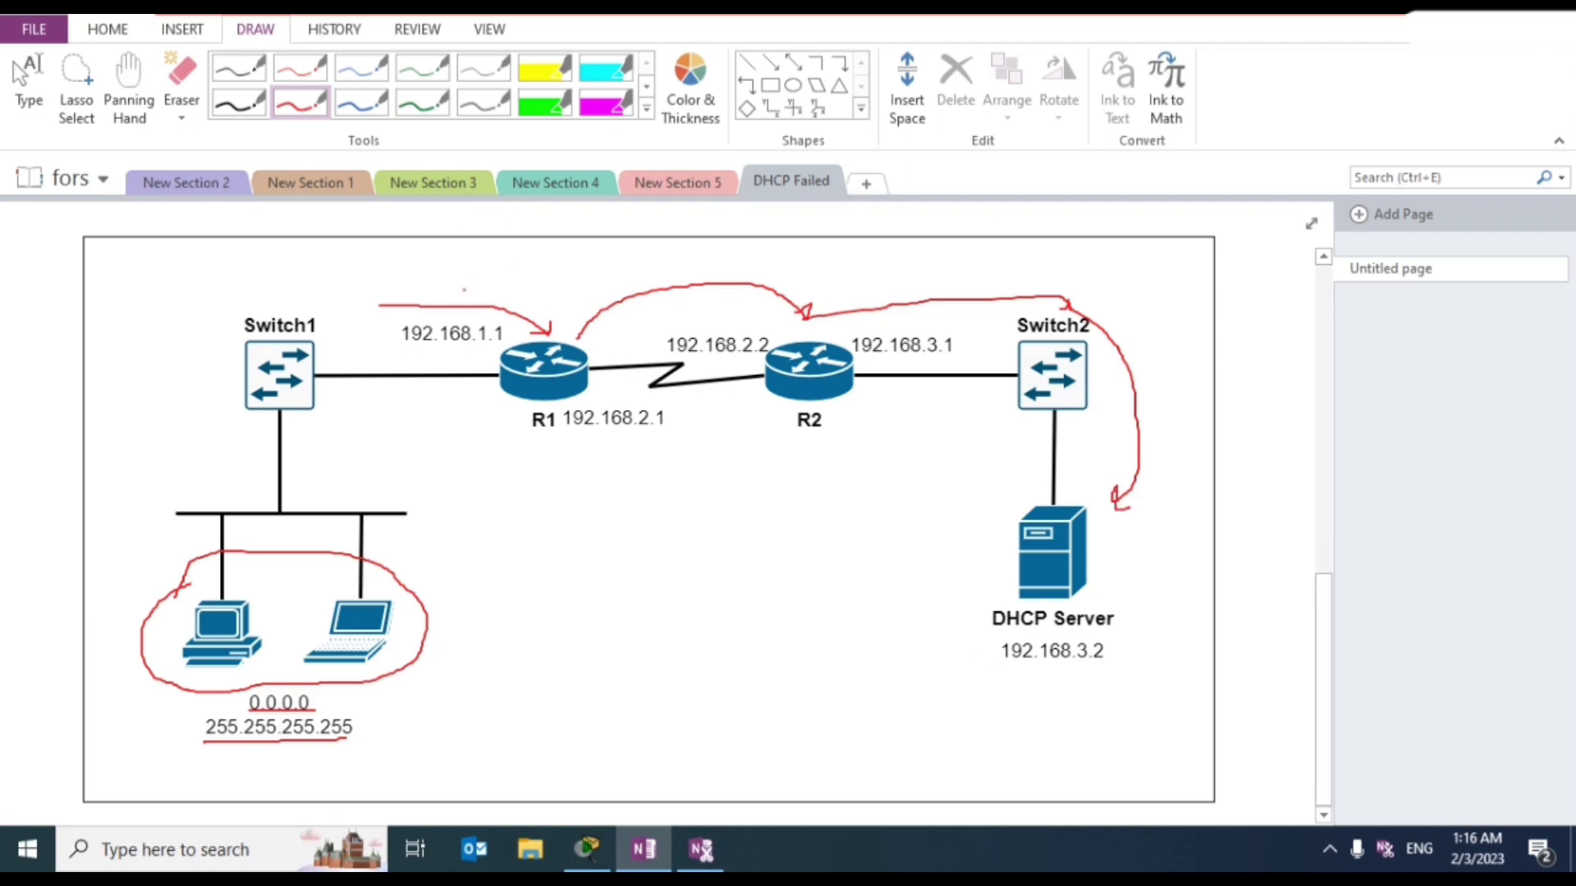
Step: Add a text label reading "DHCP Relay" and place it just above router R1 in the diagram
left_click(121, 38)
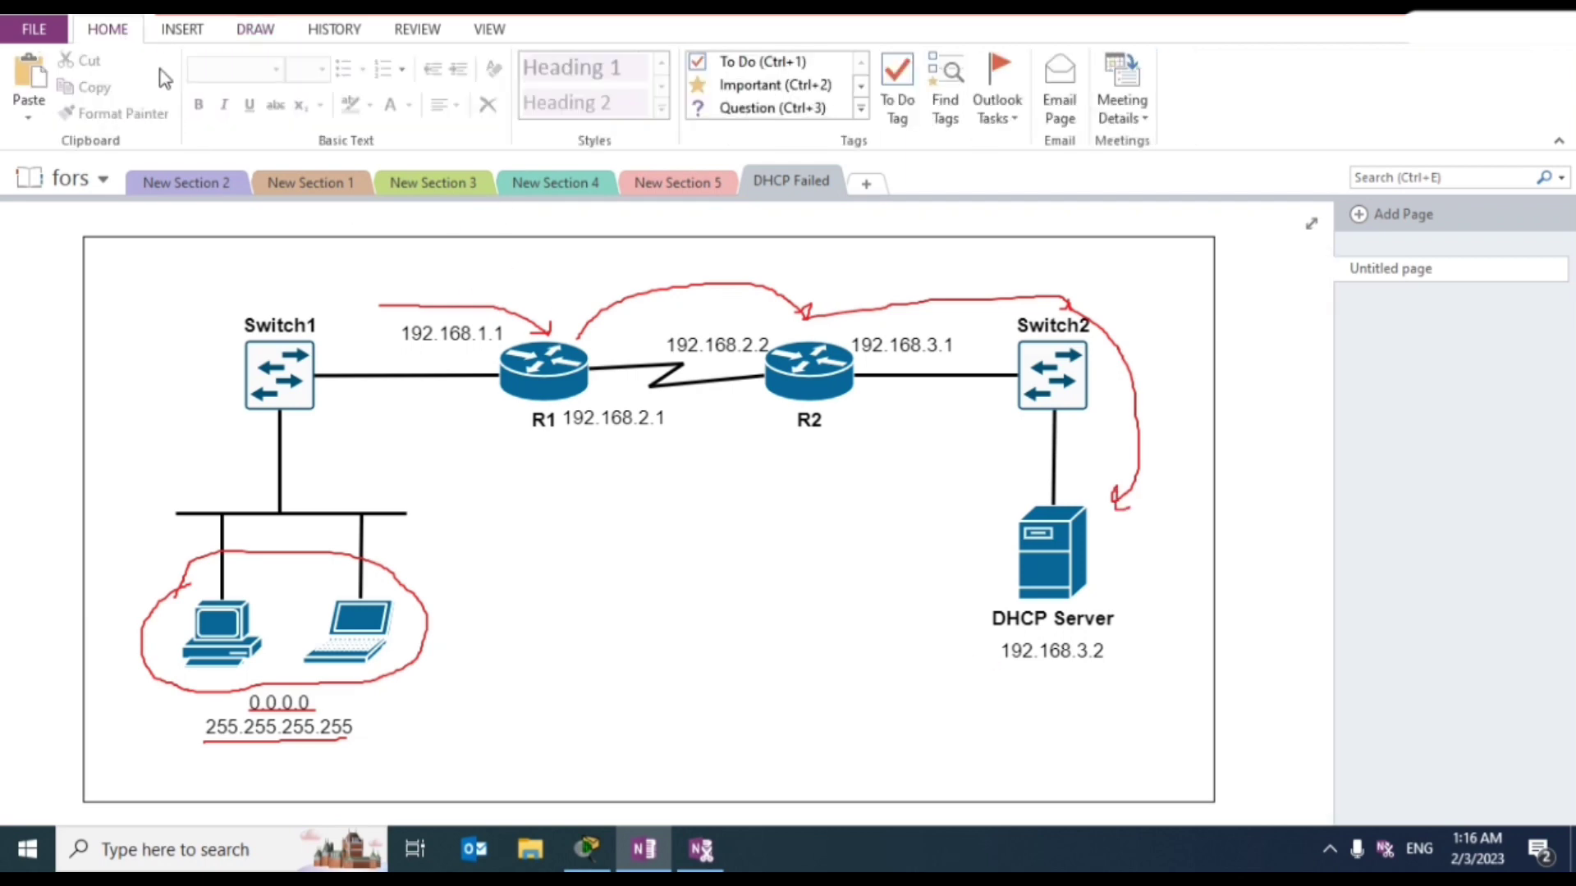
left_click(57, 474)
type("DHCP R")
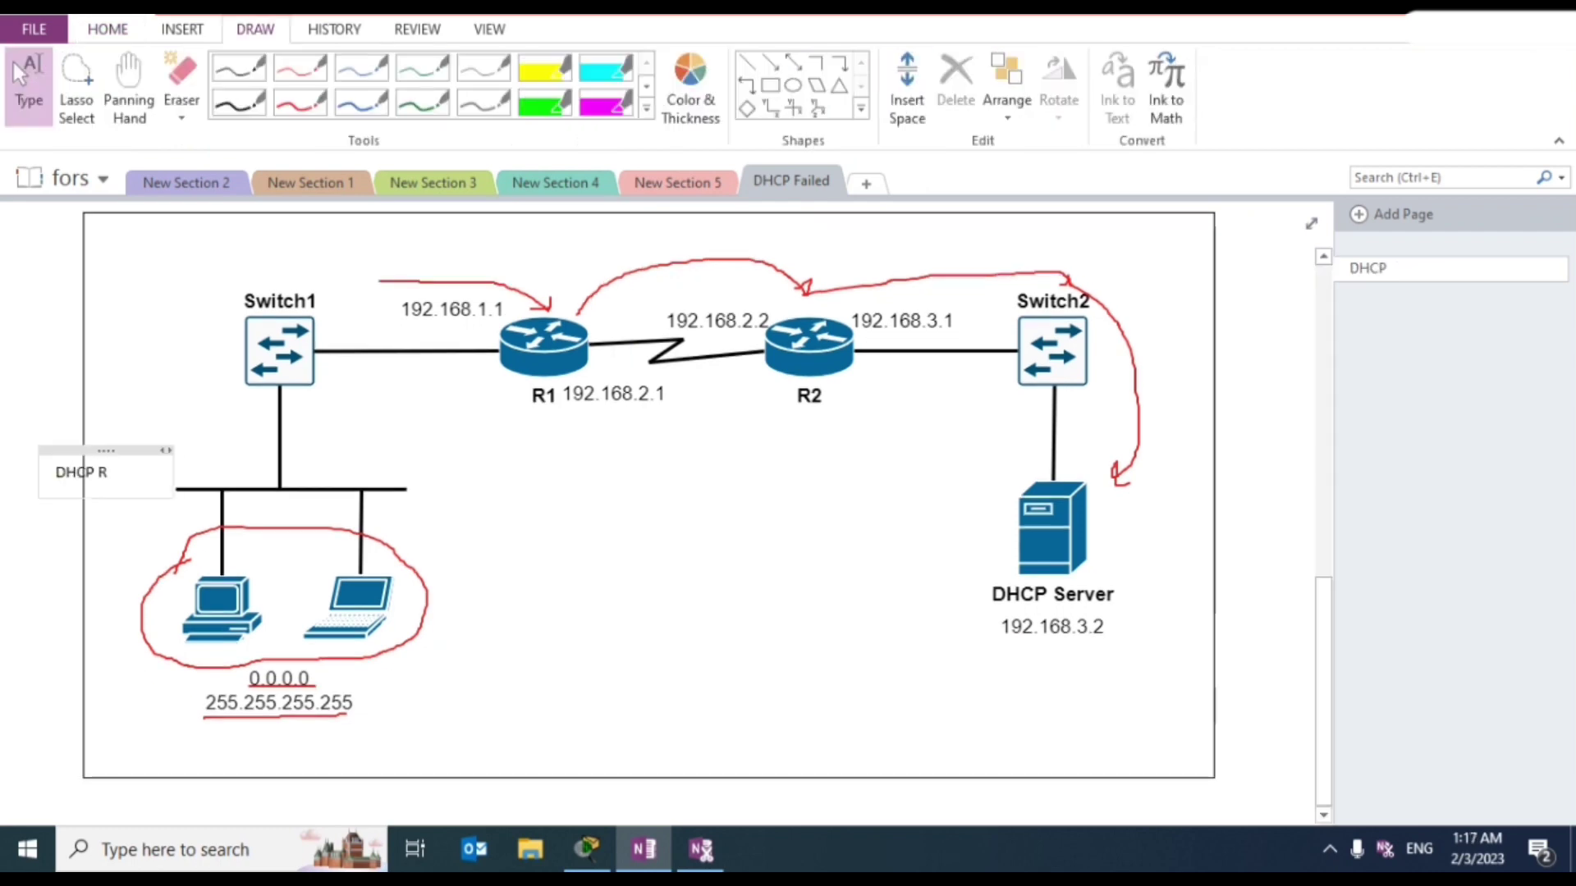
type("elaz")
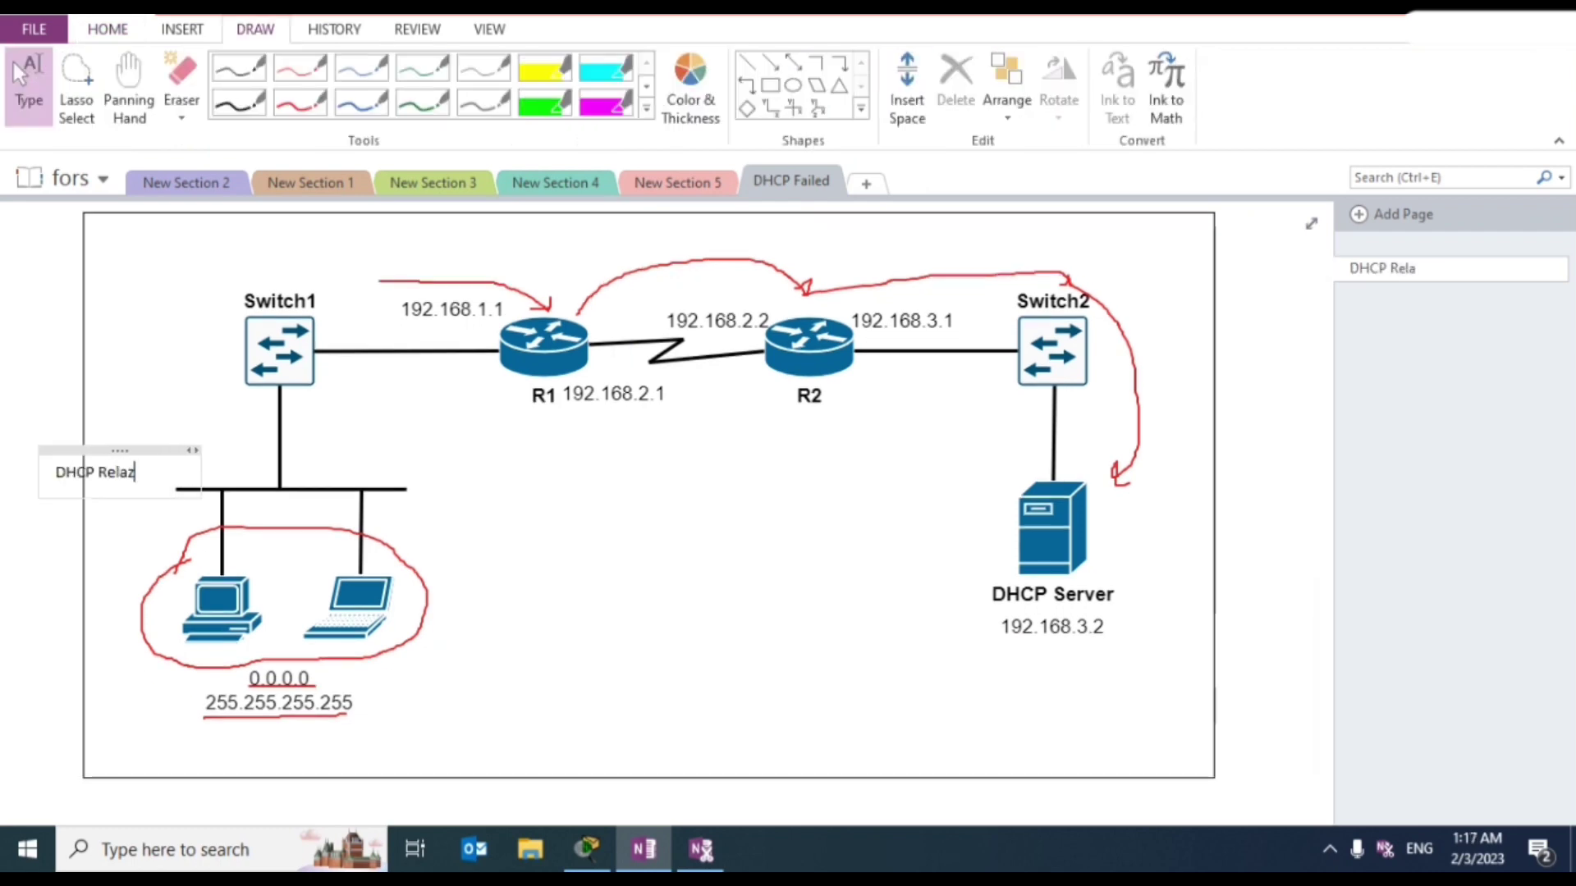
key("BackSpace")
type("y")
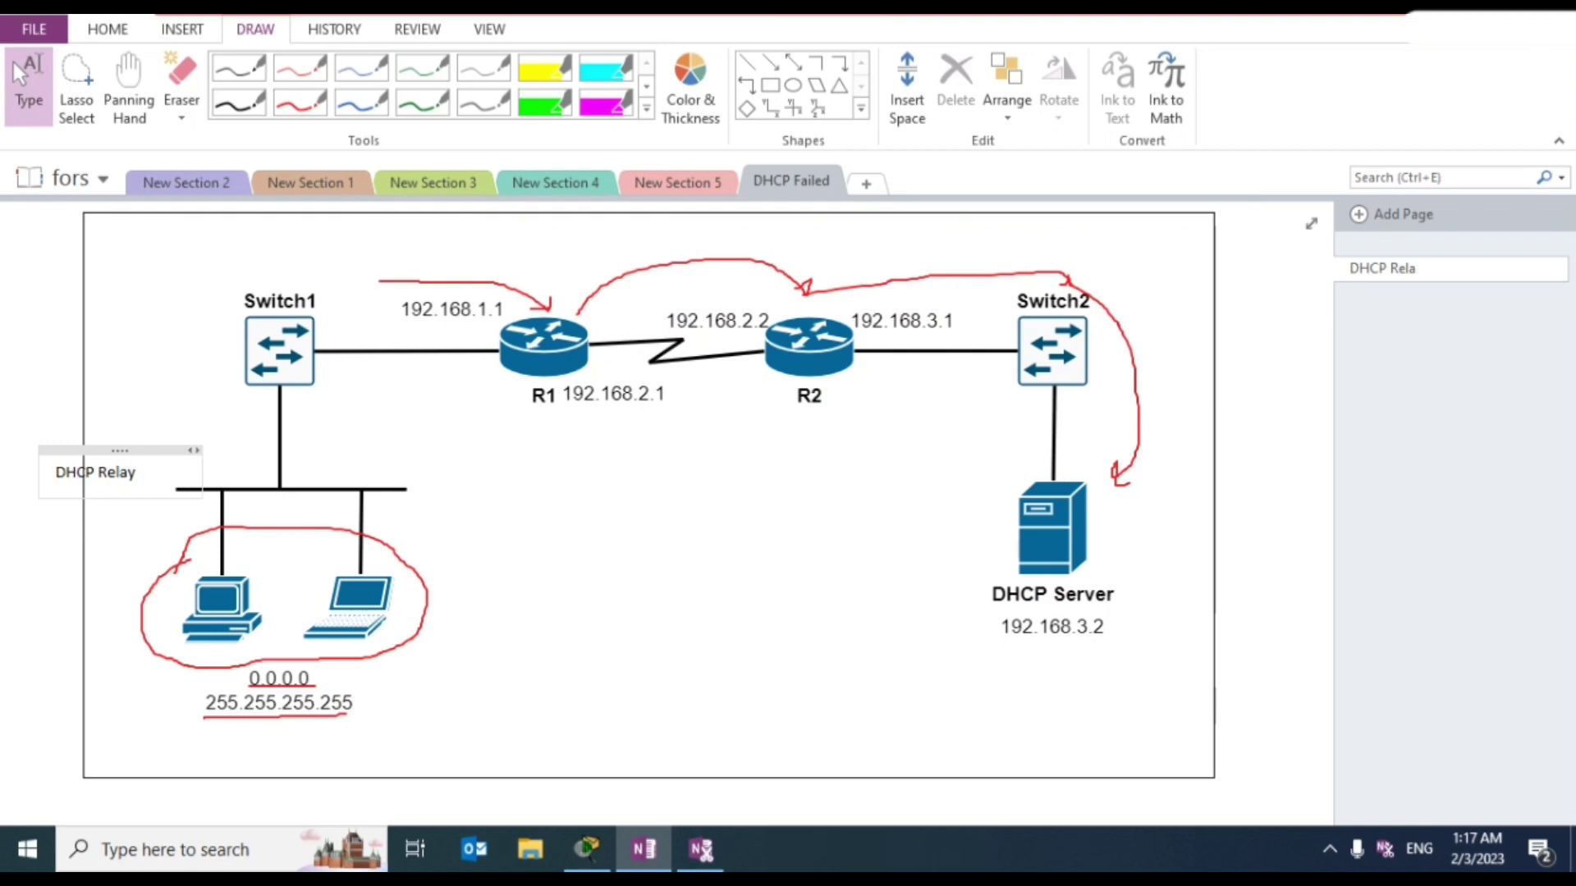
left_click_drag(141, 451, 575, 254)
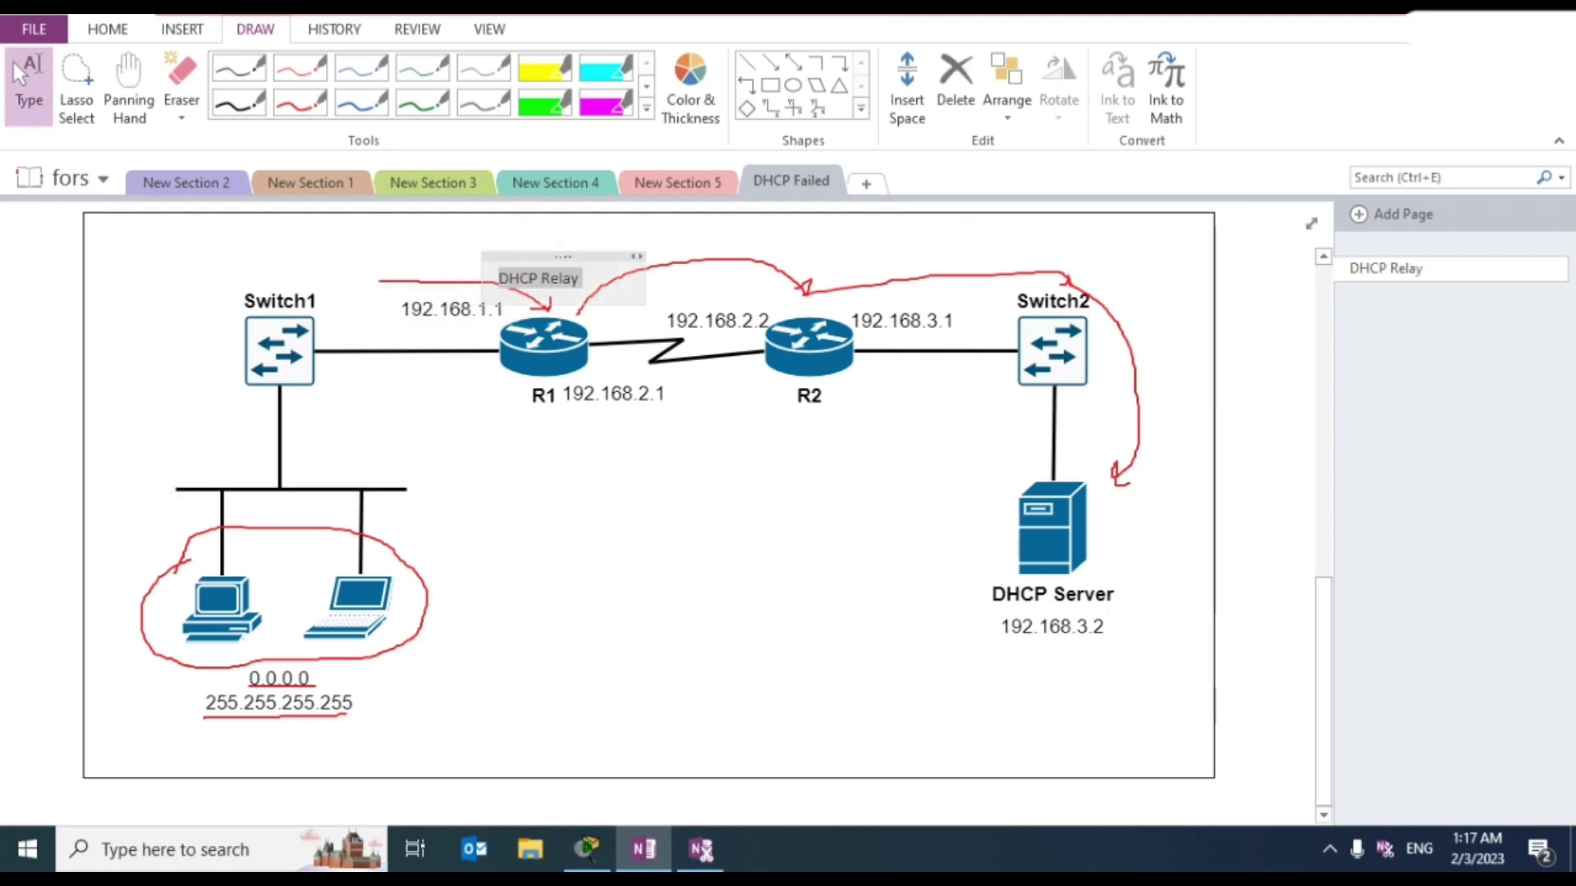
left_click(543, 576)
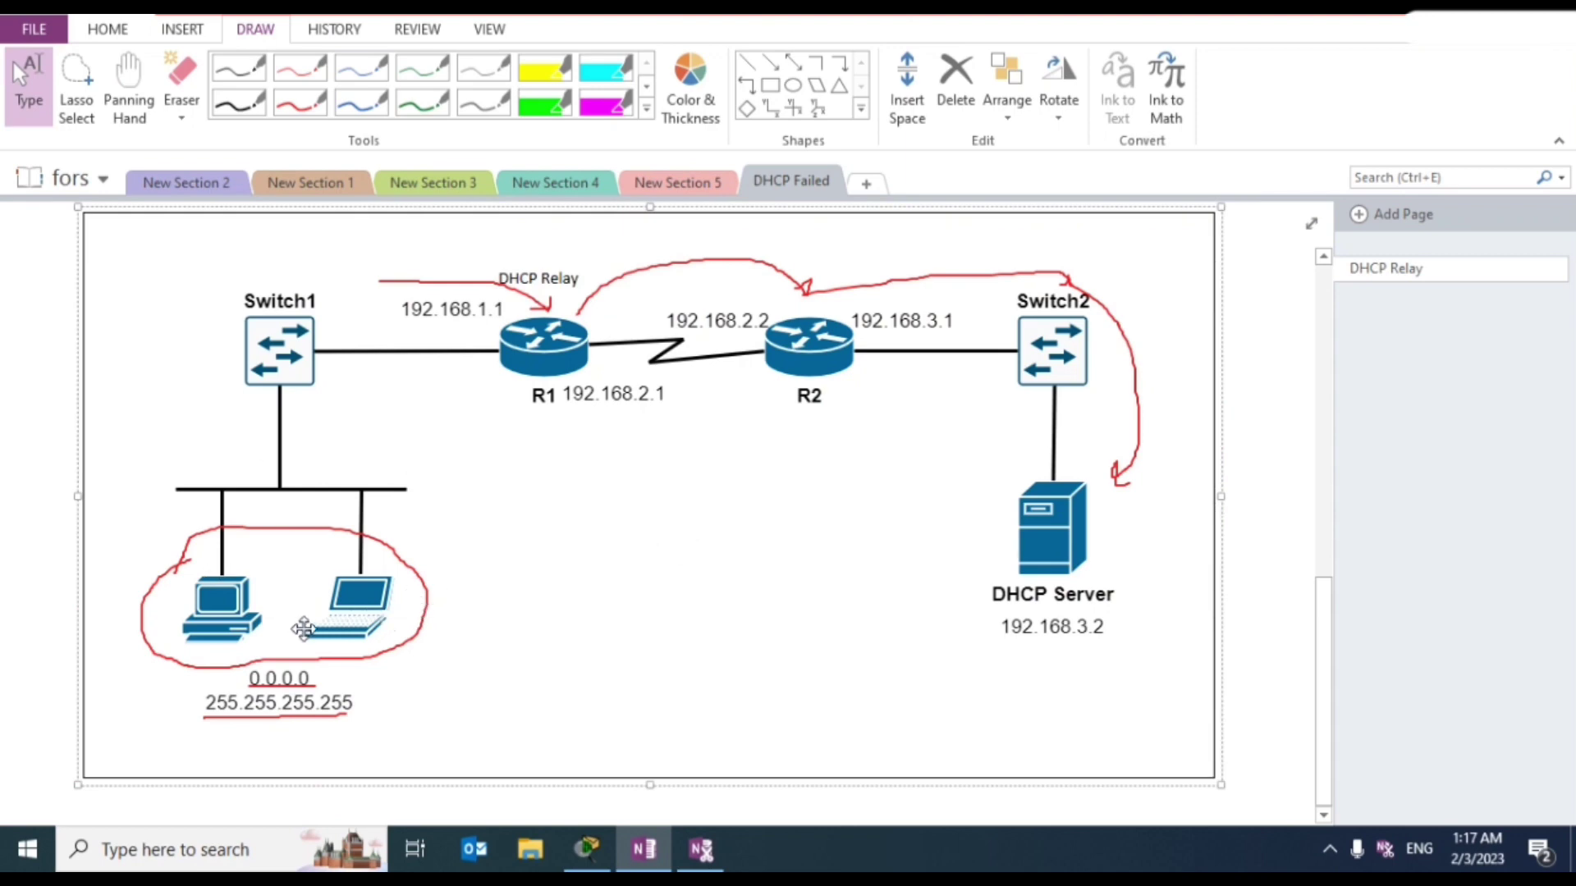
Step: Circle R1's 192.168.1.1 address in the diagram with the blue pen
scroll(303, 628, "up", 8)
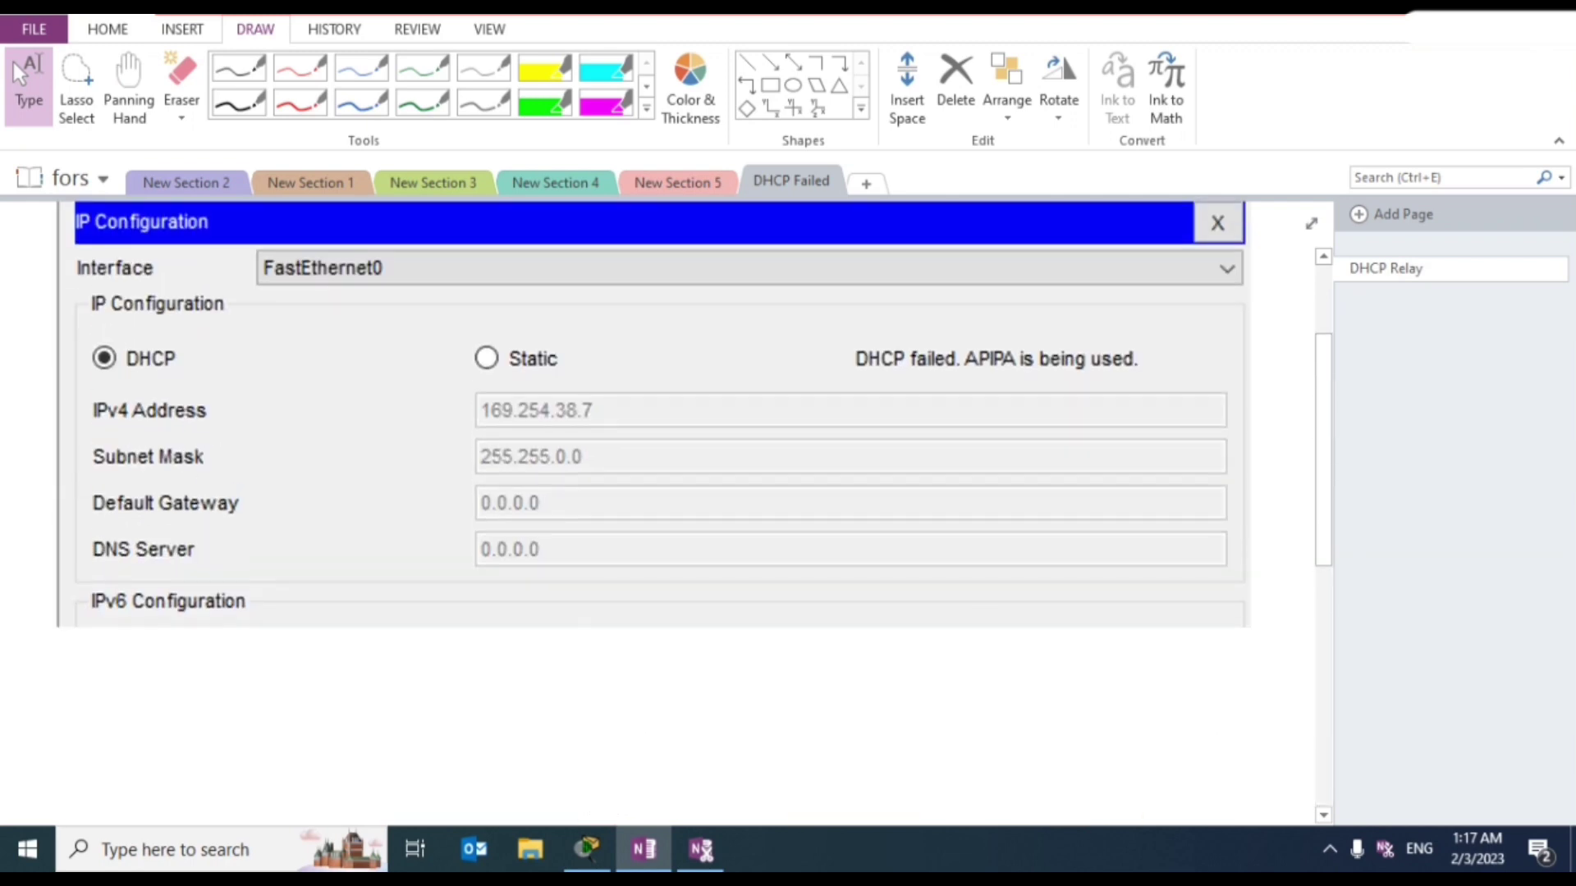
scroll(556, 402, "down", 7)
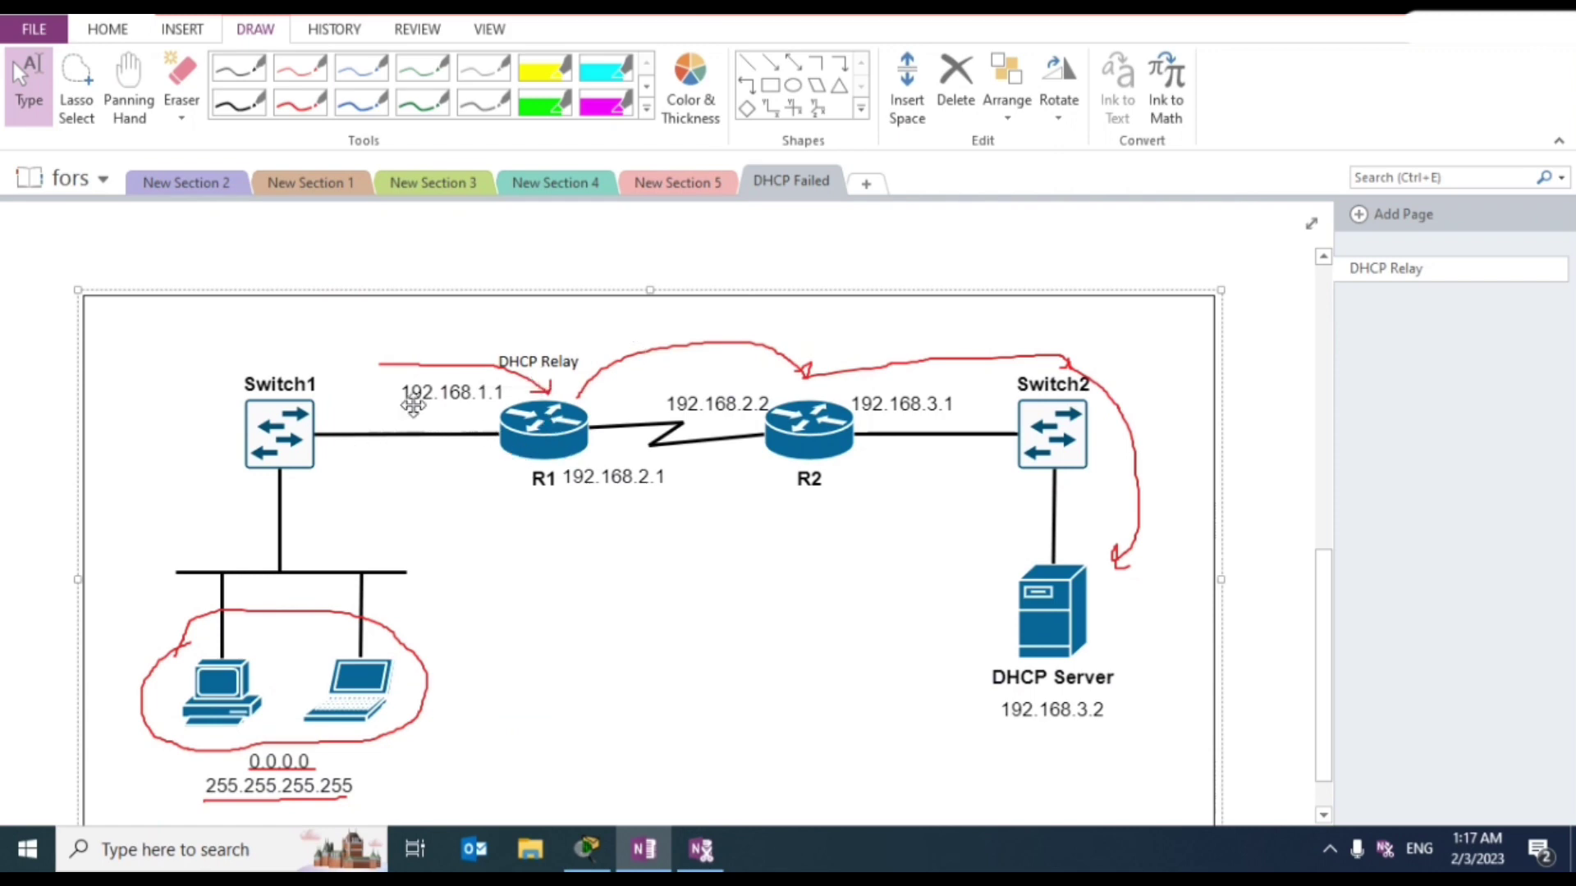
mouse_move(550, 346)
left_mouse_down()
mouse_move(457, 364)
mouse_move(503, 378)
mouse_move(546, 342)
mouse_move(493, 367)
mouse_move(553, 345)
mouse_move(550, 319)
left_mouse_up()
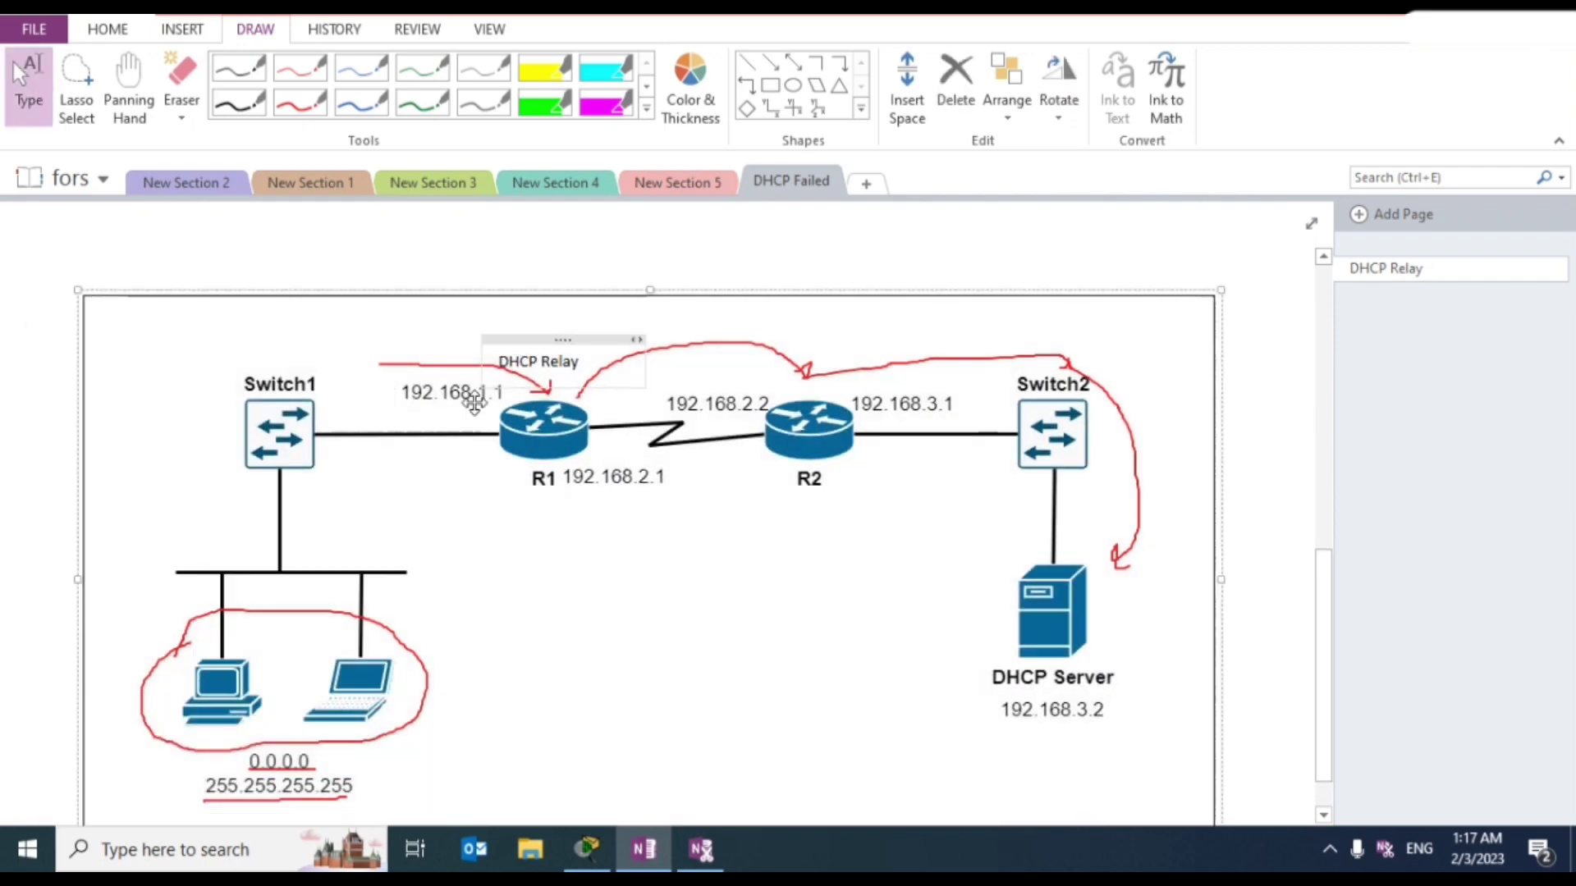
left_click(284, 106)
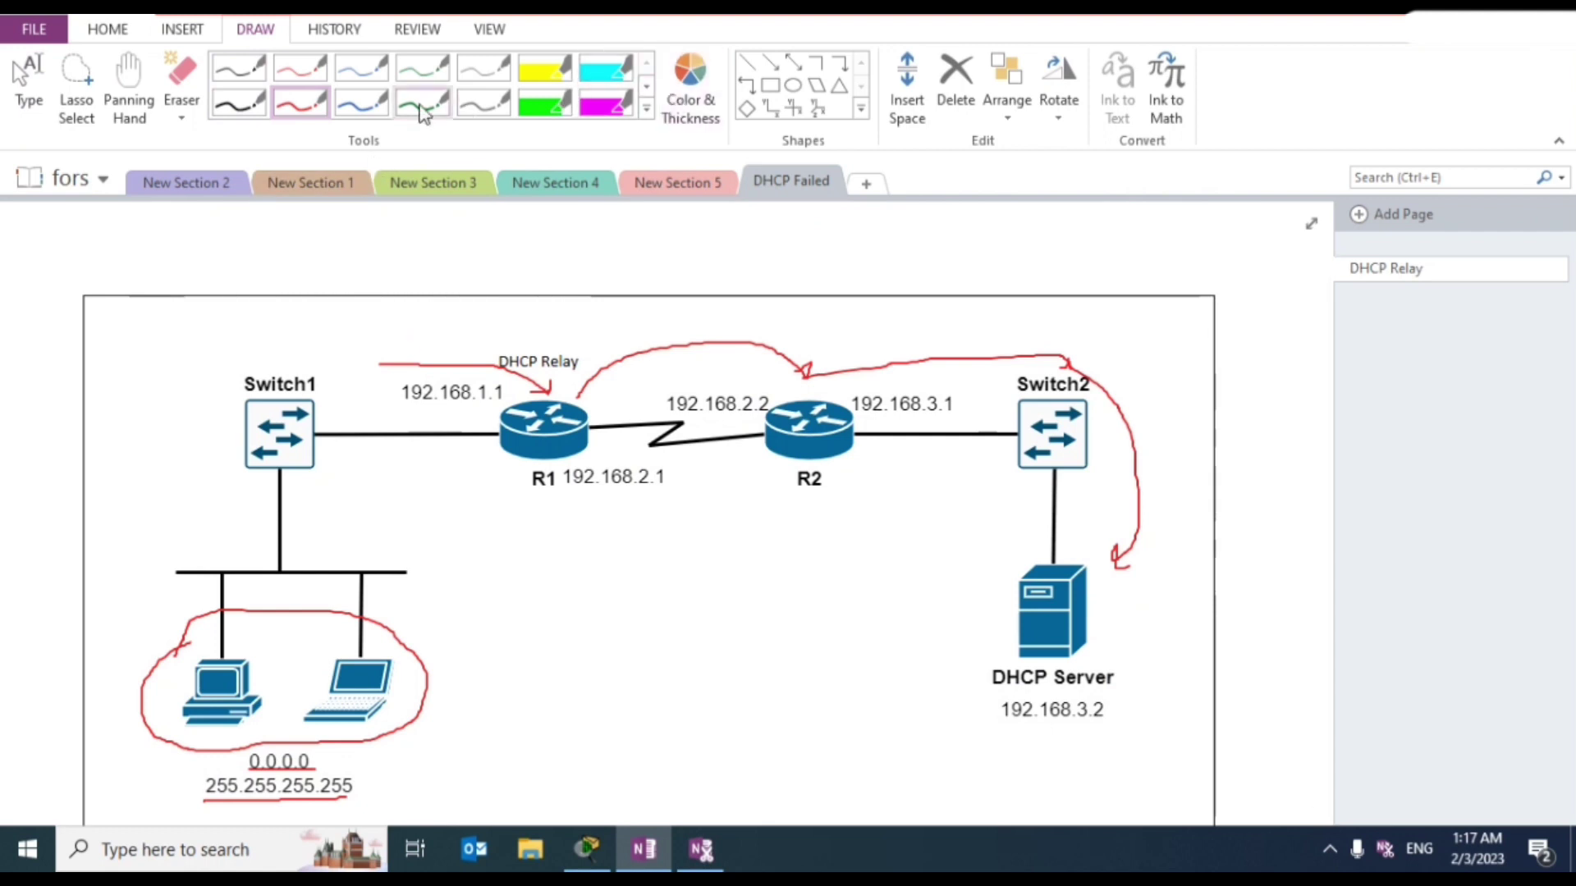
left_click(361, 102)
mouse_move(436, 366)
left_mouse_down()
mouse_move(382, 376)
mouse_move(447, 423)
mouse_move(520, 392)
mouse_move(430, 367)
left_mouse_up()
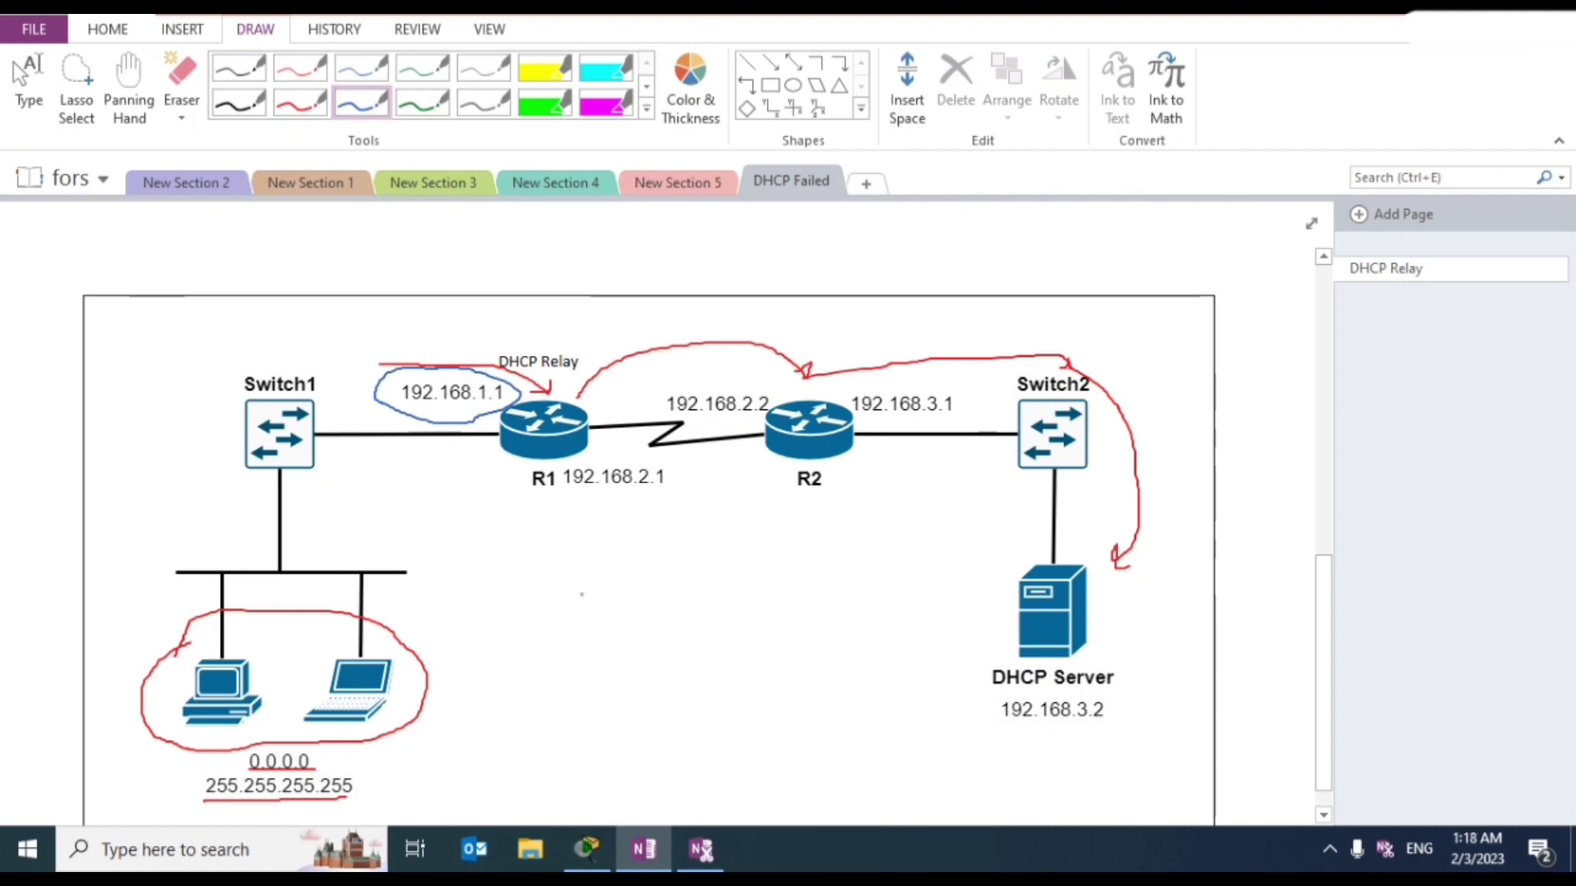
Step: Draw a green pen stroke from the 192.168.1.1 address up past the DHCP Relay label
scroll(648, 533, "down", 1)
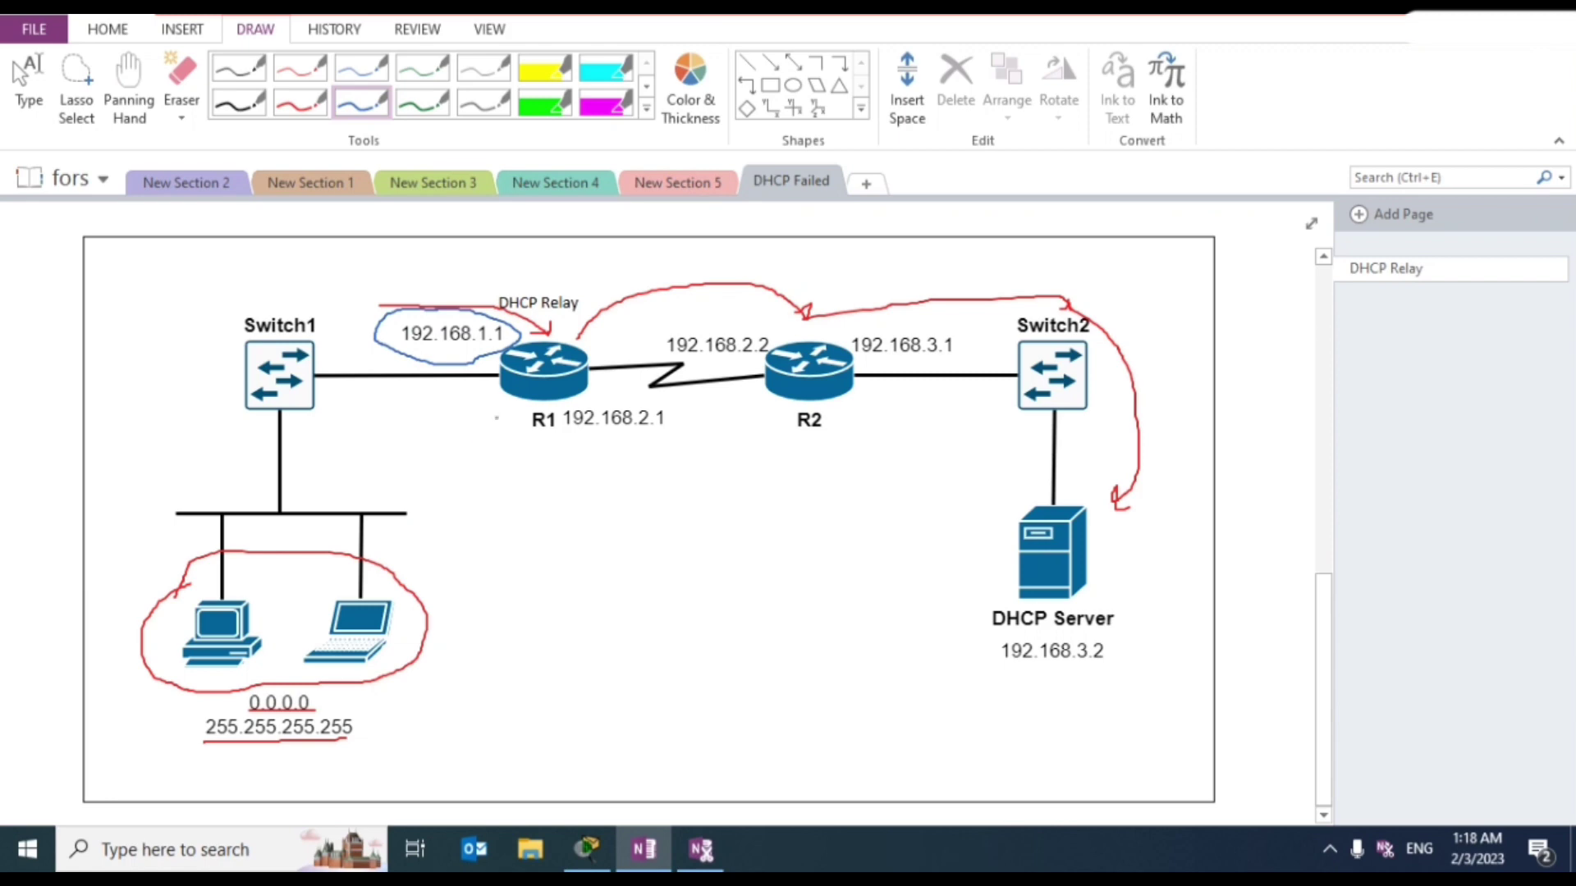
left_click(420, 105)
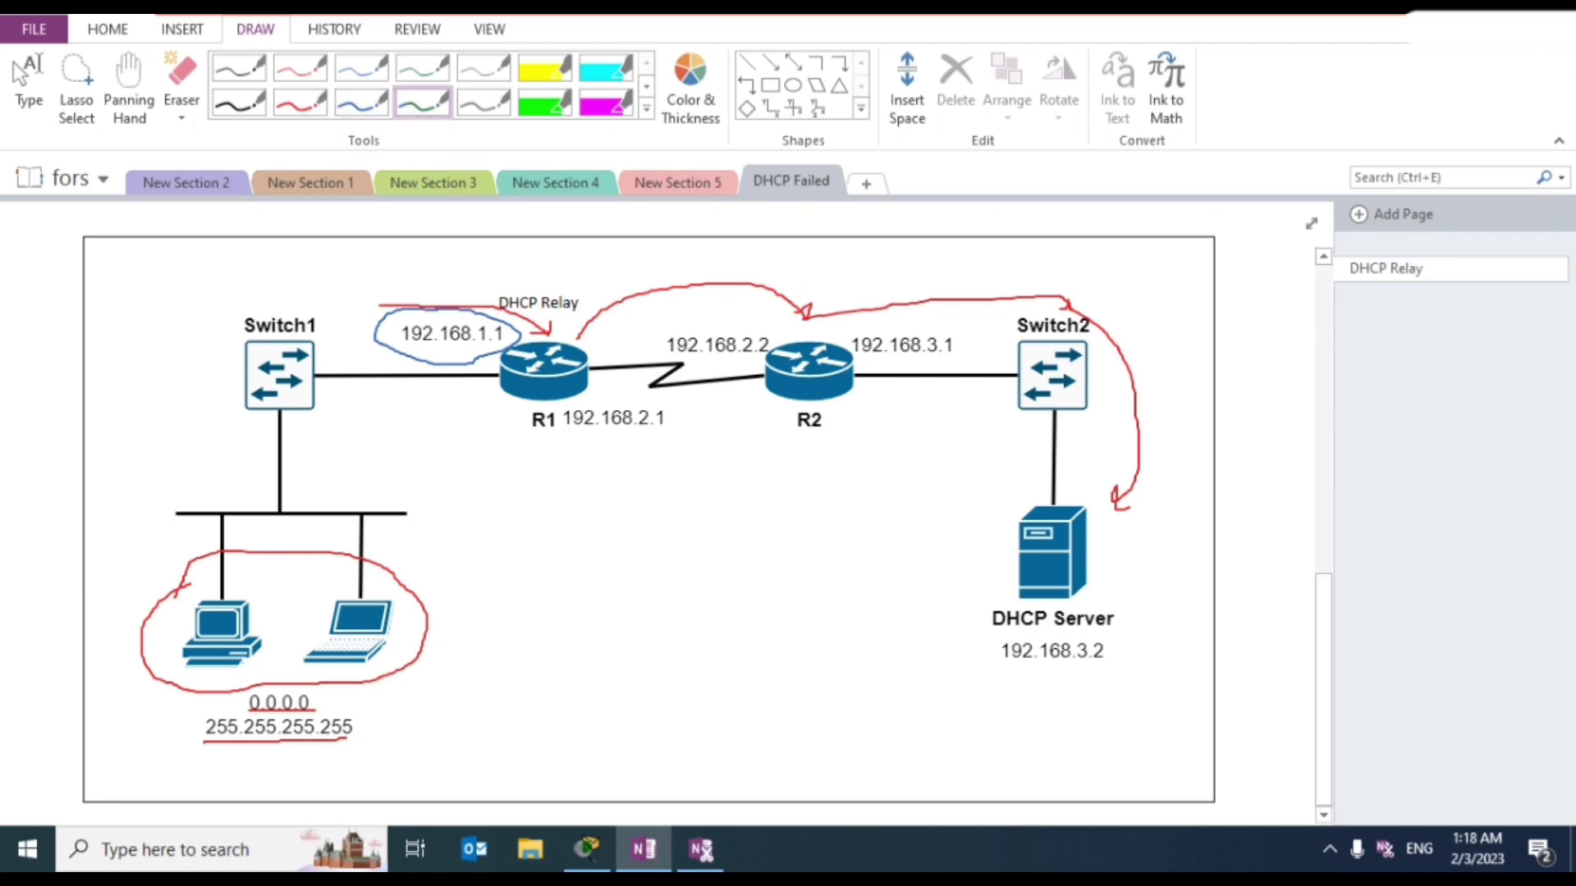
mouse_move(446, 318)
left_mouse_down()
mouse_move(530, 466)
mouse_move(635, 474)
mouse_move(647, 390)
mouse_move(566, 261)
left_mouse_up()
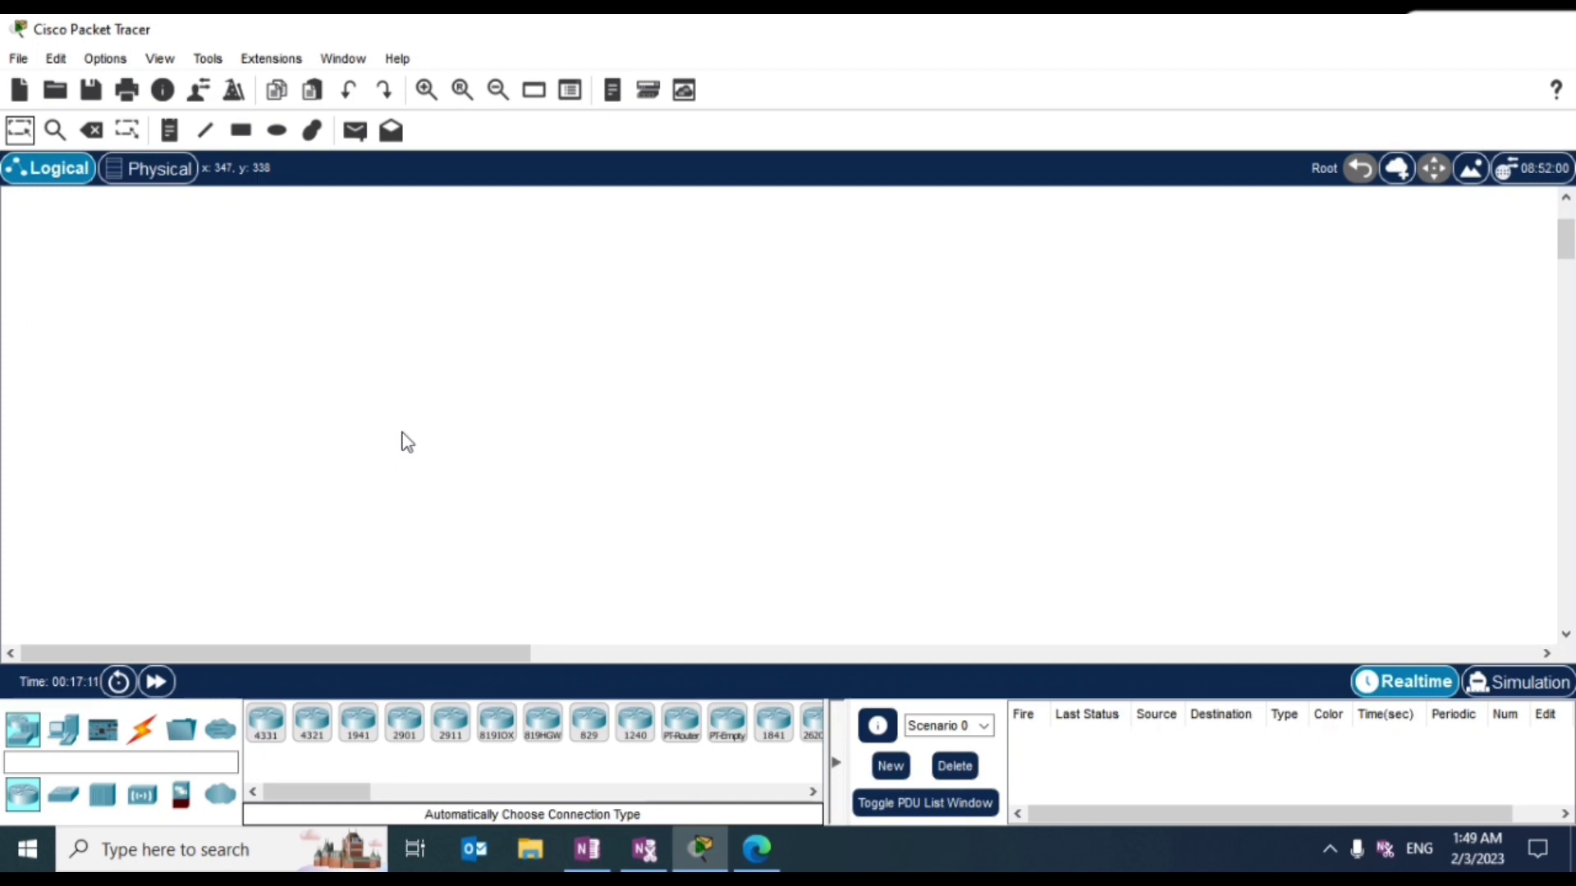
Step: In Cisco Packet Tracer, place two ISR4331 routers side by side in the upper part of the logical workspace
left_click(267, 724)
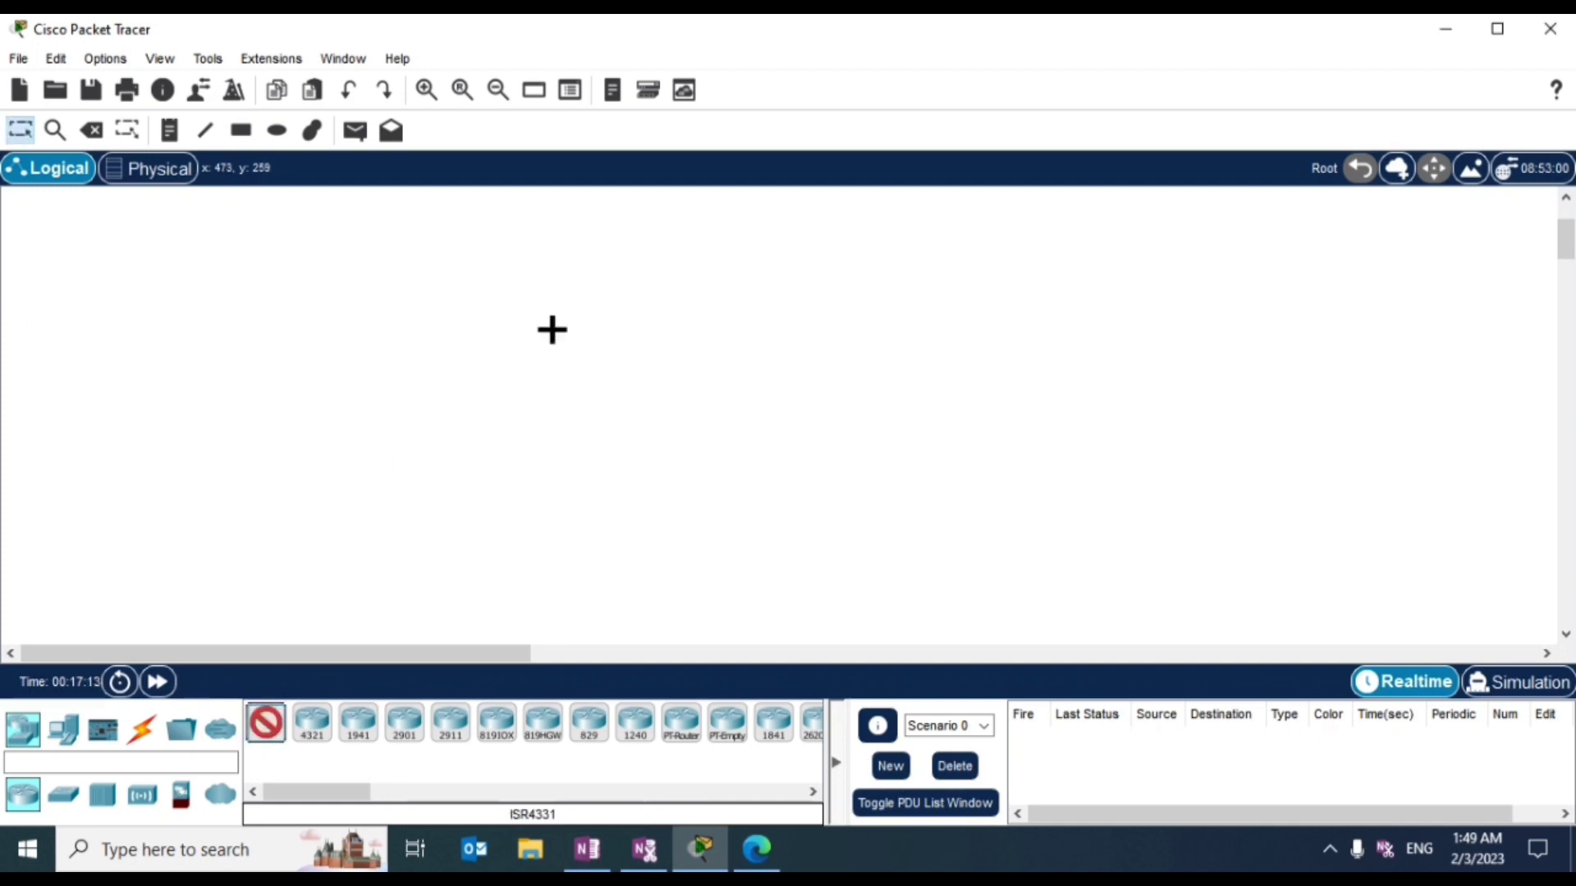
left_click(554, 326)
left_click(265, 724)
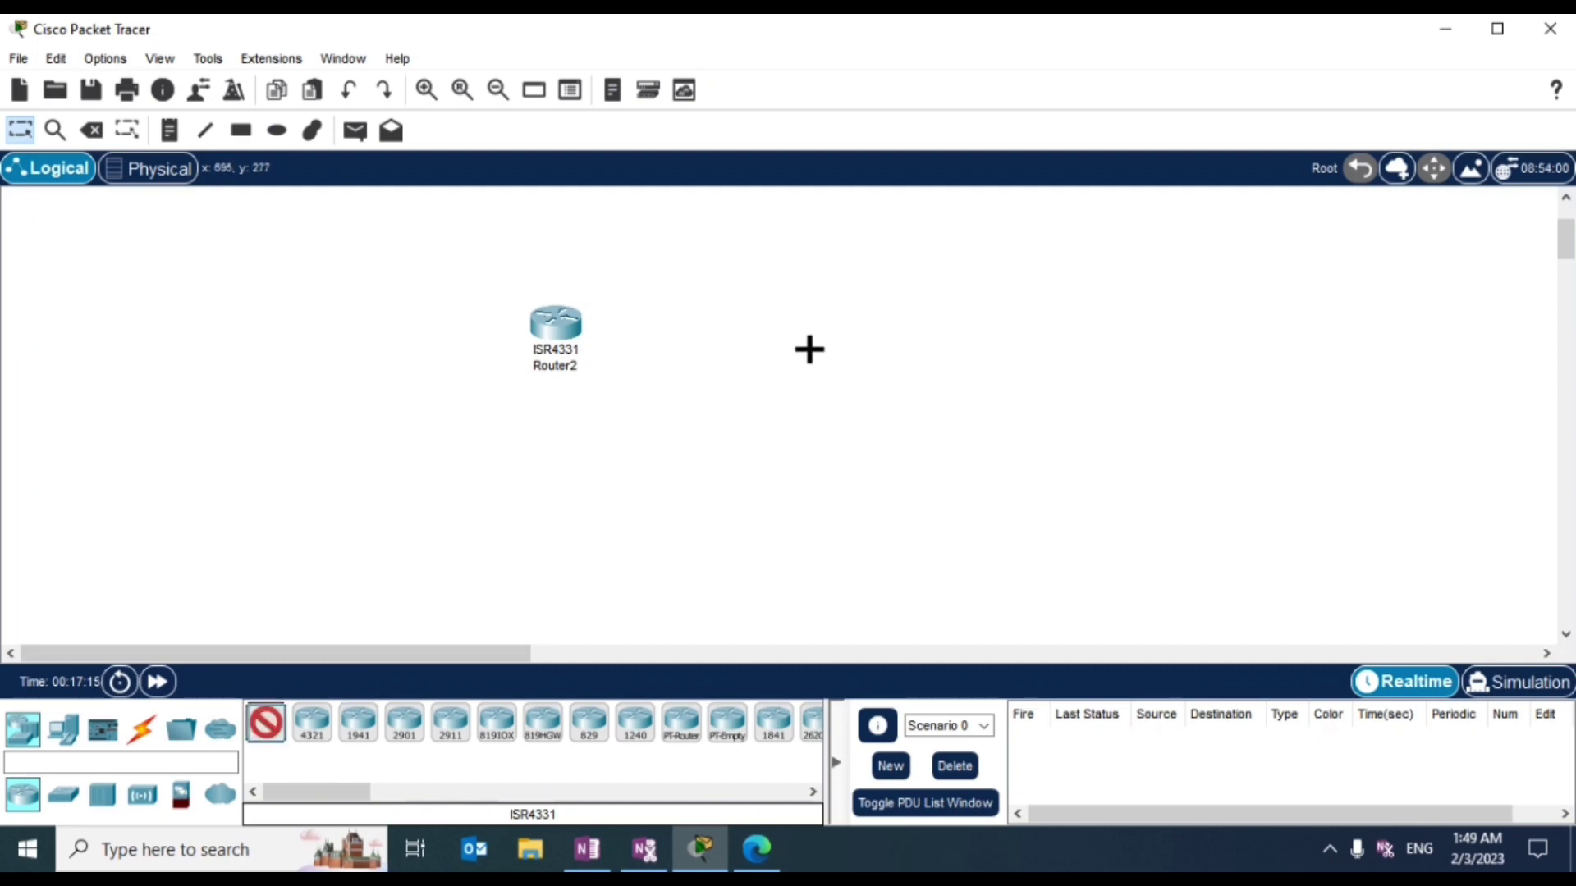
left_click(817, 328)
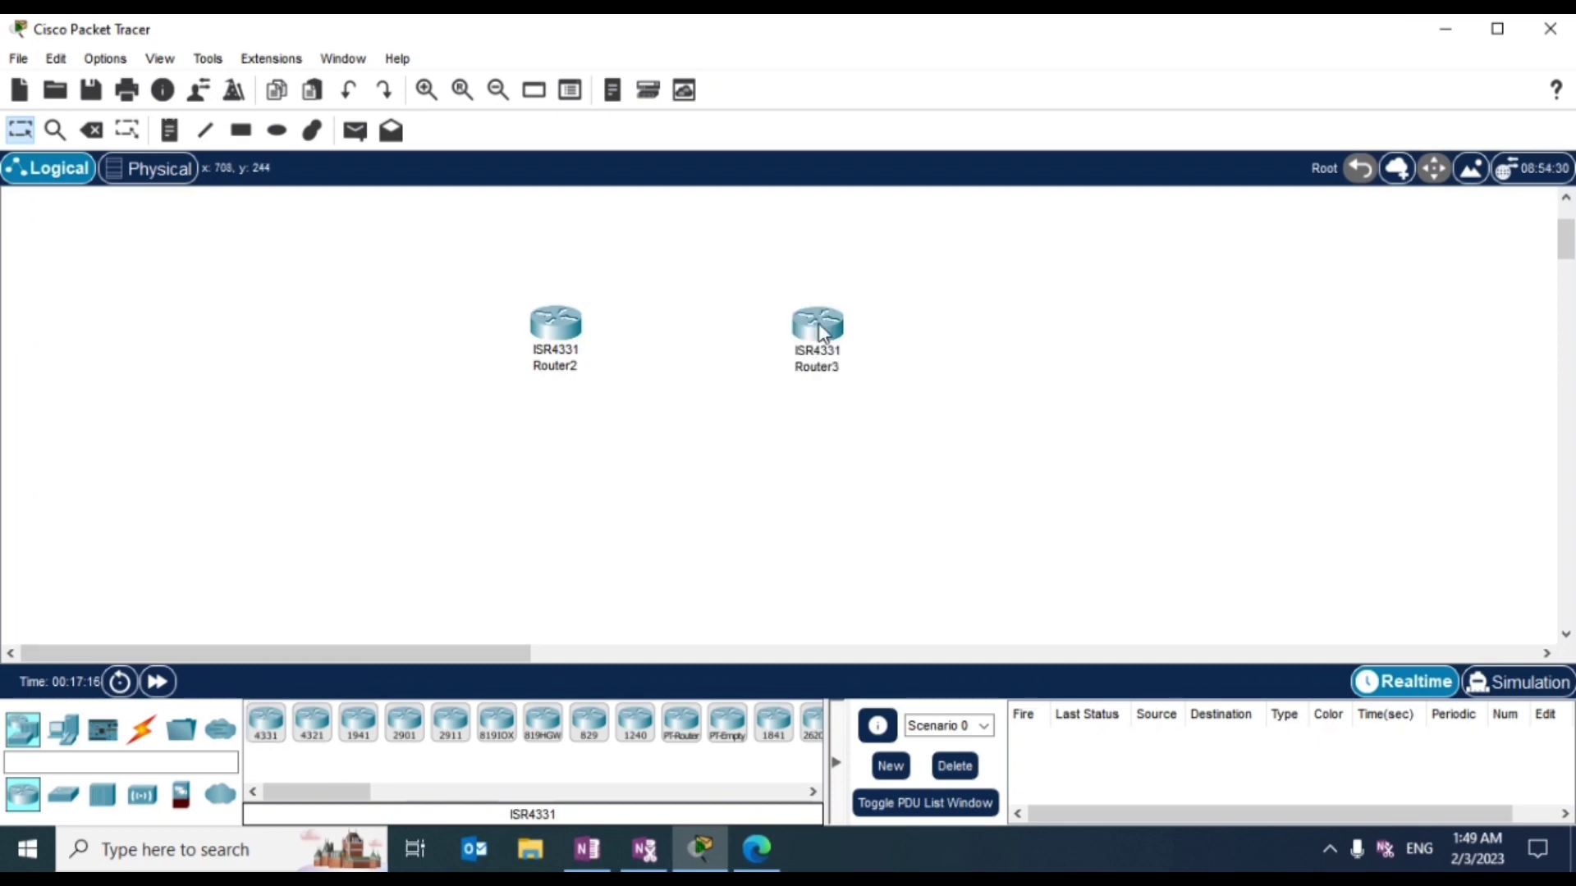
Step: Place two 2960 switches, one below and outward of each router
left_click(64, 795)
left_click(264, 727)
left_click(419, 419)
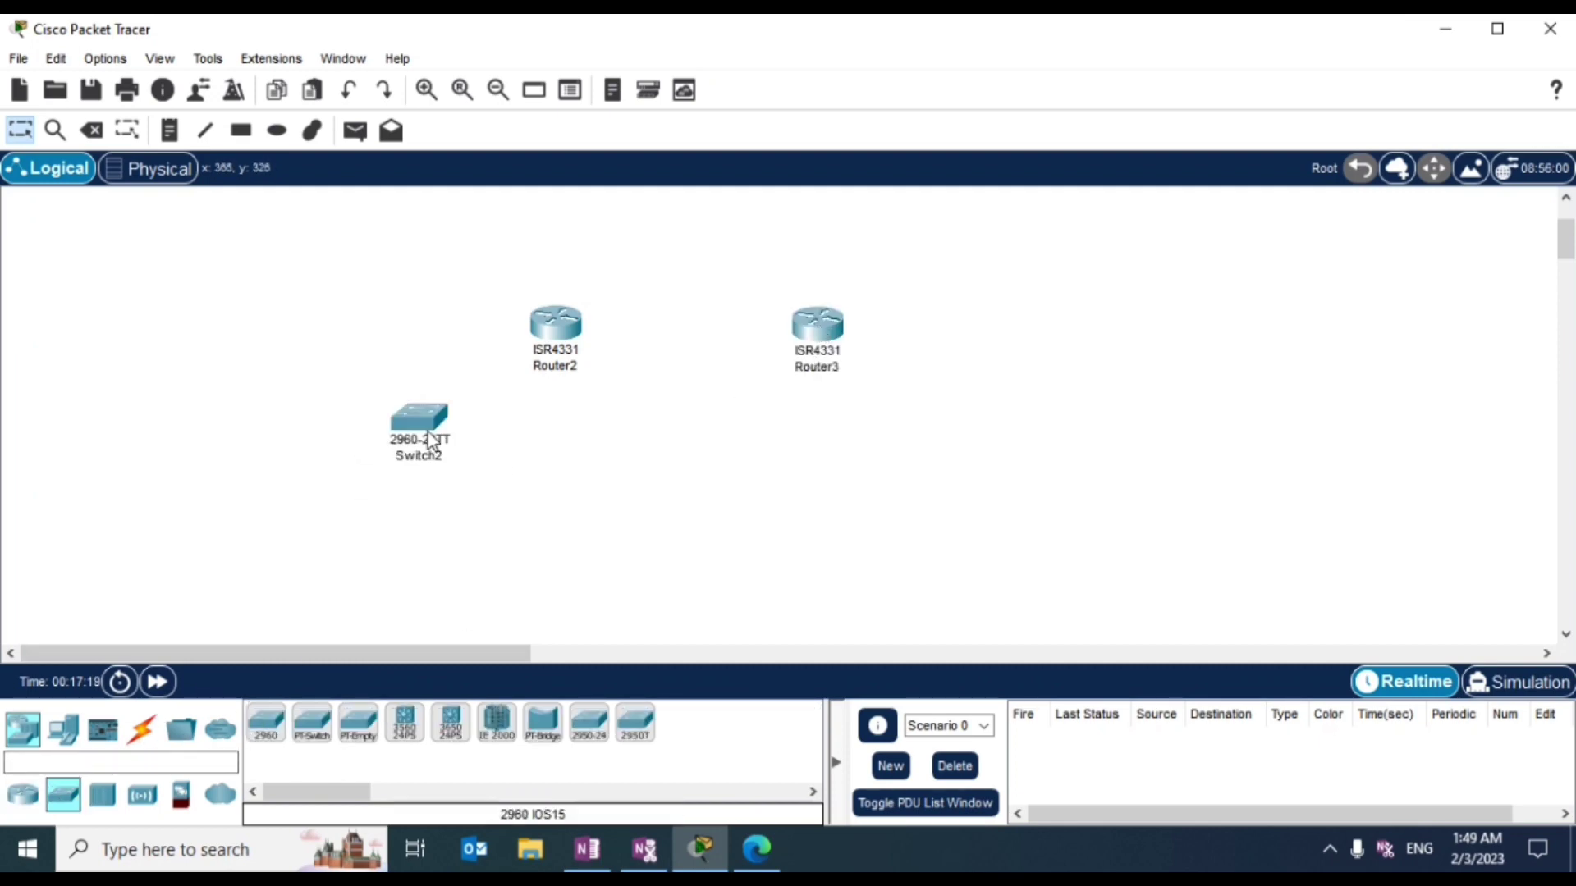
left_click(264, 726)
left_click(946, 420)
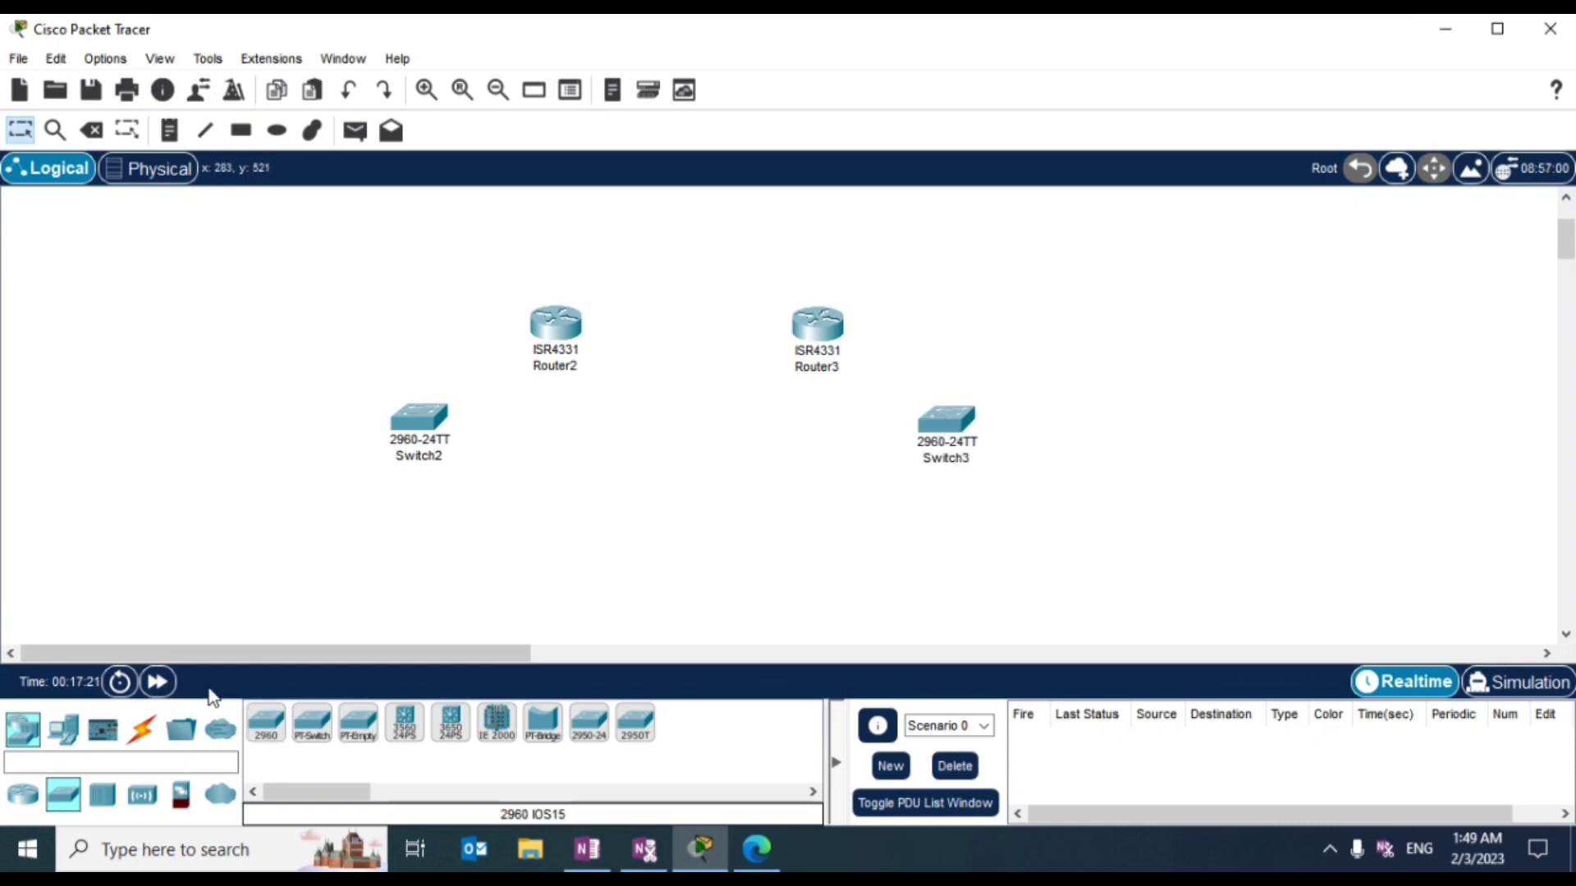
Step: Place a PC and a laptop below Switch2 and a server below Switch3
left_click(63, 729)
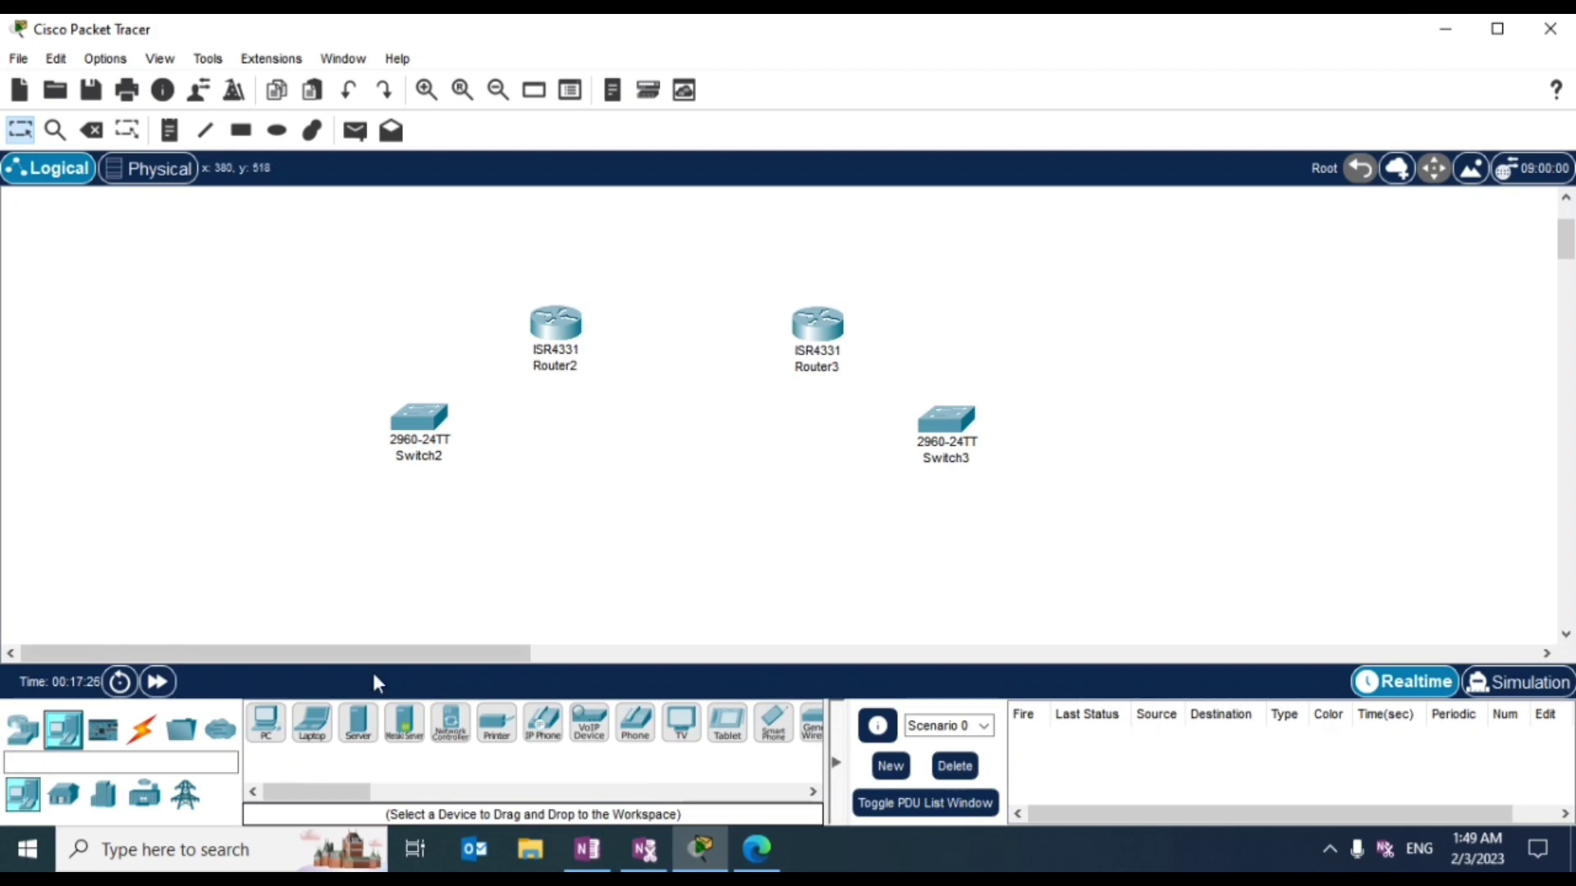
left_click(276, 733)
left_click(323, 531)
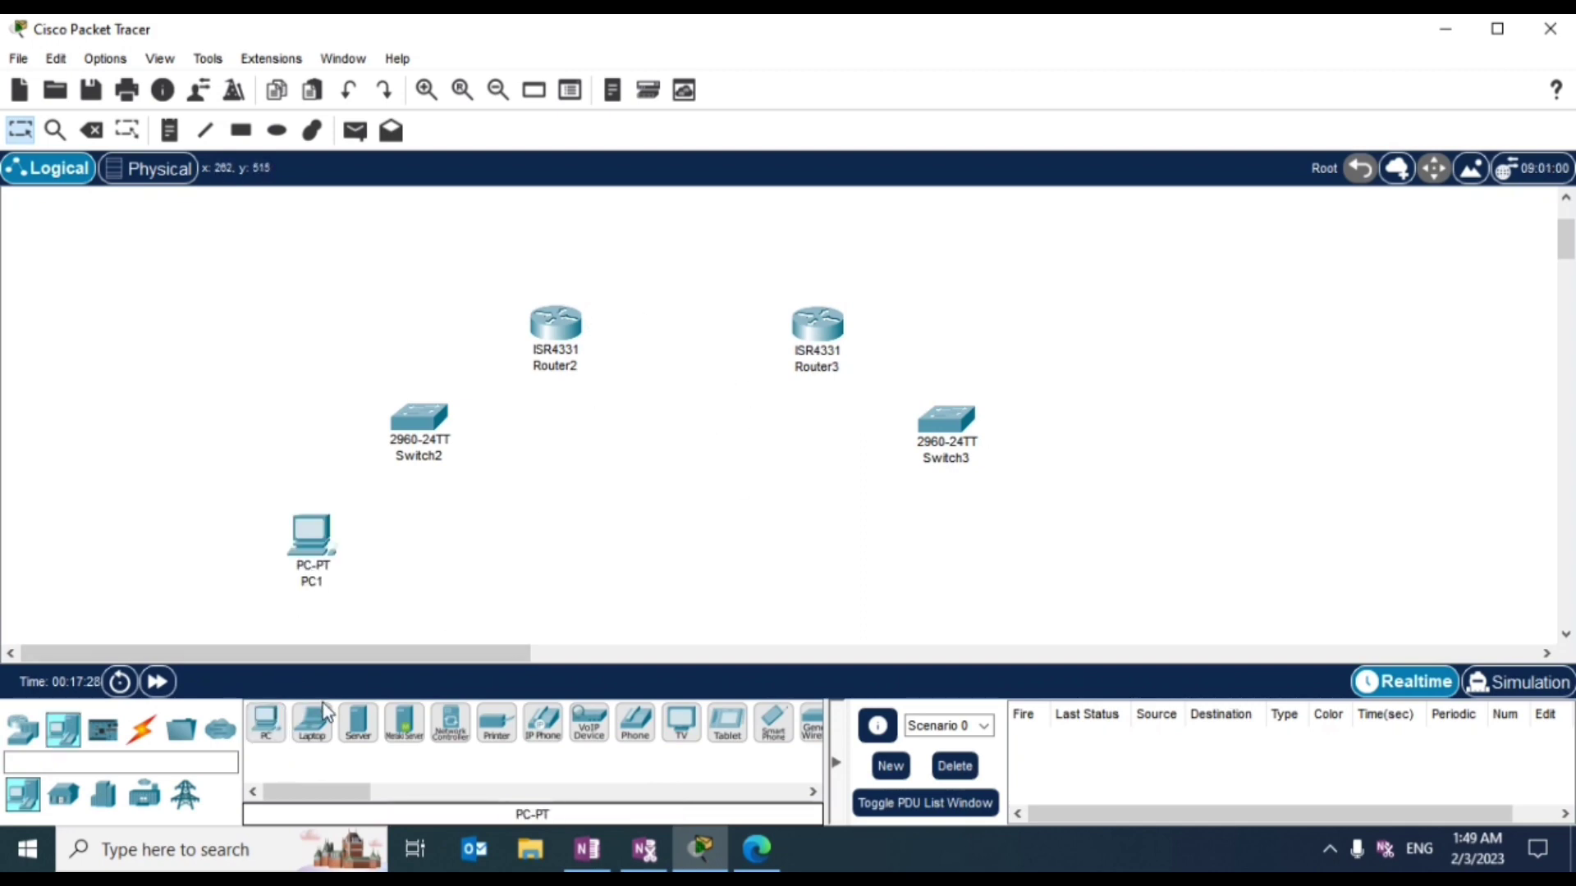
left_click(312, 722)
left_click(474, 524)
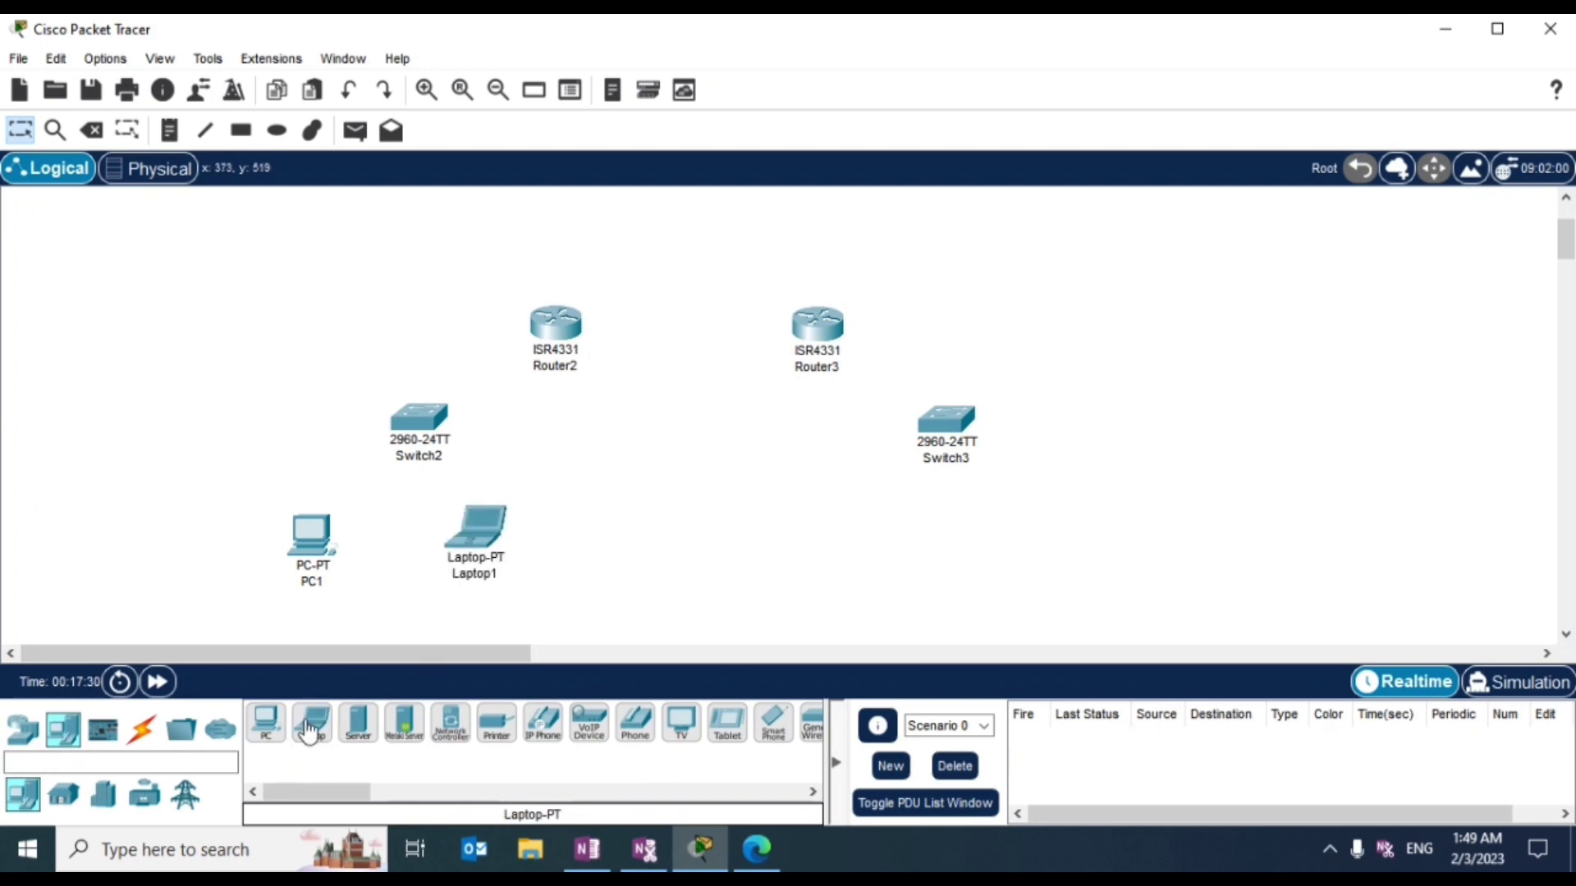
left_click(358, 722)
left_click(979, 525)
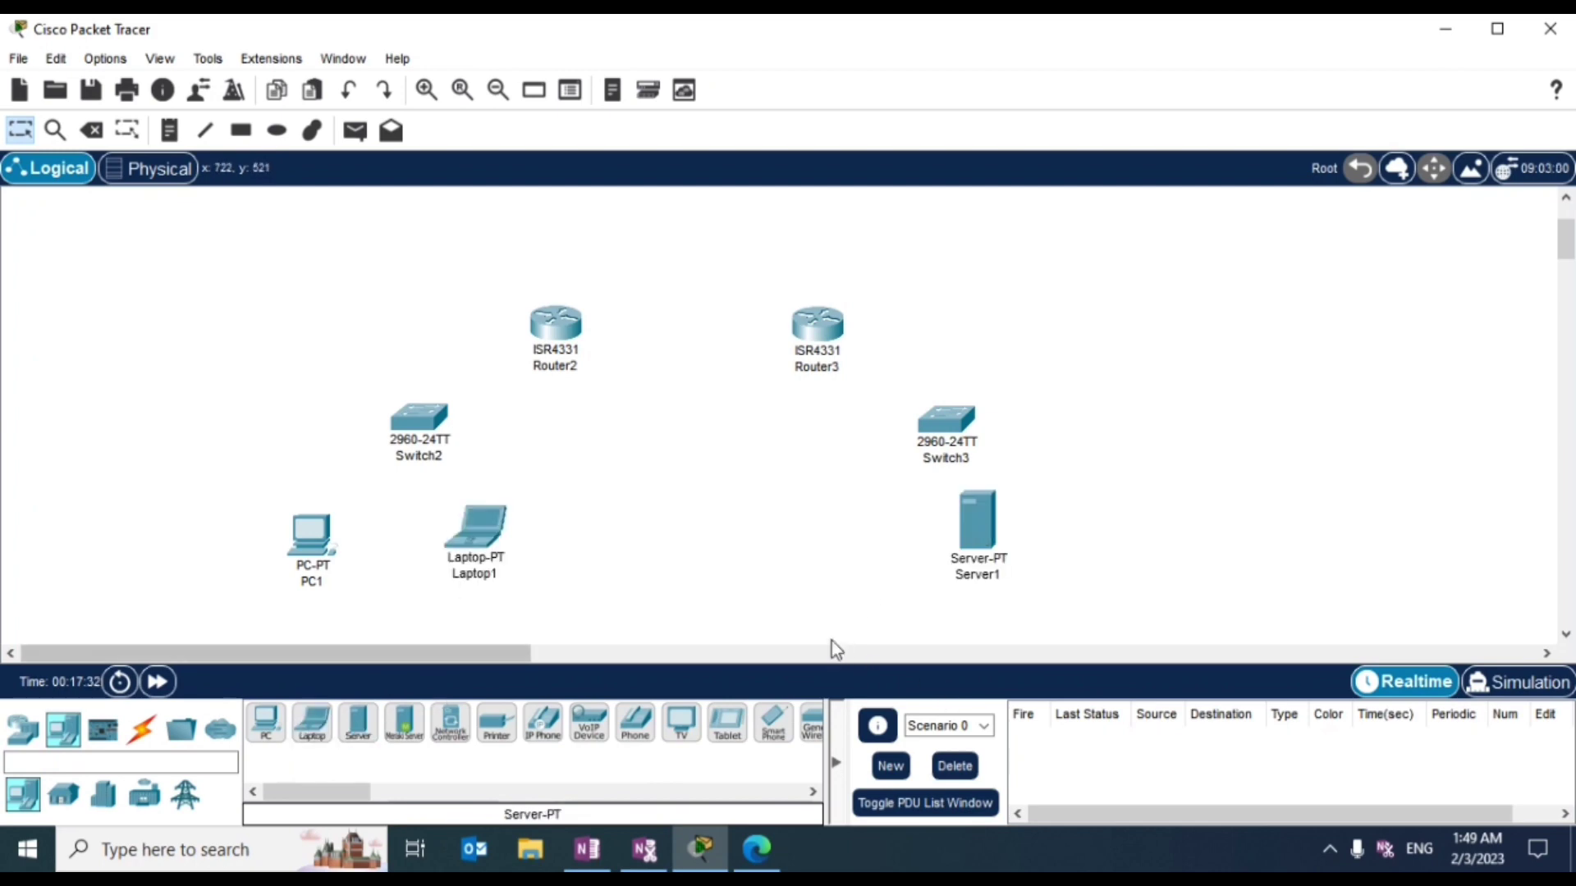
Step: Connect Router2 to Router3 with an automatically chosen cable type and check which interfaces the link uses
left_click(144, 732)
left_click(266, 723)
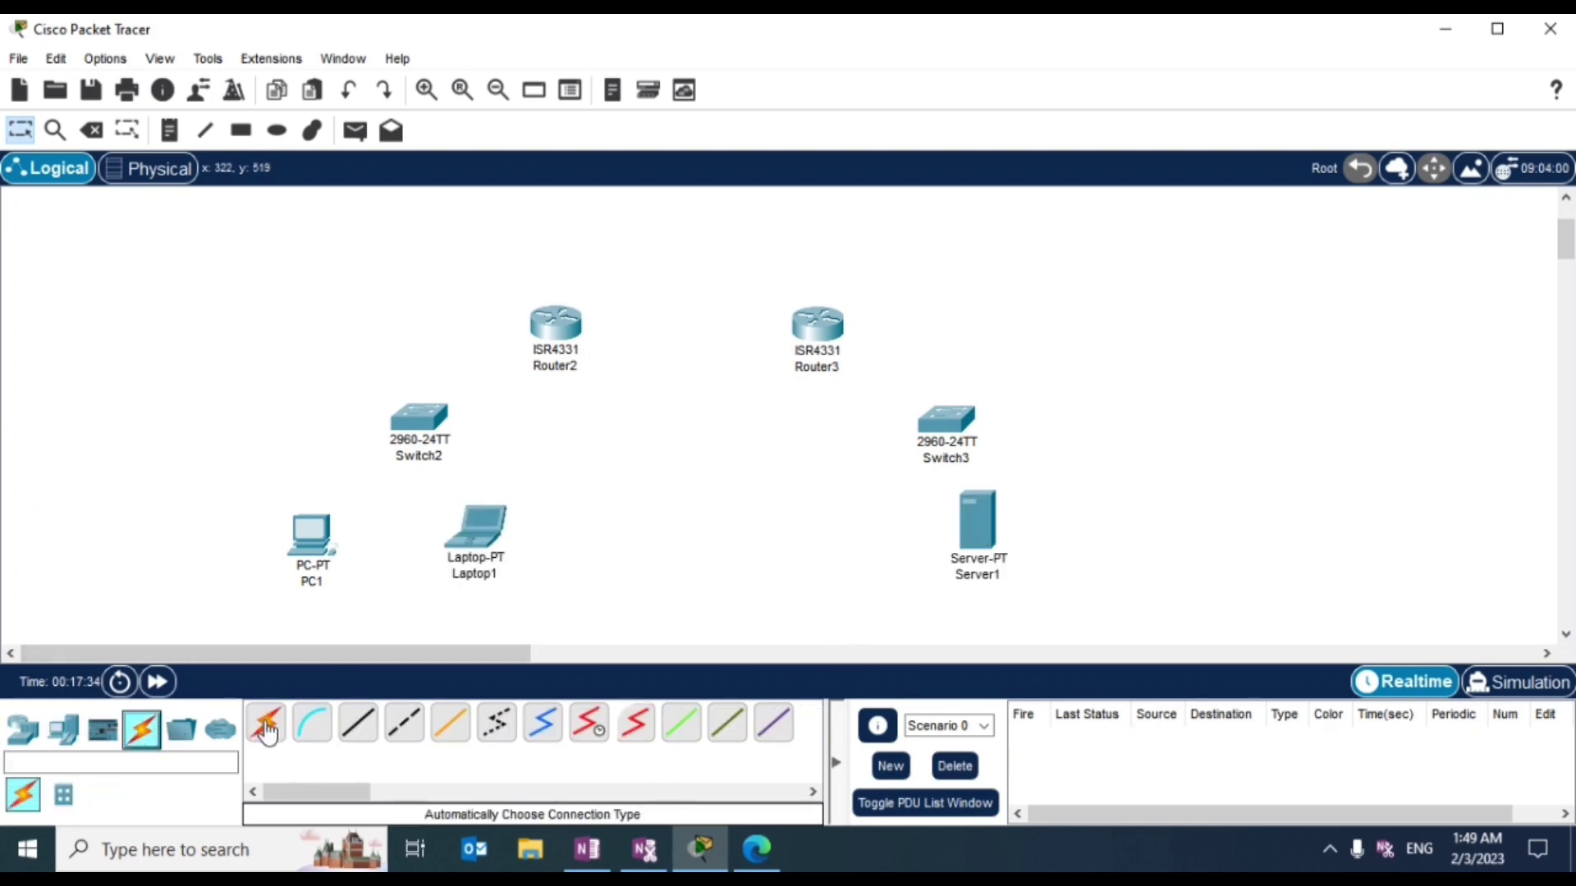
left_click(542, 328)
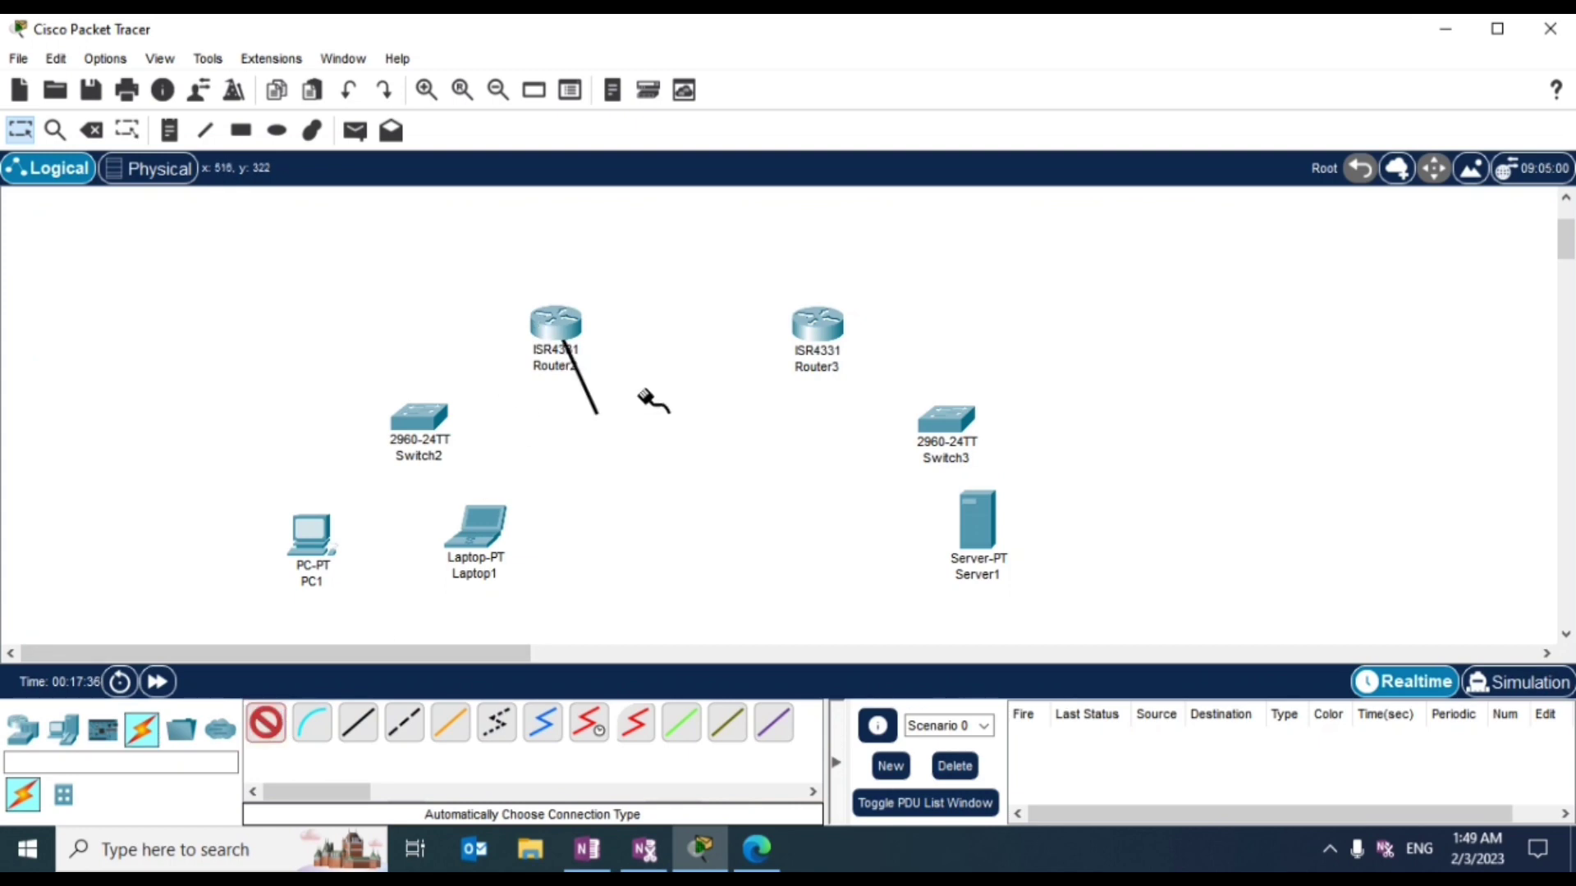
left_click(830, 335)
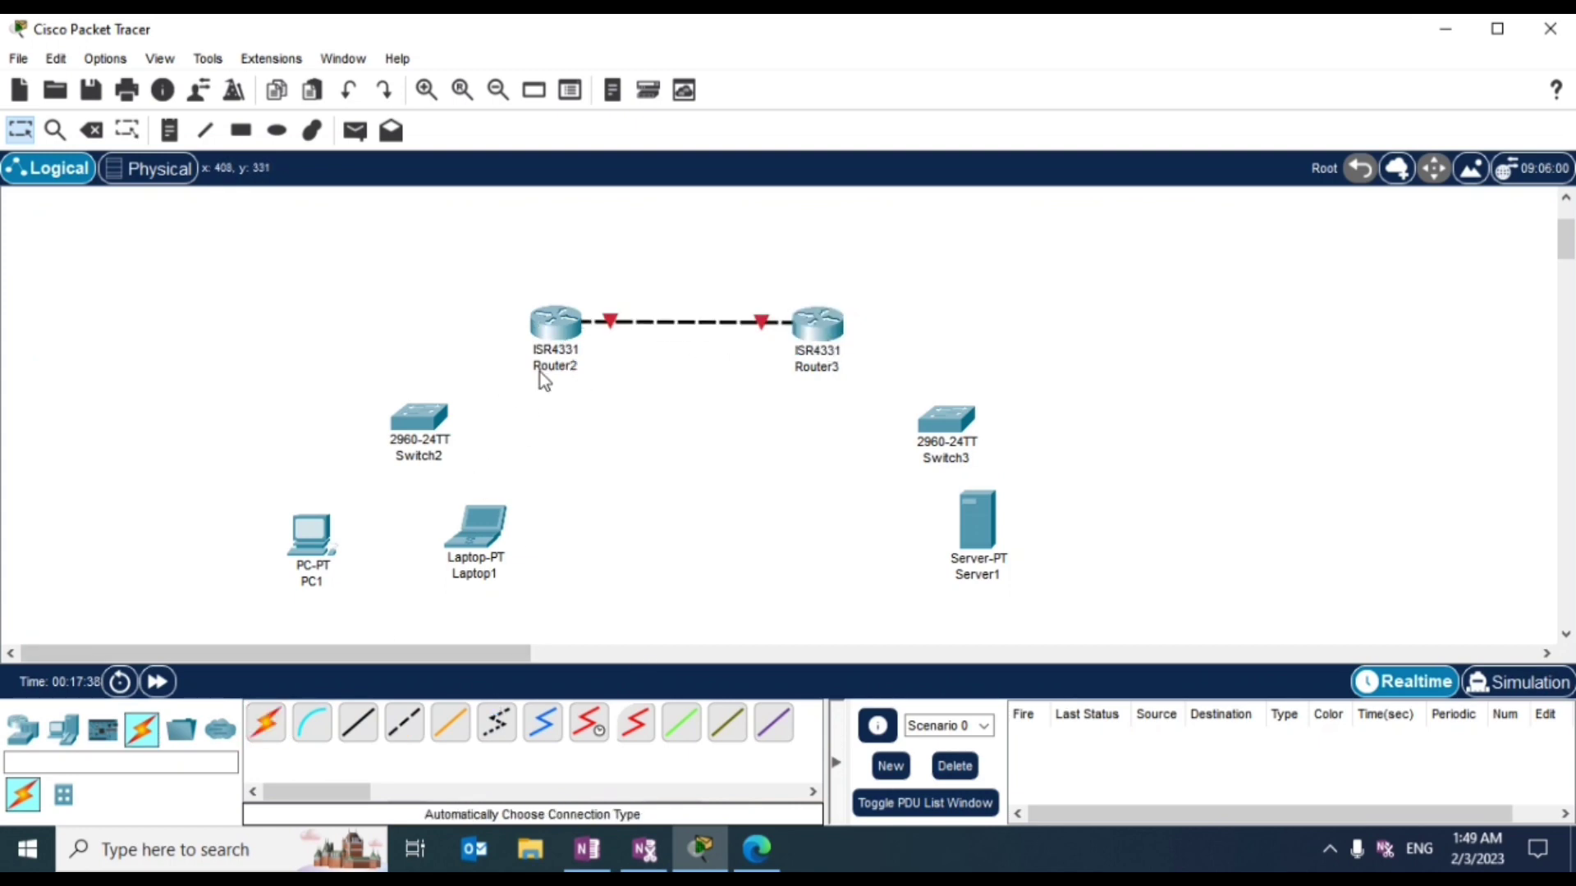
mouse_move(617, 324)
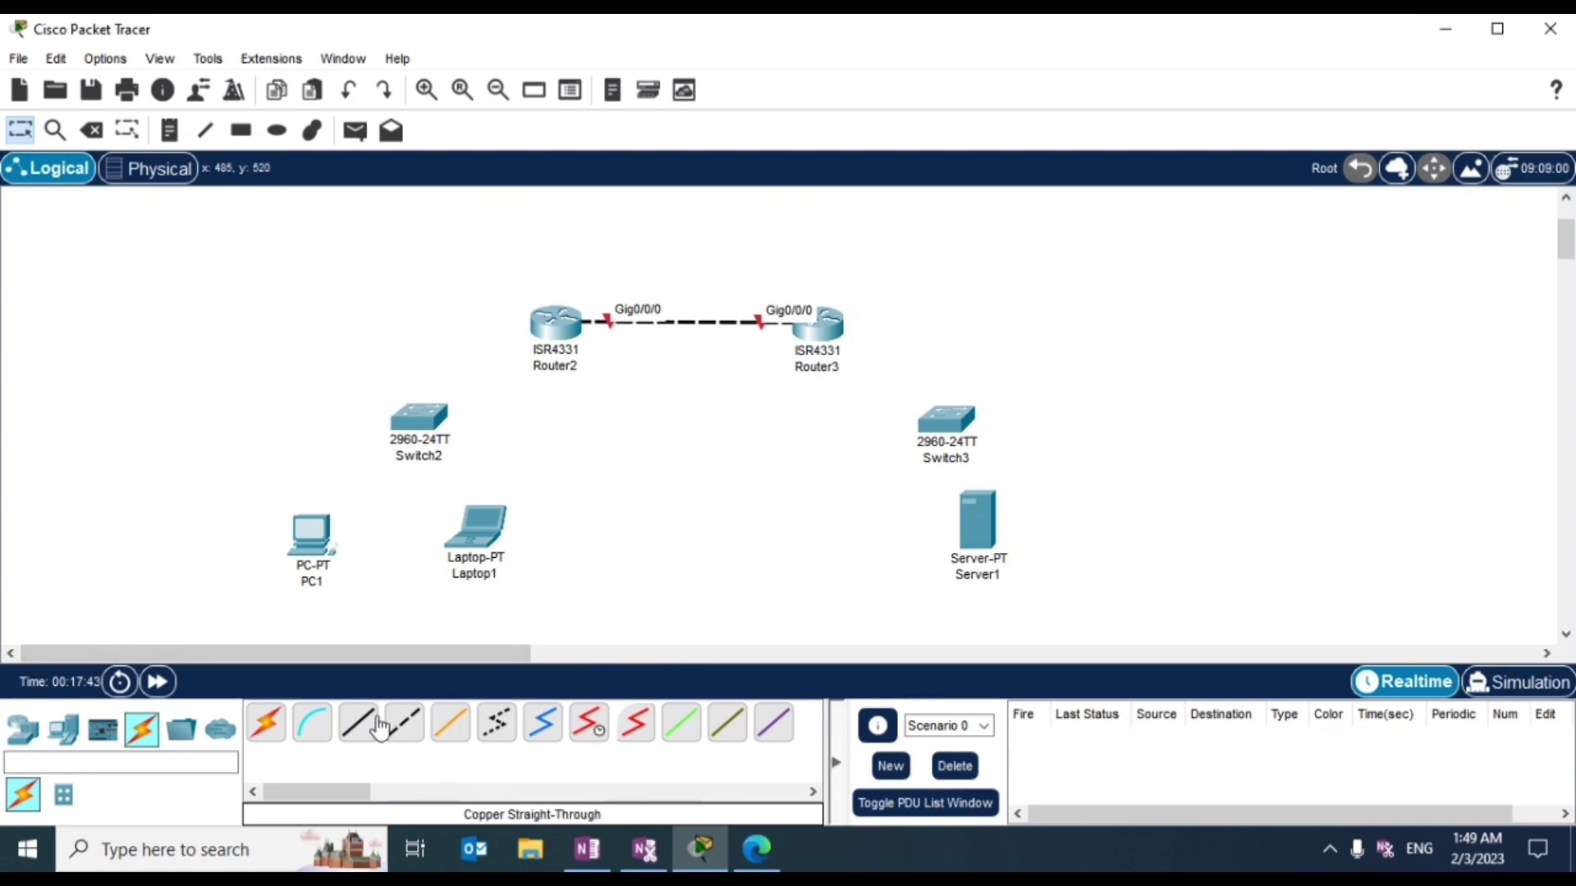
Step: Delete the link between Router2 and Router3 and return to selection mode
left_click(91, 130)
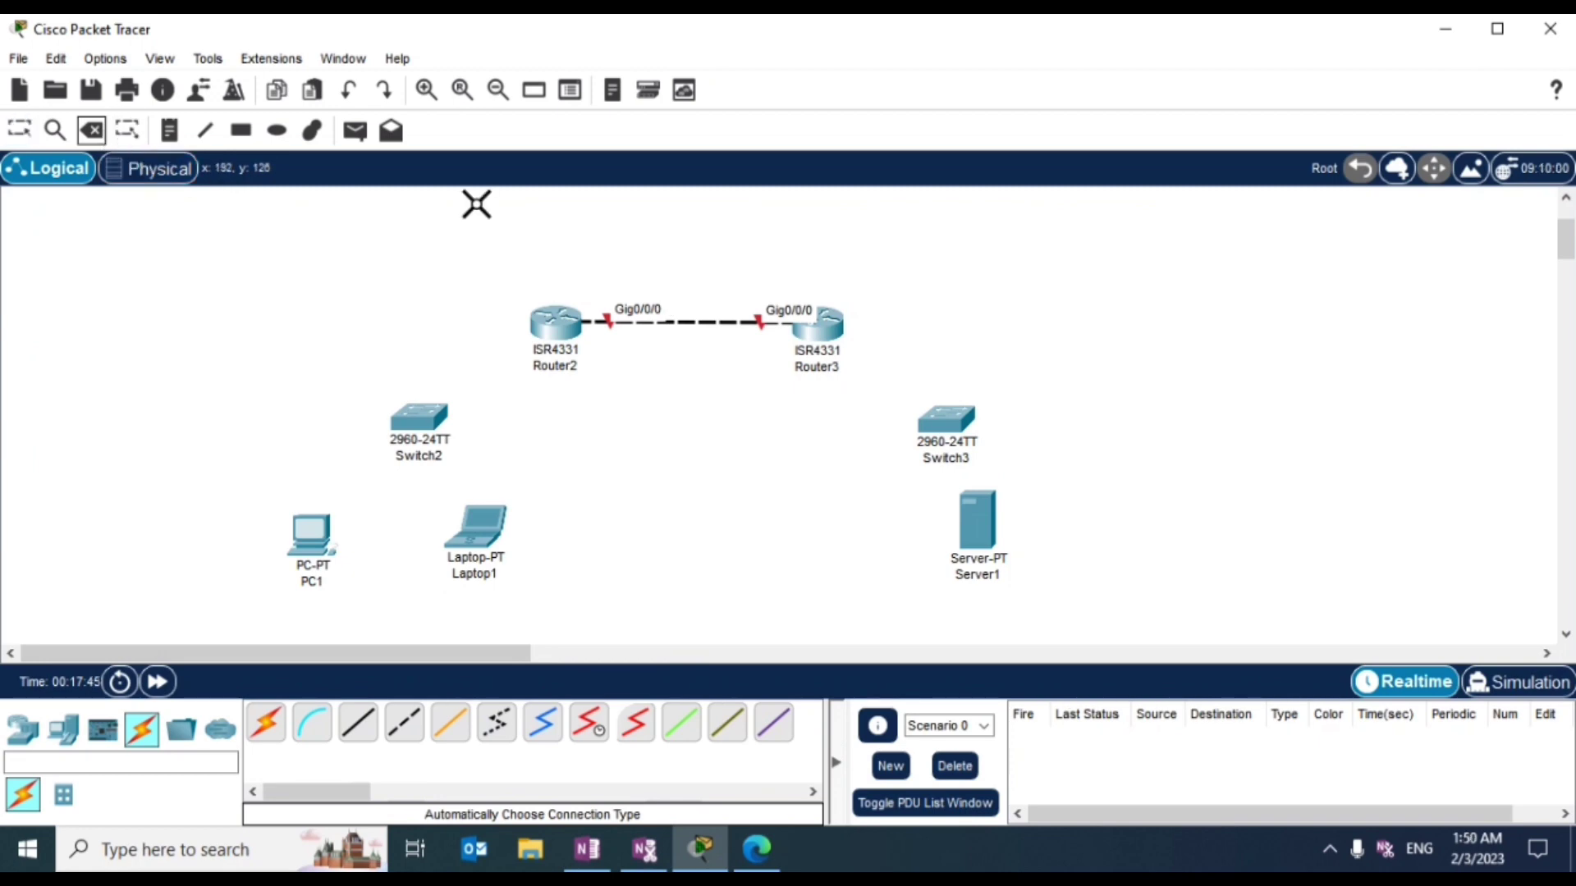
left_click(695, 314)
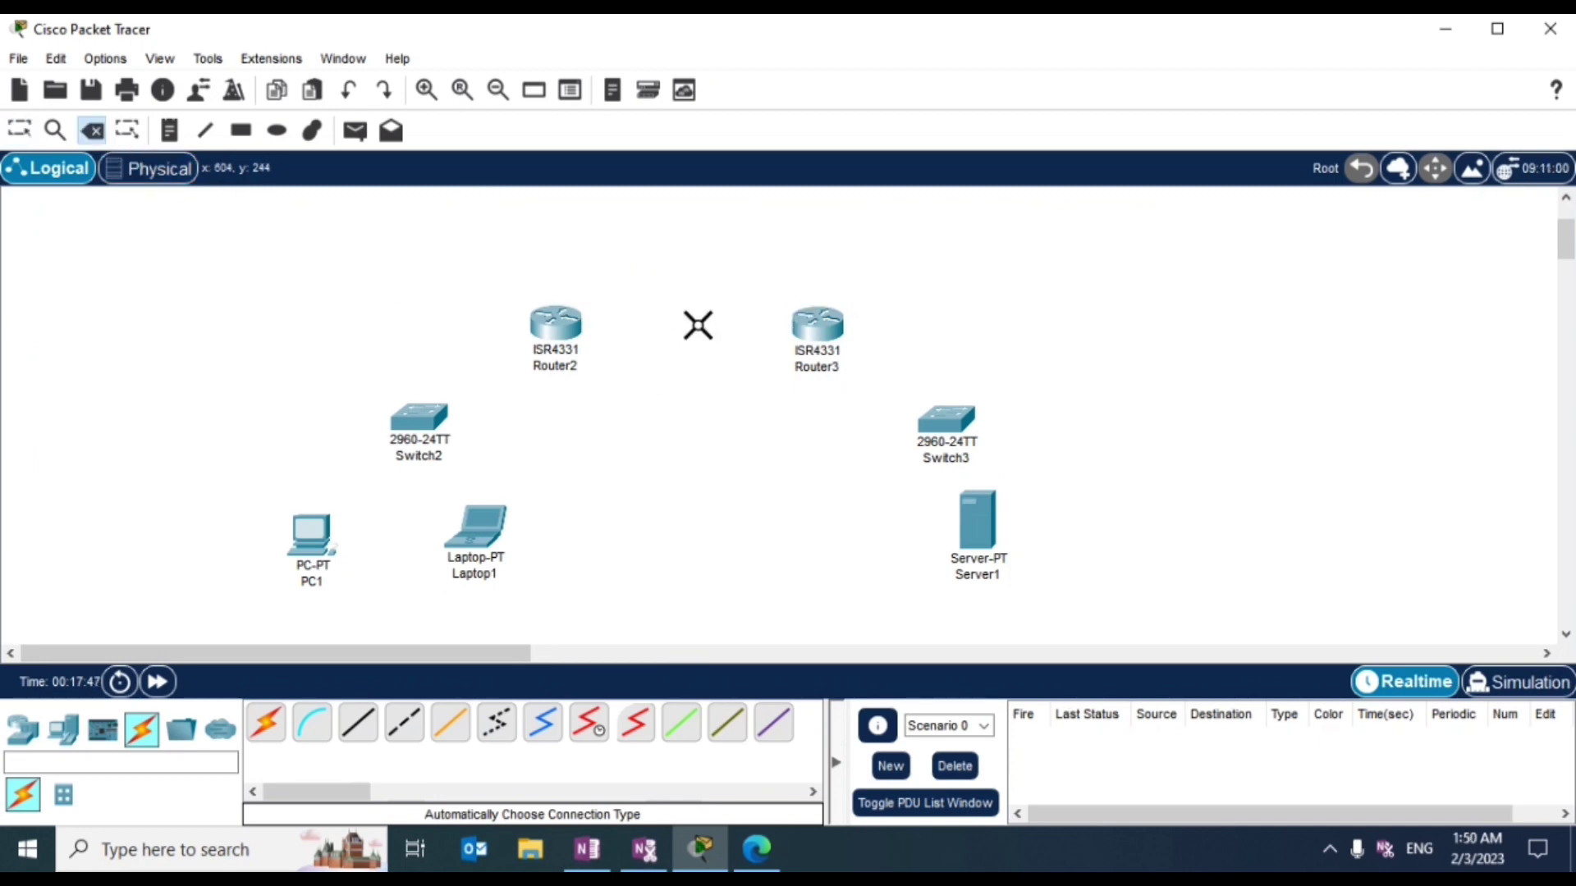
left_click(19, 130)
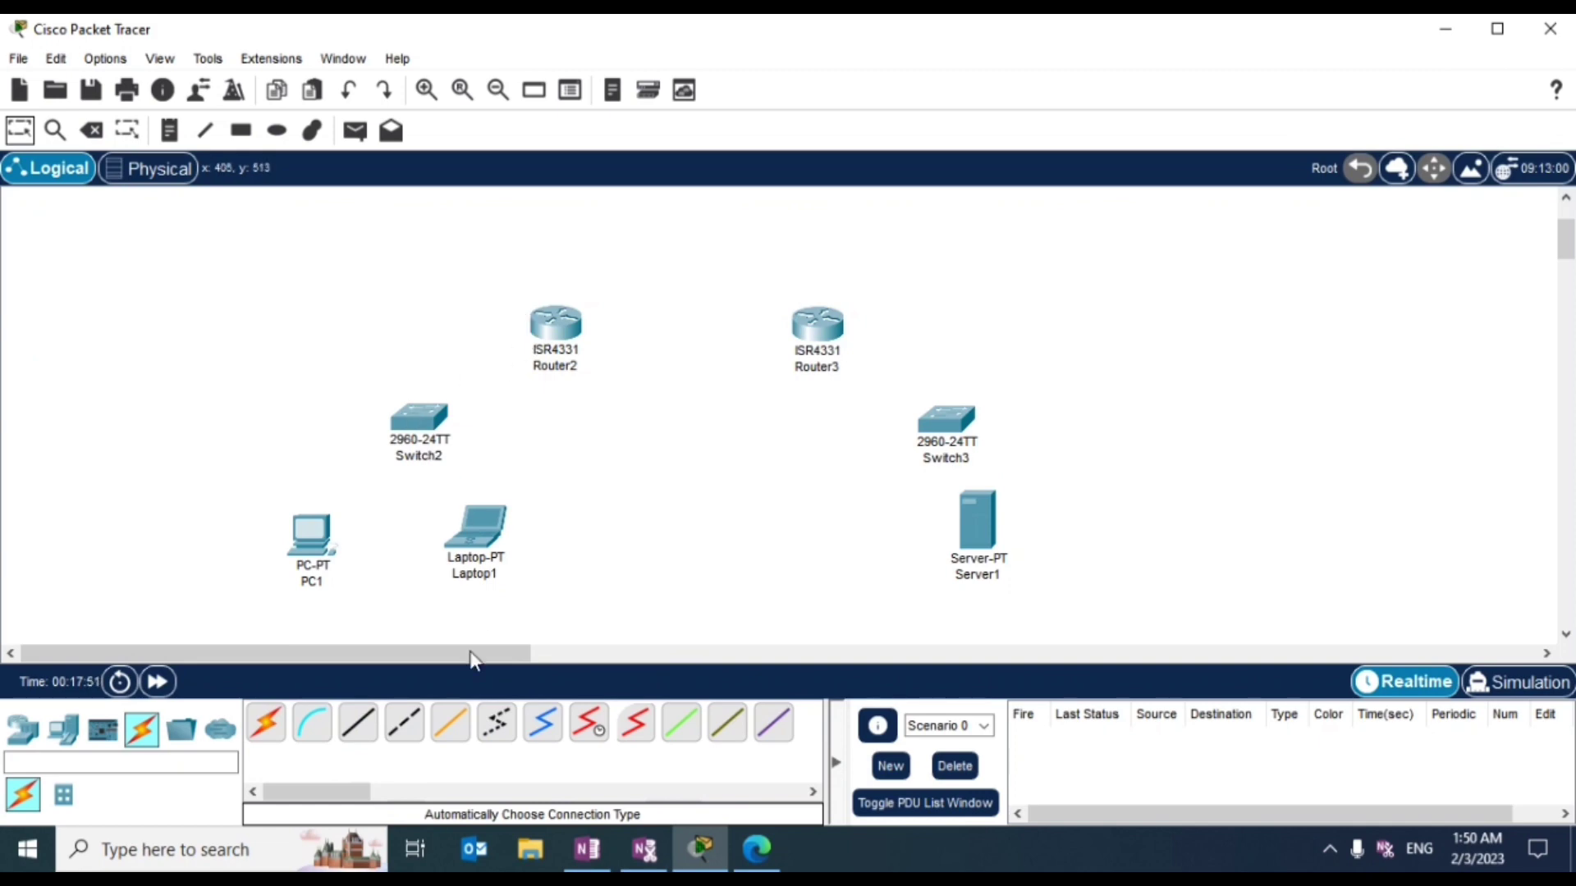
Step: Connect PC1's FastEthernet0 to Switch2's FastEthernet0/1 with a copper straight-through cable
left_click(357, 722)
left_click(315, 567)
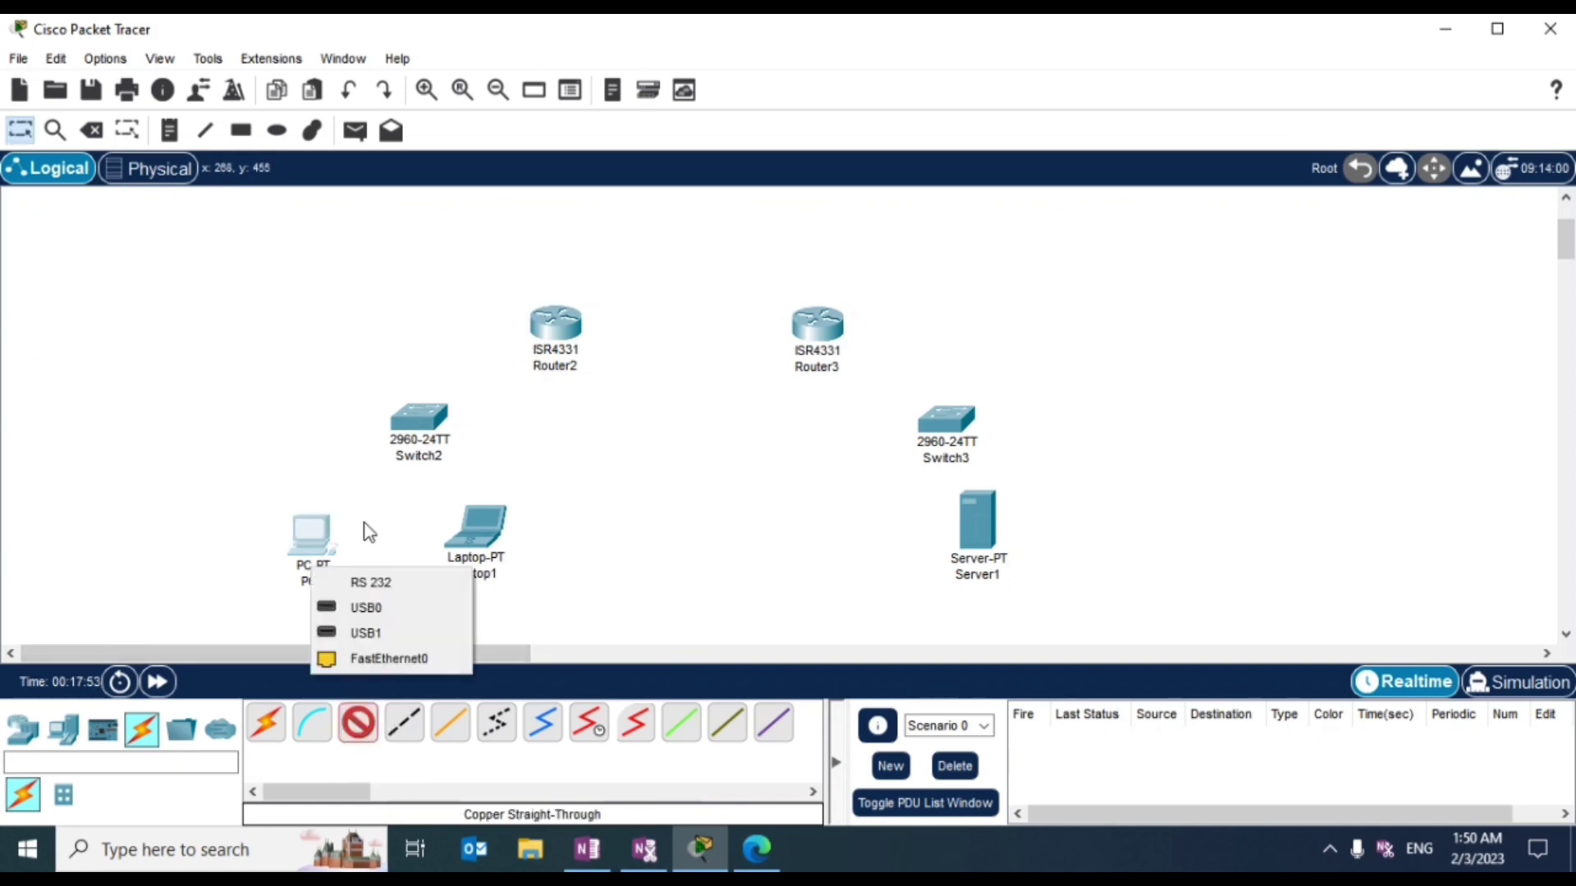
left_click(361, 662)
left_click(420, 416)
left_click(534, 30)
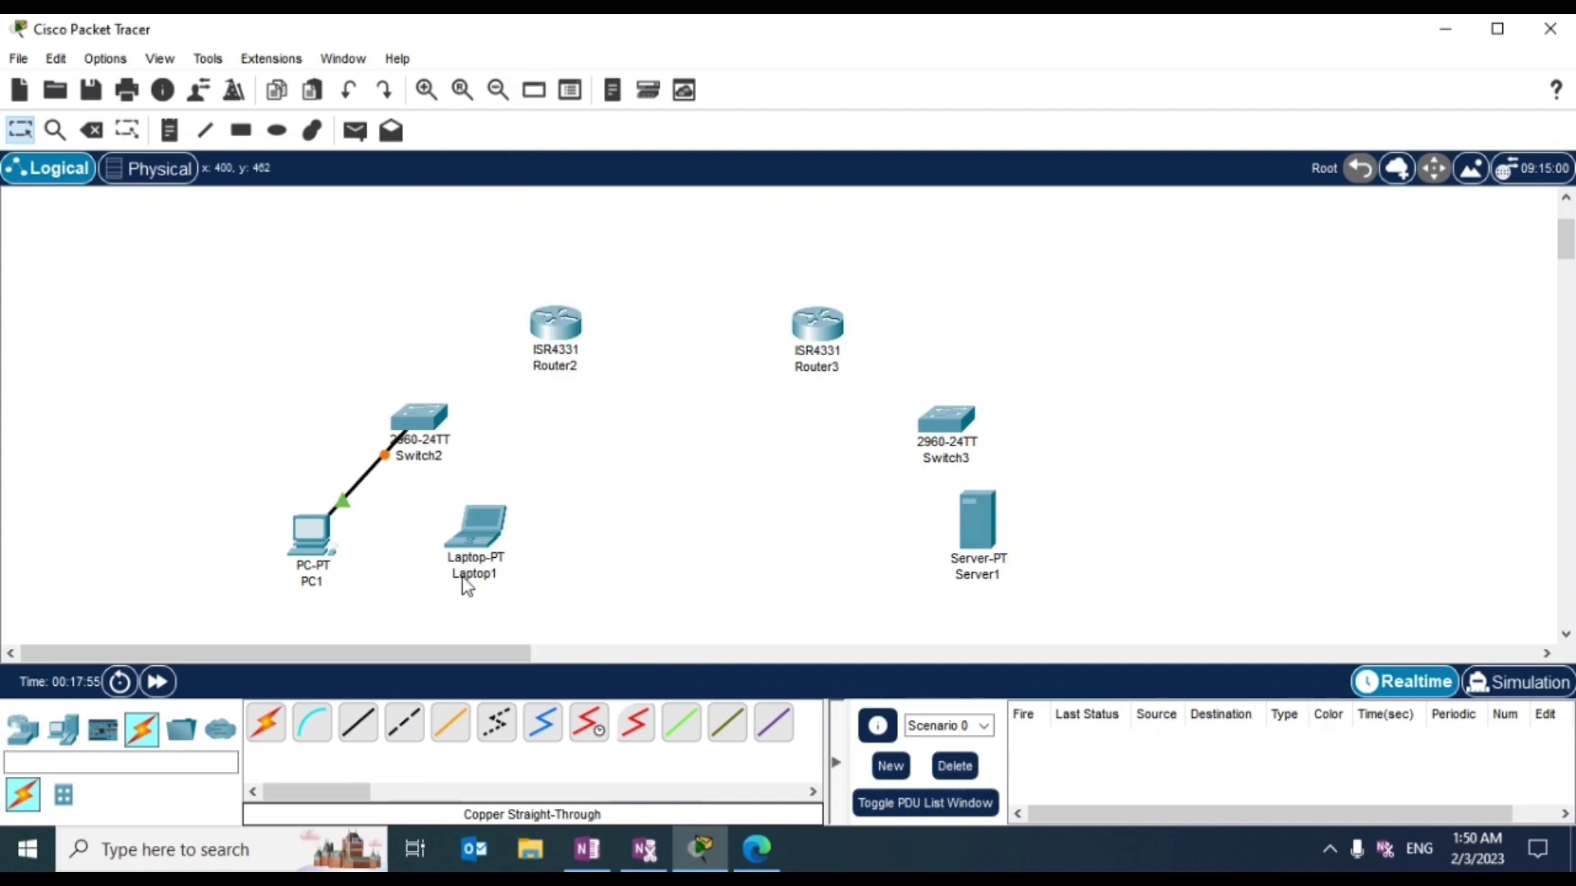
Step: Connect Laptop1's FastEthernet0 to Switch2's FastEthernet0/2 with a copper straight-through cable
left_click(357, 722)
left_click(461, 535)
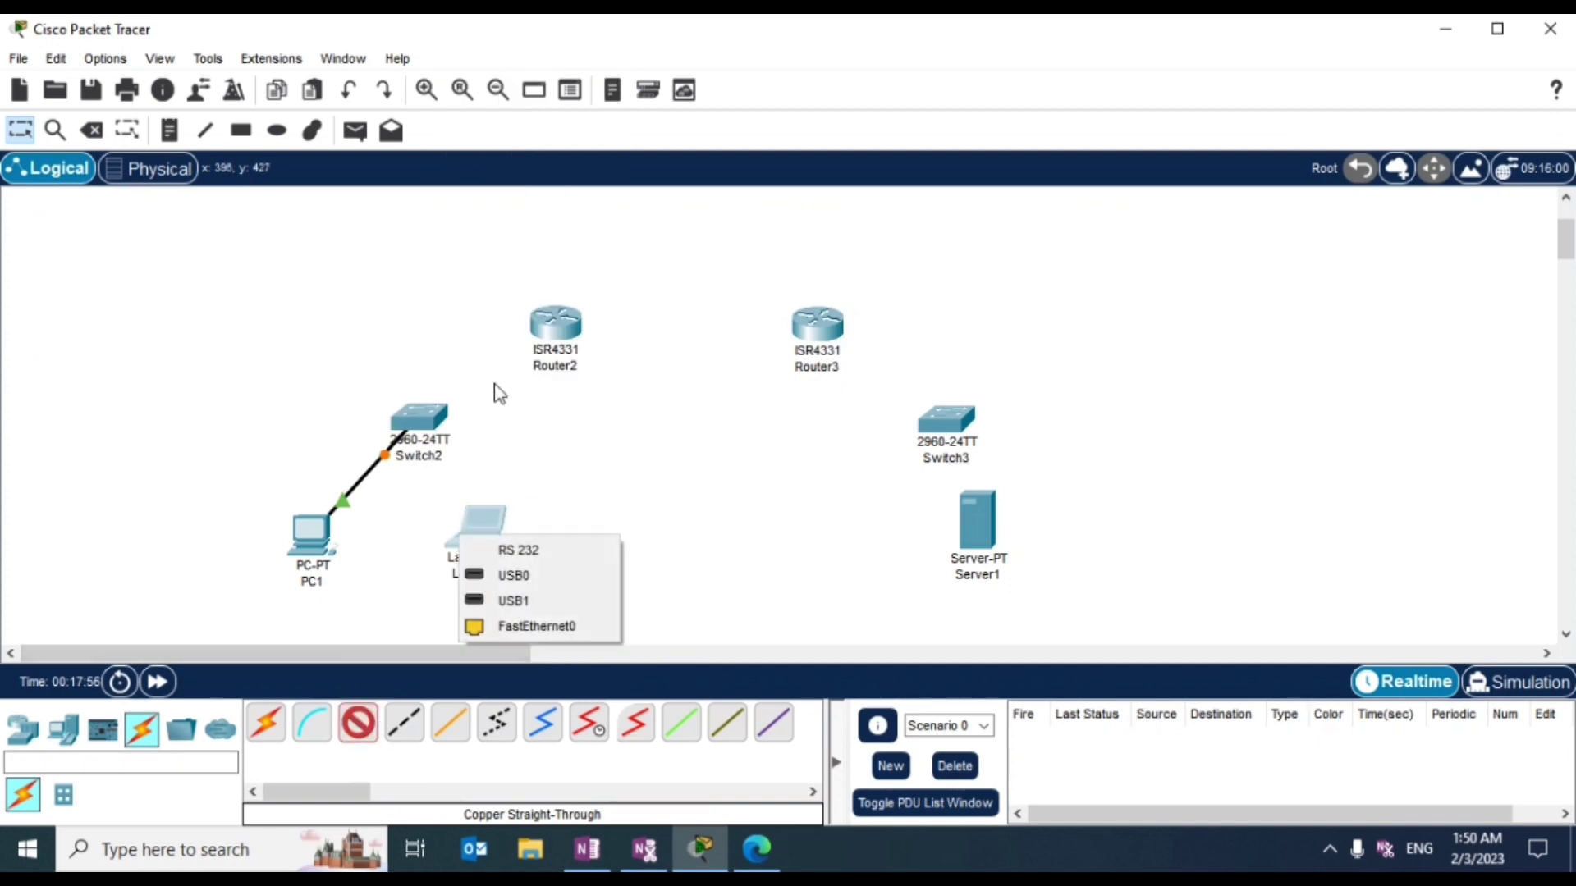
left_click(500, 637)
left_click(421, 417)
left_click(517, 54)
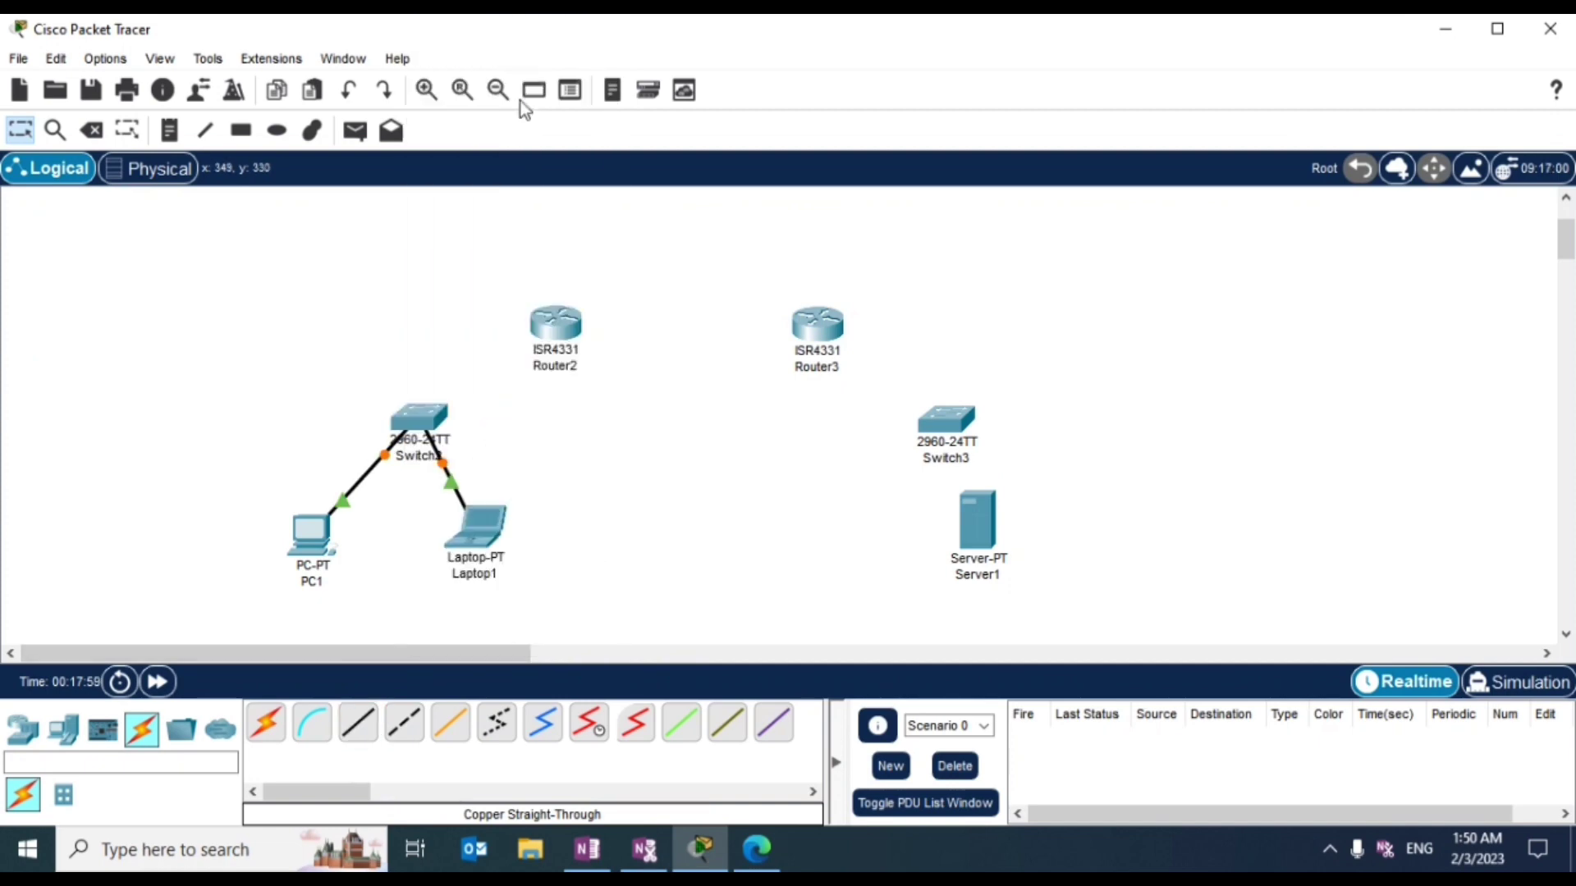
Step: Connect Switch2's GigabitEthernet0/1 to Router2's GigabitEthernet0/0/0 with a copper straight-through cable
left_click(358, 722)
left_click(420, 415)
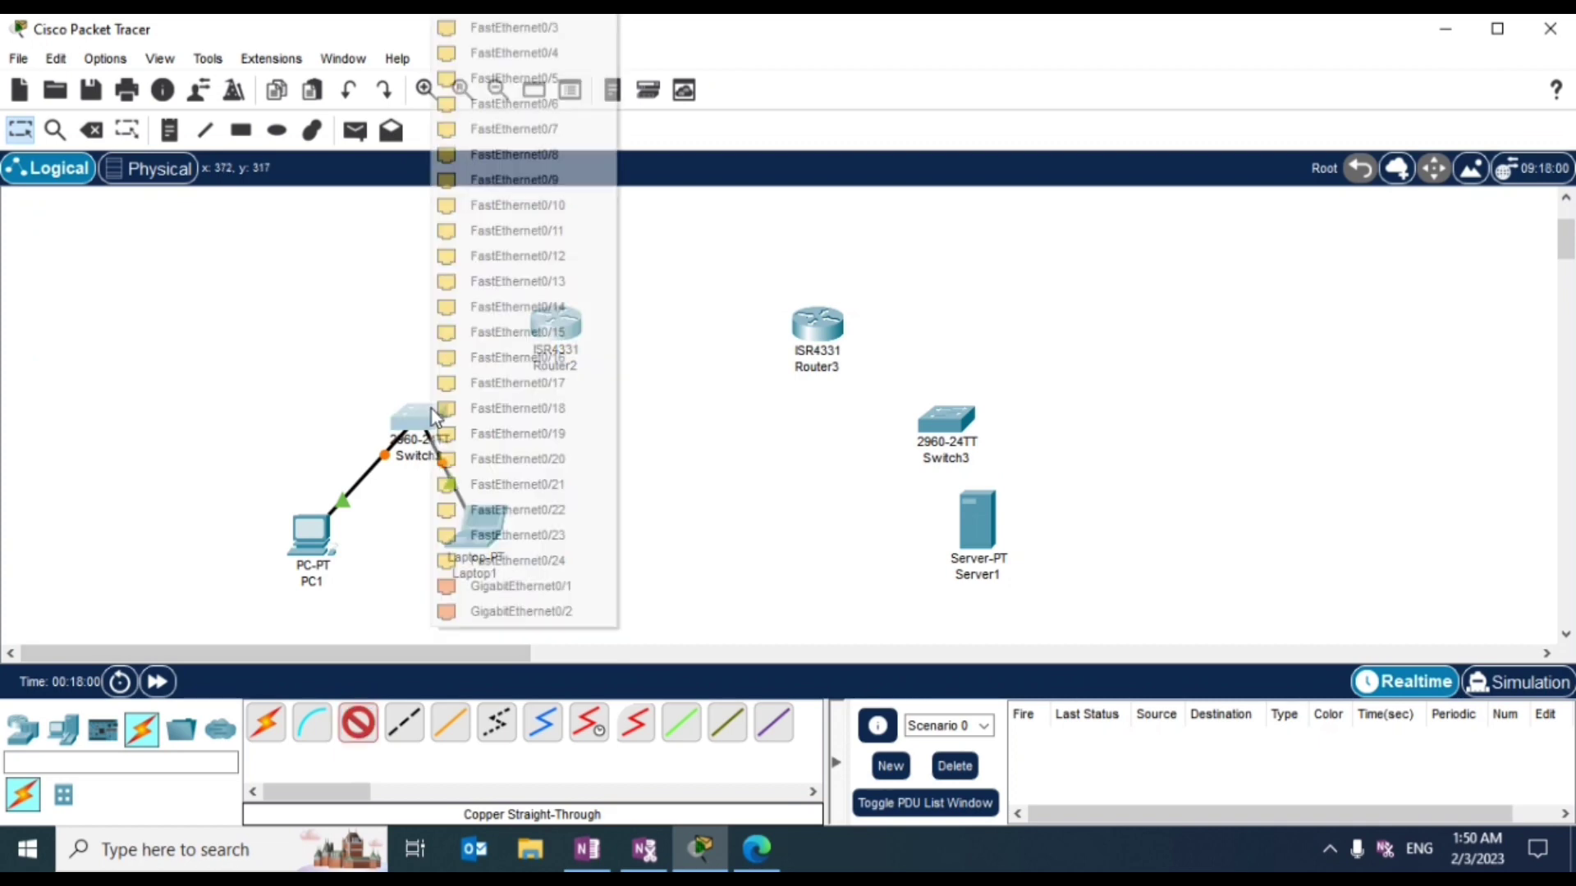
left_click(484, 586)
left_click(556, 324)
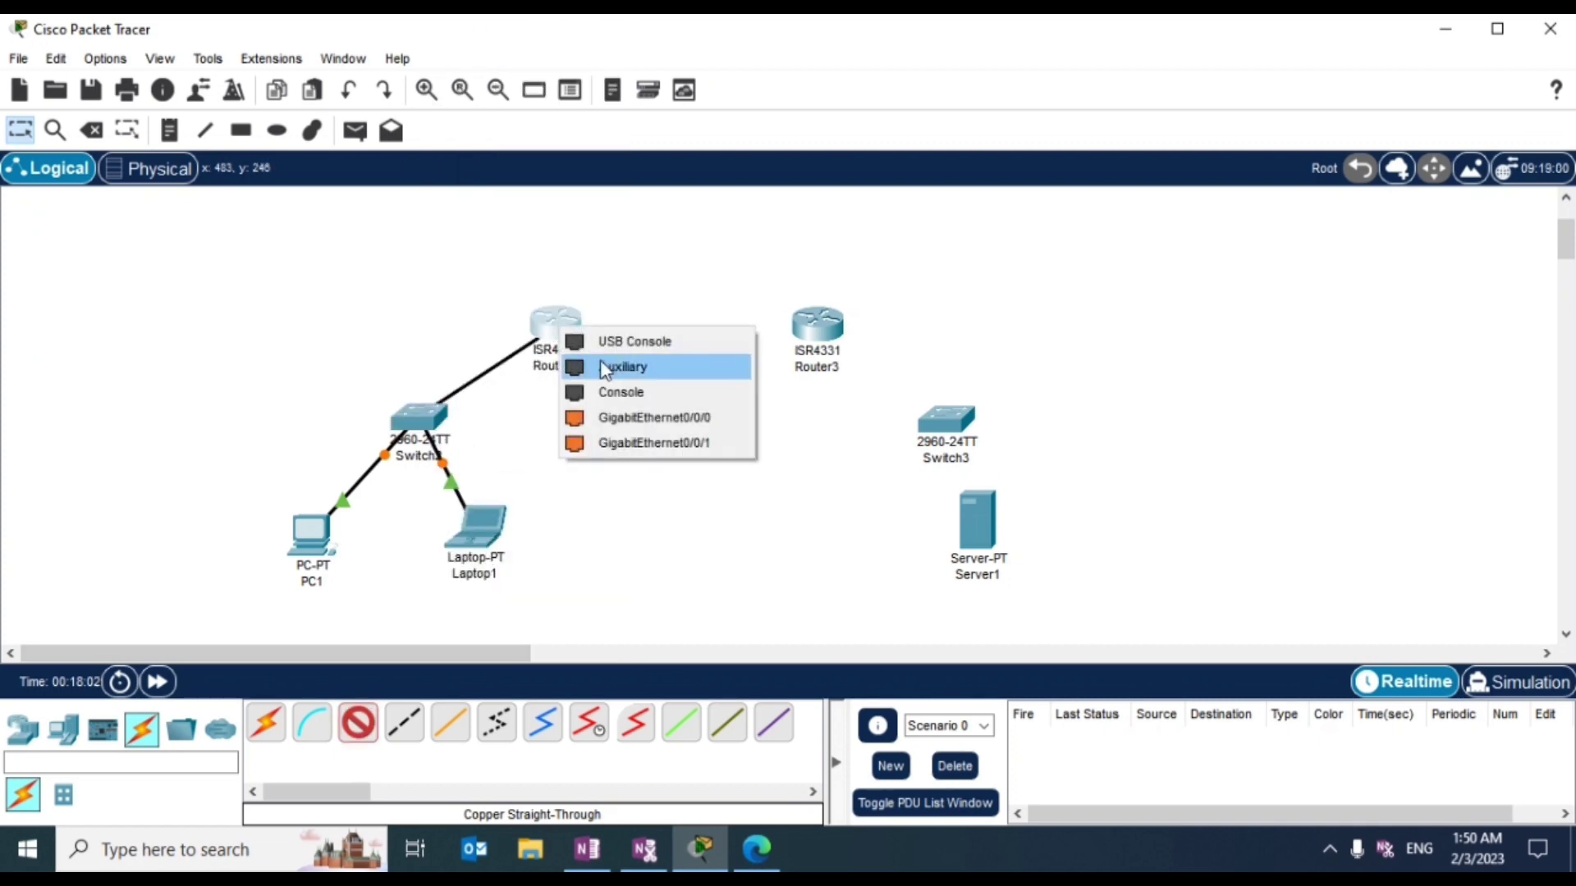
left_click(632, 418)
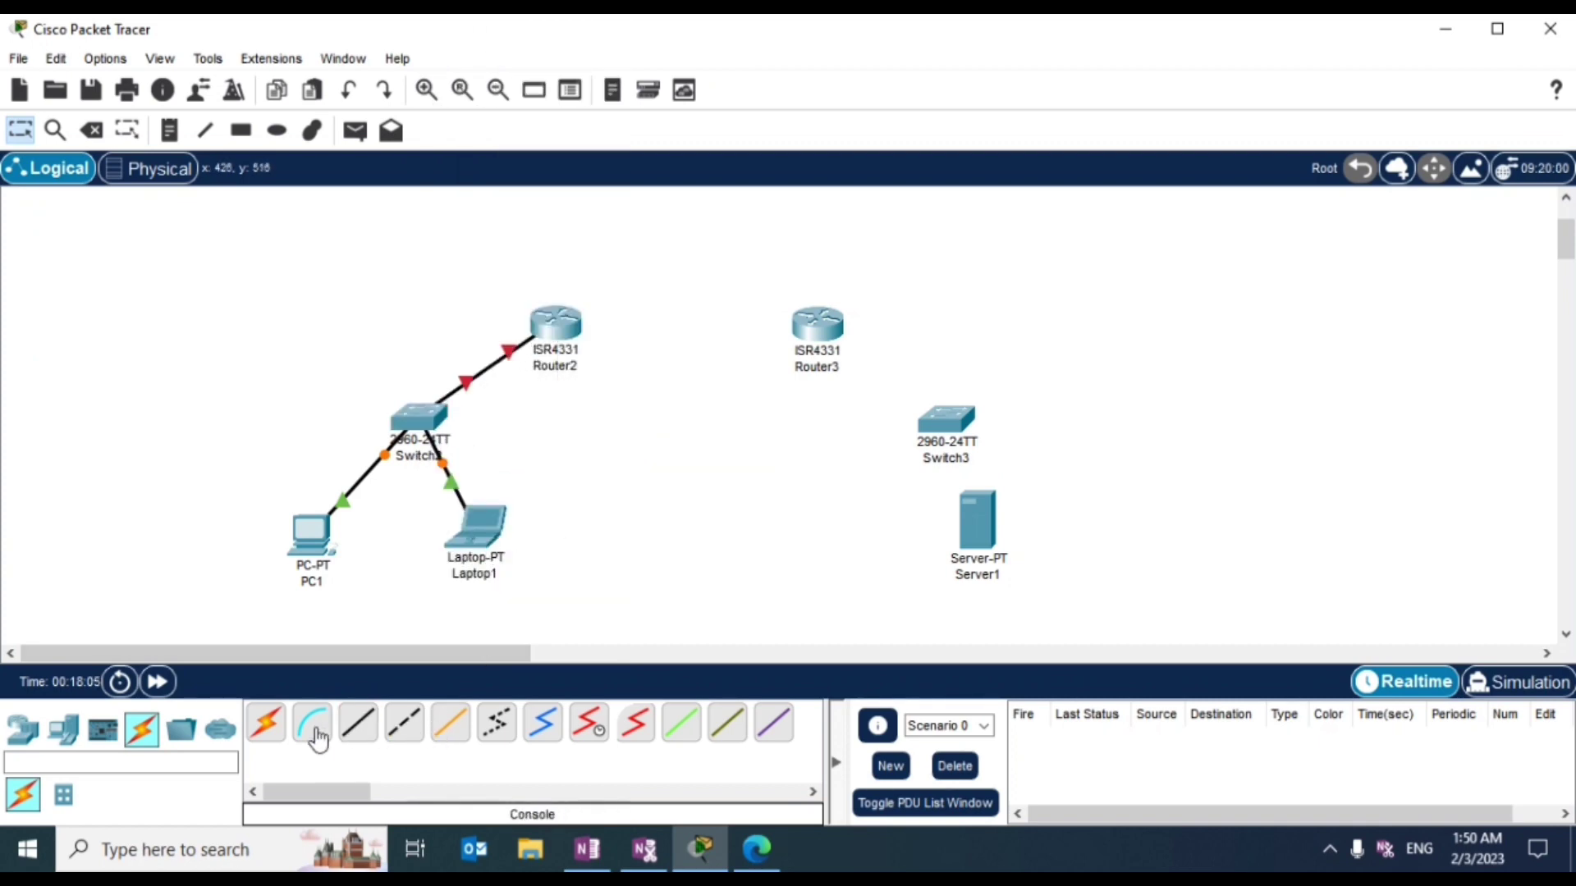
Step: Link Router2 and Router3 using the automatically chosen connection type
left_click(265, 722)
left_click(560, 333)
left_click(814, 334)
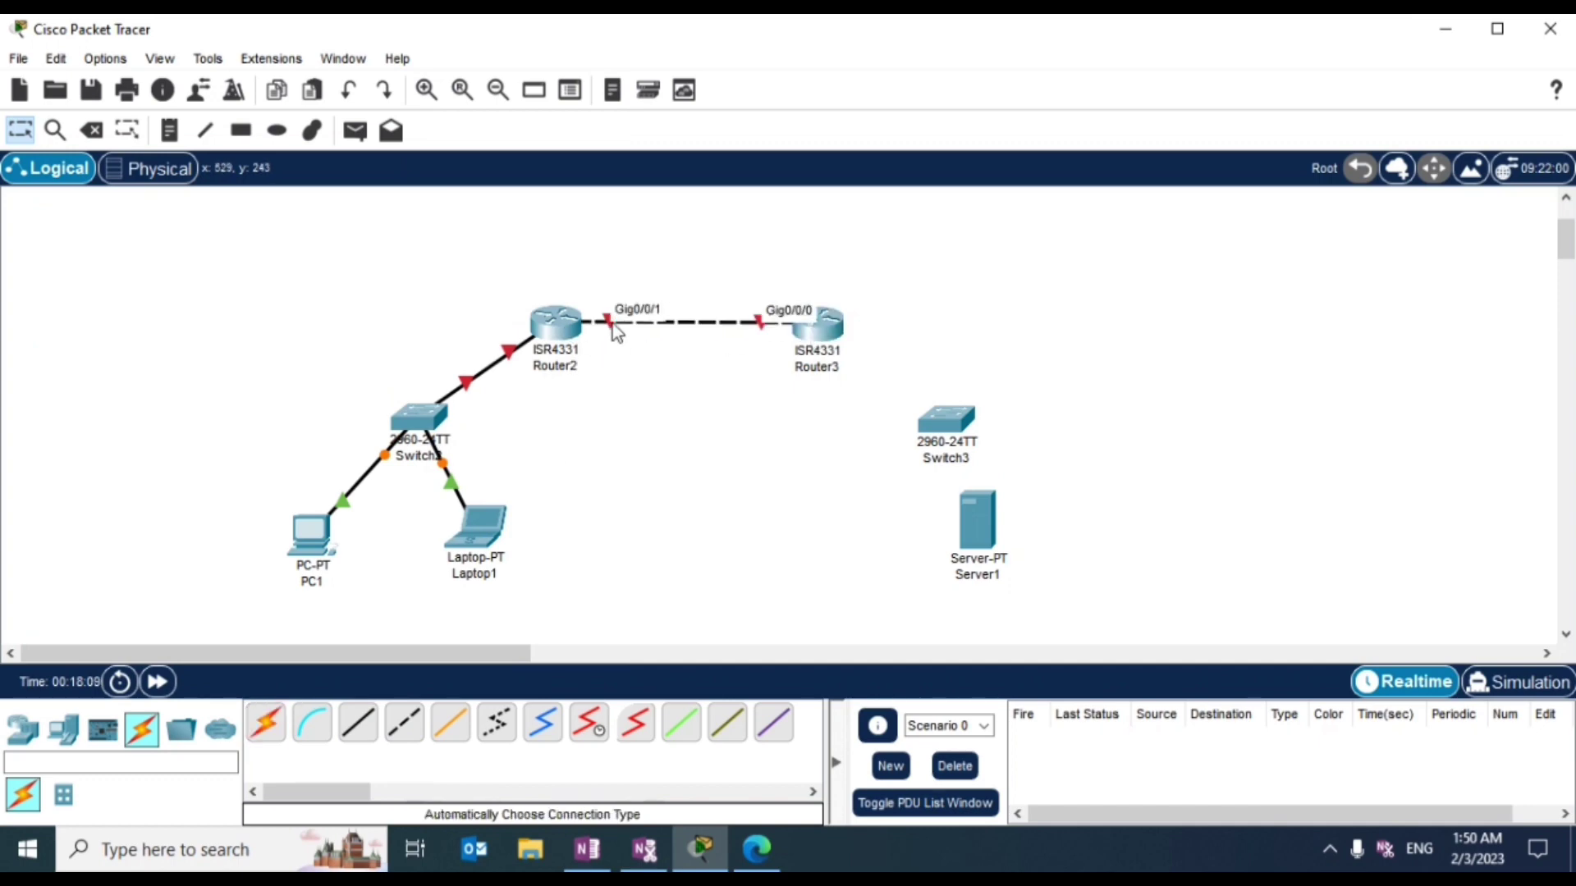
Step: Connect Router3's GigabitEthernet0/0/1 to Switch3's GigabitEthernet0/1 with a copper straight-through cable
left_click(358, 723)
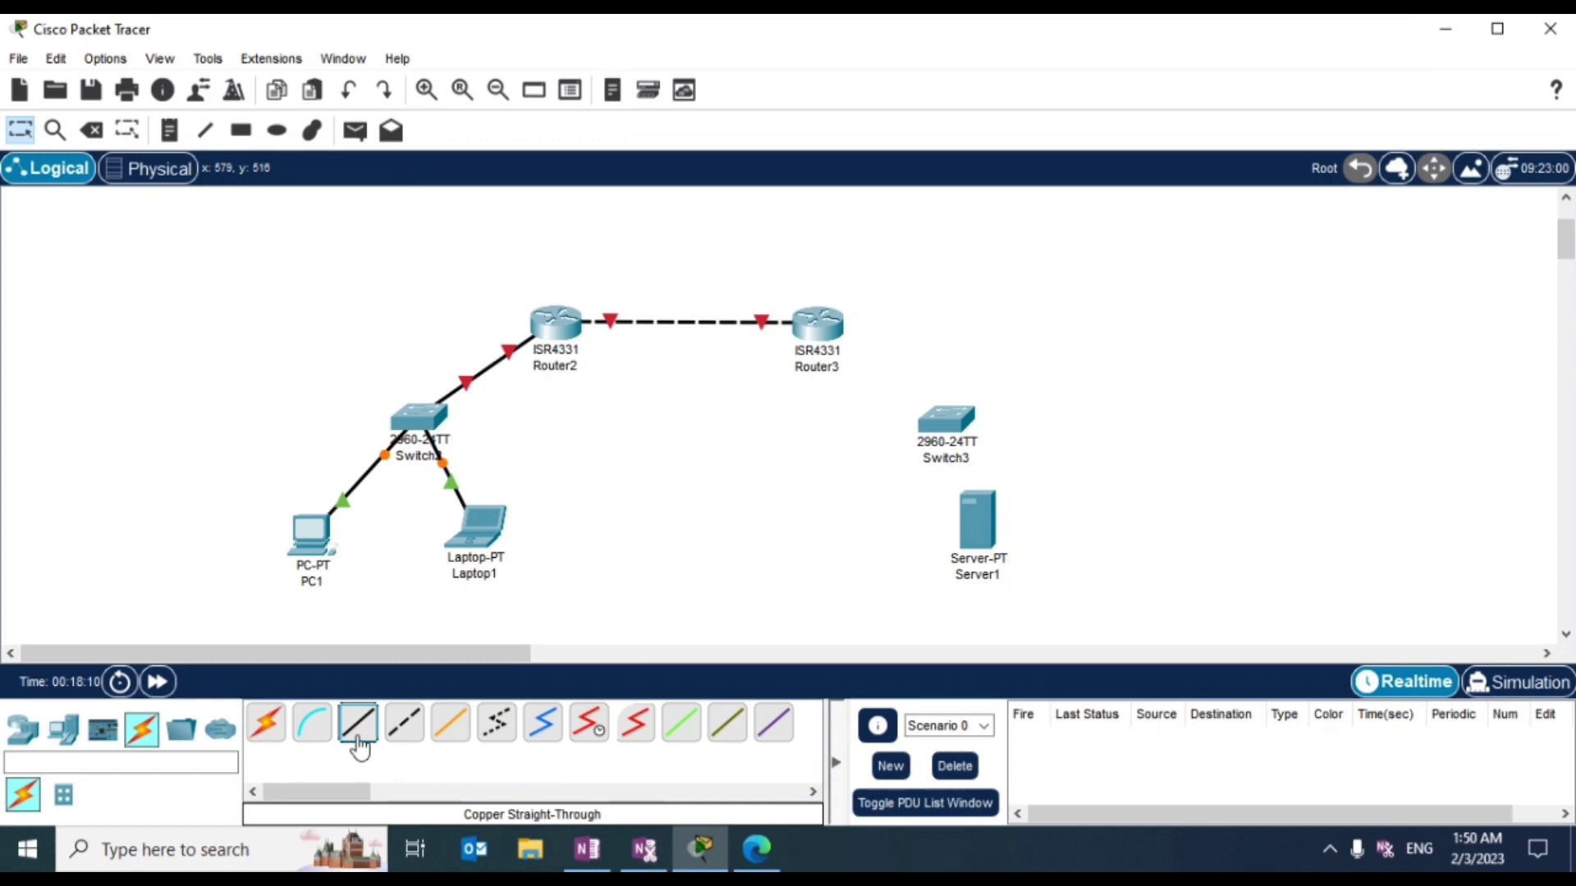
left_click(823, 332)
left_click(916, 421)
left_click(943, 420)
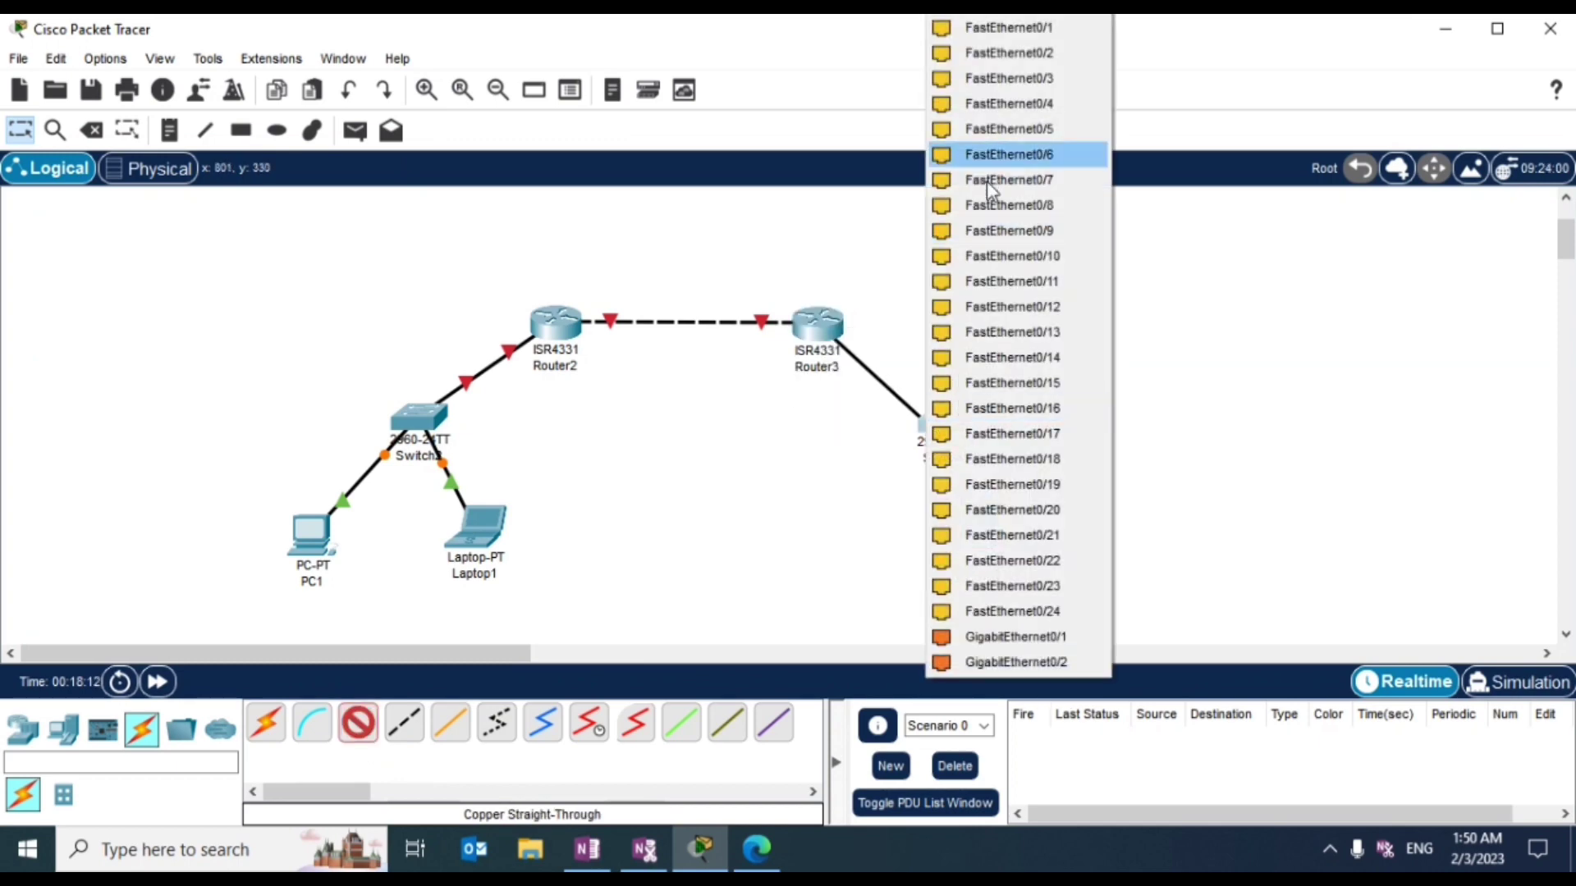
left_click(1016, 637)
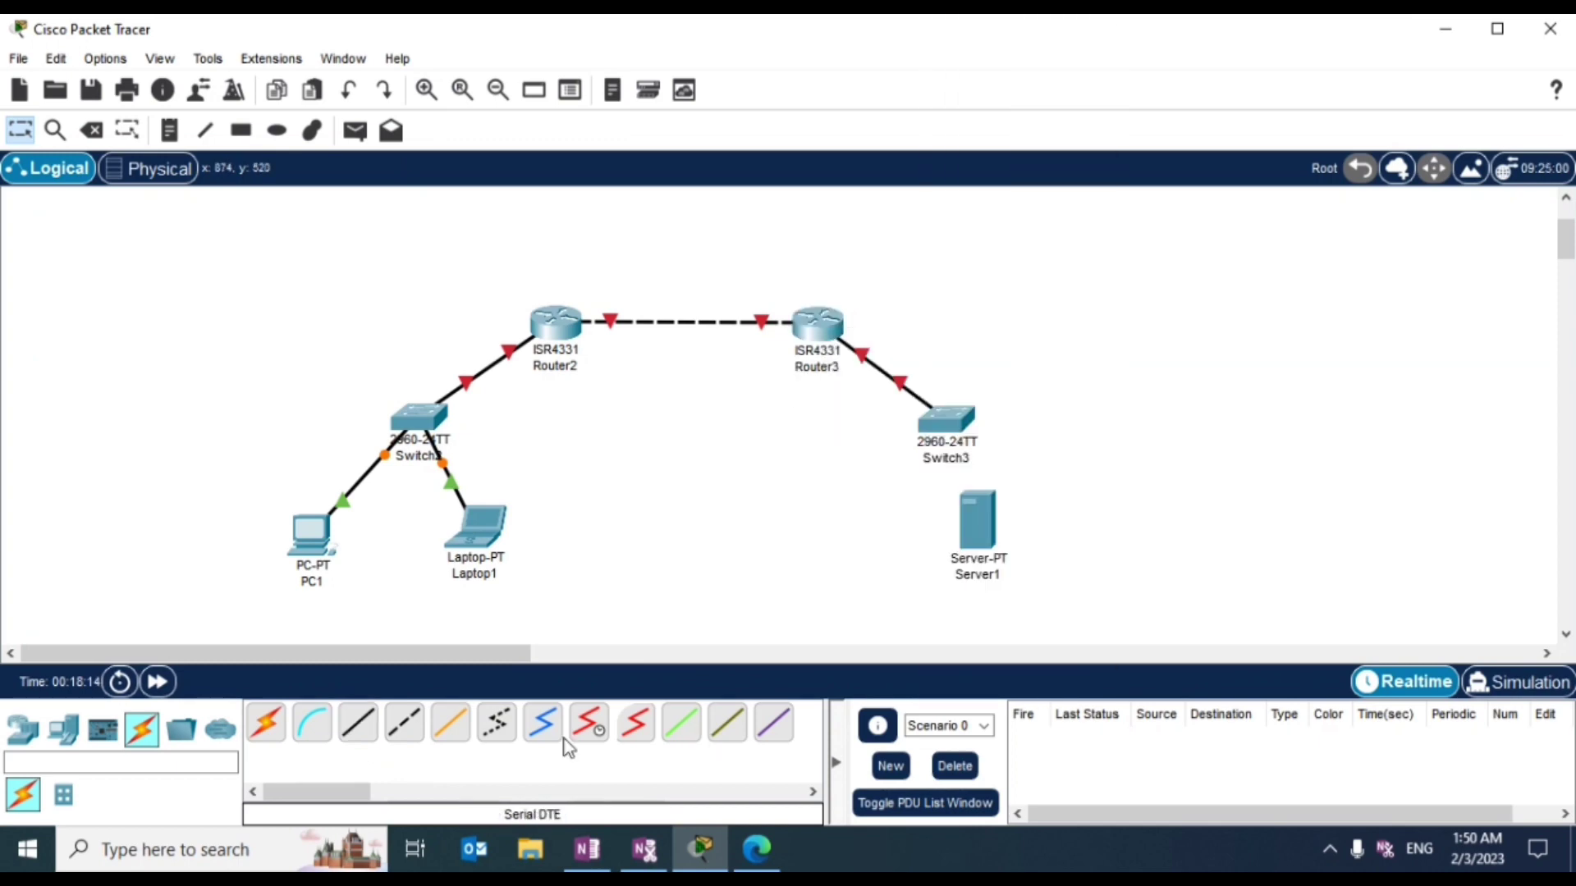
Step: Connect Switch3's FastEthernet0/1 to Server1 with a copper straight-through cable
left_click(358, 722)
left_click(920, 425)
left_click(1054, 50)
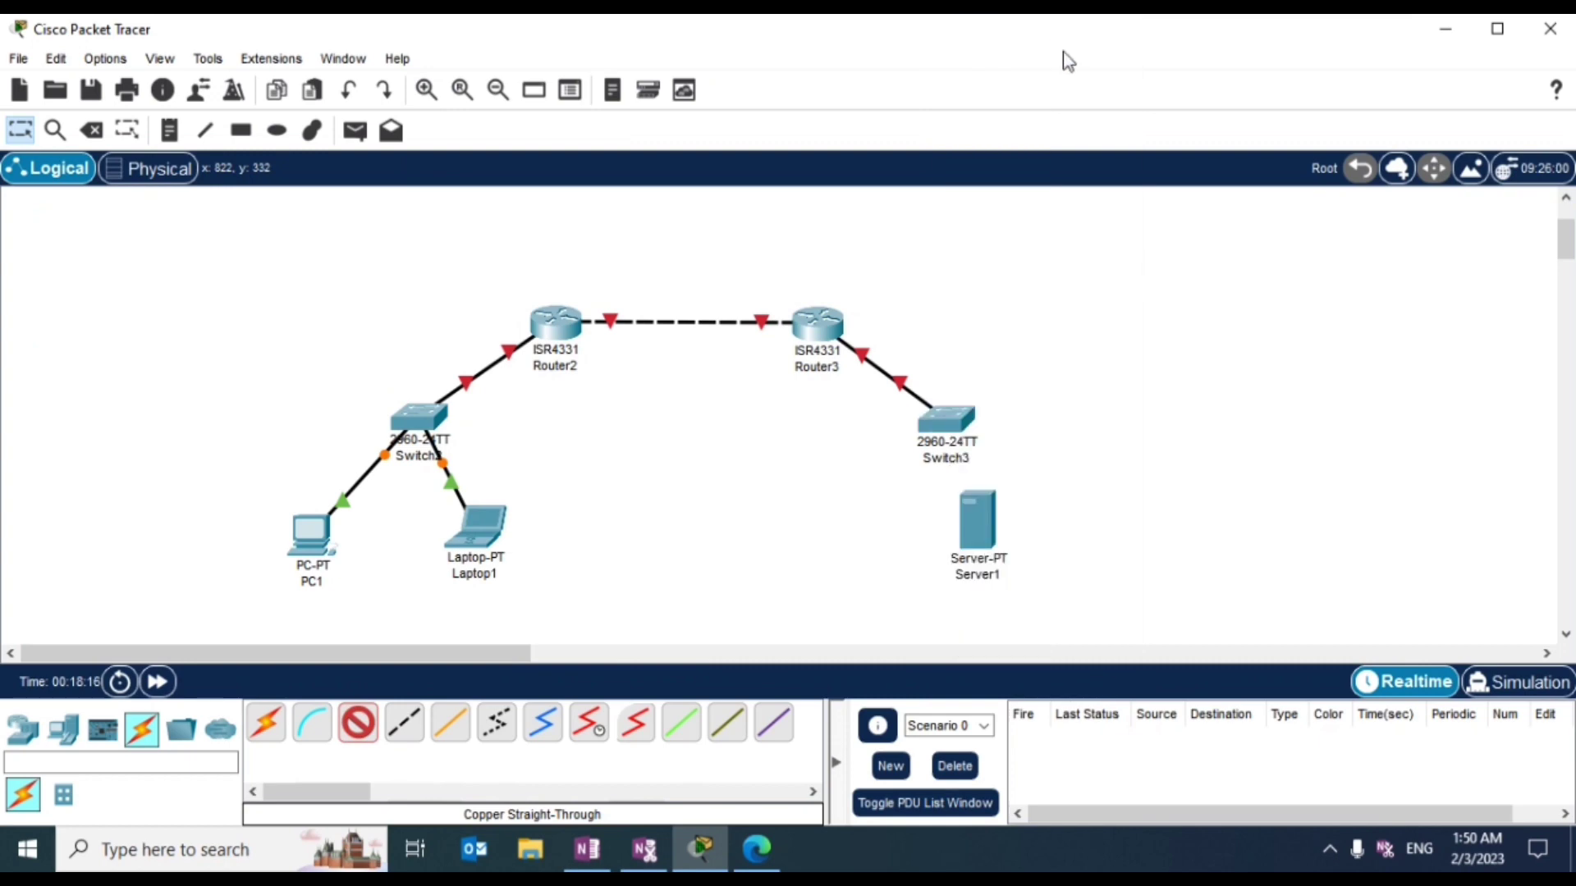
left_click(1013, 539)
left_click(1019, 566)
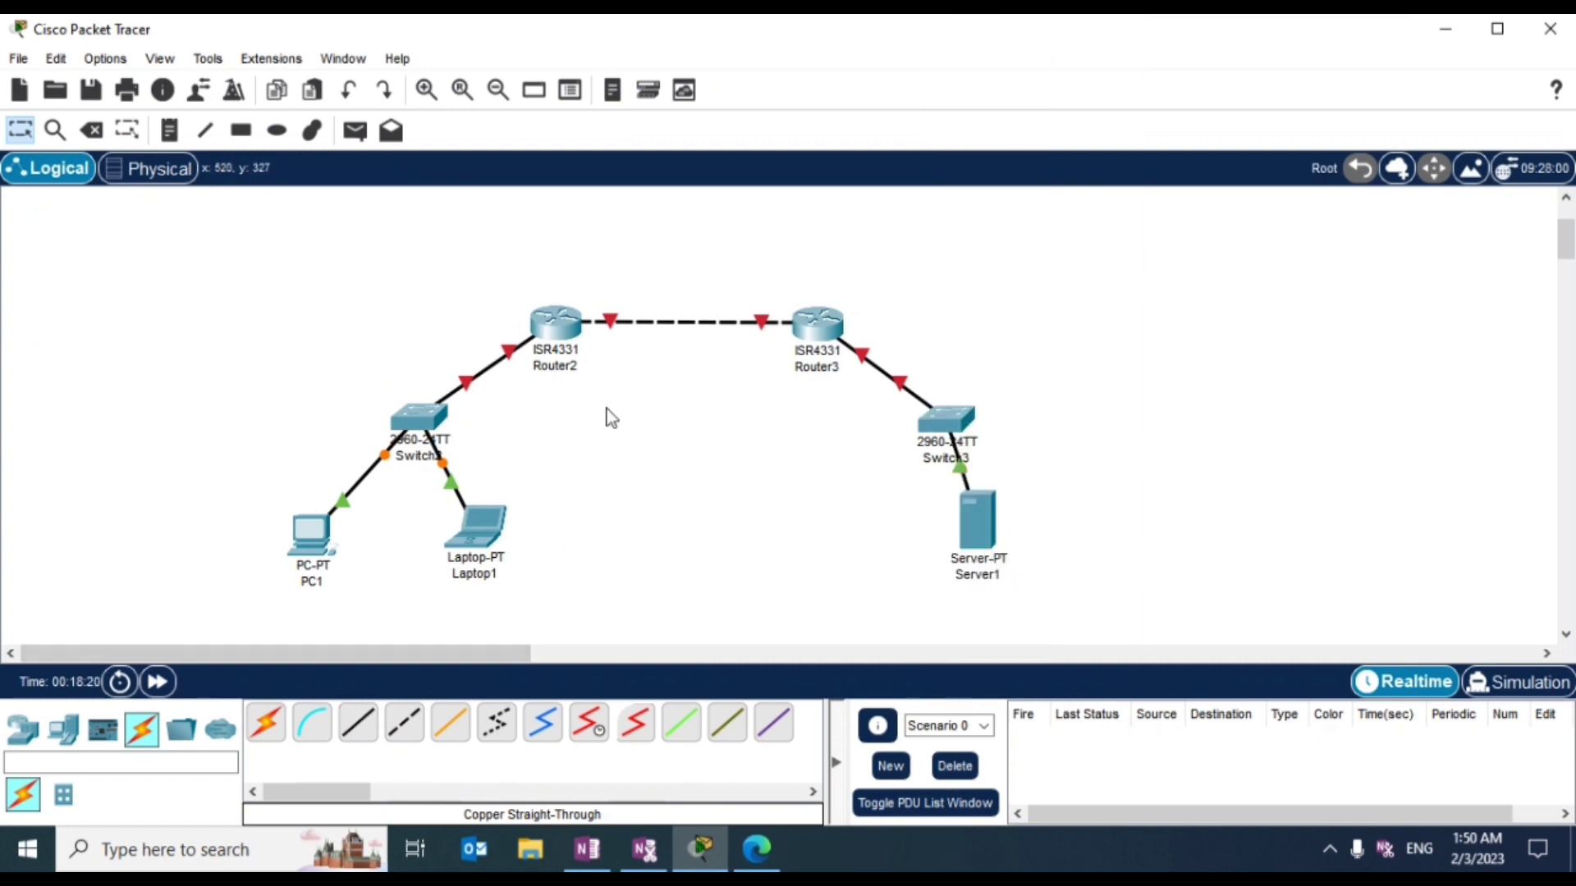
Step: Configure Router2's GigabitEthernet0/0/0 with IPv4 address 192.168.1.1 and subnet mask 255.255.255.0, and switch the port on
left_click(577, 343)
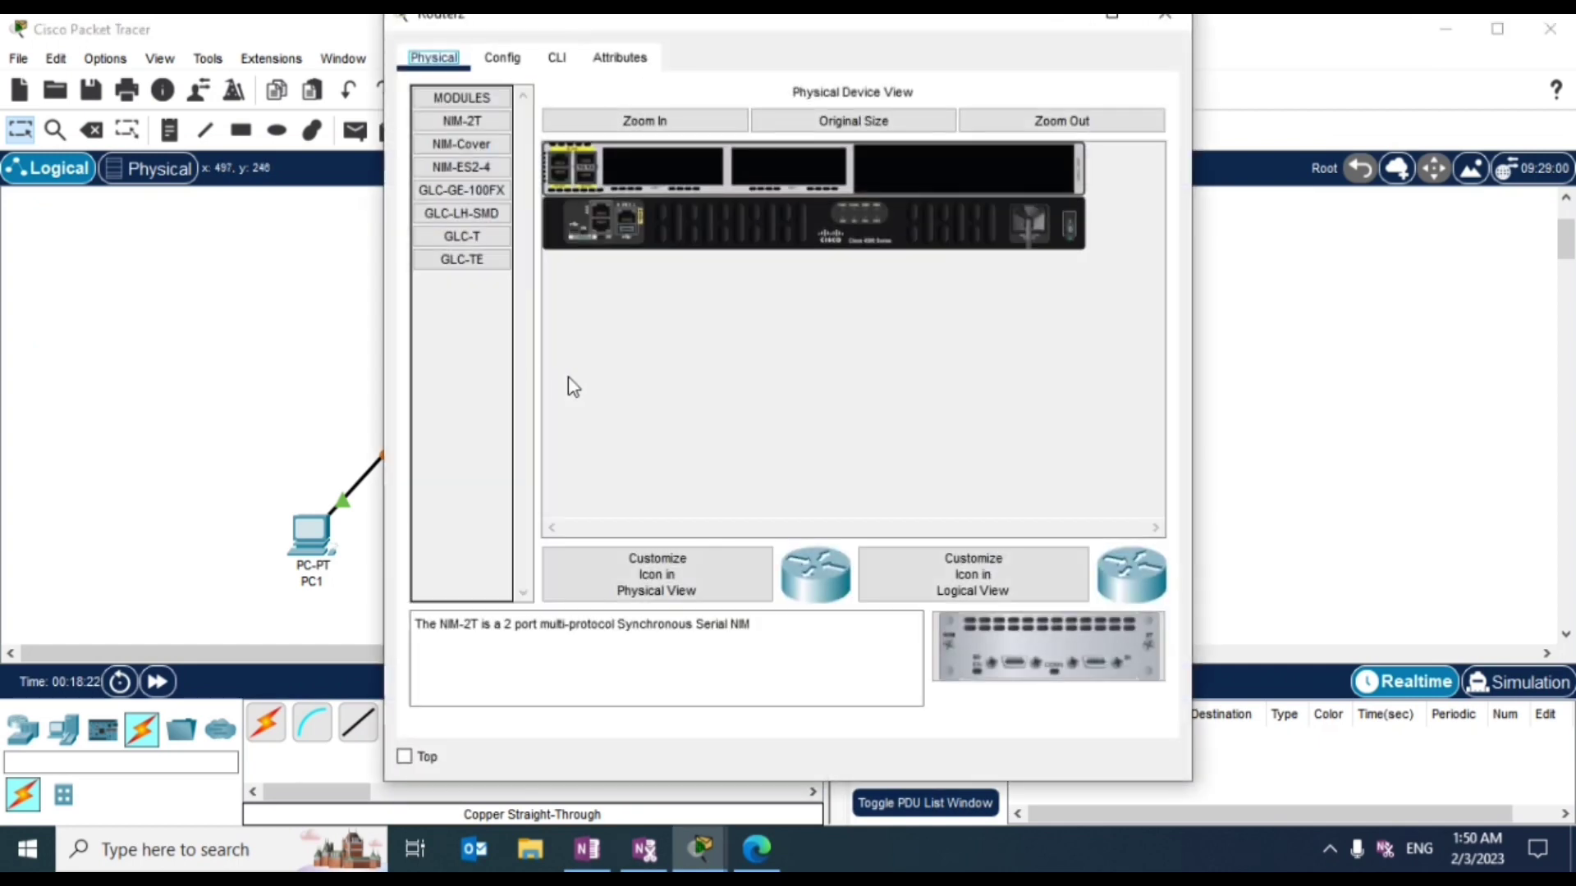
left_click(501, 58)
left_click(489, 300)
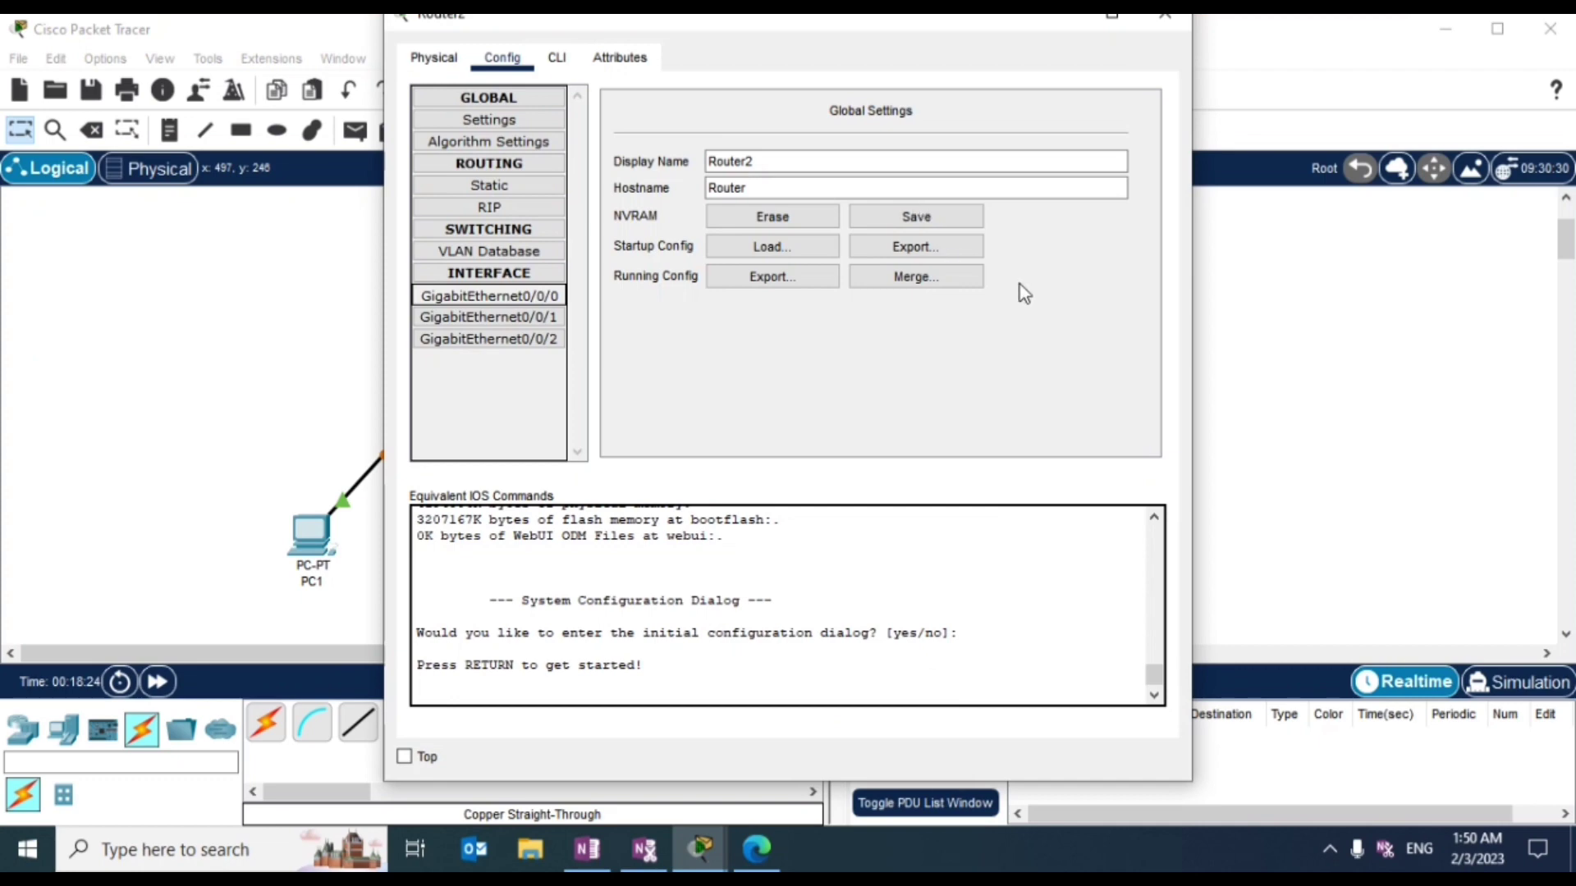
left_click(1001, 253)
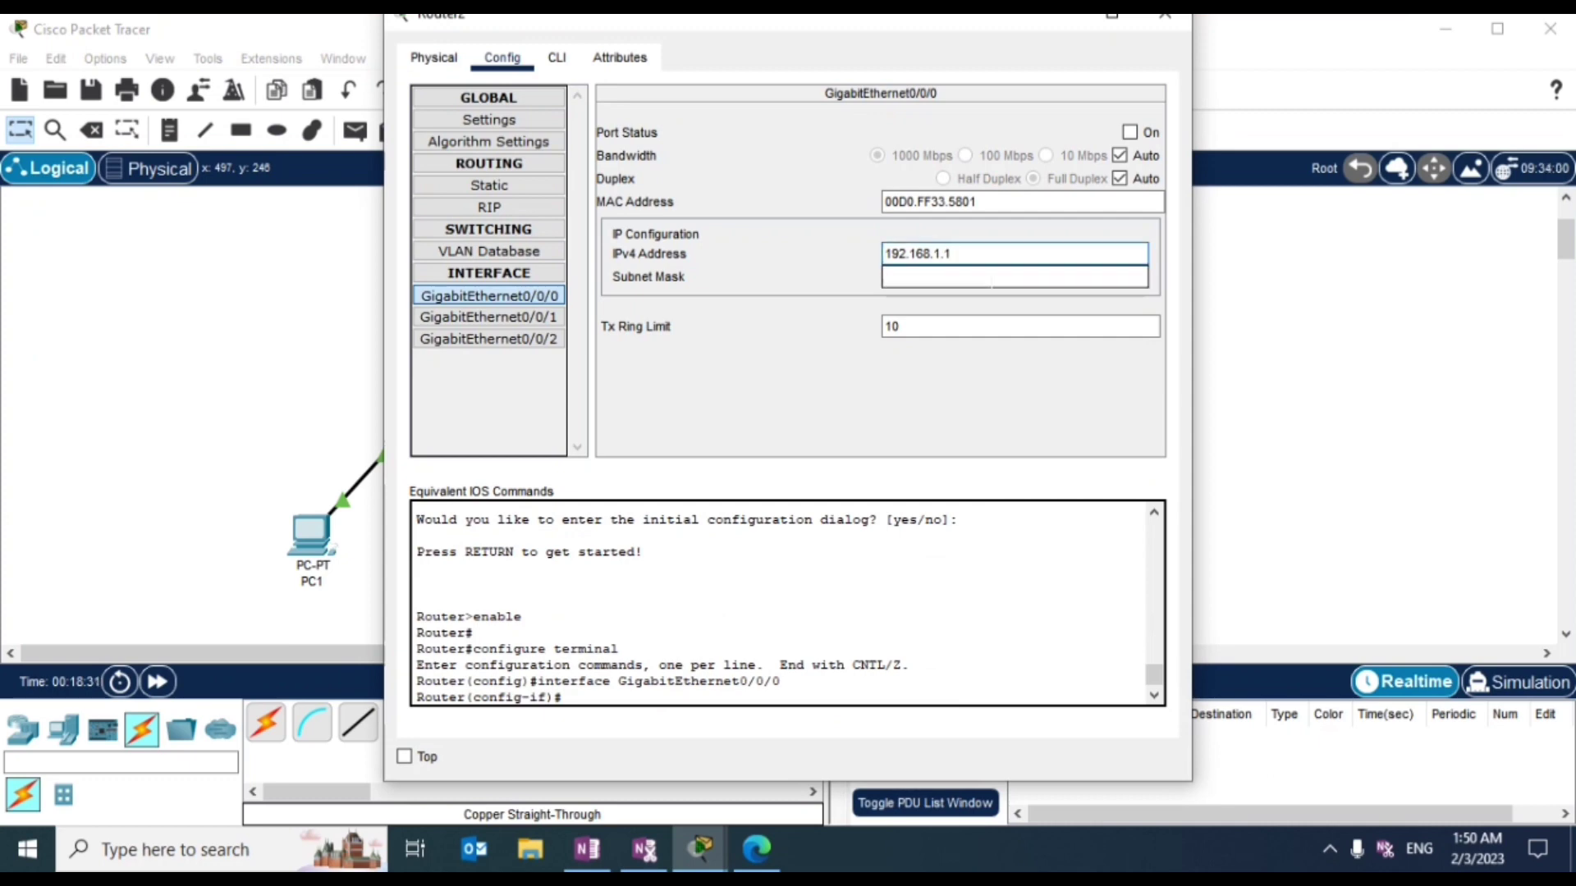
key("Tab")
left_click(1129, 132)
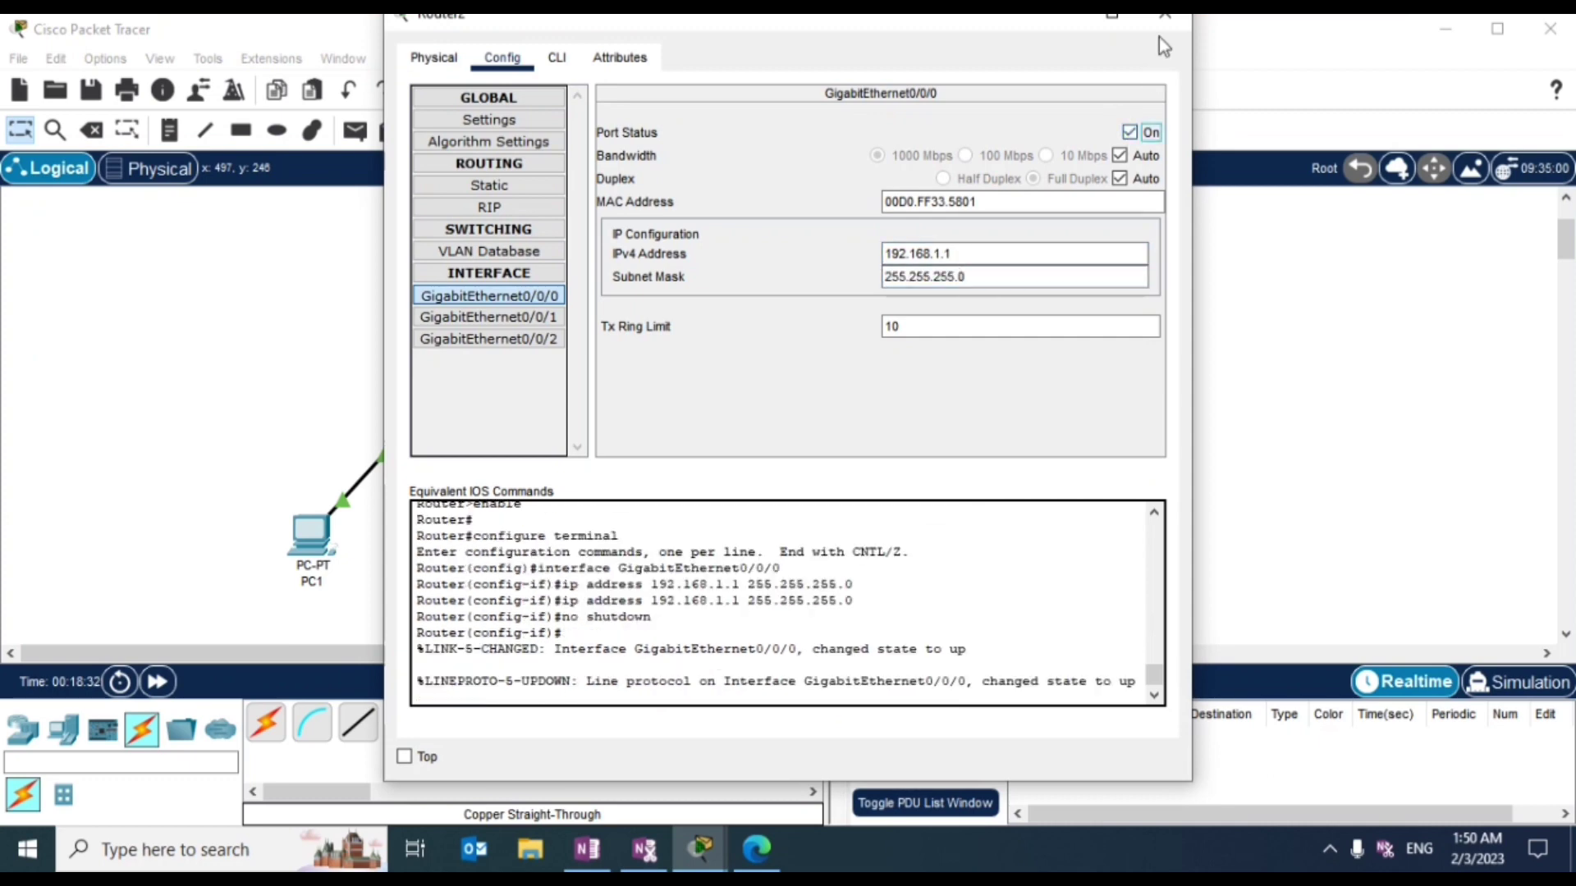
Step: Configure Router2's GigabitEthernet0/0/1 with IPv4 address 192.168.2.1 and the default subnet mask, switch the port on, and close the router's window
left_click(489, 316)
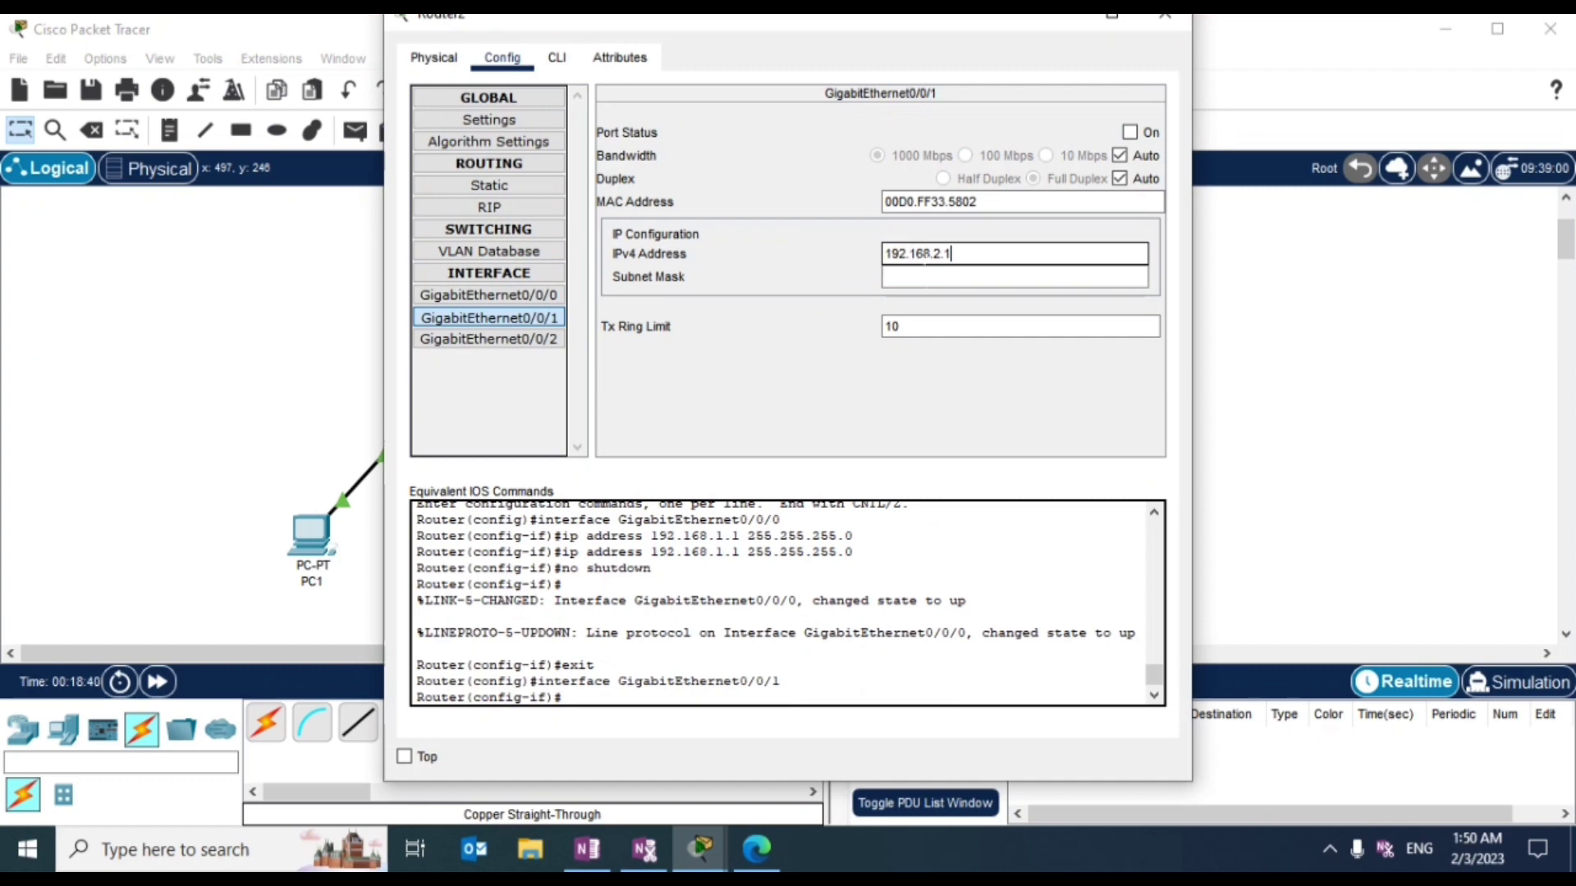
left_click(924, 276)
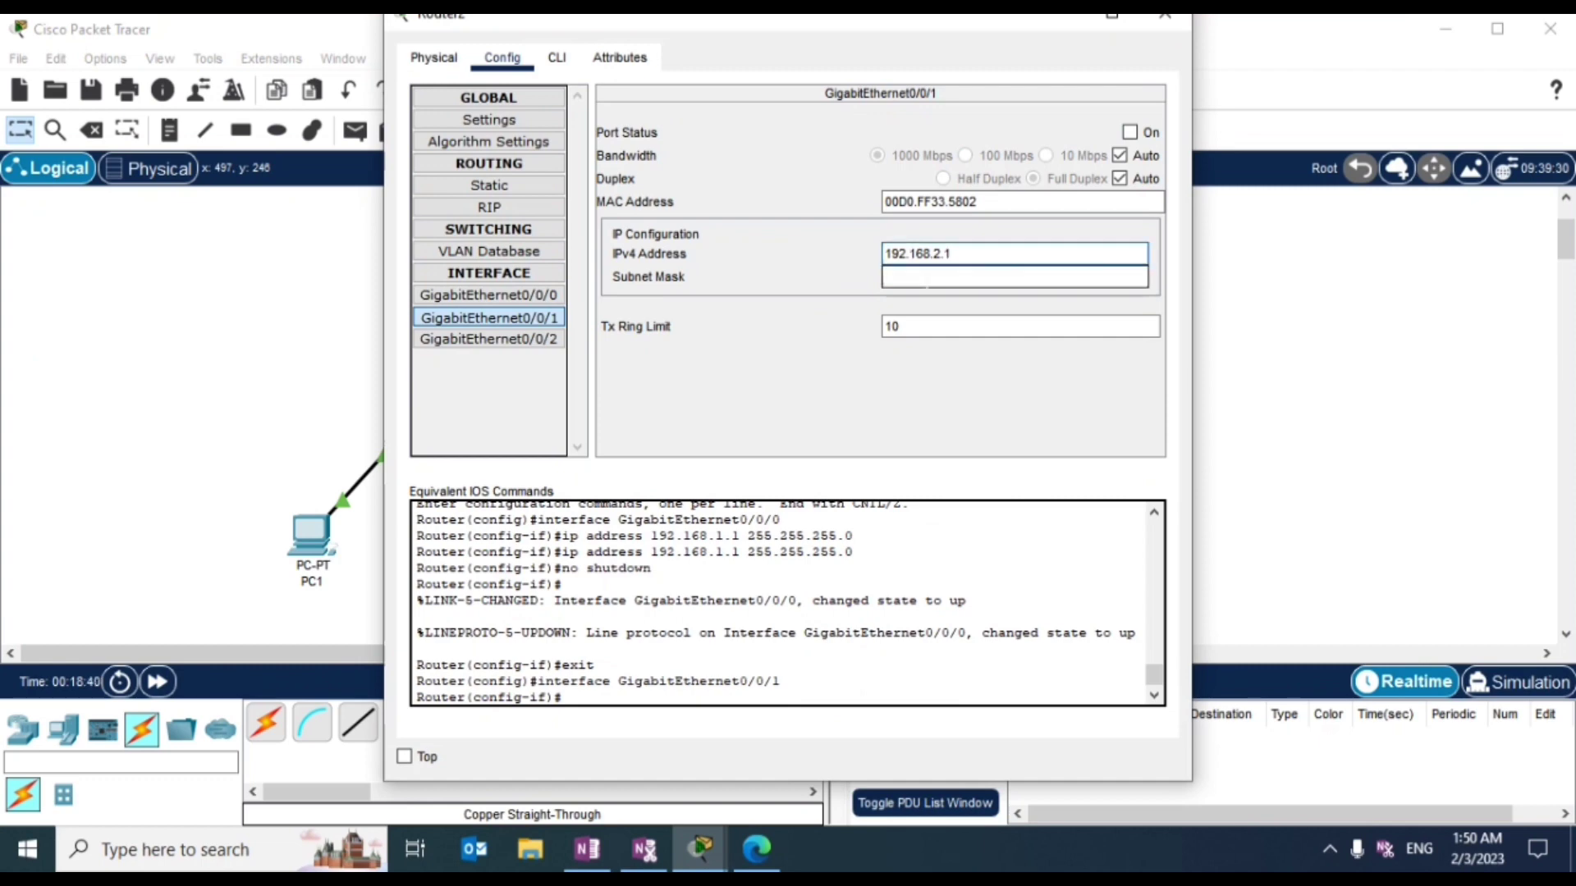
left_click(1130, 133)
left_click(1164, 17)
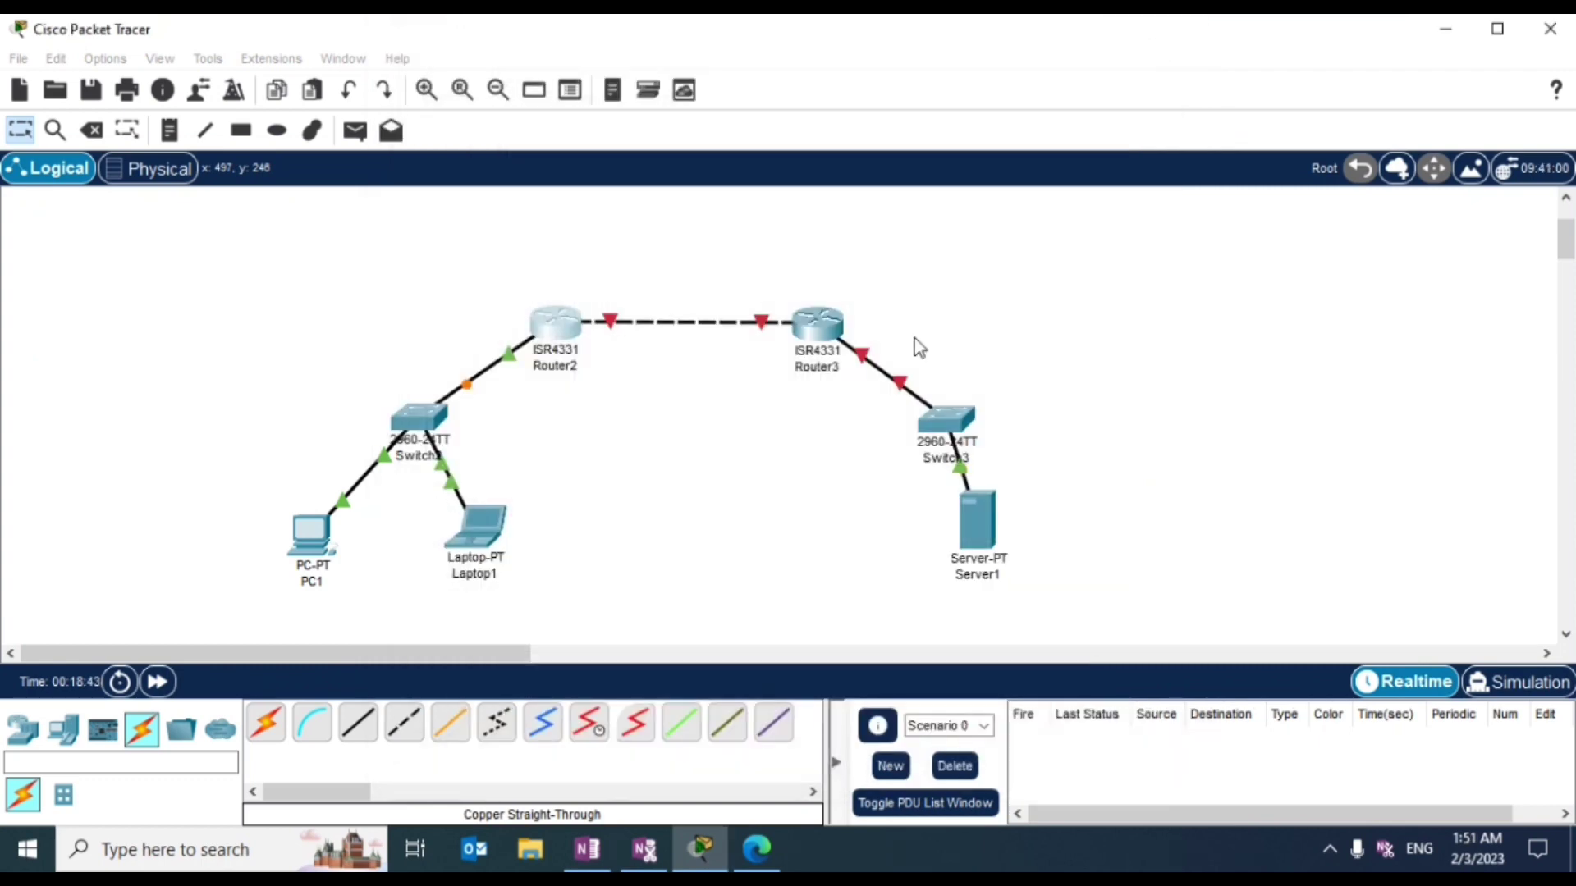
Step: Configure Router3's GigabitEthernet0/0/0 with IPv4 address 192.168.2.2 and subnet mask 255.255.255.0, switch the port on, and close the router's window
left_click(827, 351)
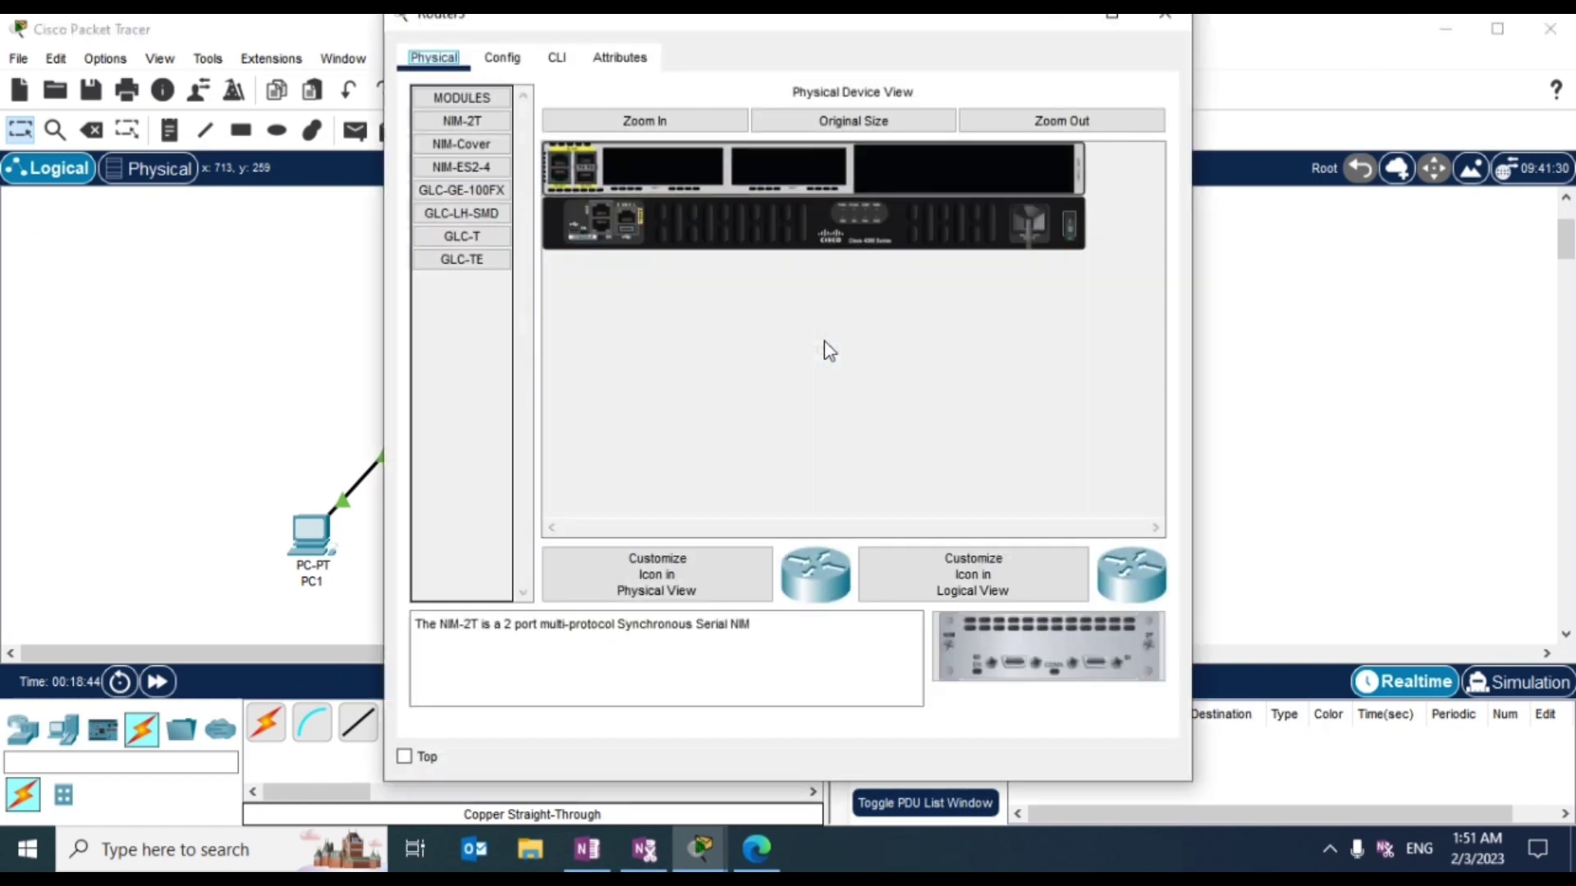
left_click(518, 56)
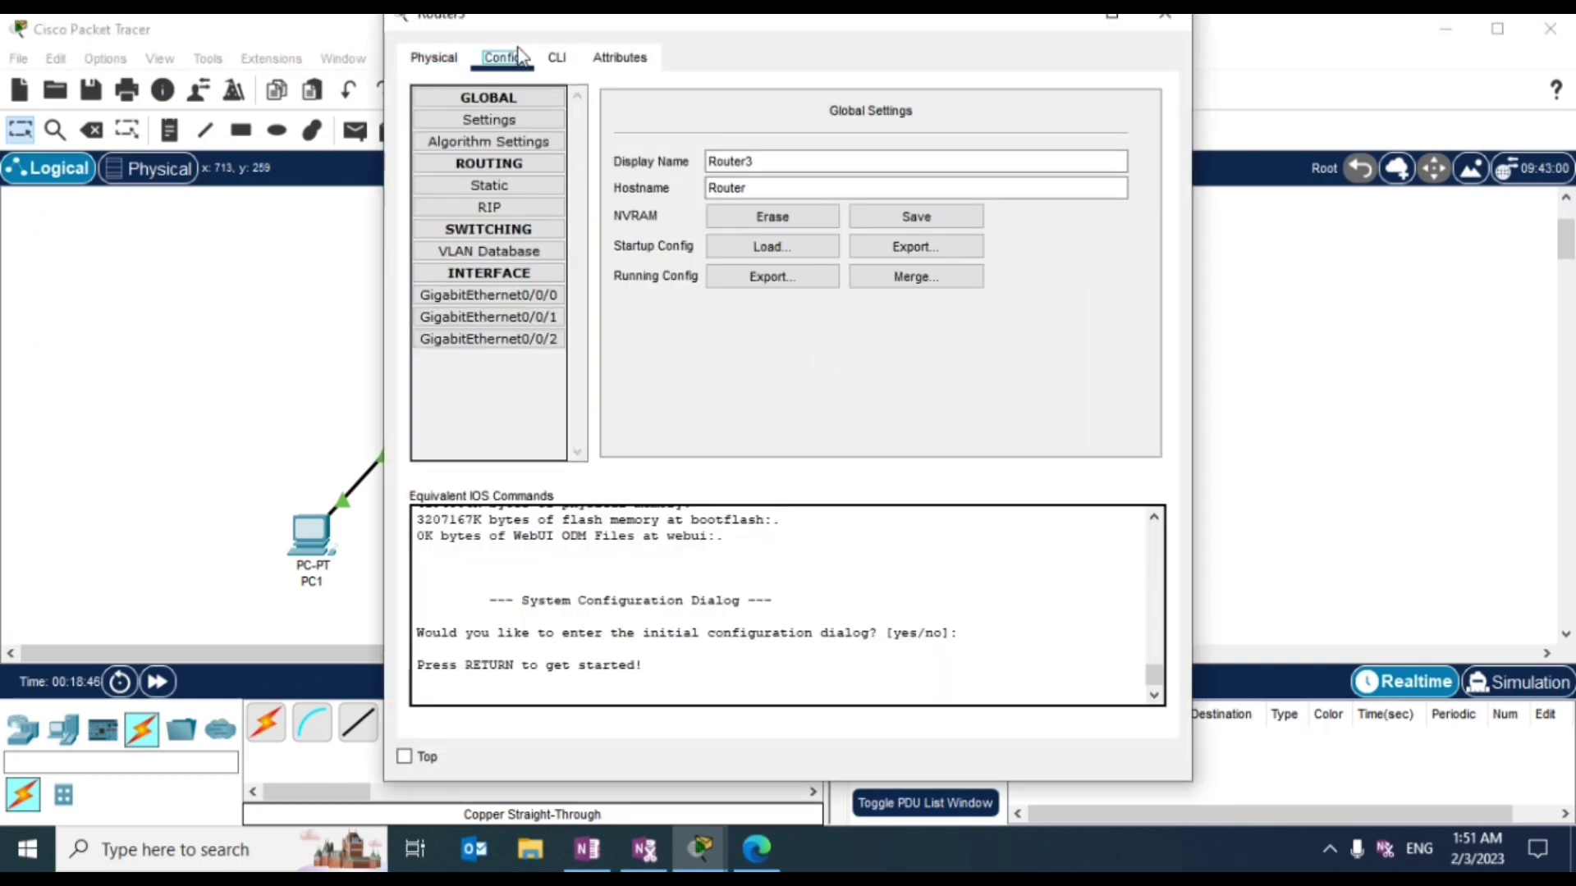
left_click(511, 303)
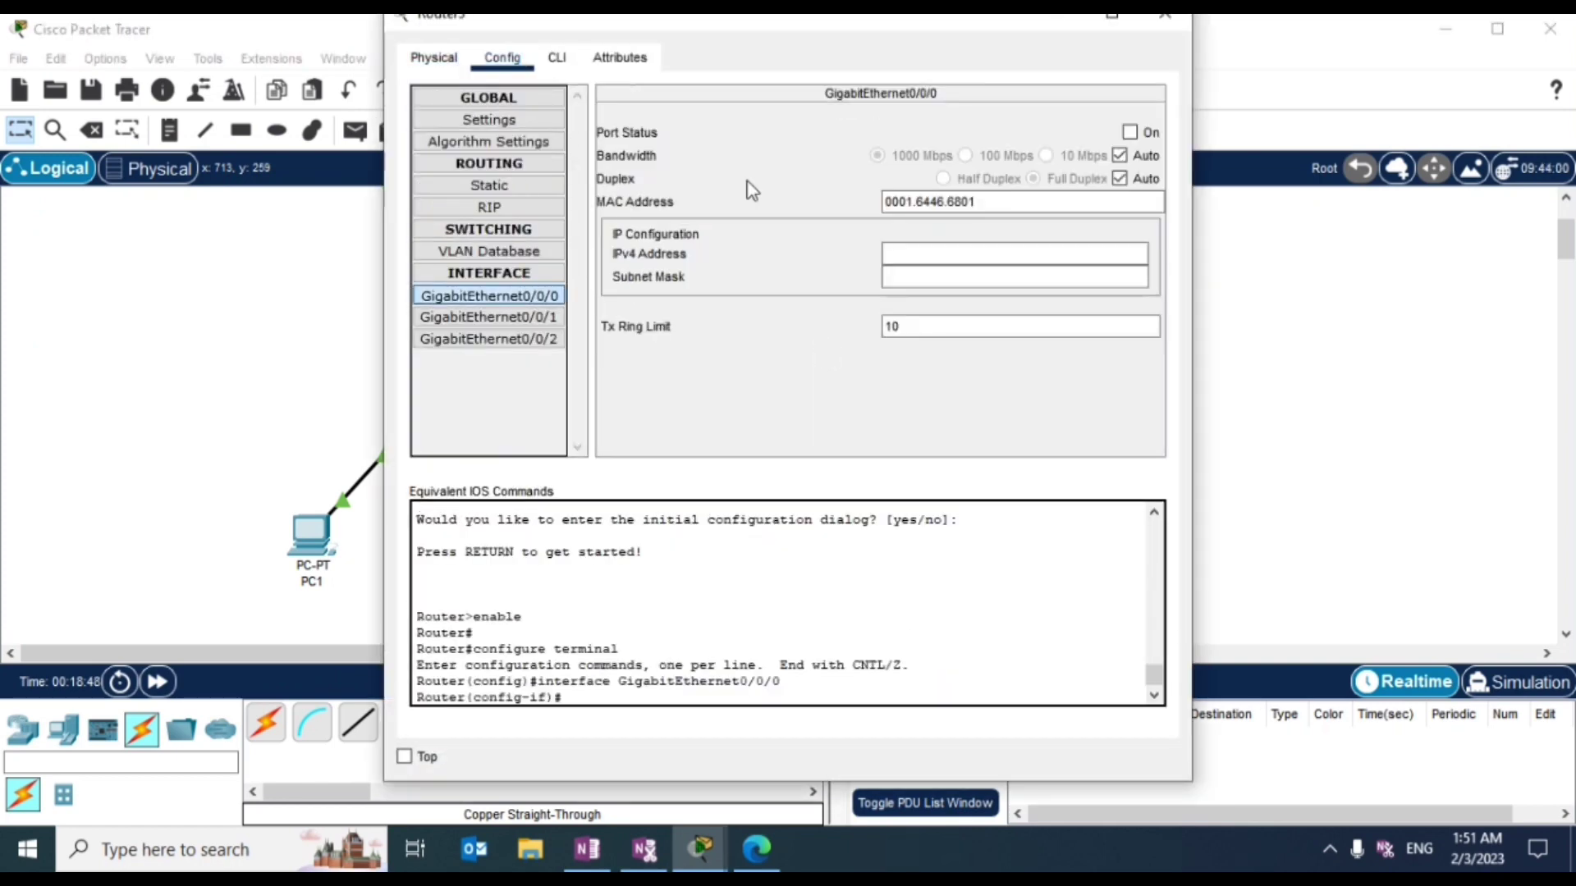
left_click(941, 259)
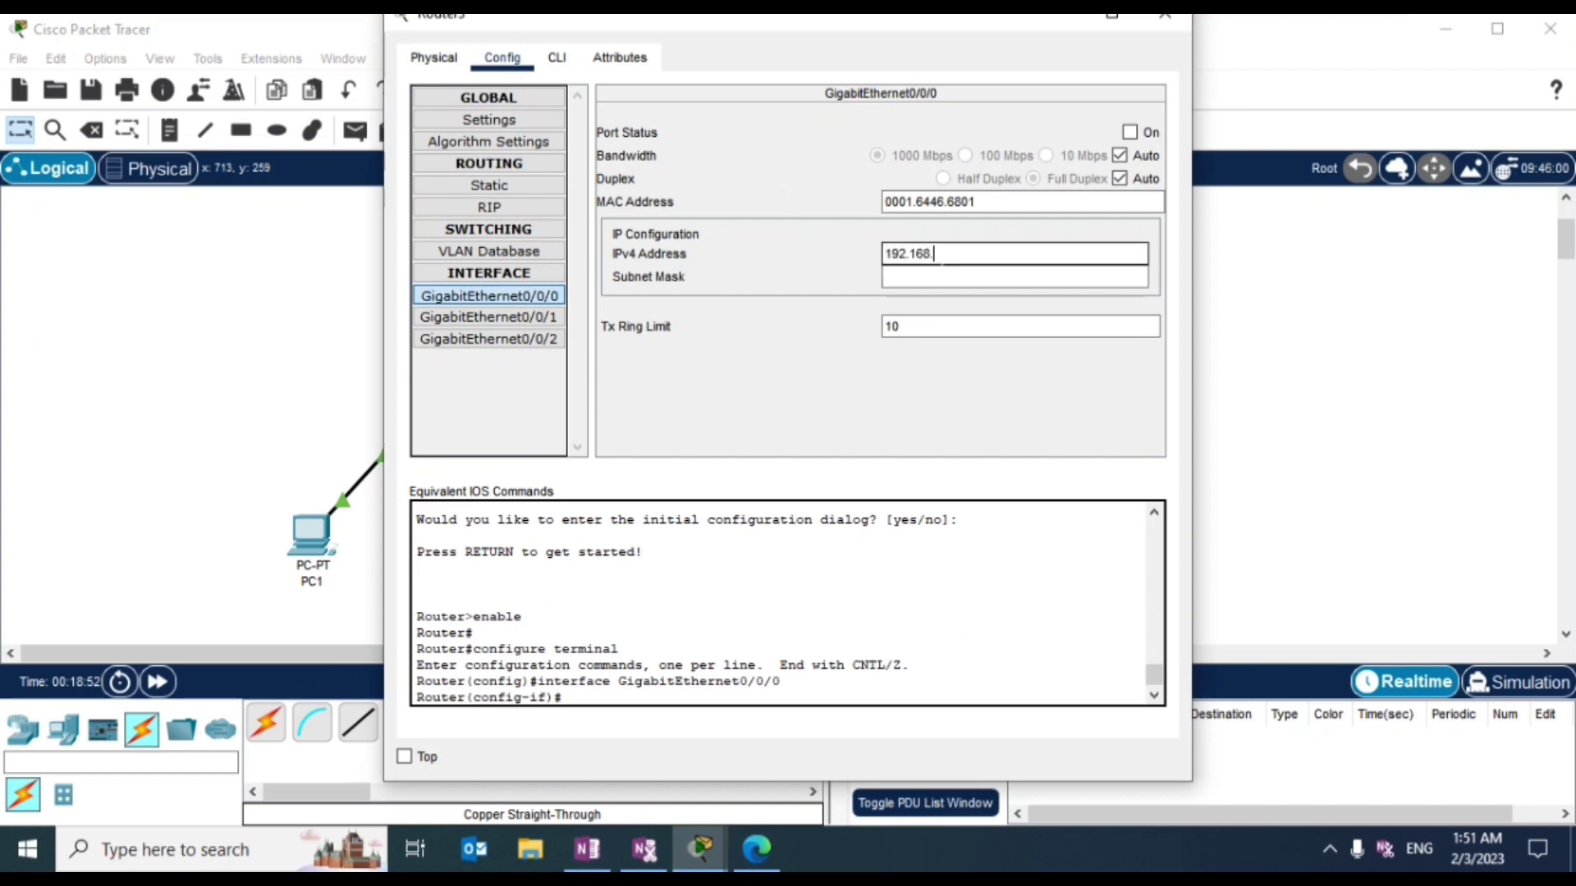
type("192.168.2.2")
key("Tab")
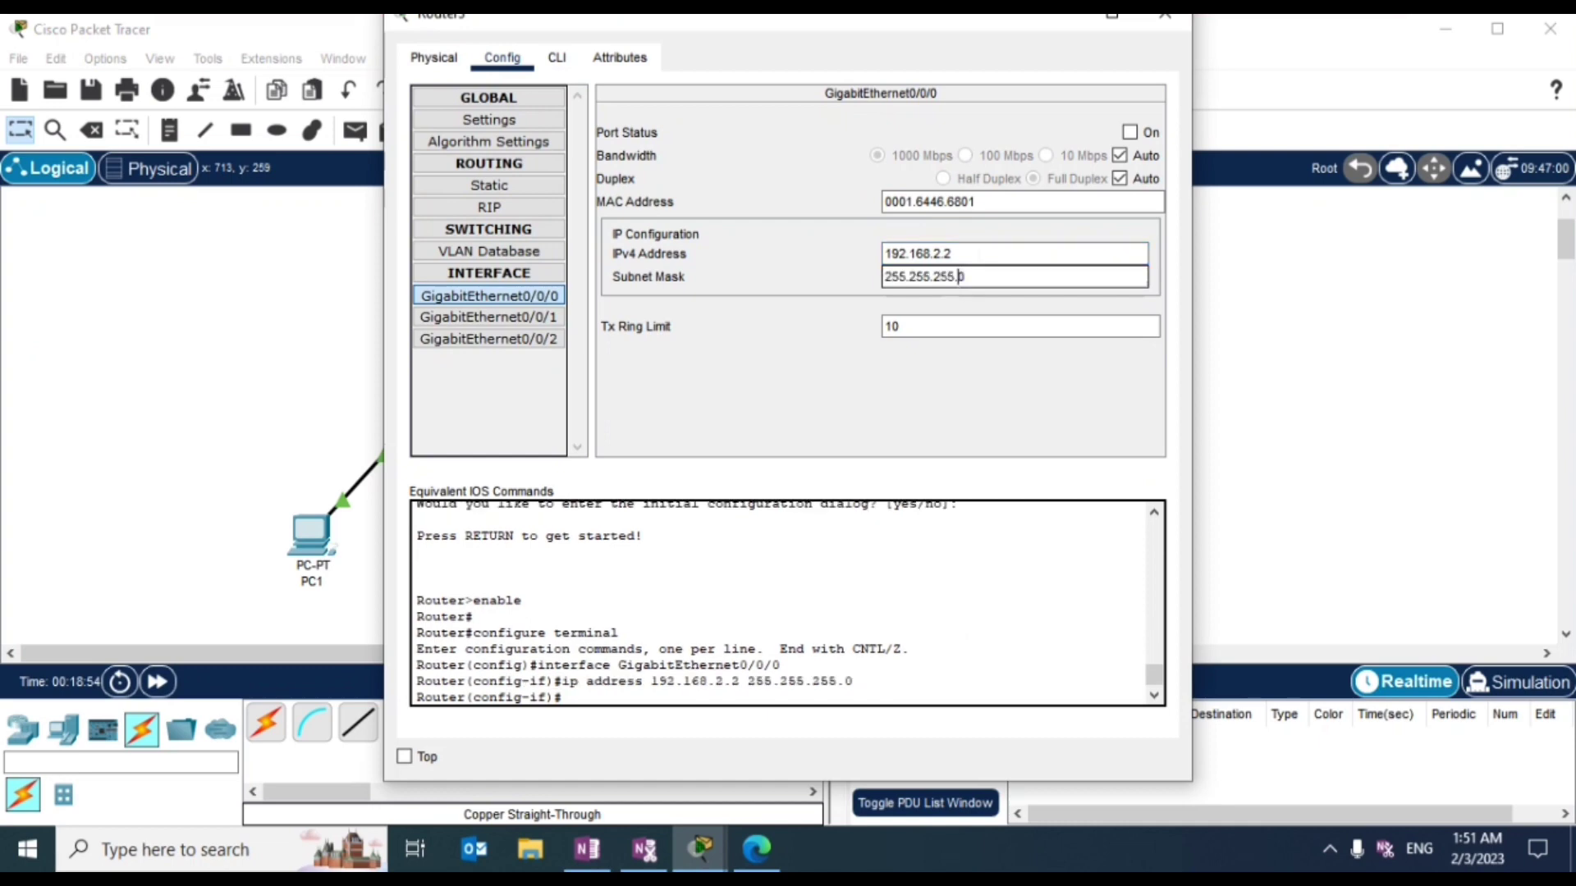
left_click(1131, 133)
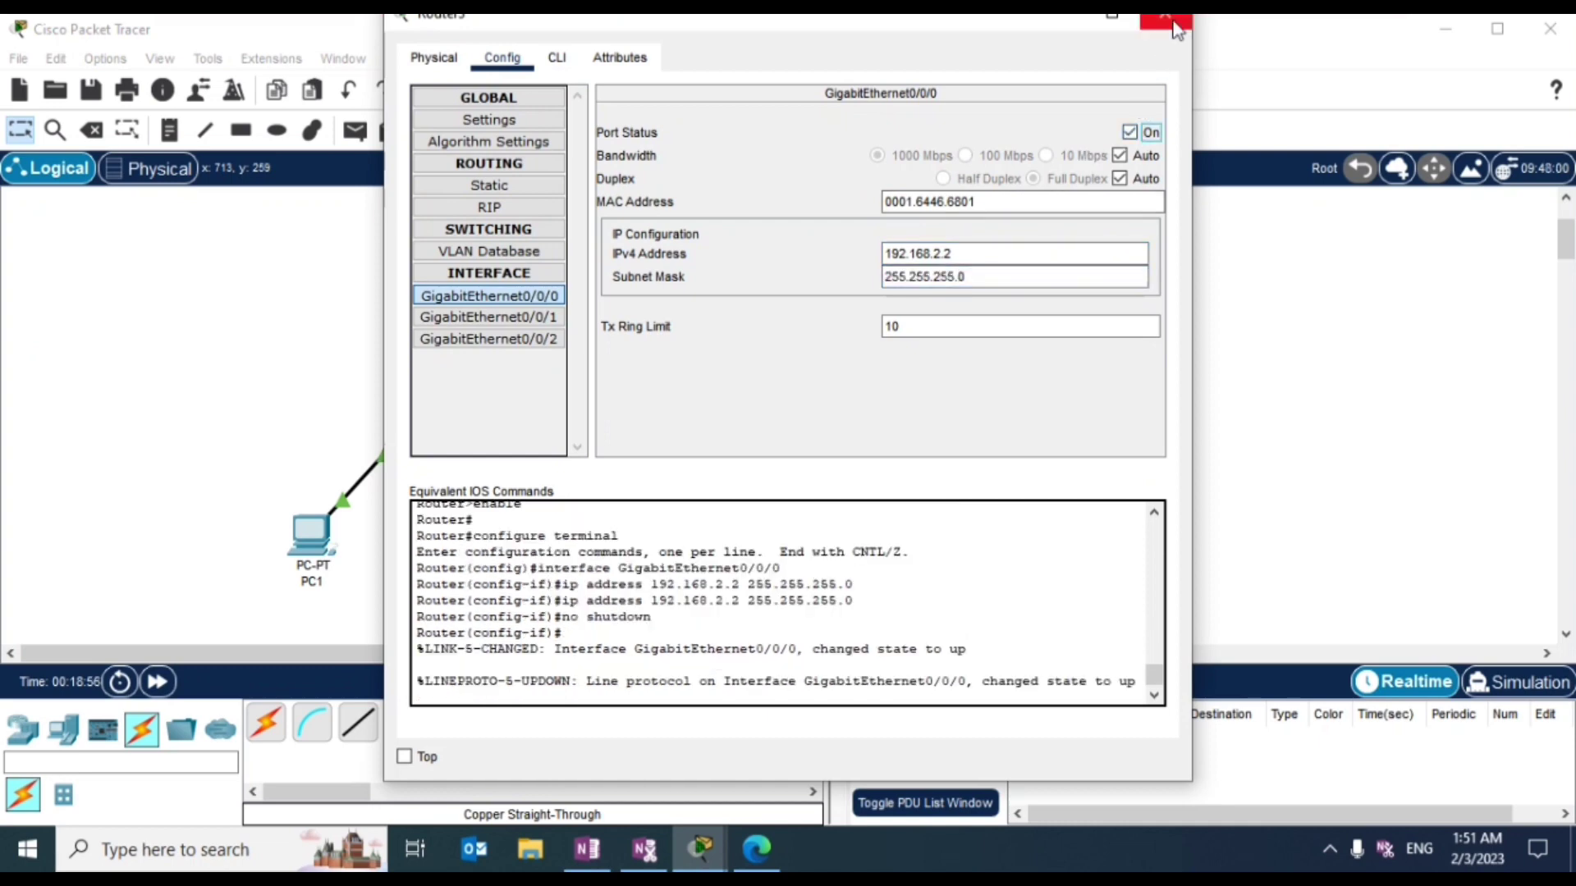
left_click(1164, 15)
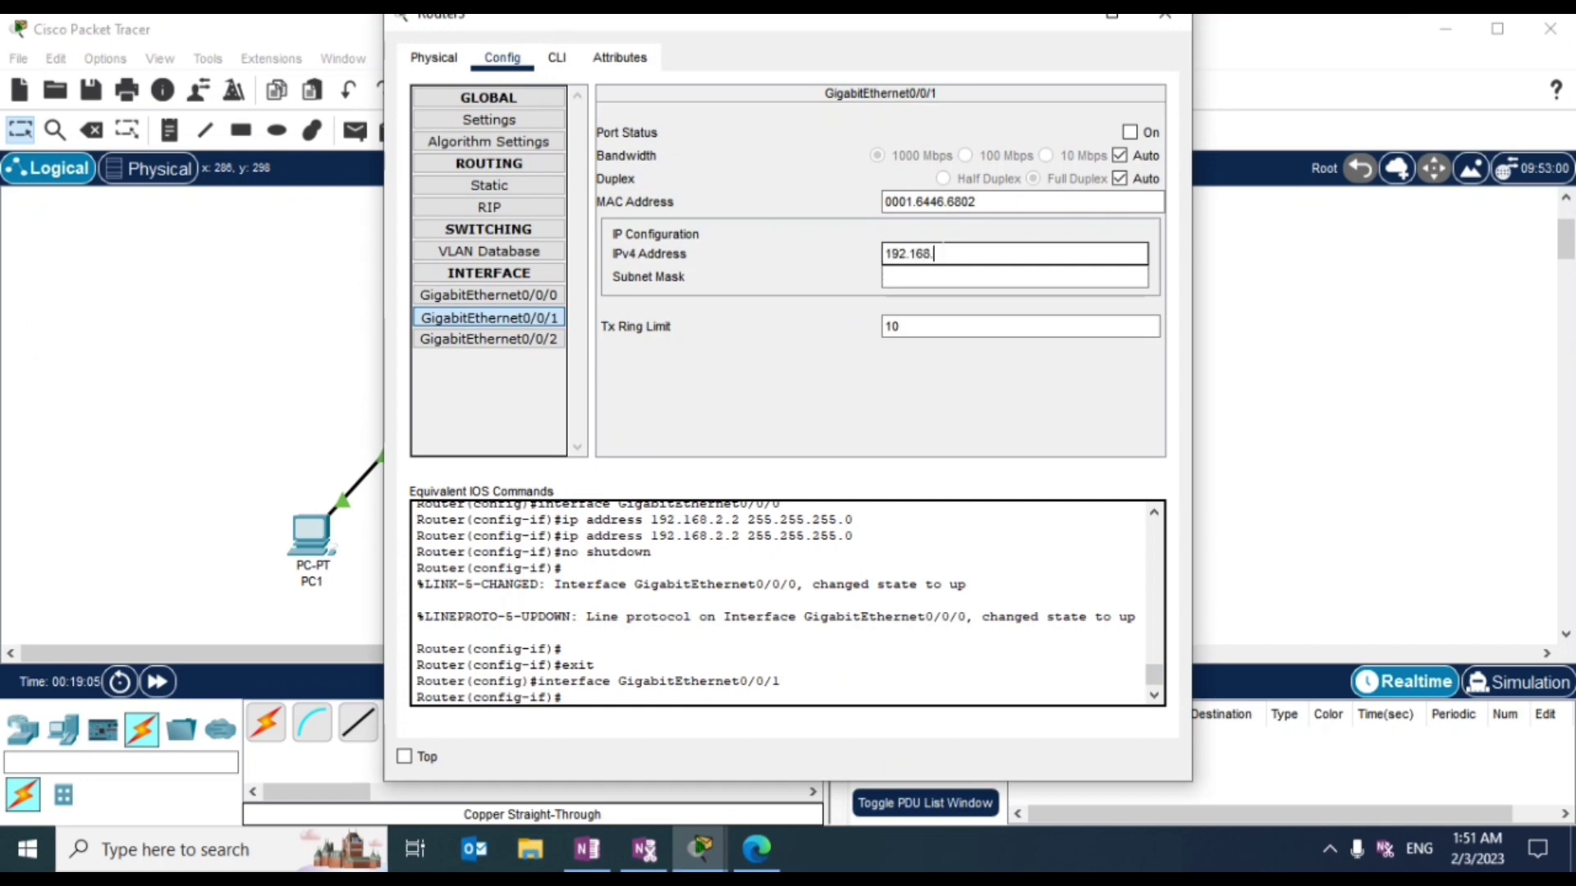
Step: Configure Router3's GigabitEthernet0/0/1 with IPv4 address 192.168.3.1 and subnet mask 255.255.255.0, switch the port on, and close the router's window
key("Tab")
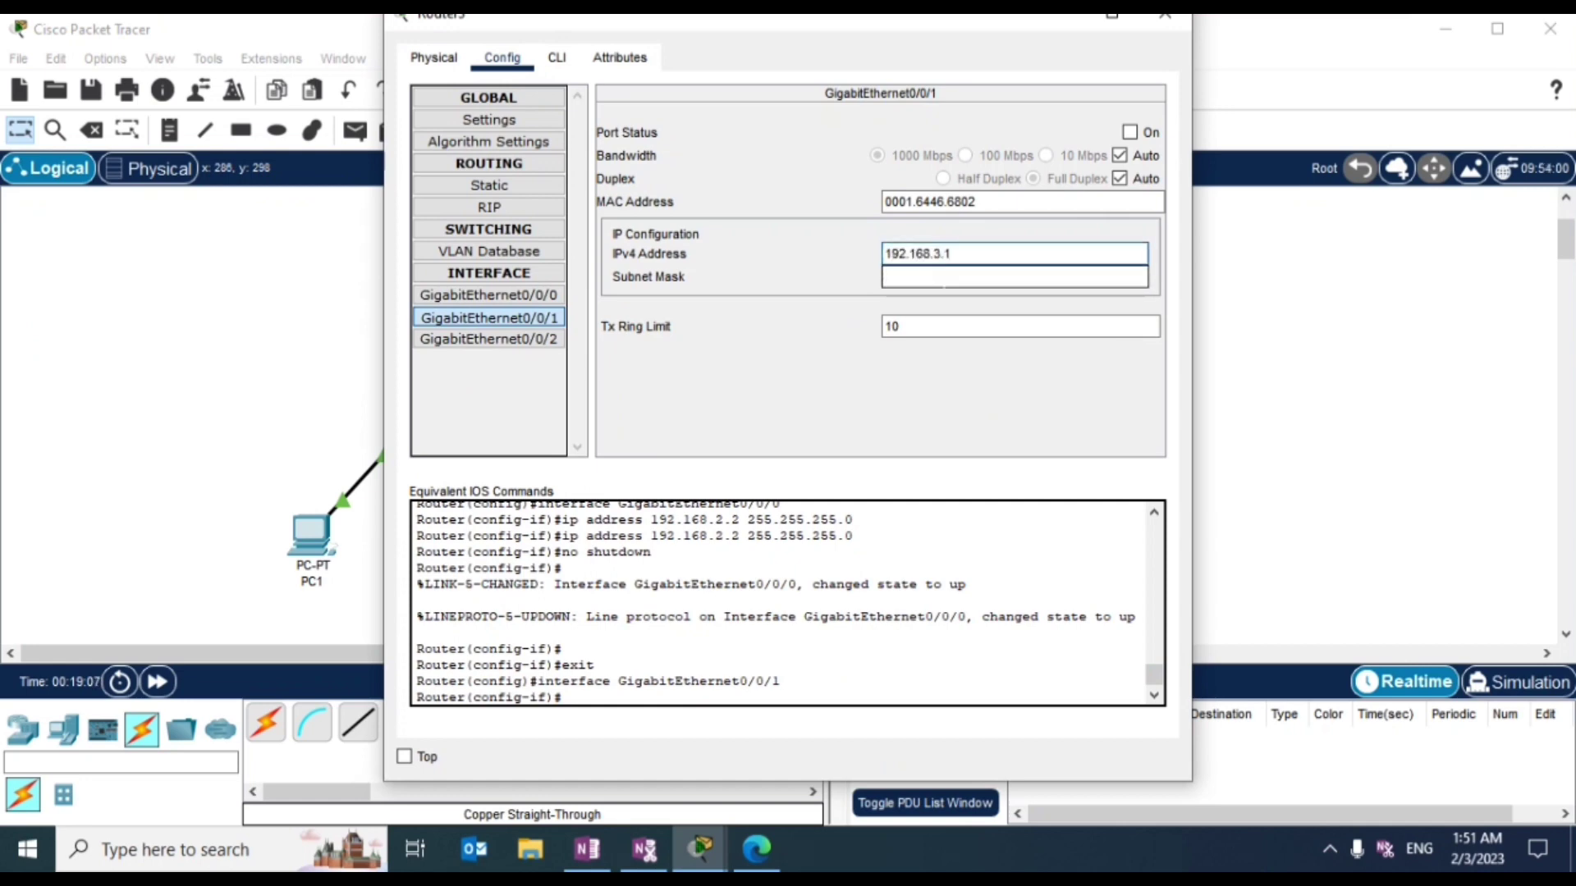
left_click(1130, 132)
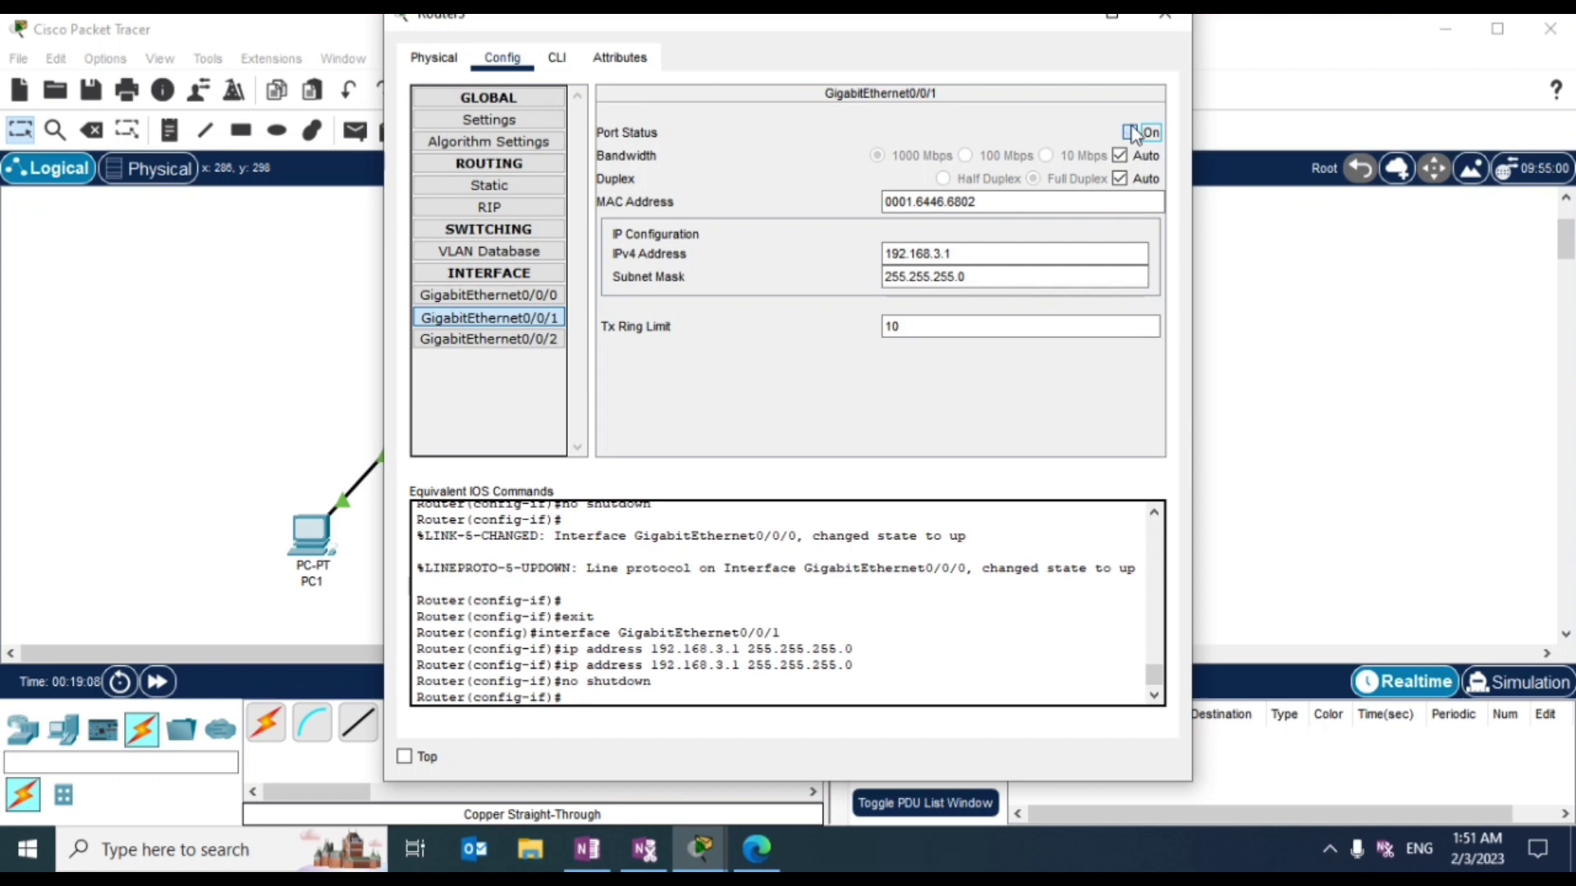
left_click(1165, 14)
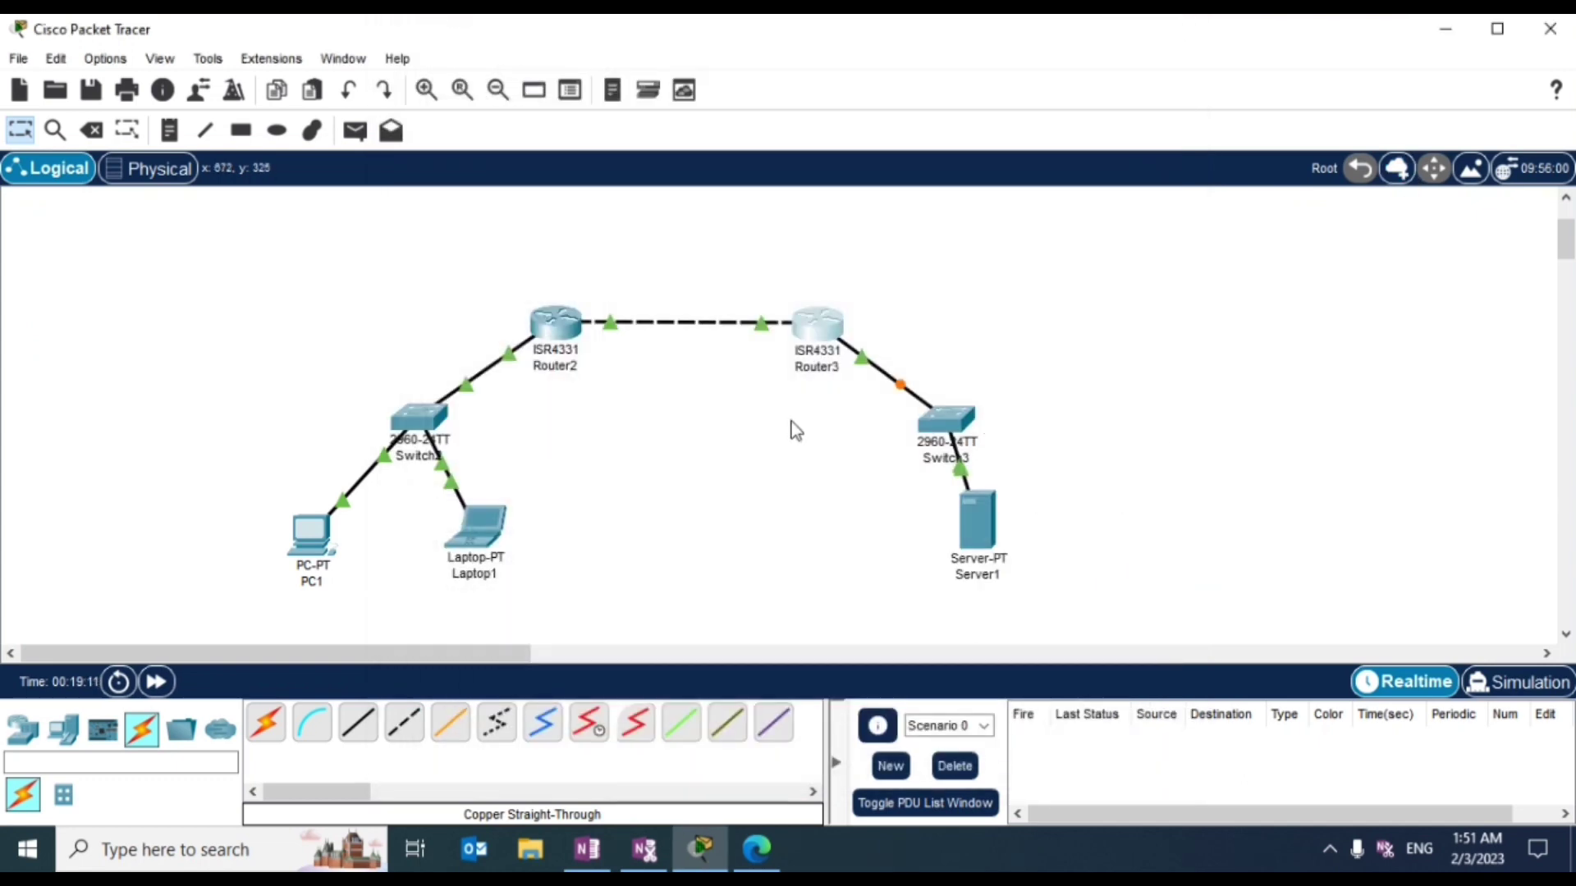
Step: Set Switch3's GigabitEthernet0/1 port to Trunk mode and close the switch's window
left_click(957, 419)
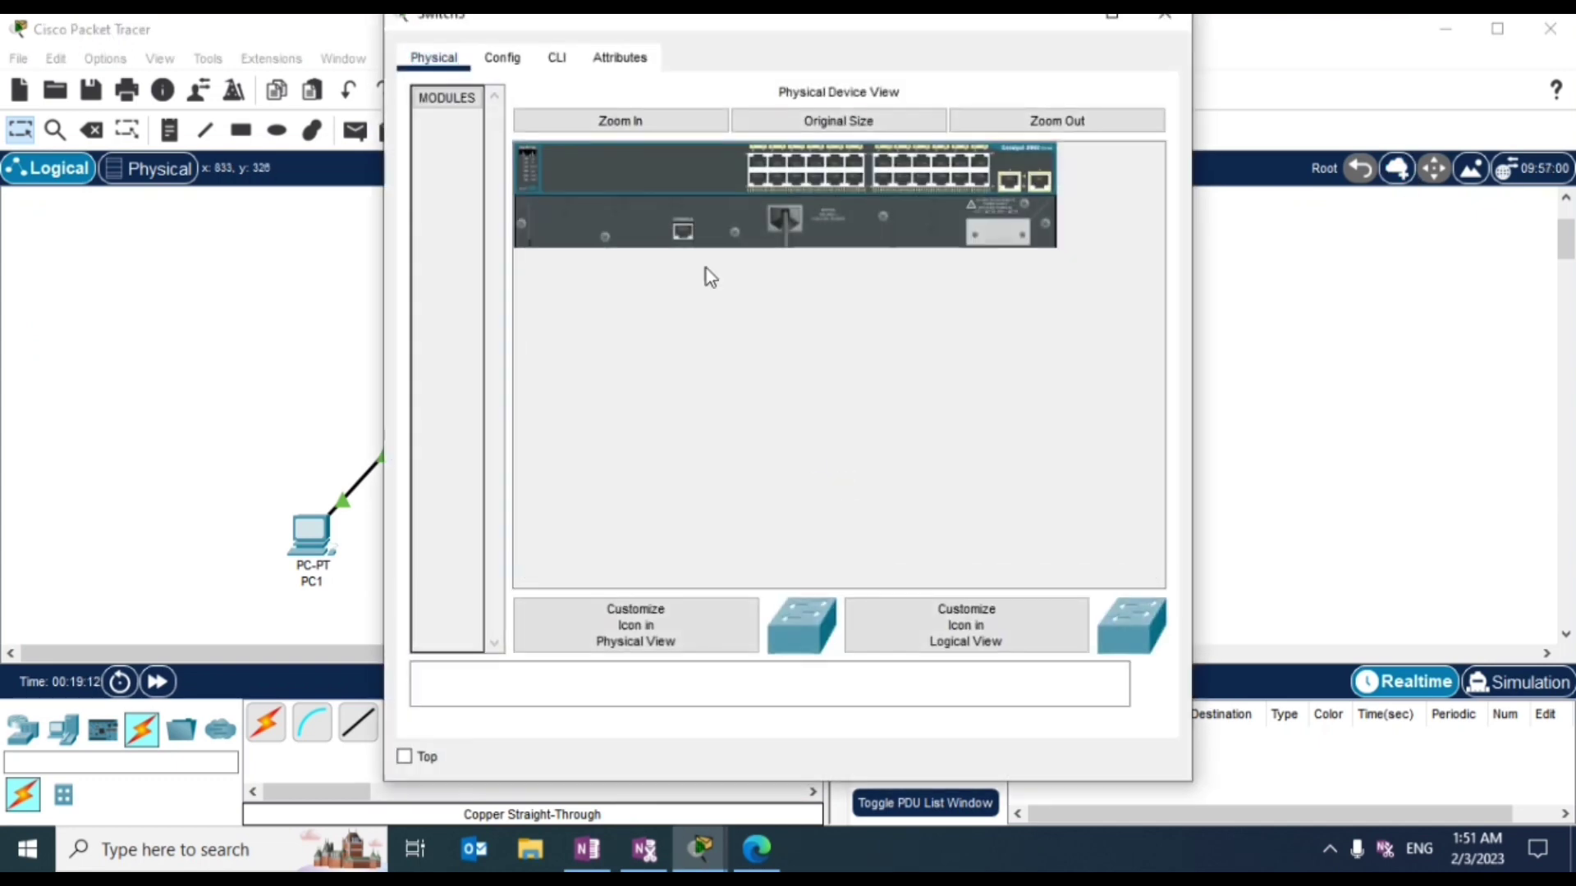
left_click(512, 65)
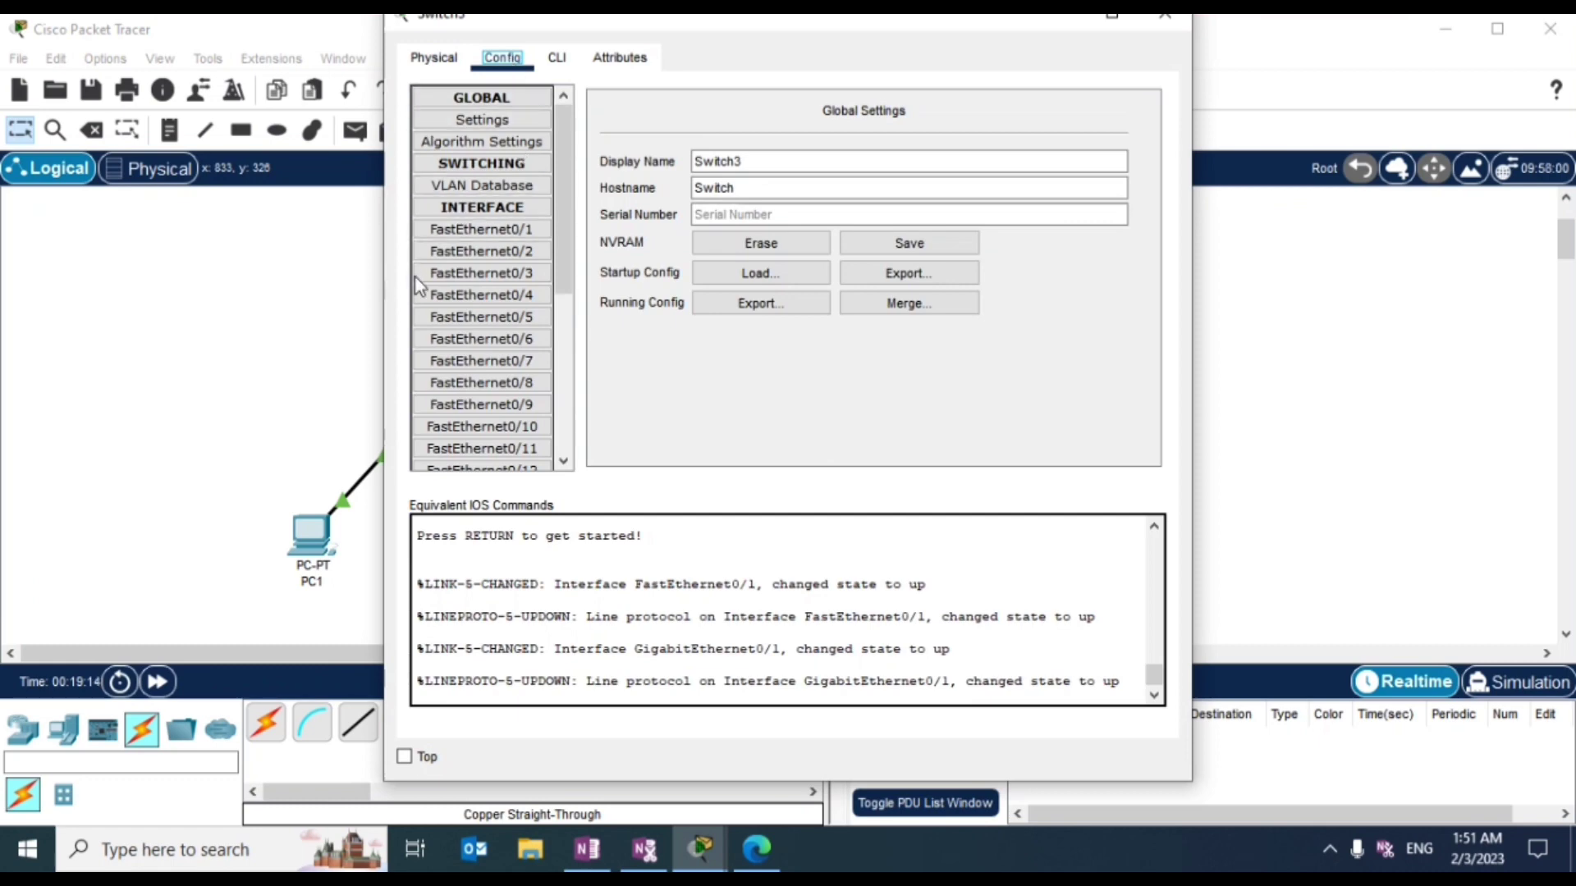
scroll(497, 417, "down", 3)
scroll(498, 416, "down", 2)
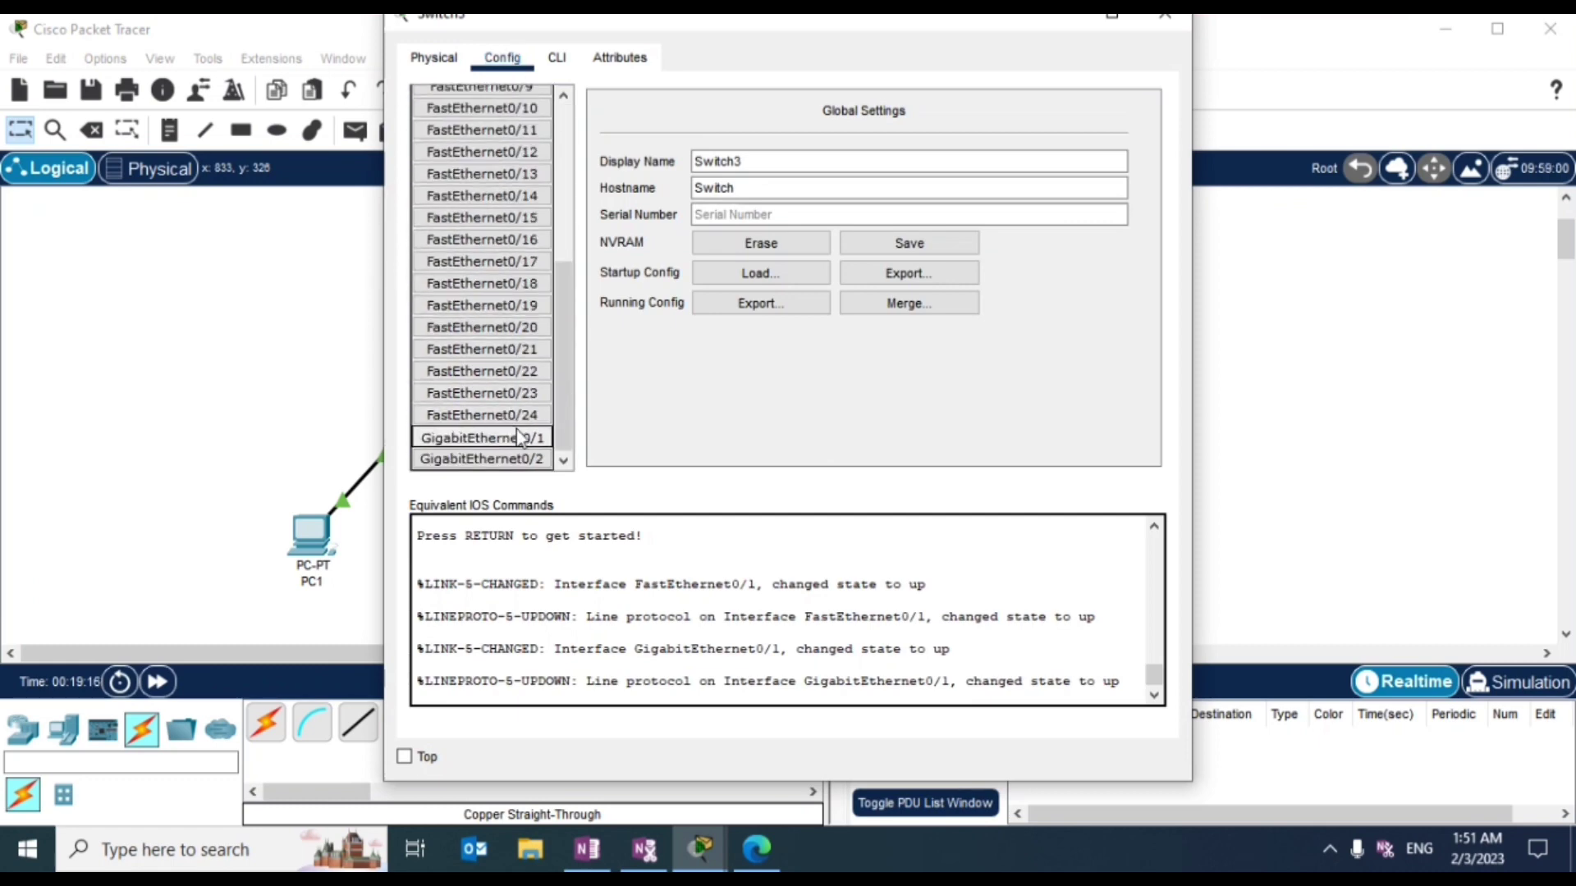
left_click(679, 220)
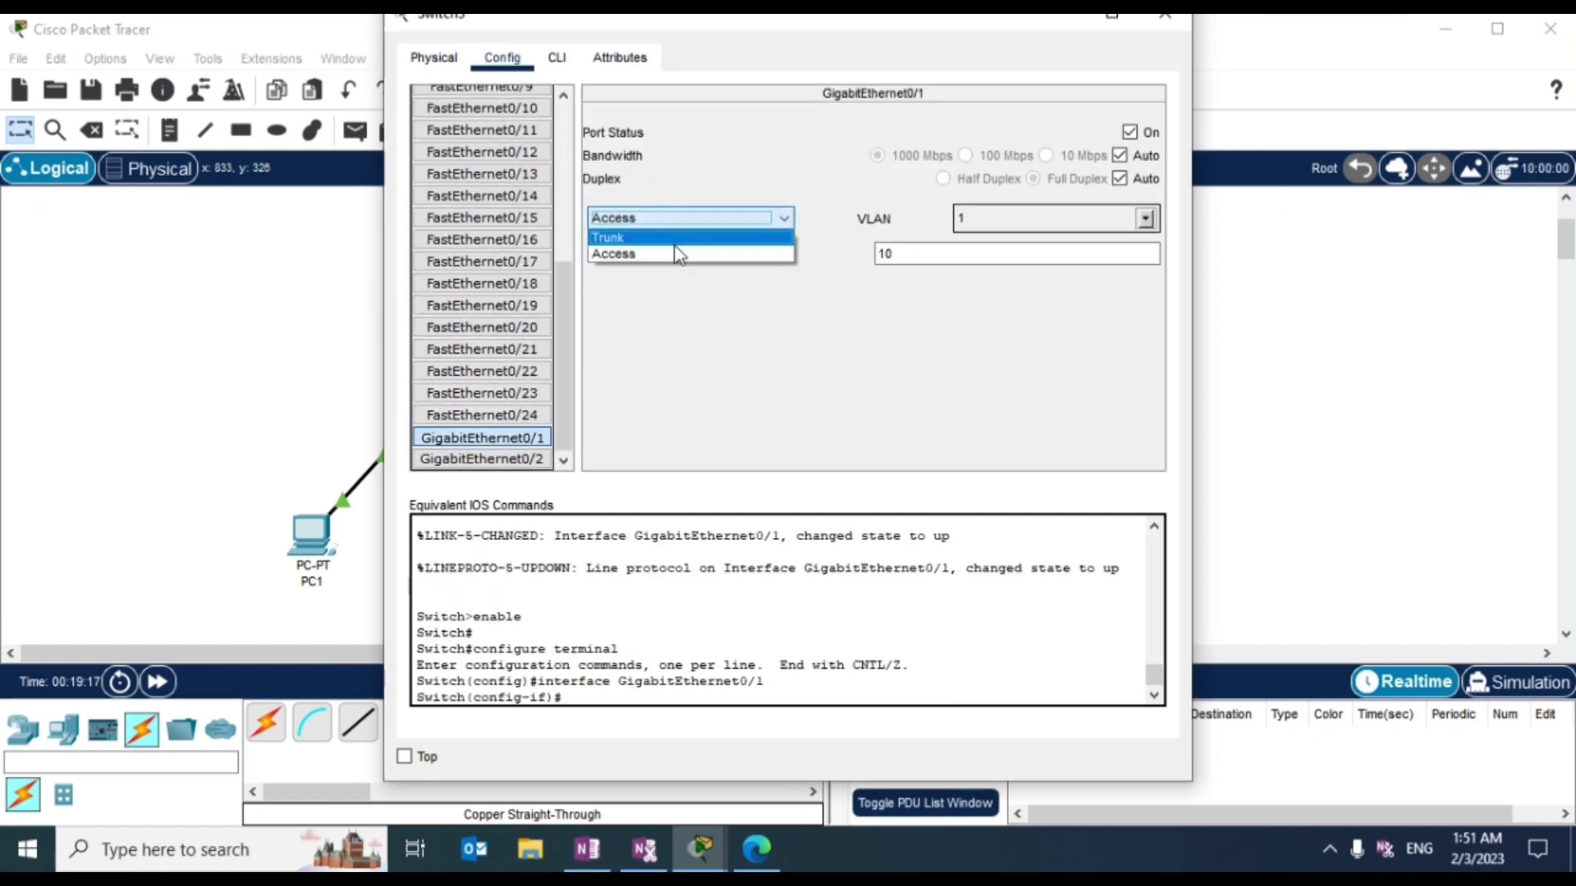
left_click(681, 234)
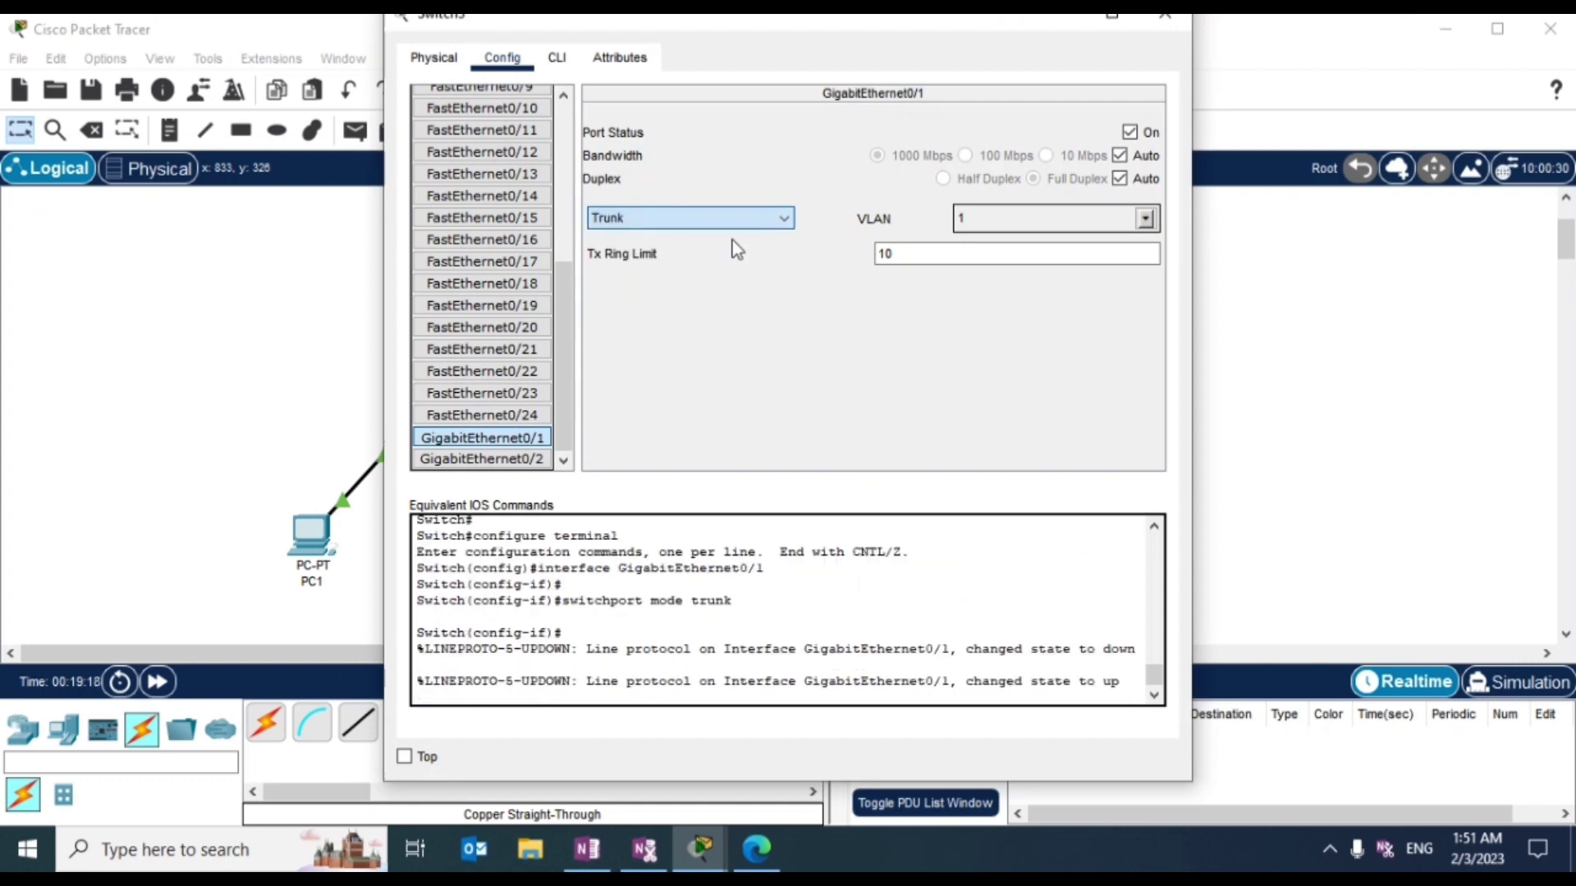
left_click(1164, 14)
Step: Rename the server attached to Switch3 as DHCP Server and set its IPv4 default gateway to 192.168.3.1
left_click(996, 513)
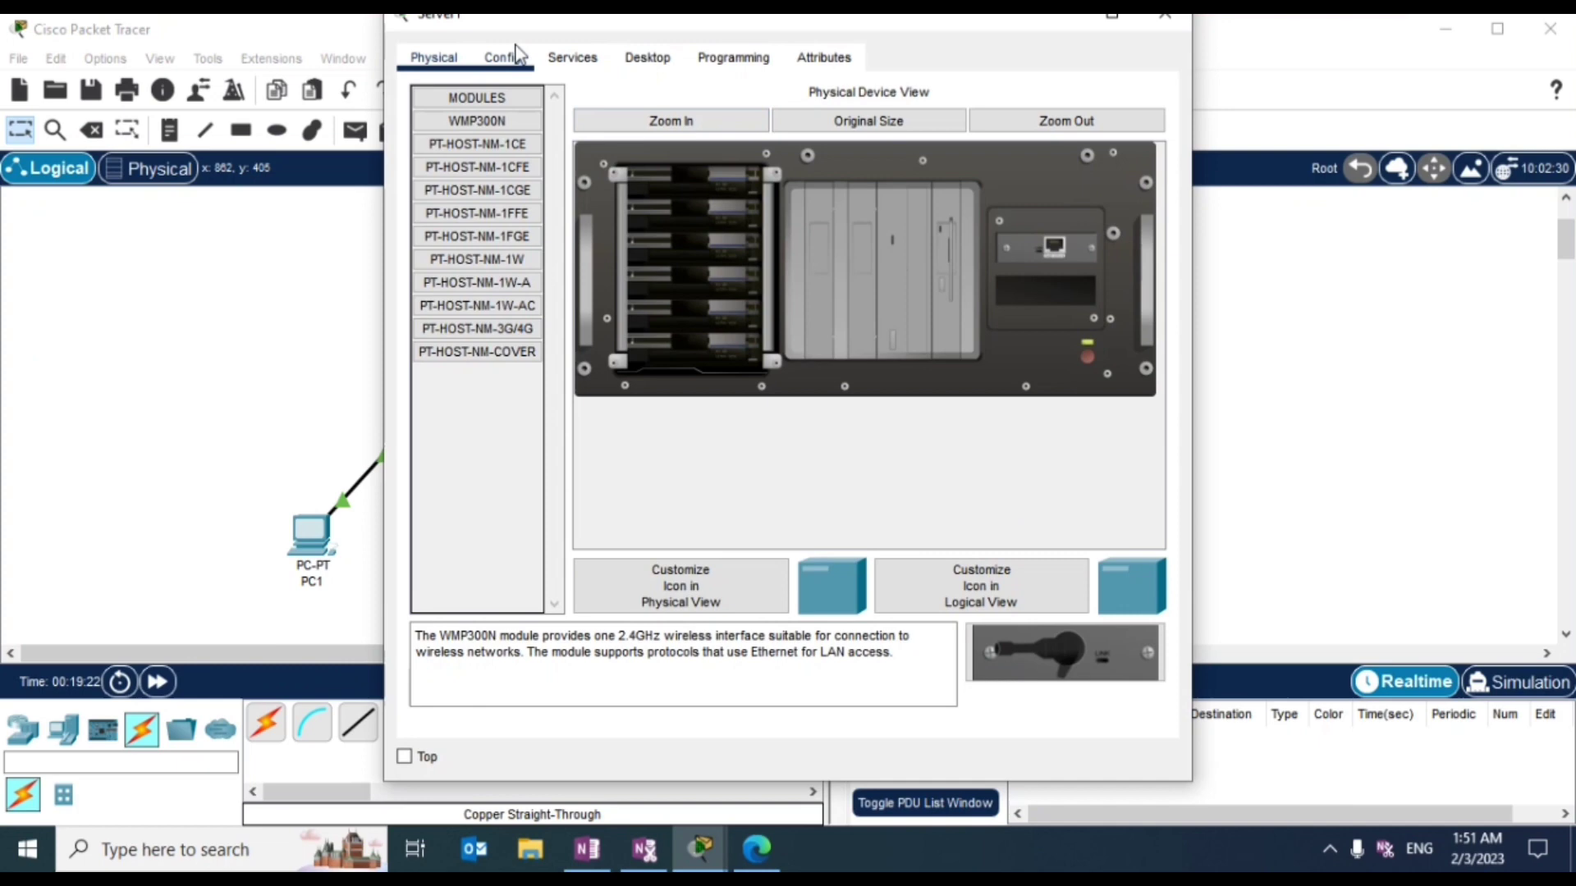
left_click(502, 57)
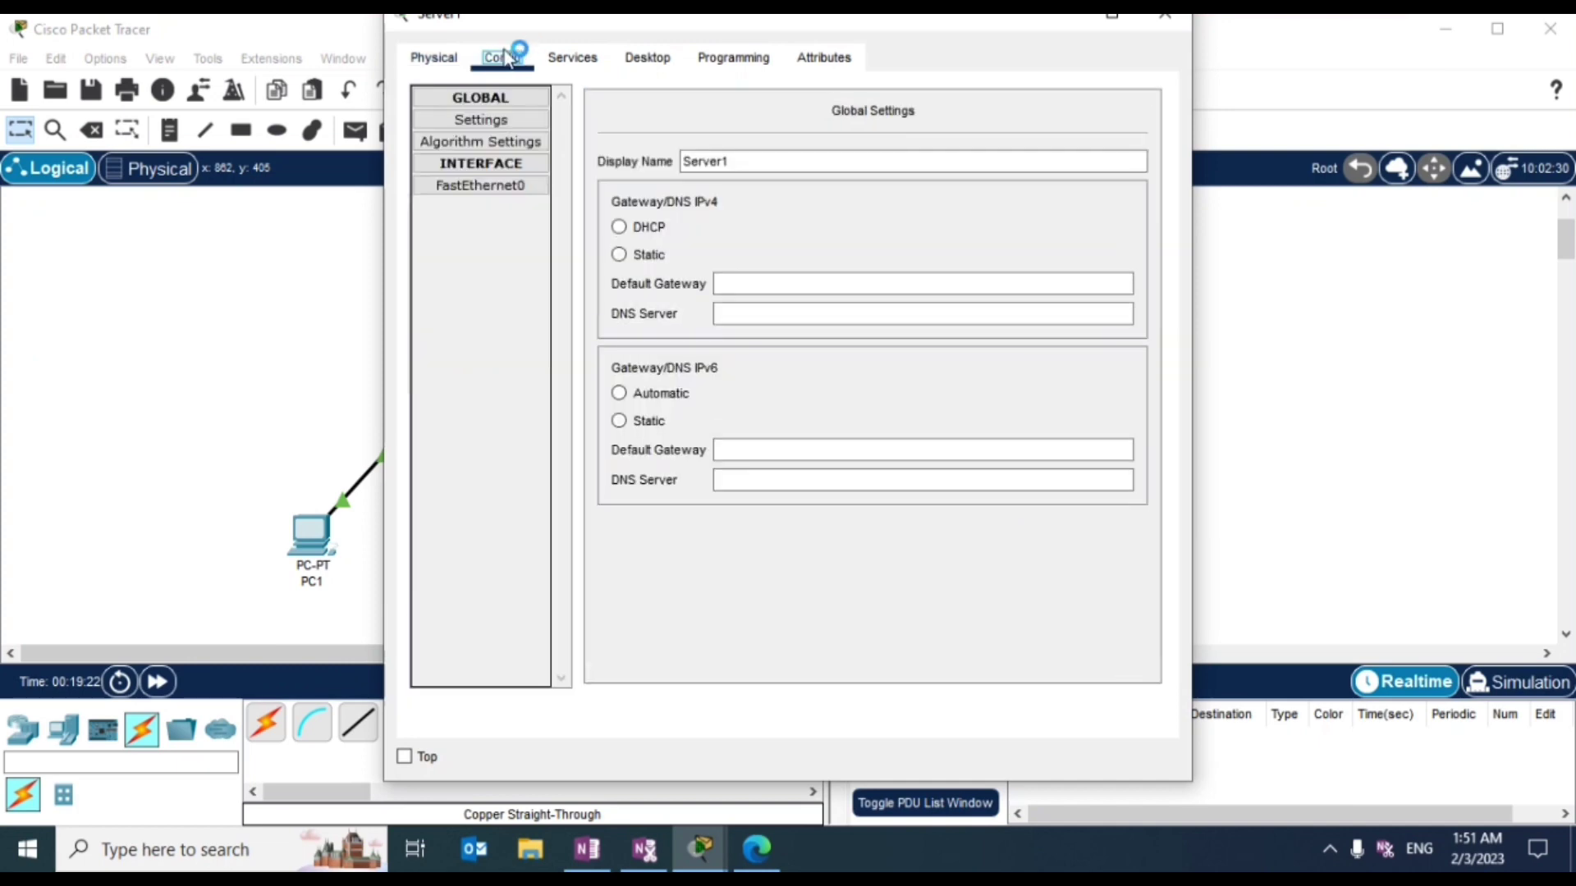
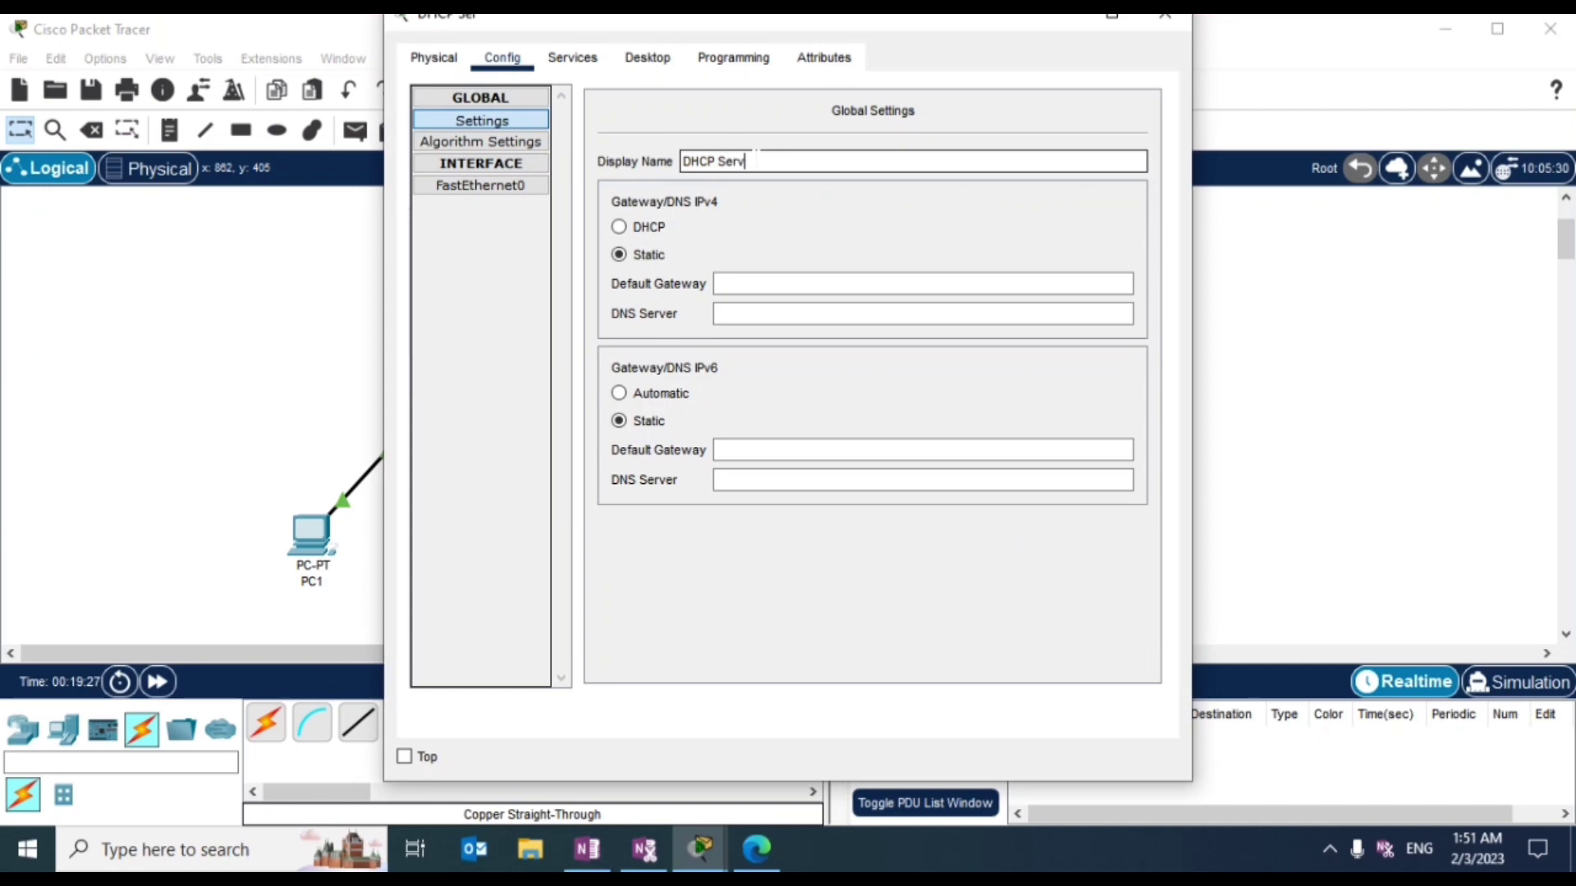
left_click(739, 284)
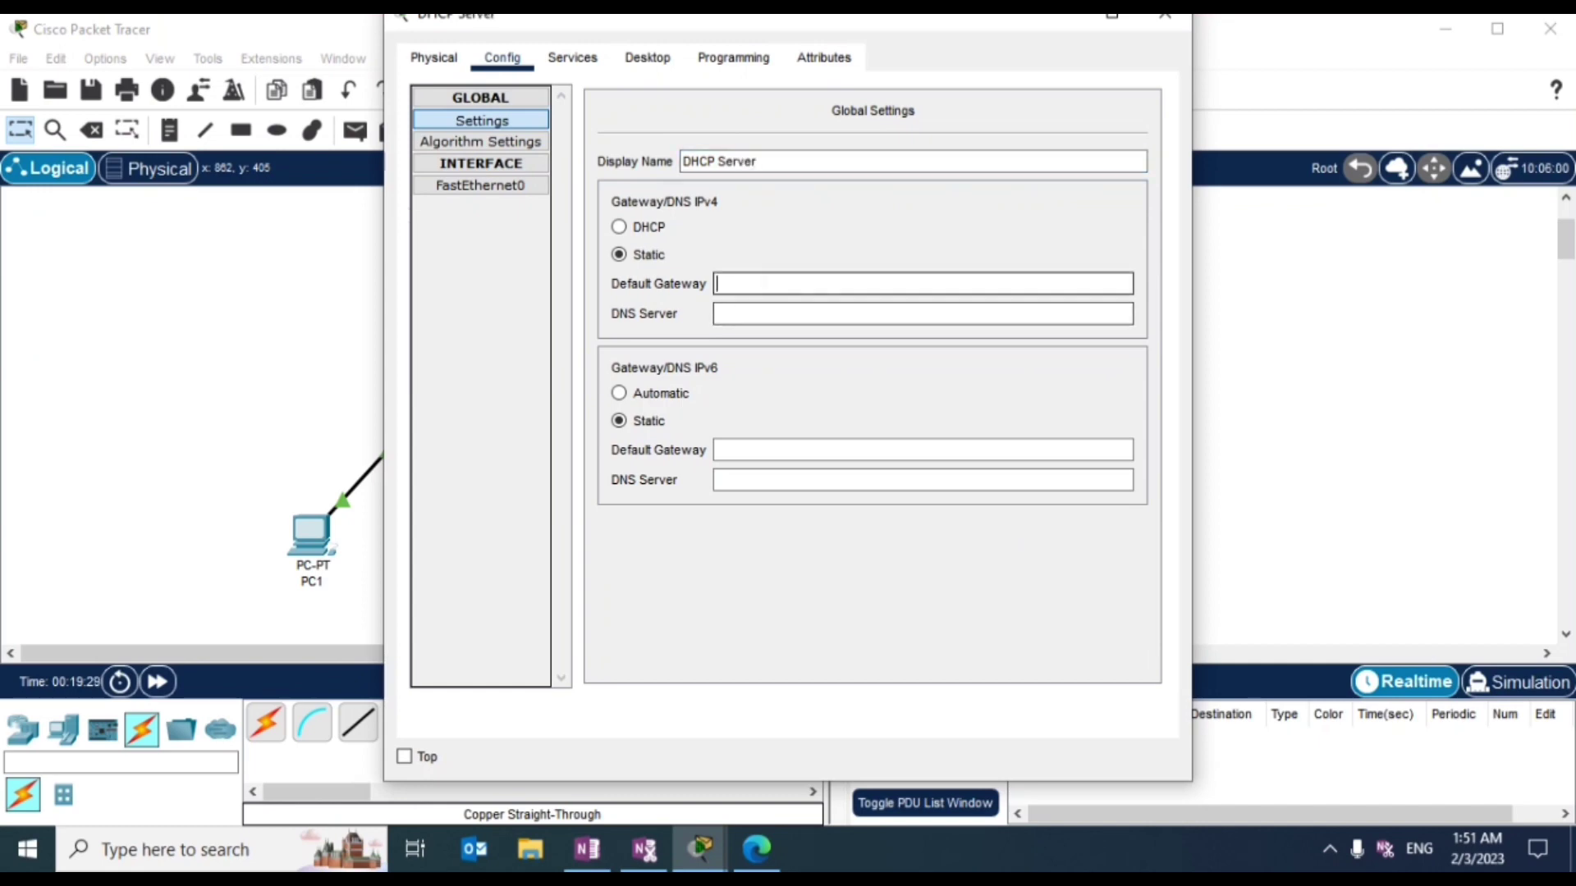
type("192.168.3.1")
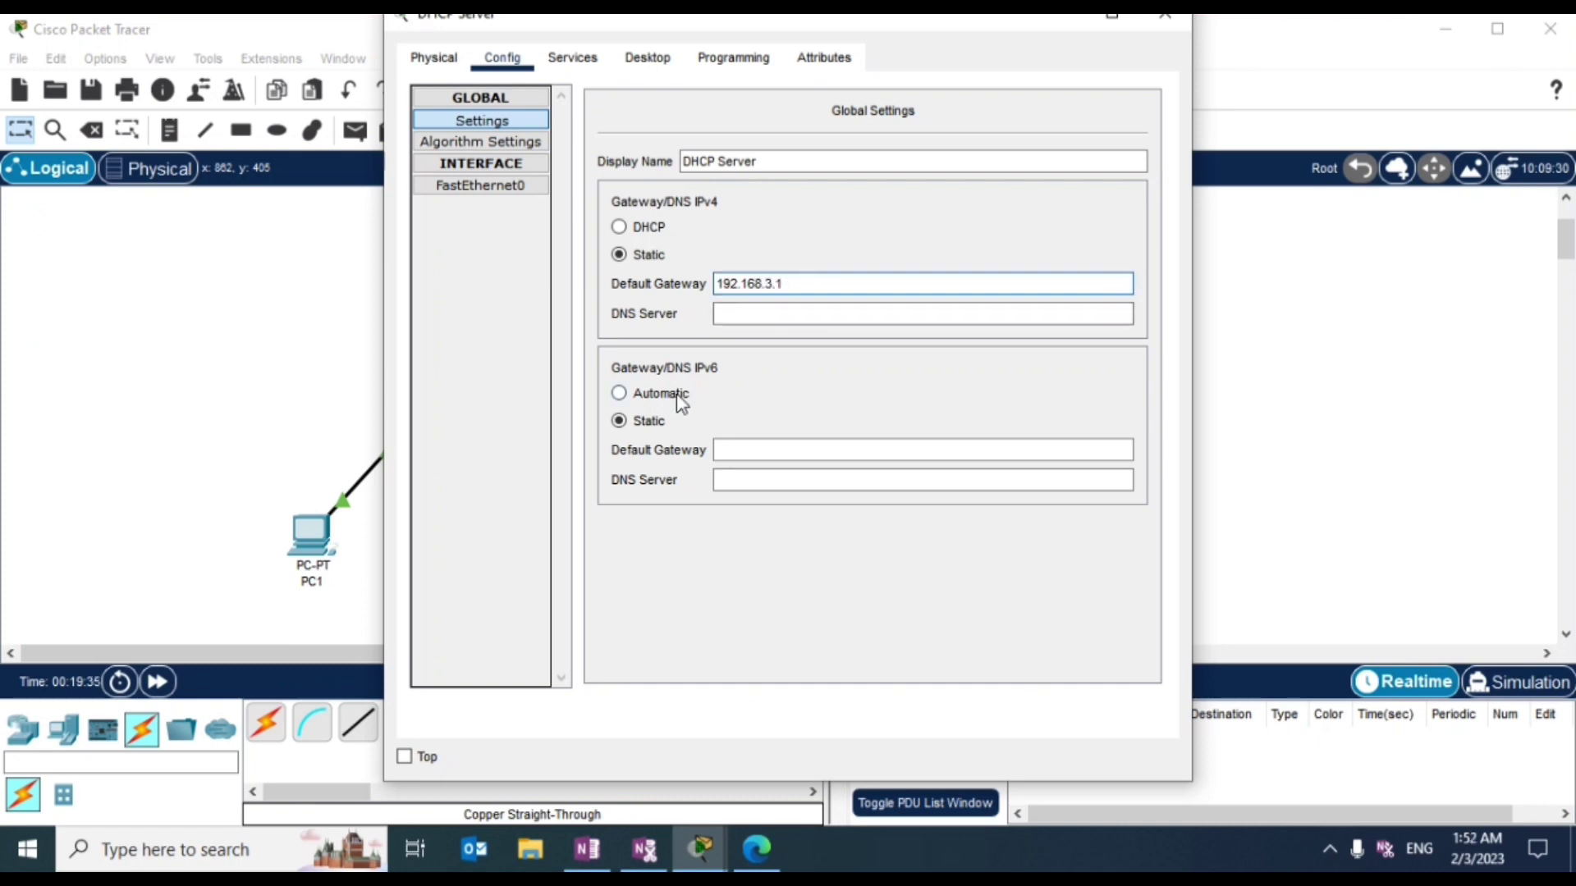
Step: Configure the DHCP server's FastEthernet0 with static IPv4 address 192.168.3.2 and subnet mask 255.255.255.0
left_click(526, 195)
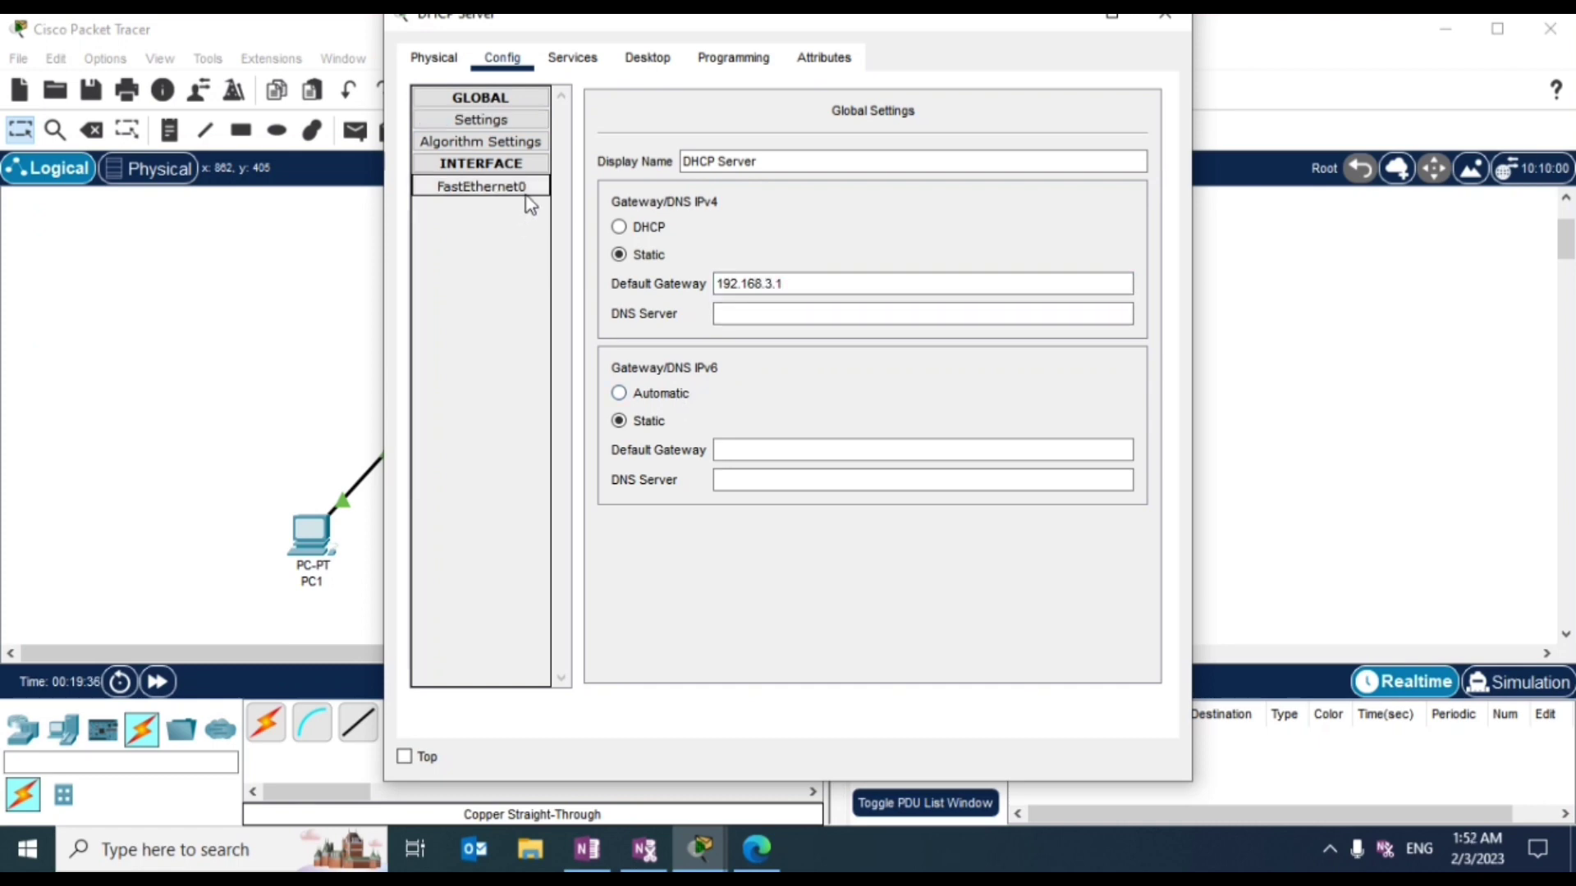
left_click(893, 293)
type("192")
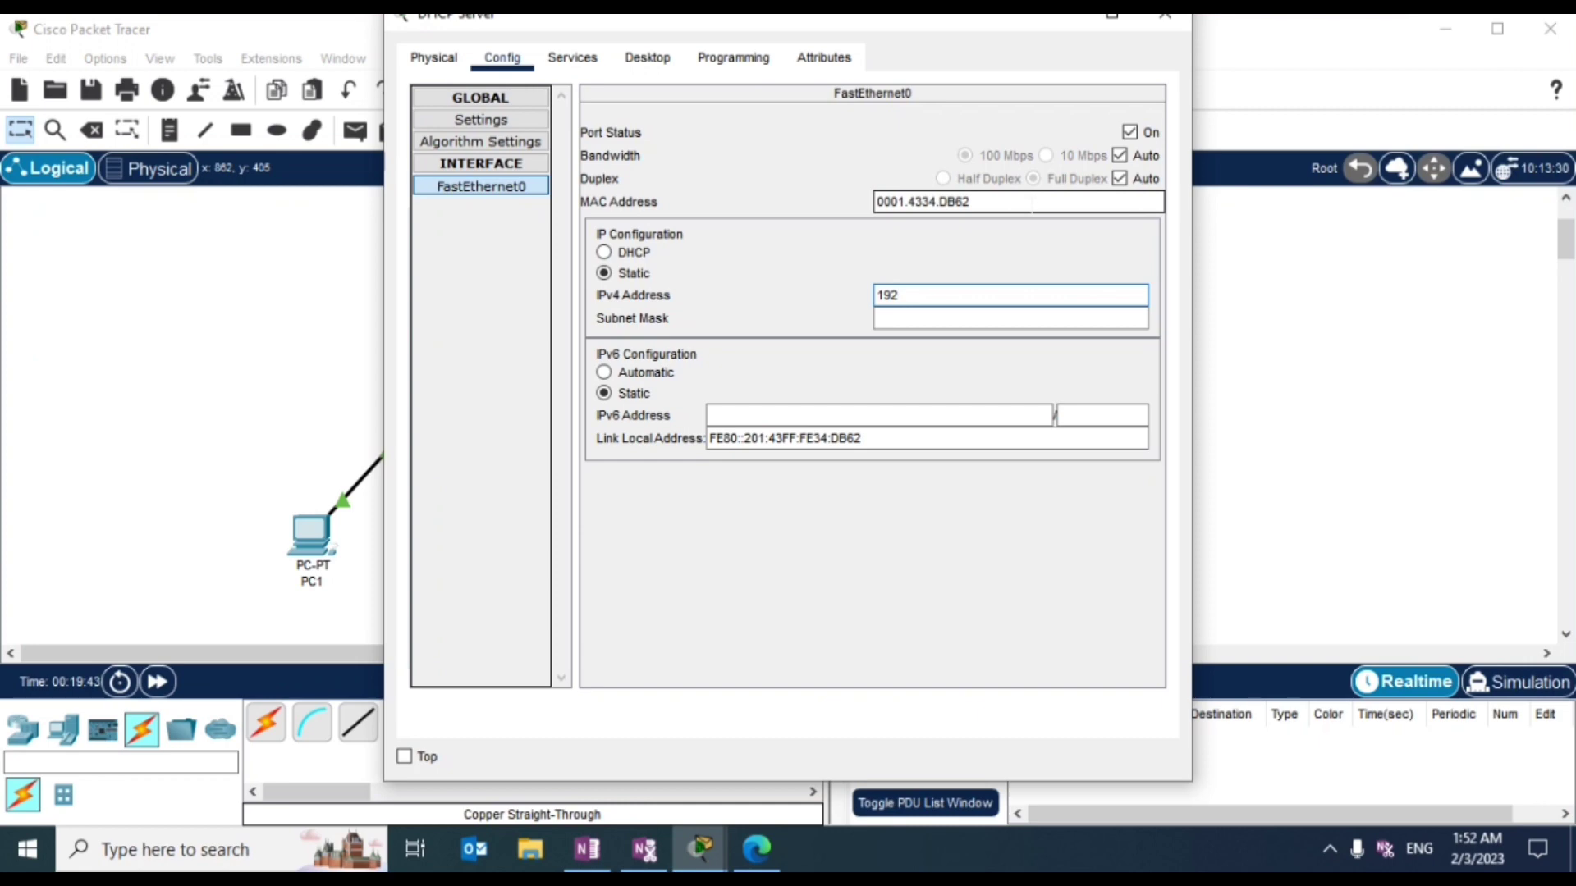
type(".168.3.2")
left_click(1007, 317)
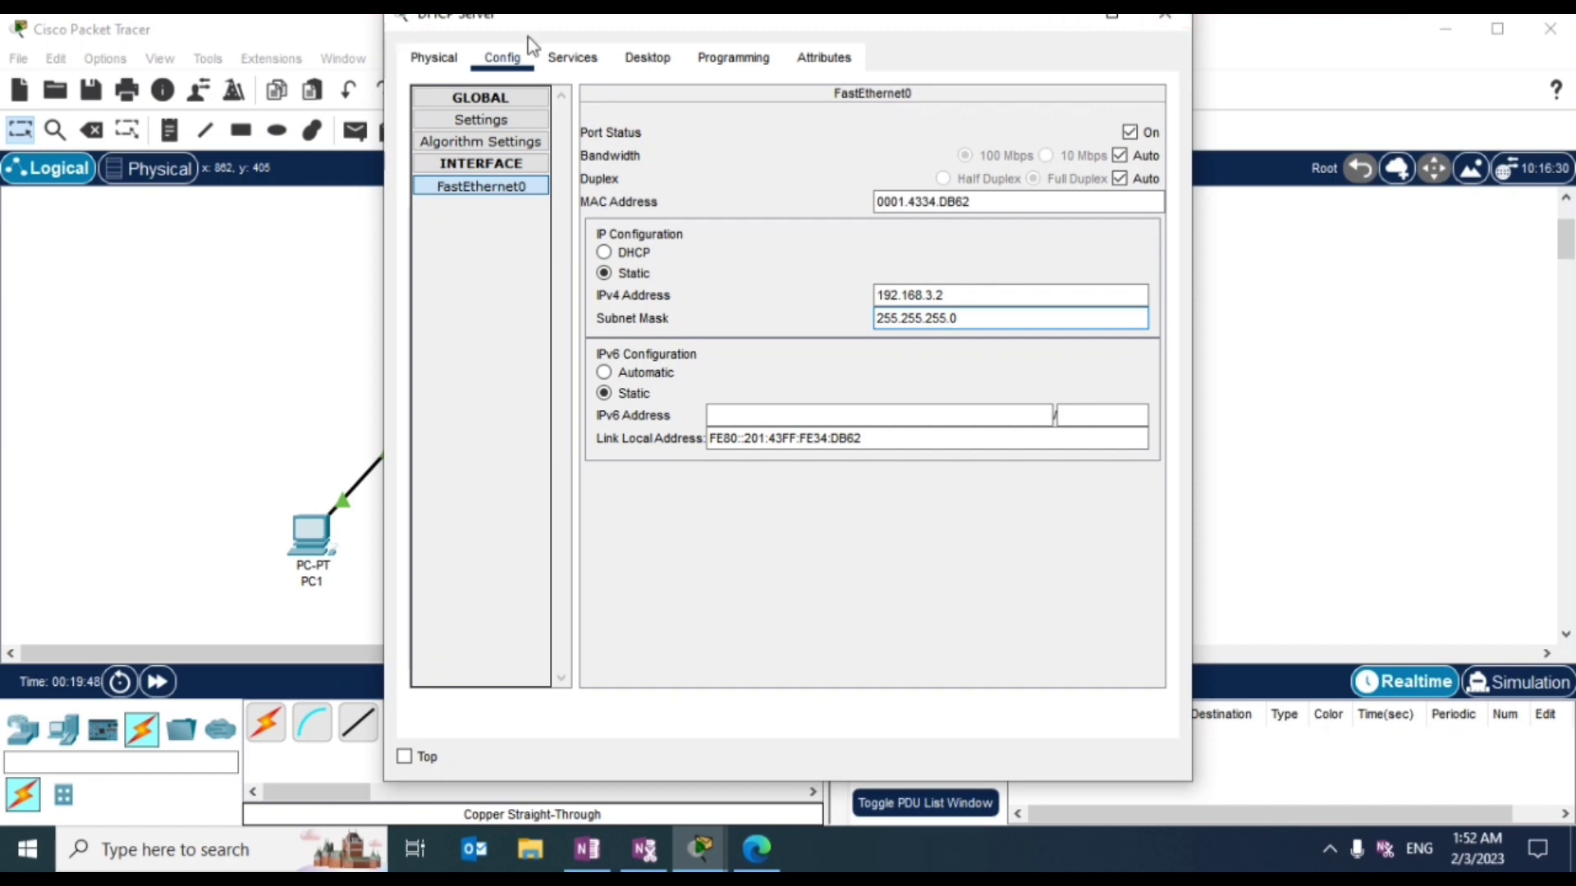
Step: Open the server's DHCP service settings and set the serverPool default gateway to 192.168.1.1
left_click(573, 57)
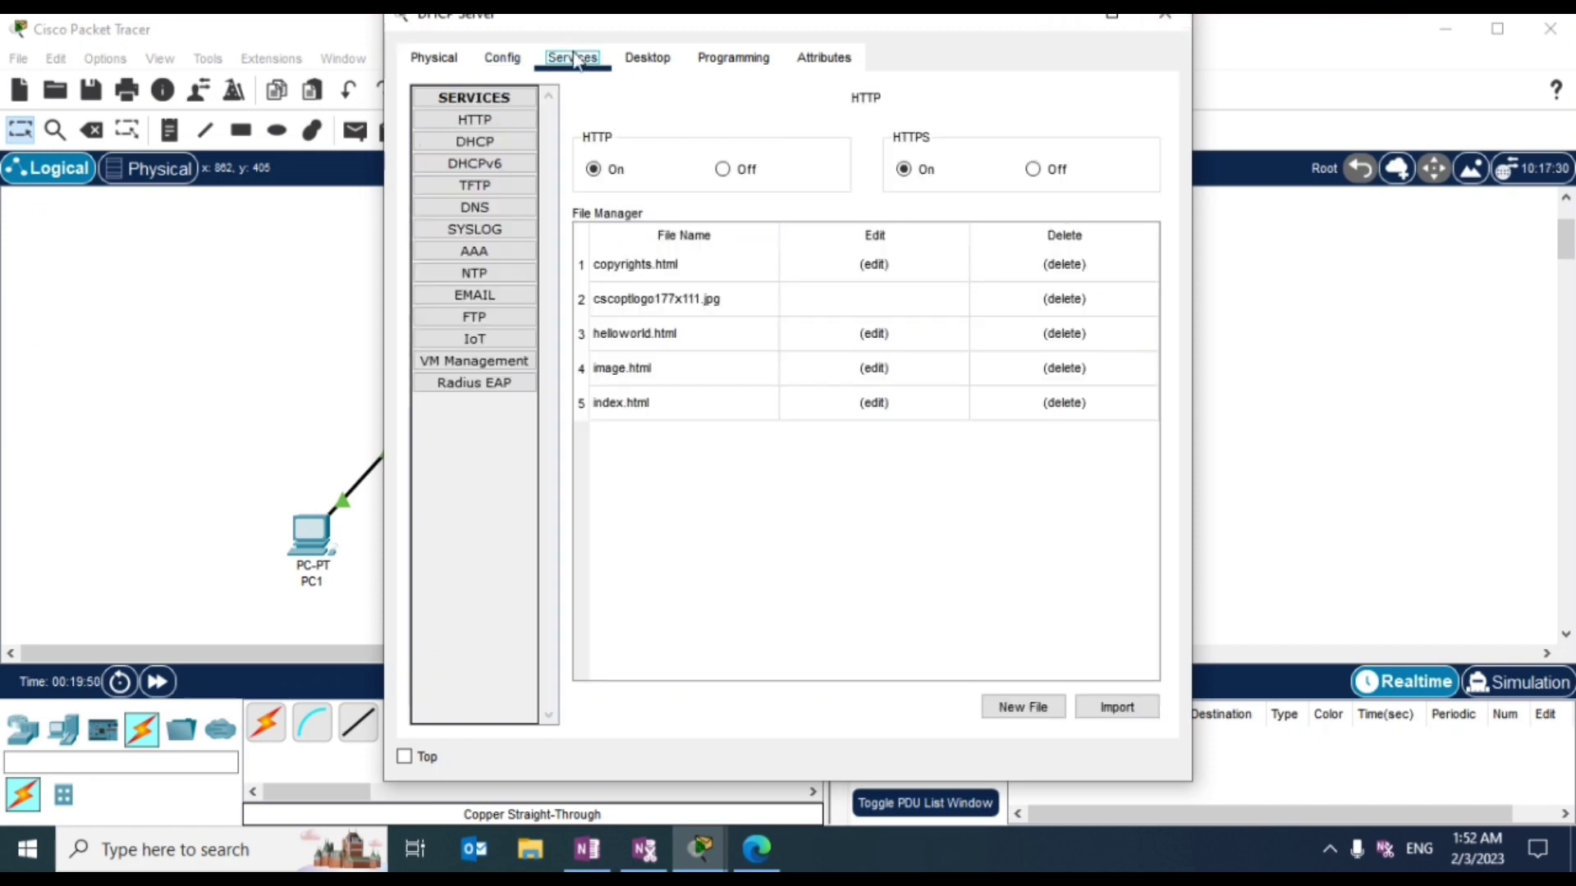
left_click_drag(626, 27, 972, 35)
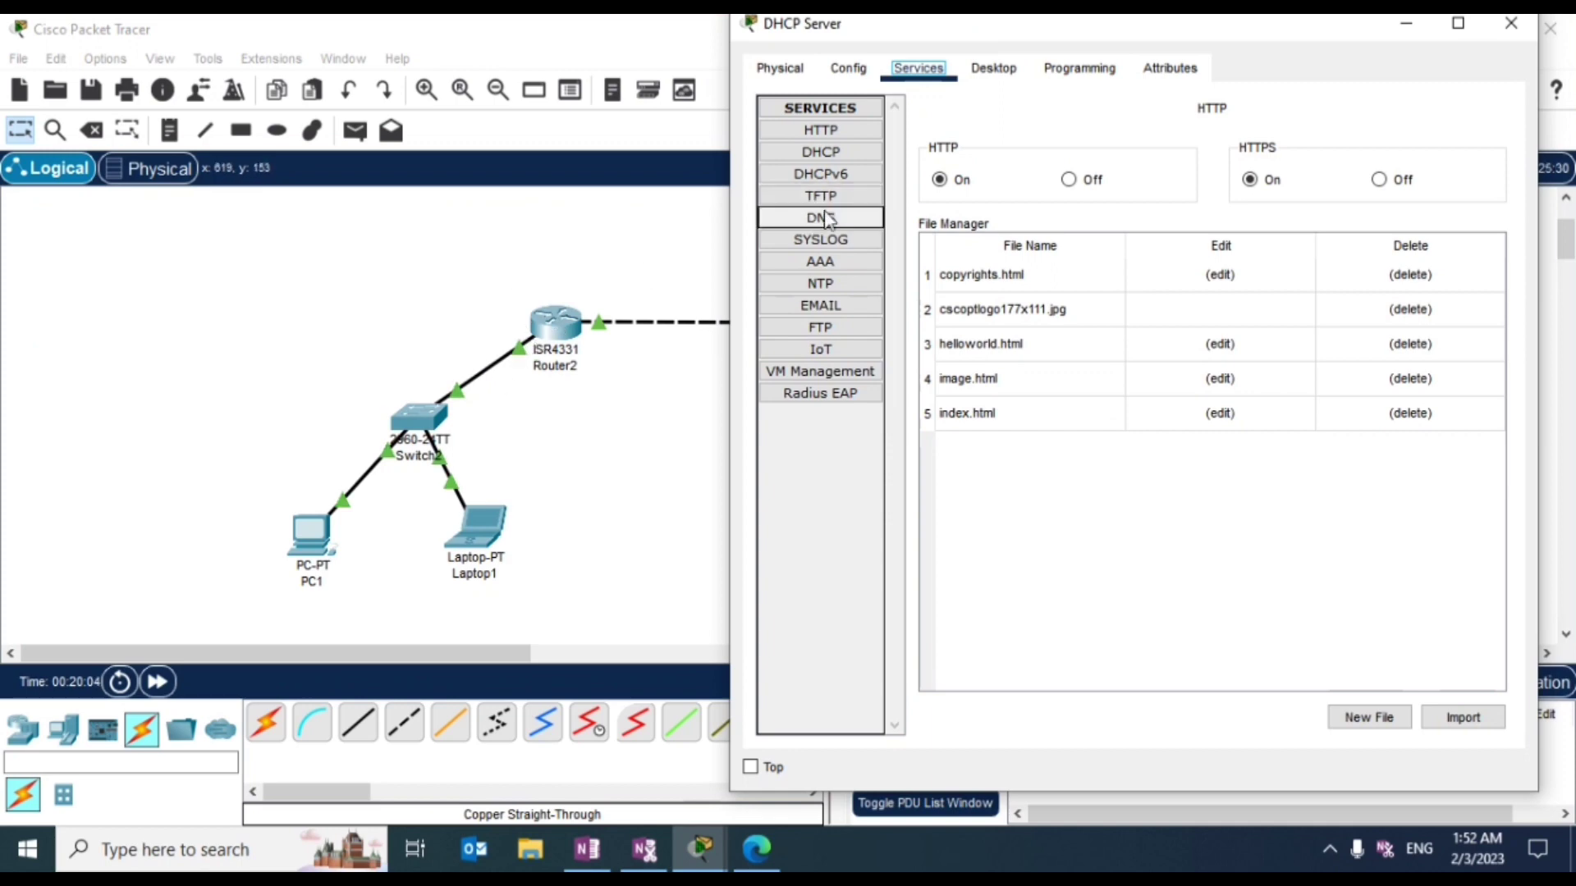
left_click(848, 155)
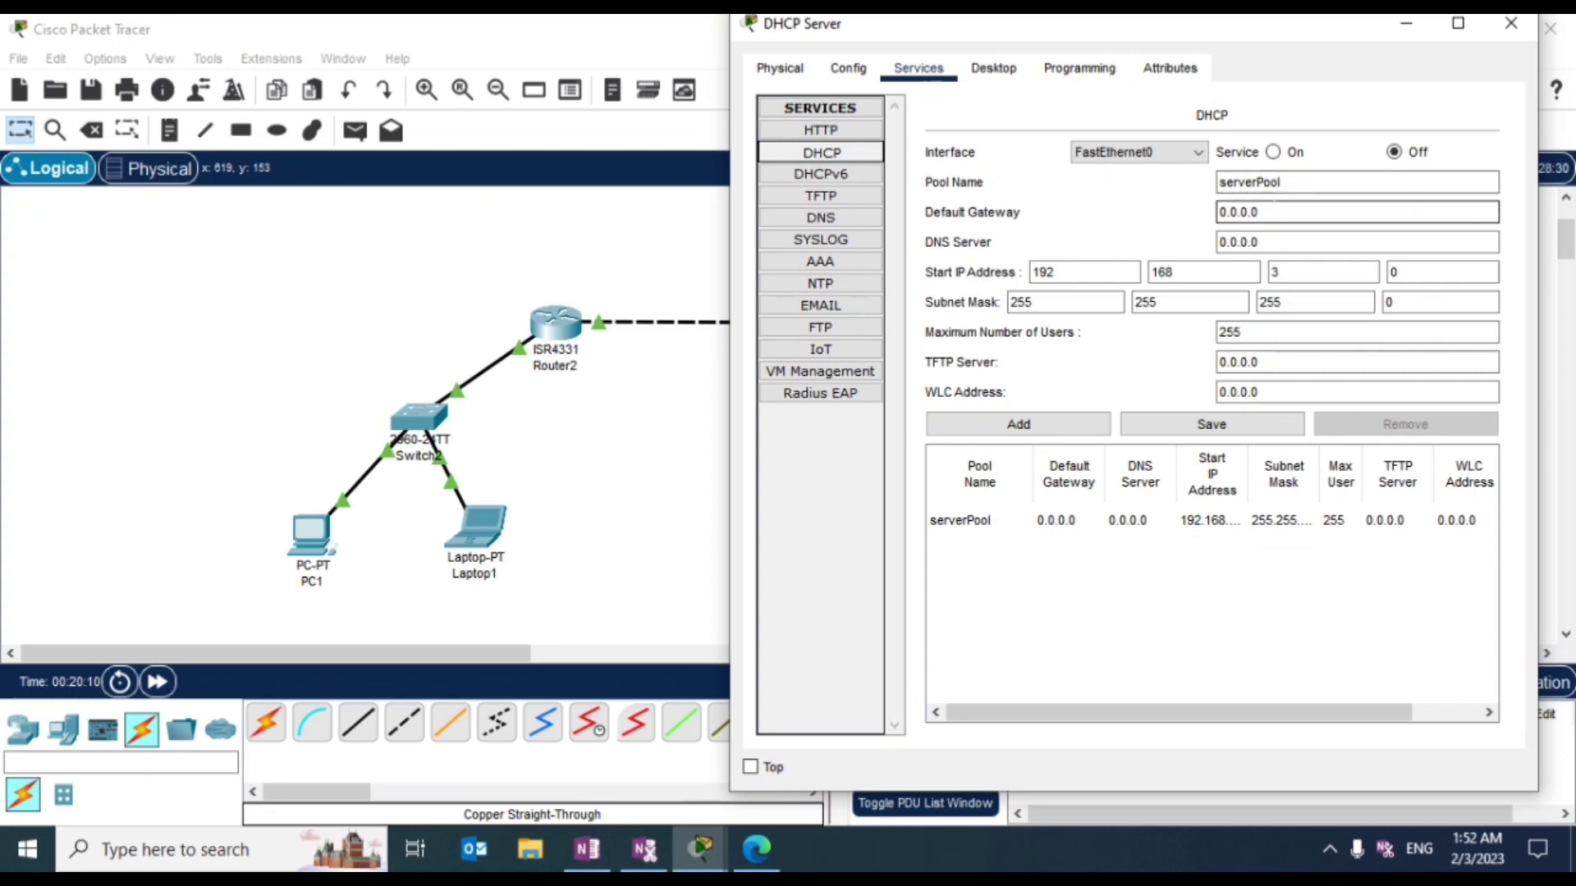
double_click(1254, 212)
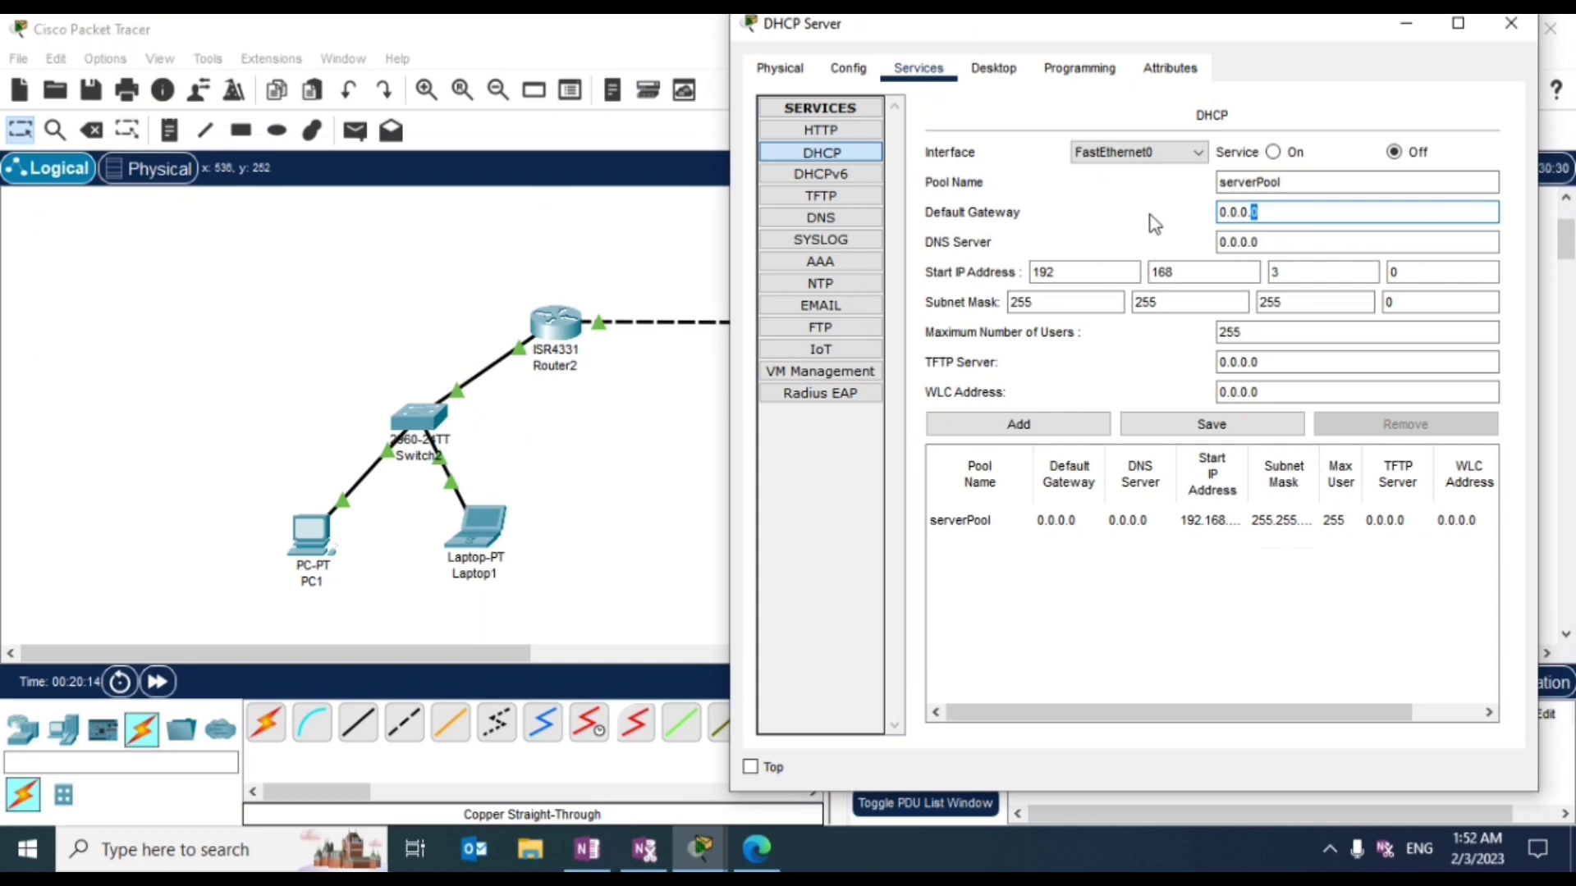
triple_click(1223, 212)
type("192.")
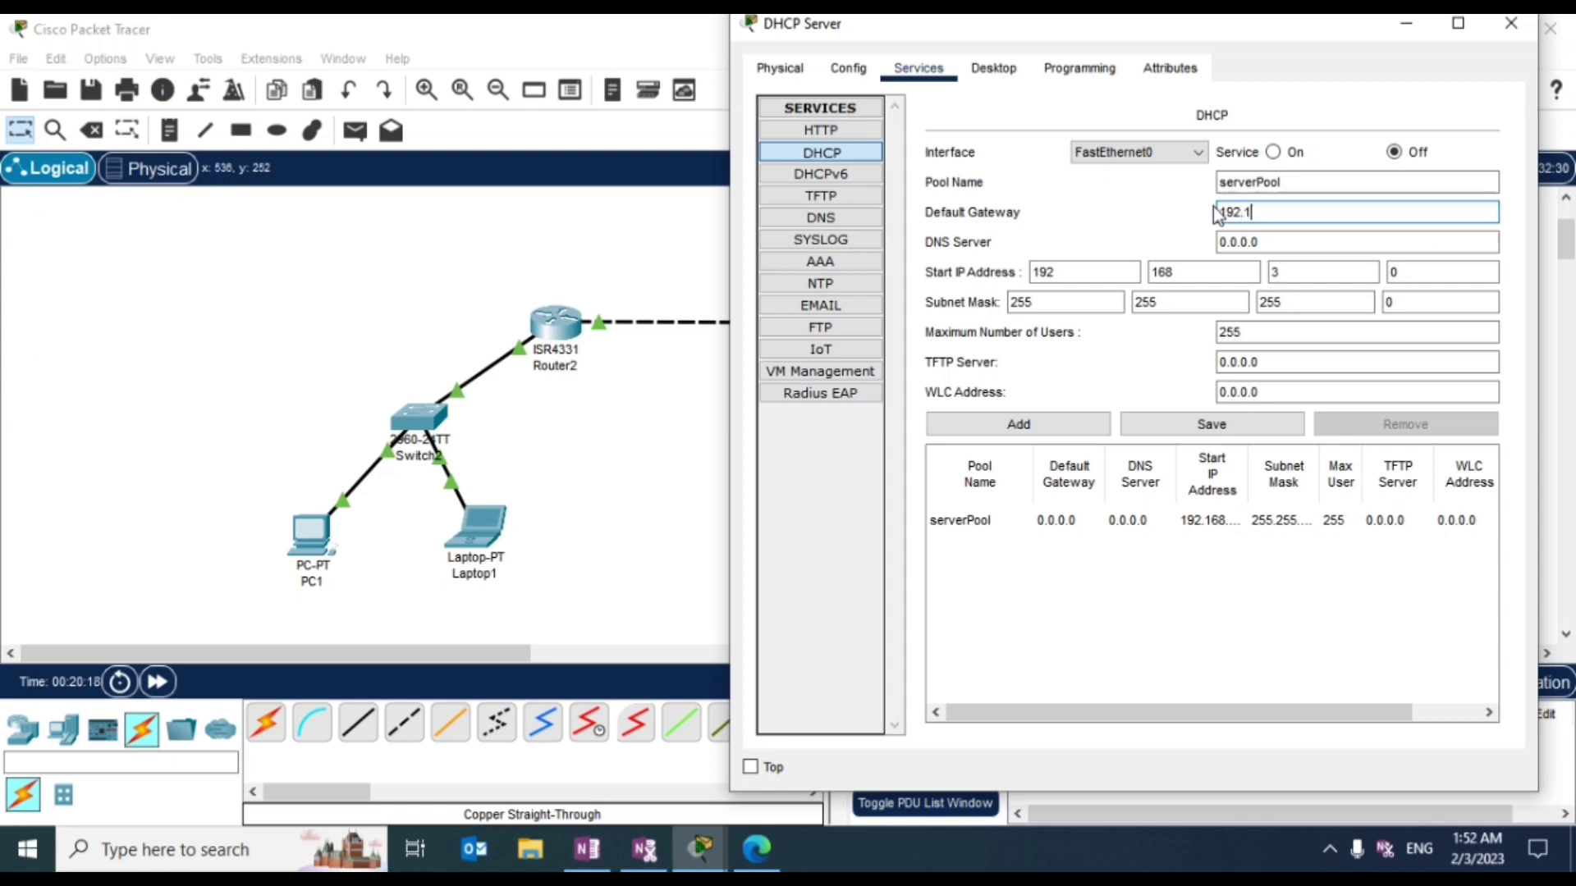
type("168.1.1")
Step: Set the DHCP pool's start IP address to 192.168.1.2
key("Tab")
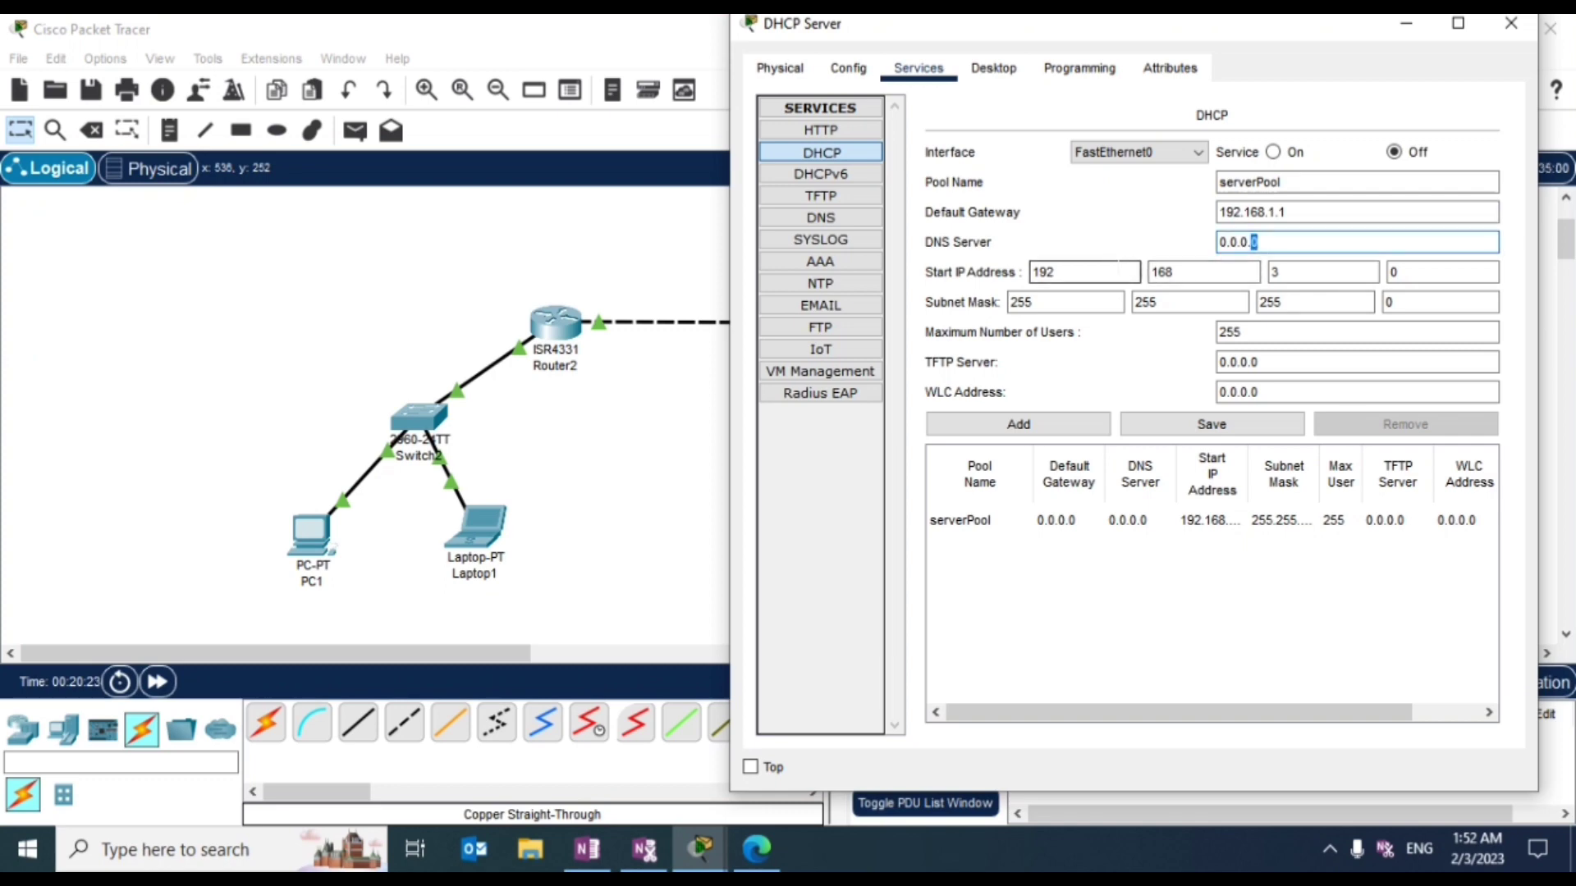
key("Tab")
key("Tab")
key("Tab")
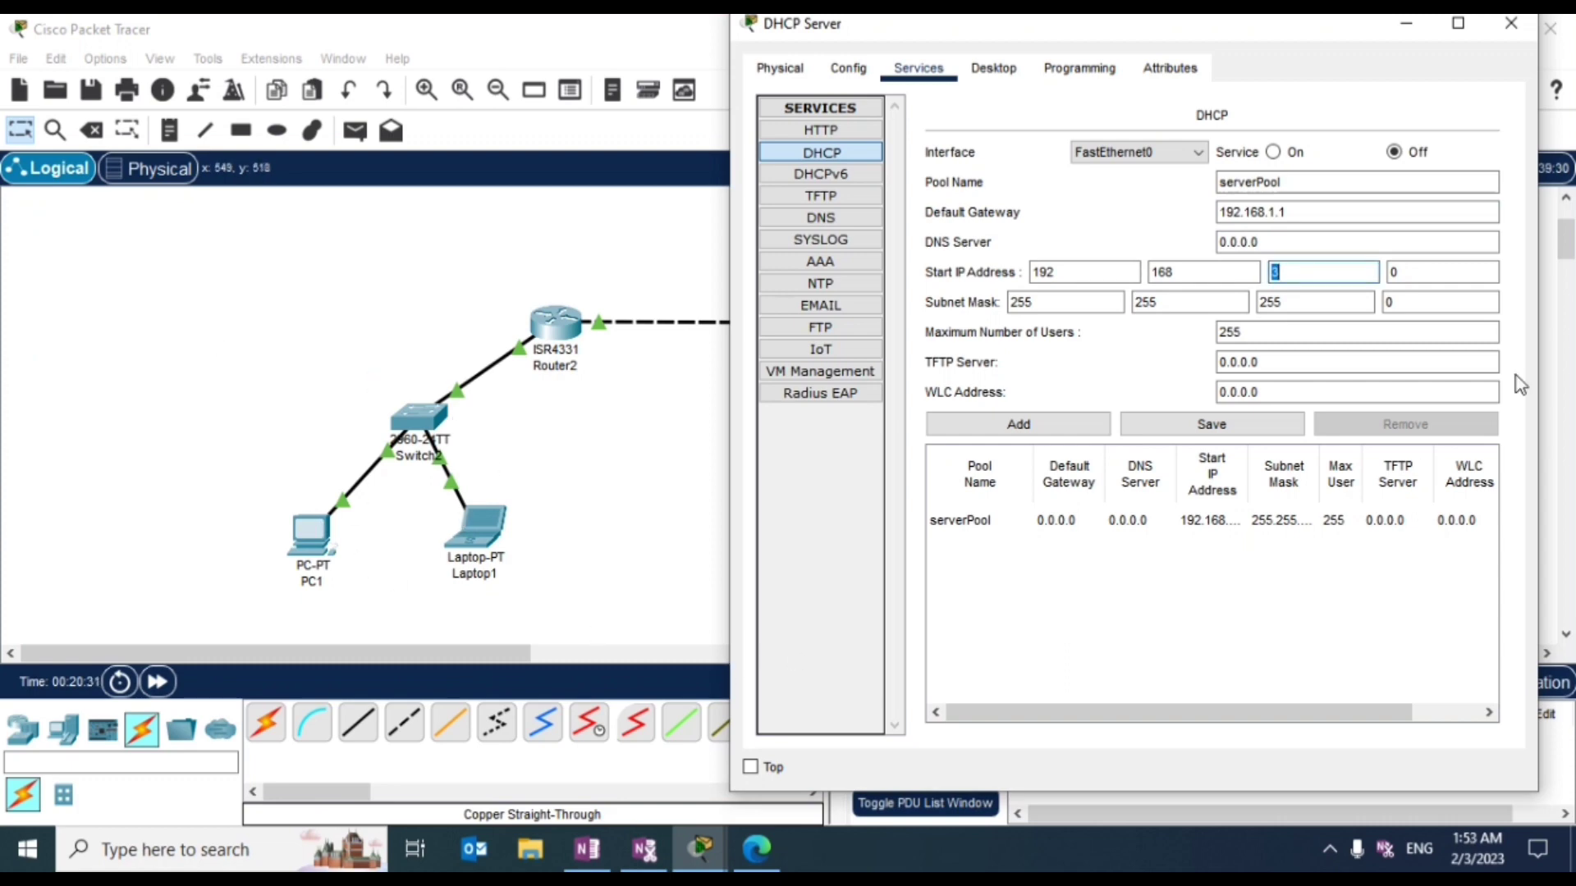
type("1")
key("Tab")
type("2")
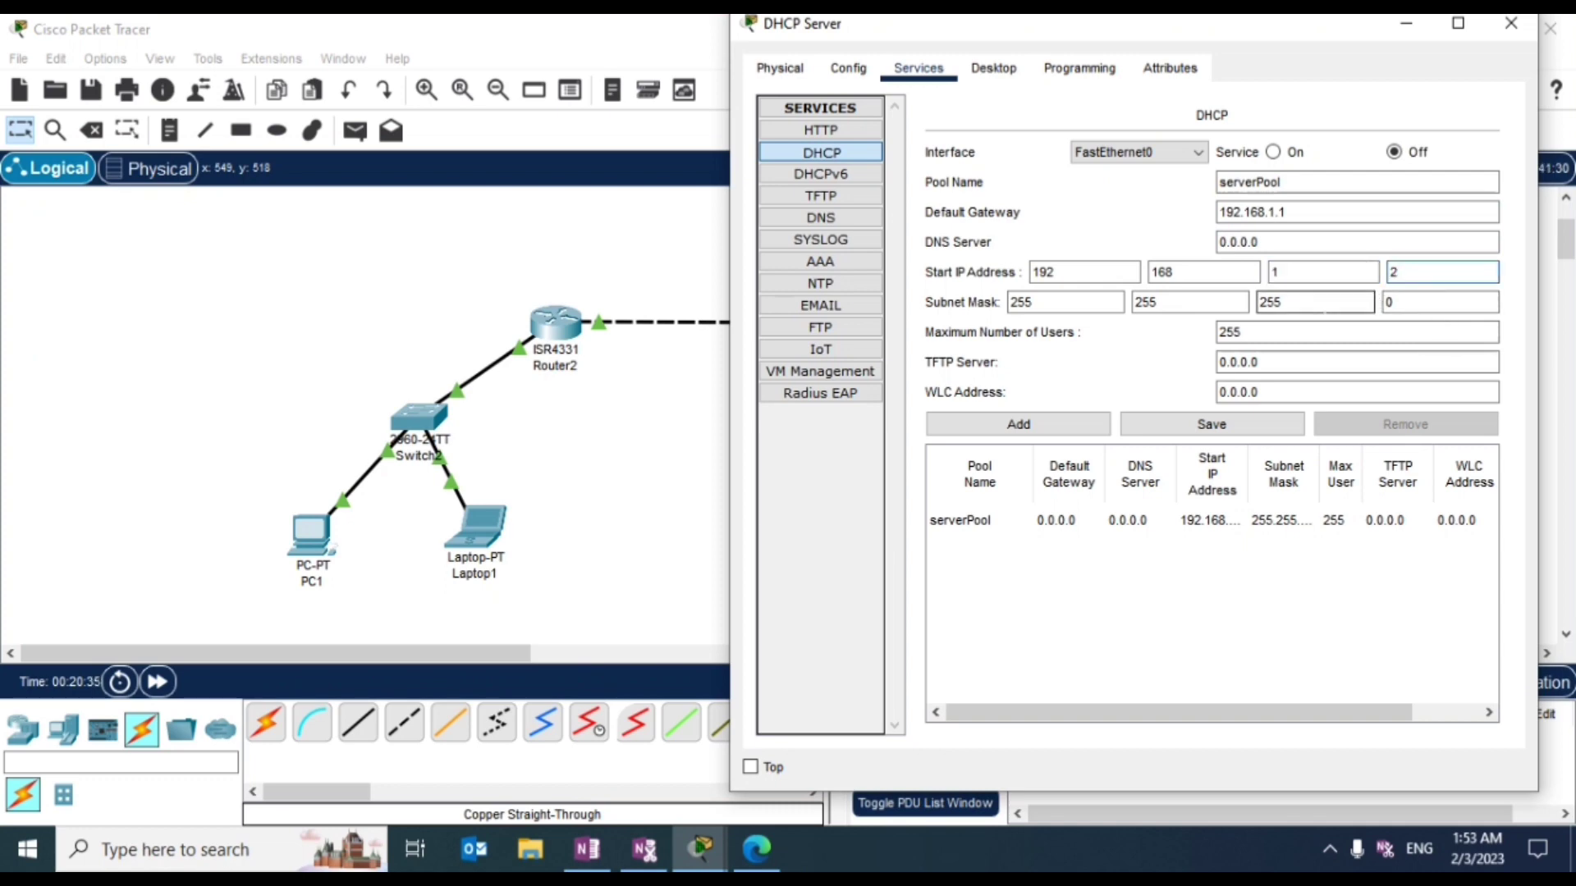
Step: Limit the DHCP pool to 3 users, save it, switch the DHCP service on, and close the server's window
double_click(1347, 334)
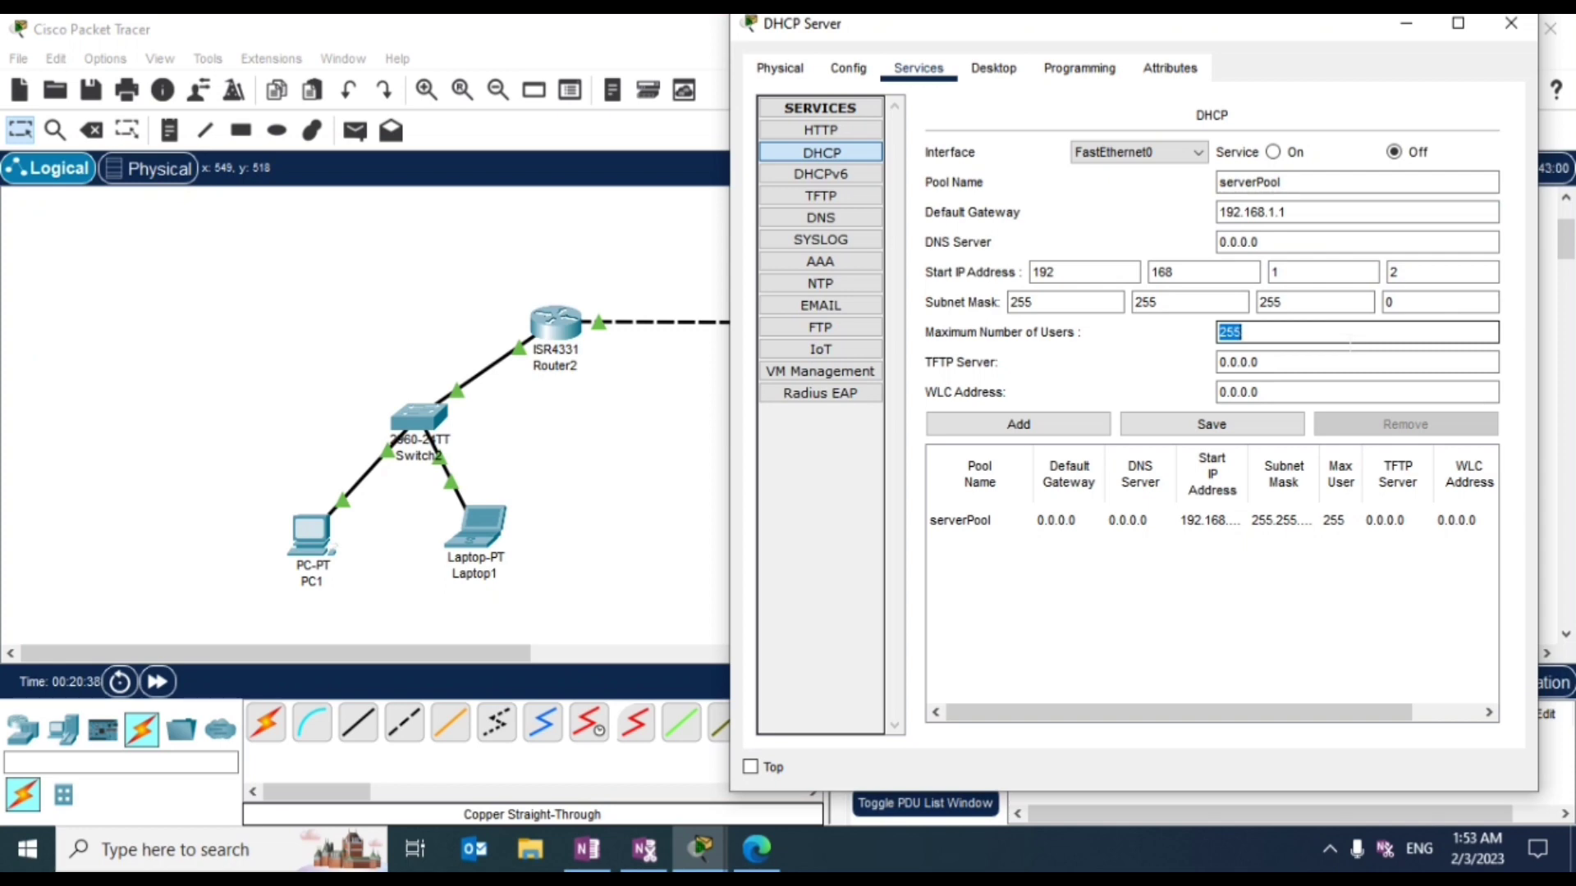
type("3")
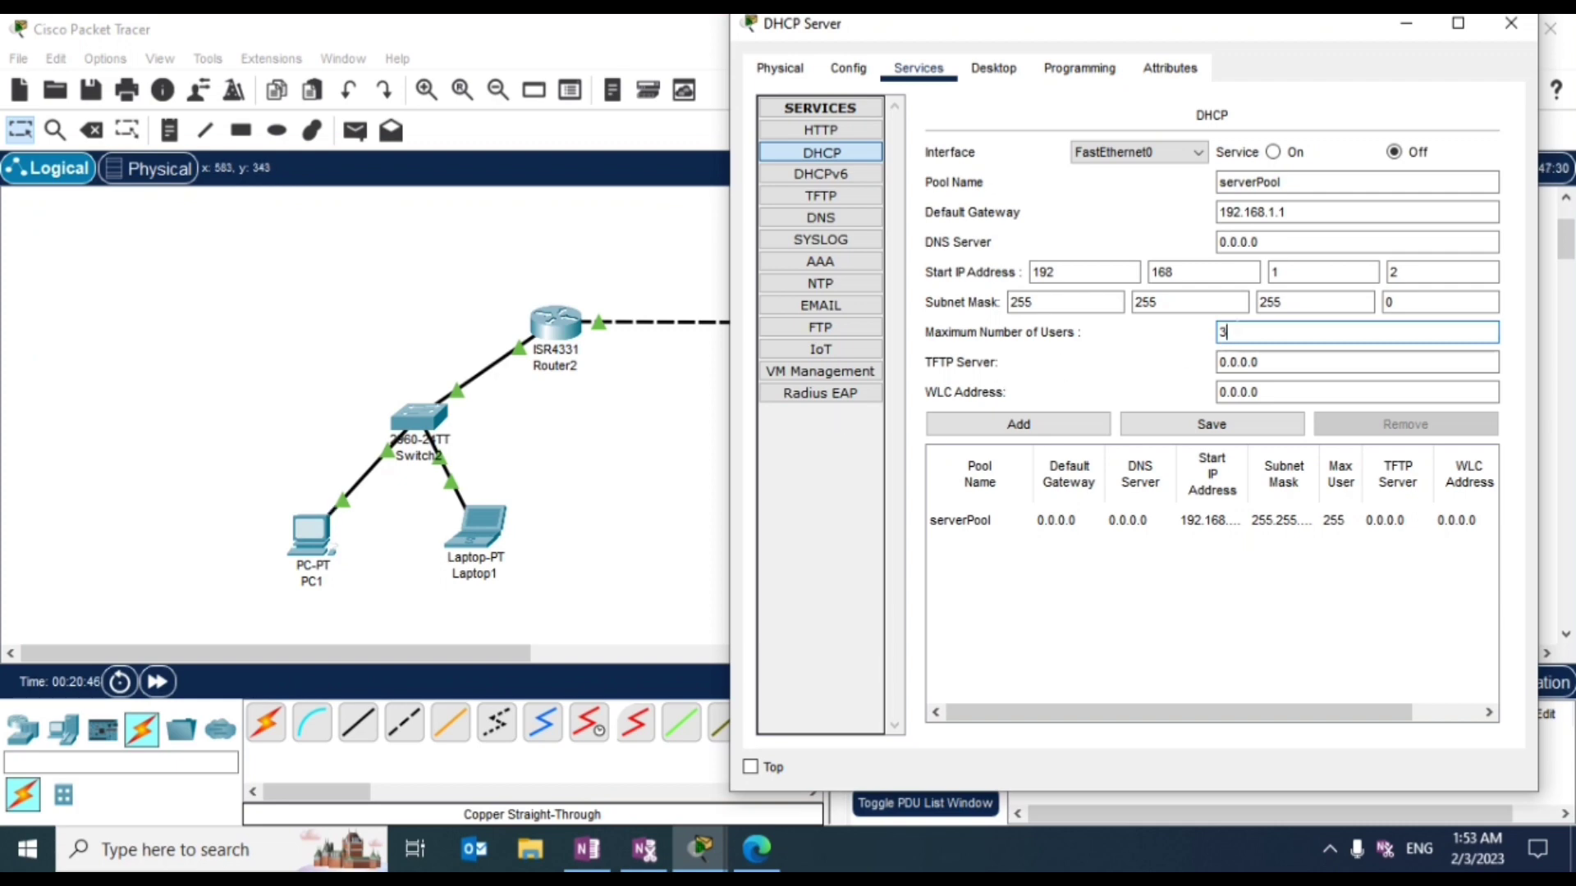
left_click(1211, 423)
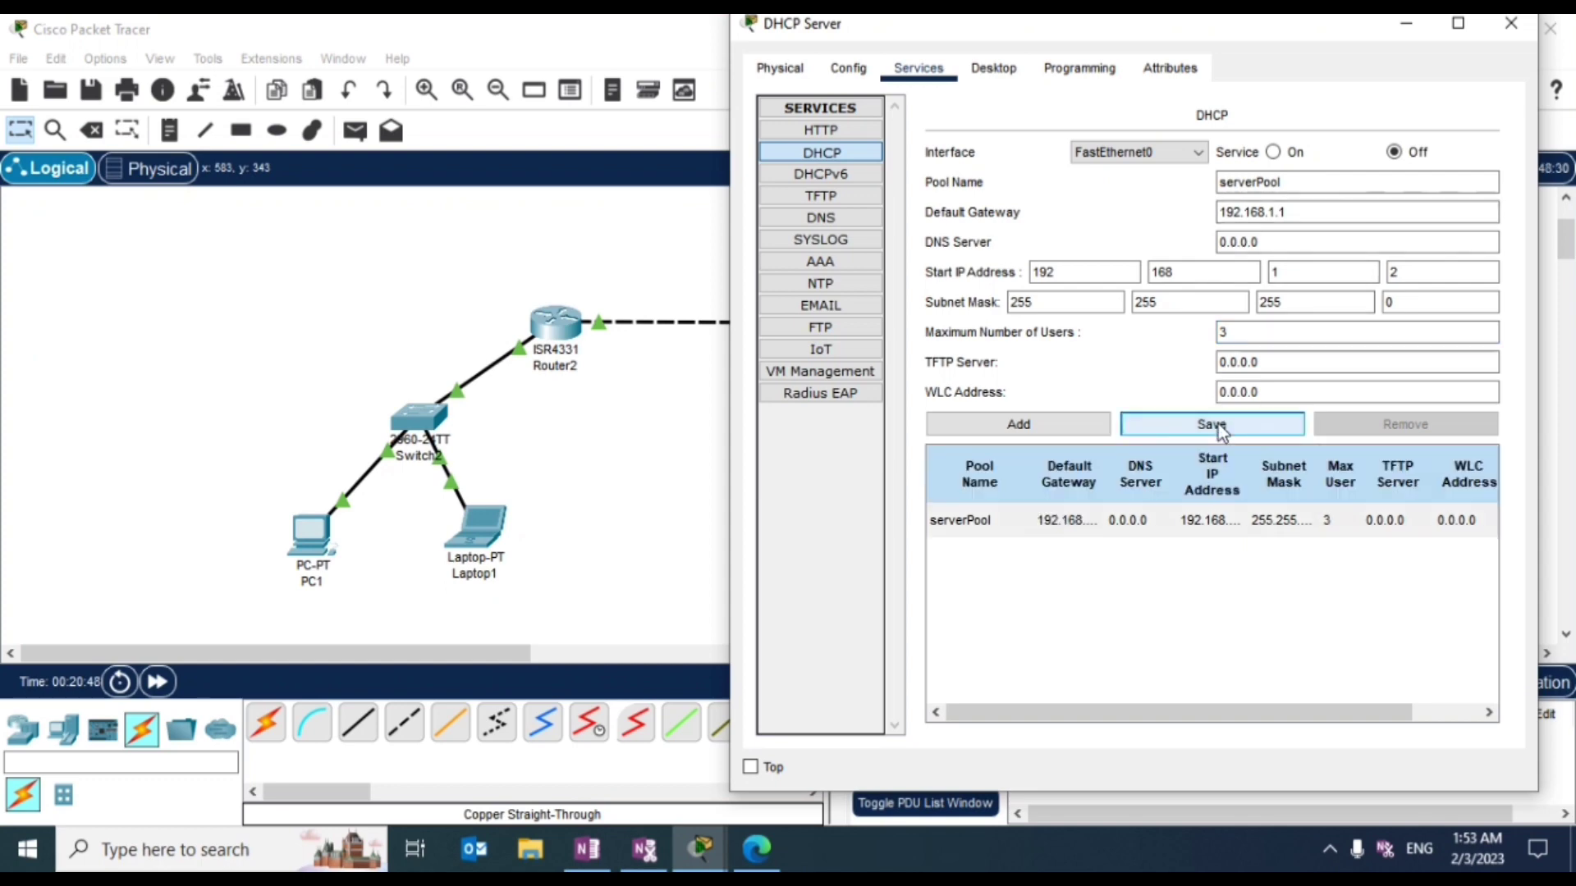
left_click(1292, 153)
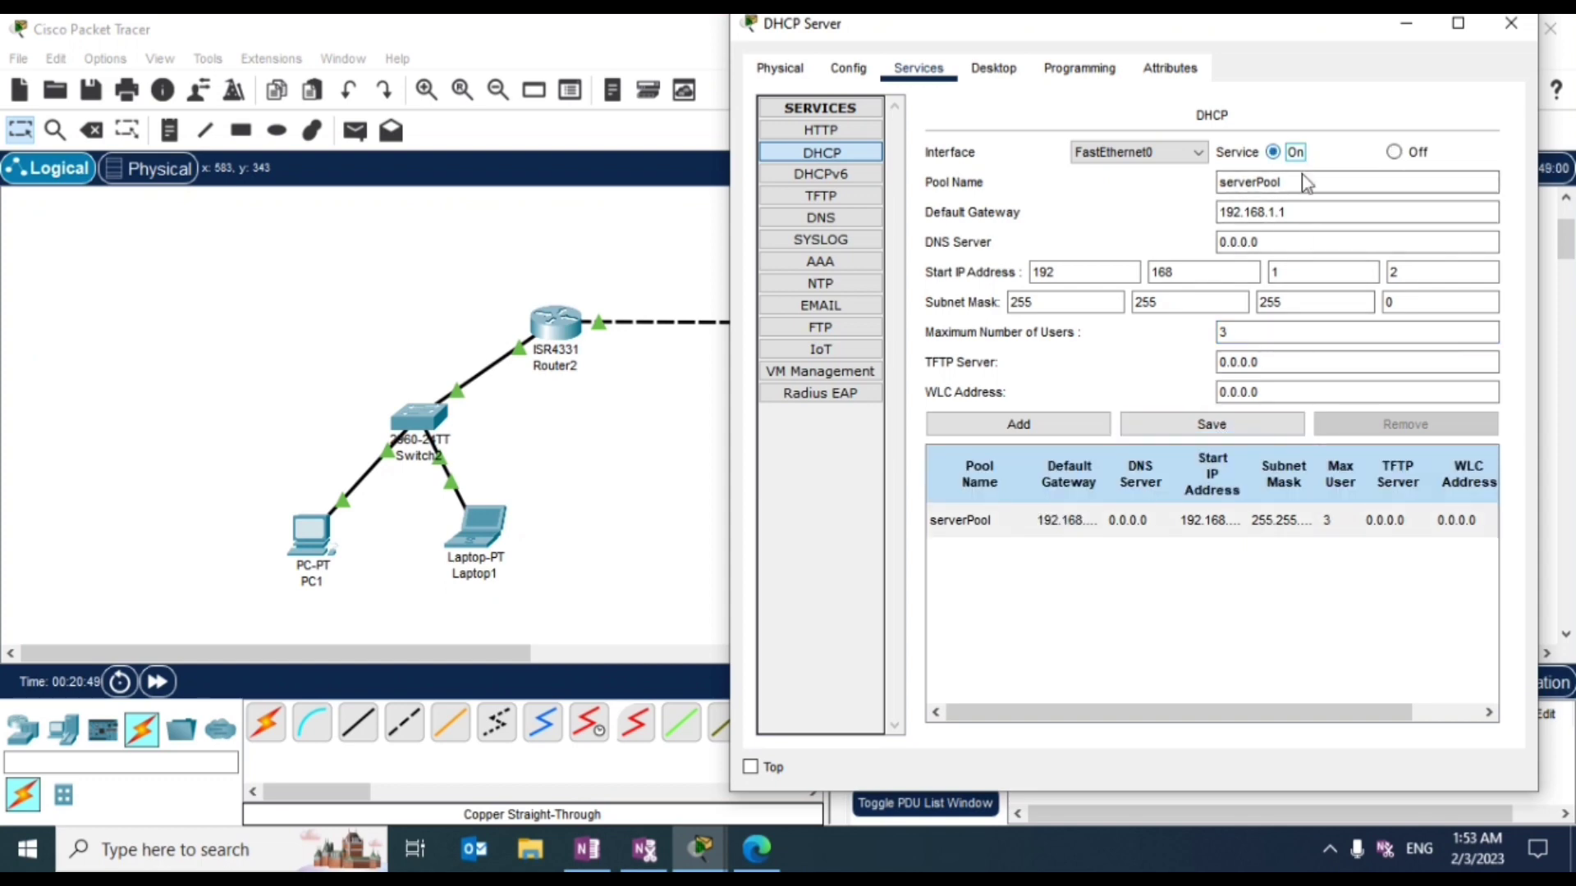
left_click(1511, 23)
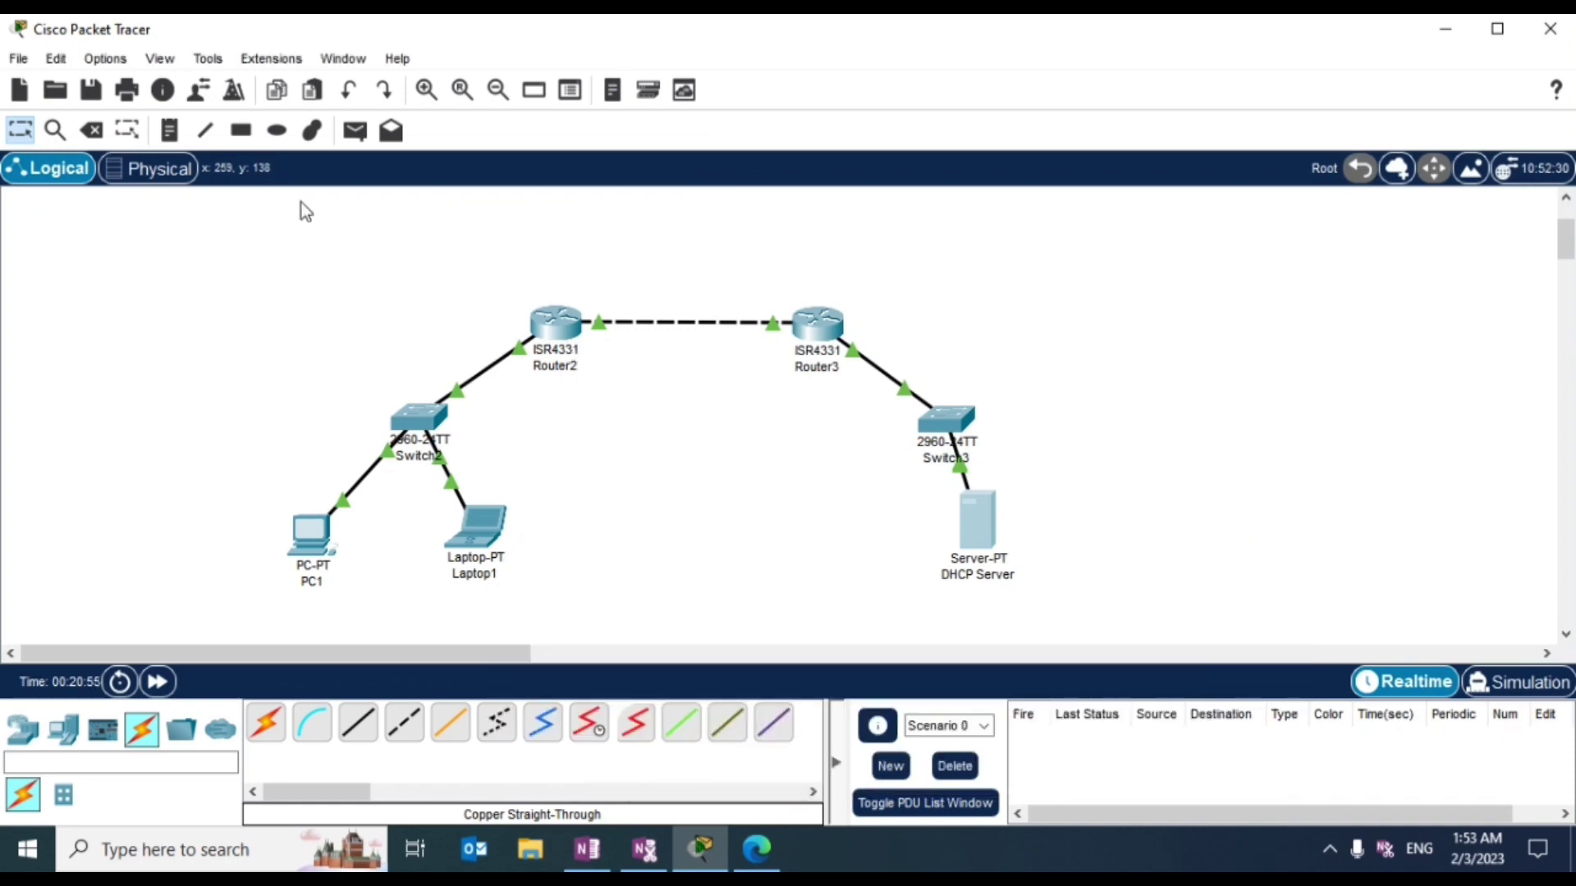
left_click(551, 336)
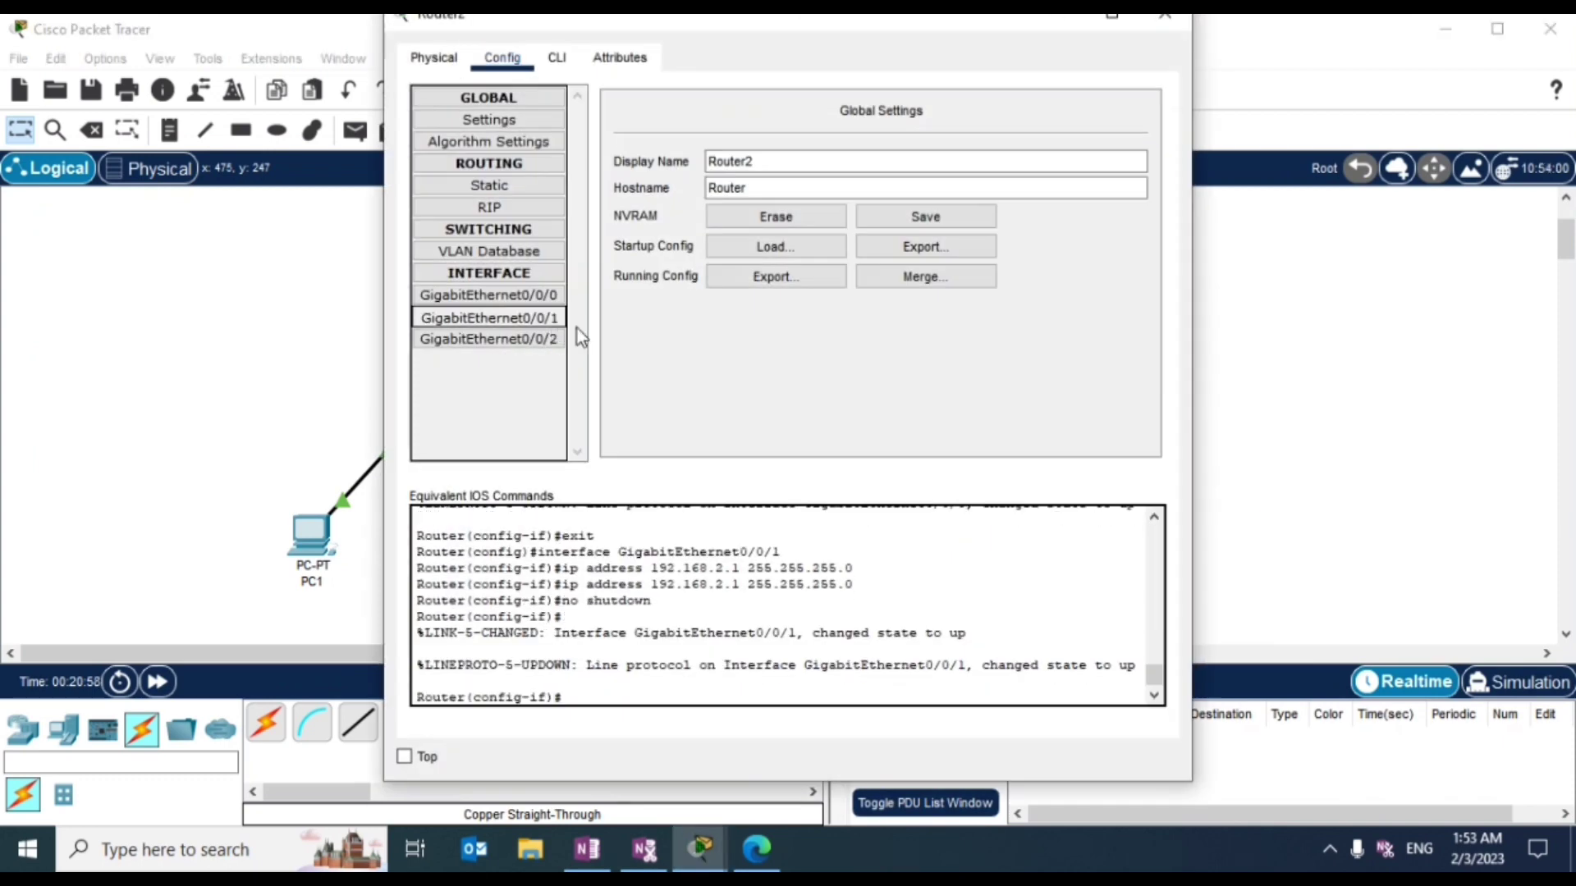
key("space")
key("alt+F4")
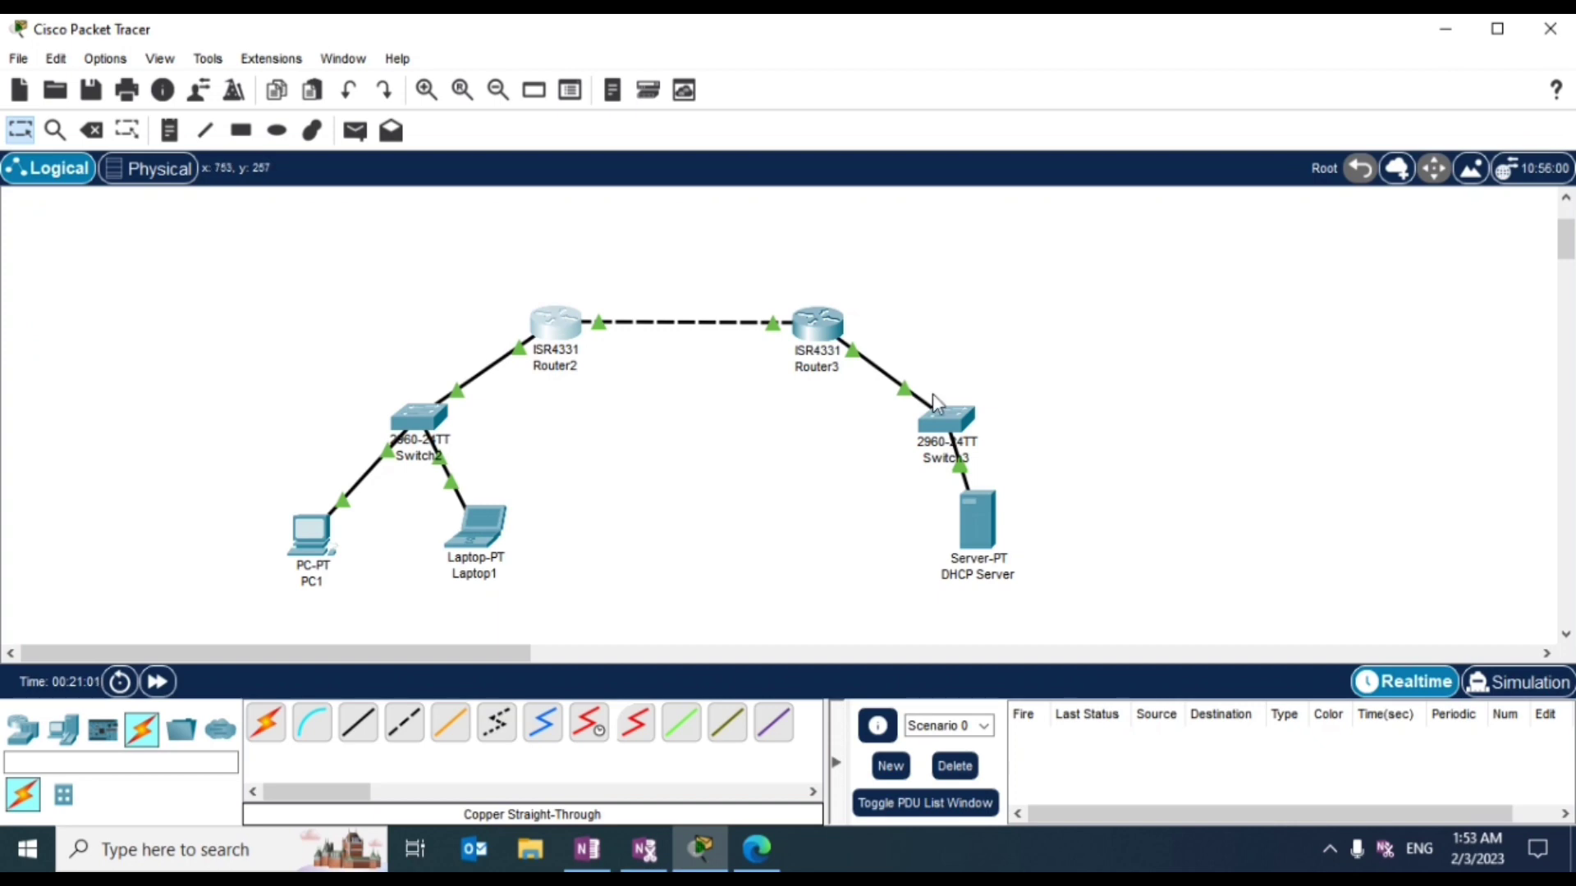
Step: Open Router2's static routing settings and enter network 192.168.3.0 with mask 255.255.255.0
left_click(560, 323)
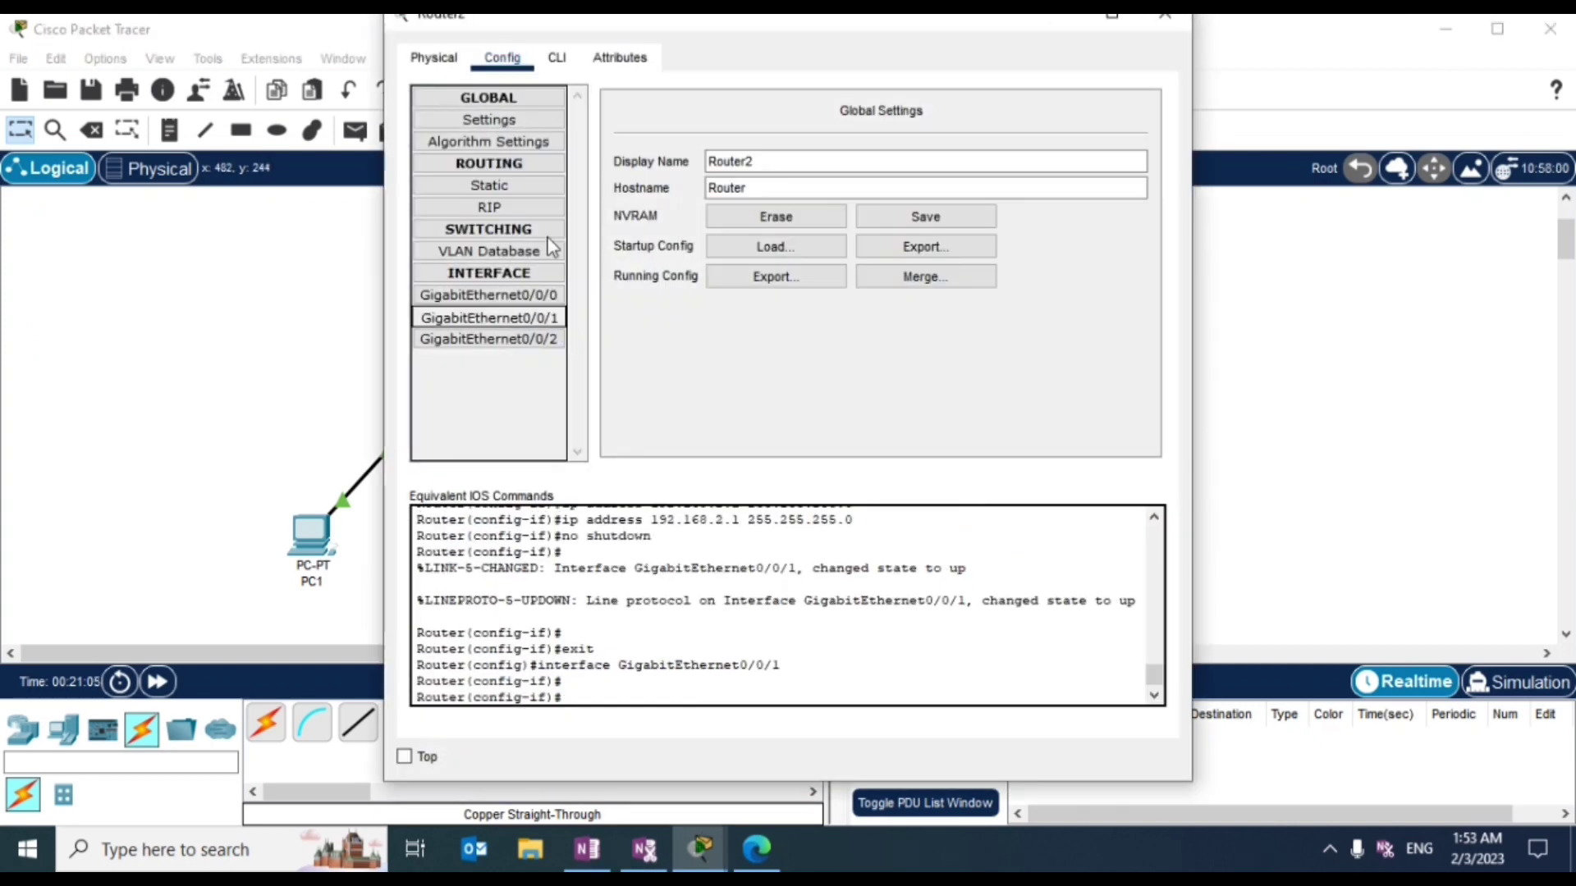
left_click(535, 189)
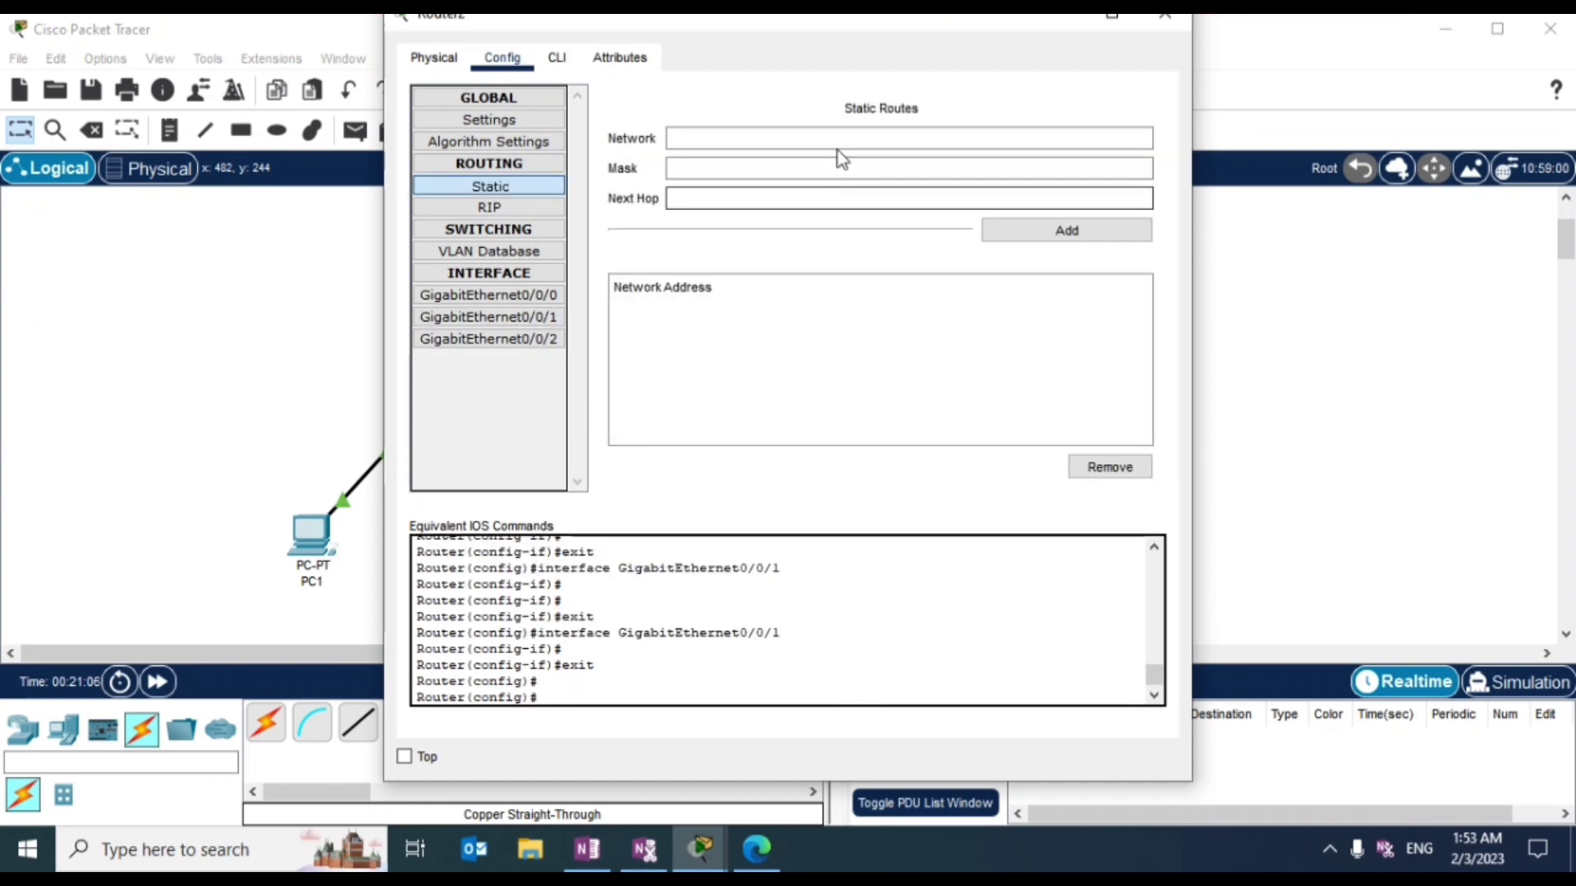
type("192.168")
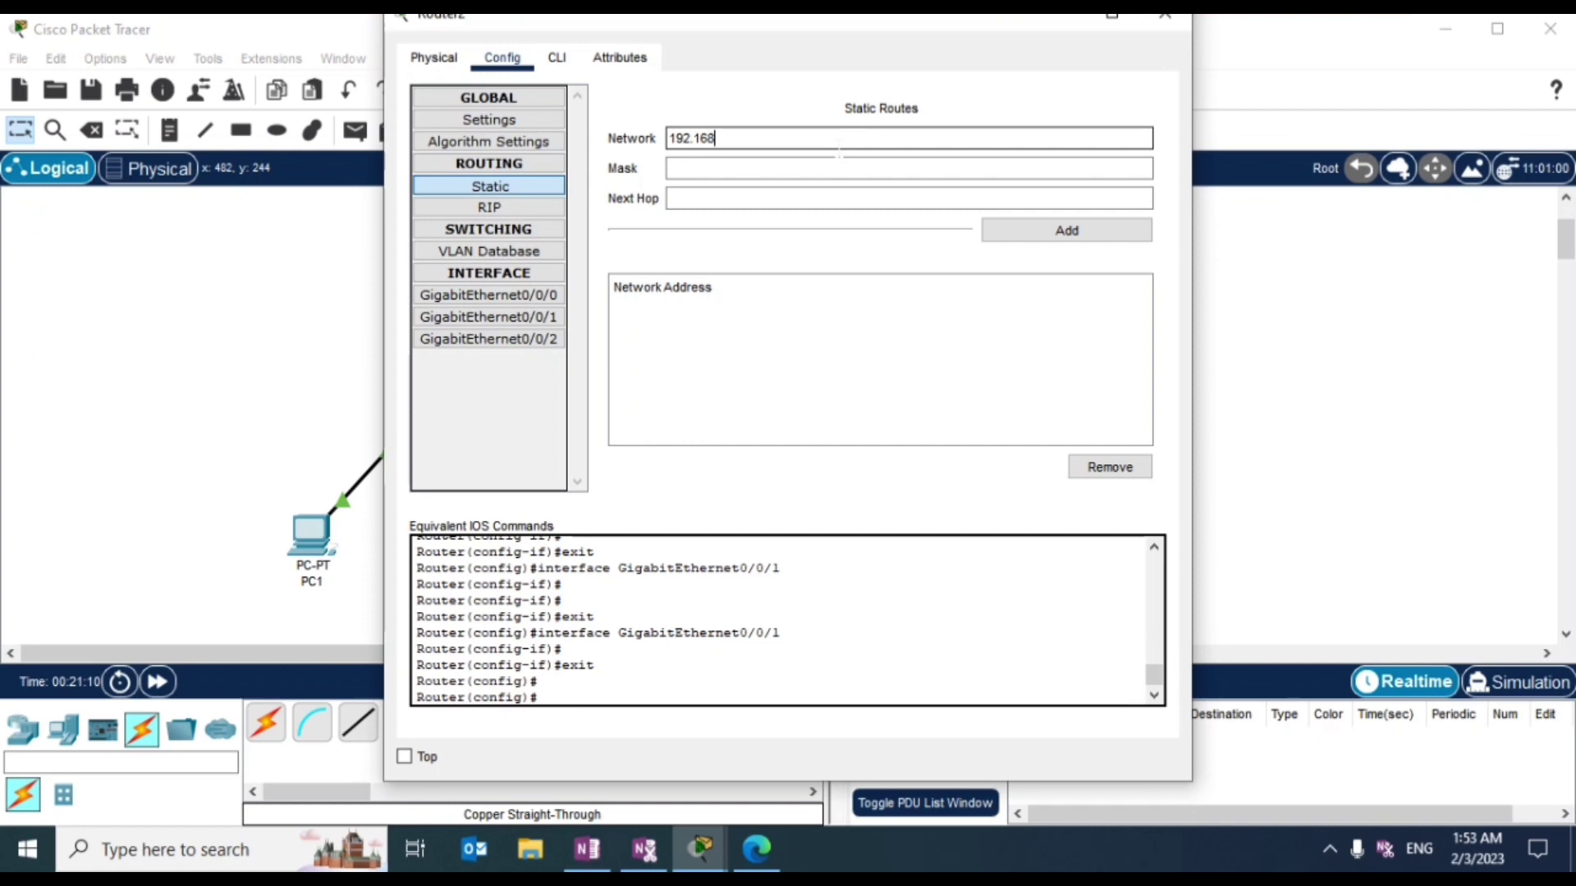
type(".3.0")
left_click(840, 168)
type("255.255.255.0")
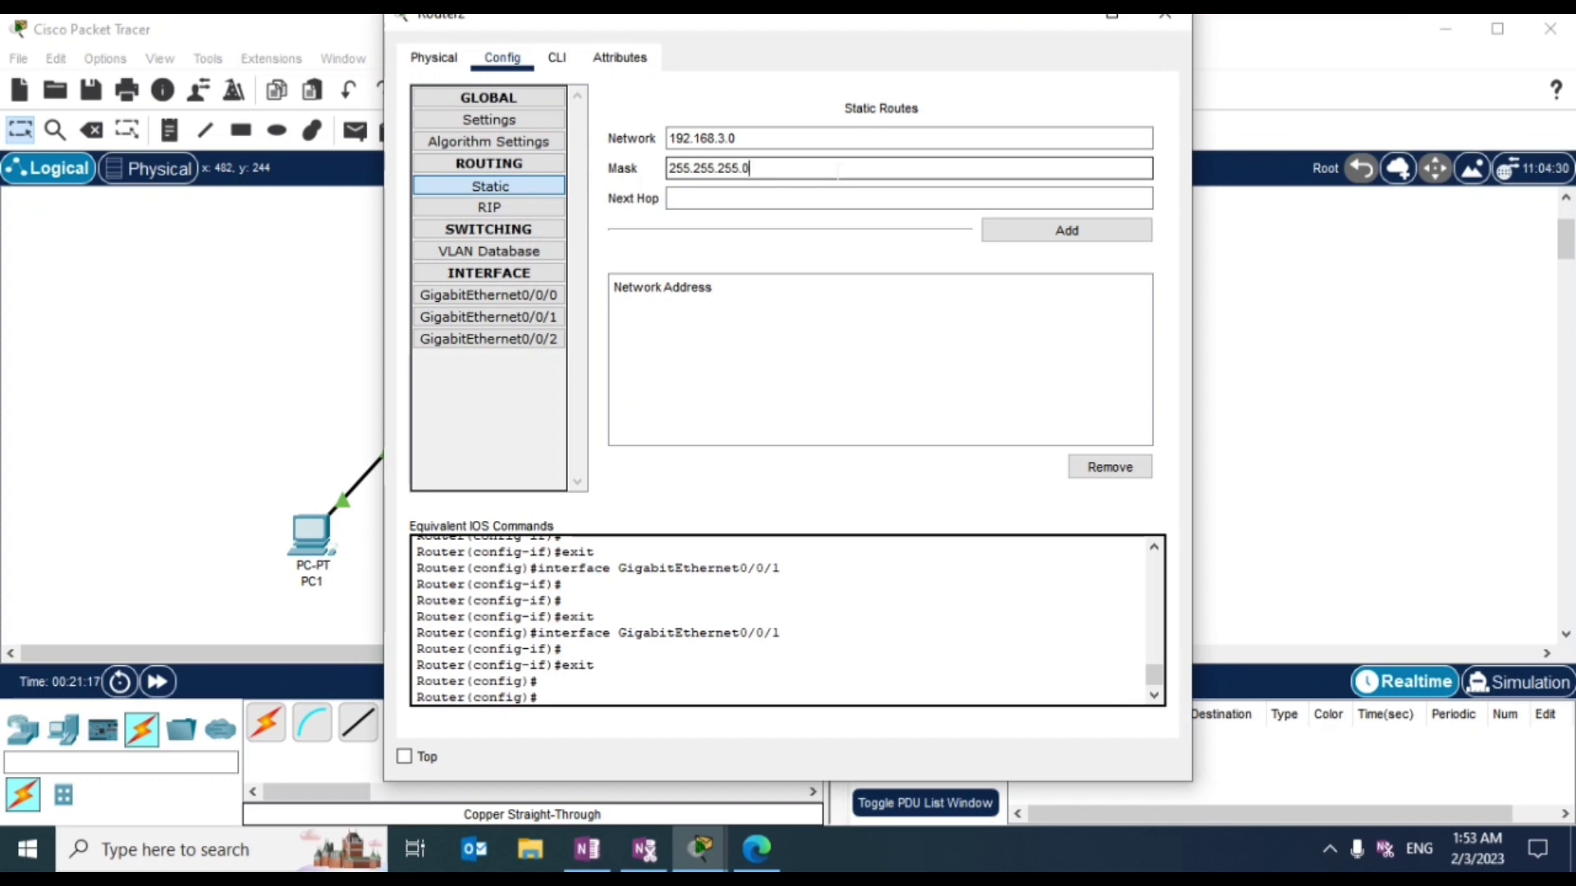
Step: Set the next hop to 192.168.2.2, add the static route to Router2, and close its window
left_click(835, 199)
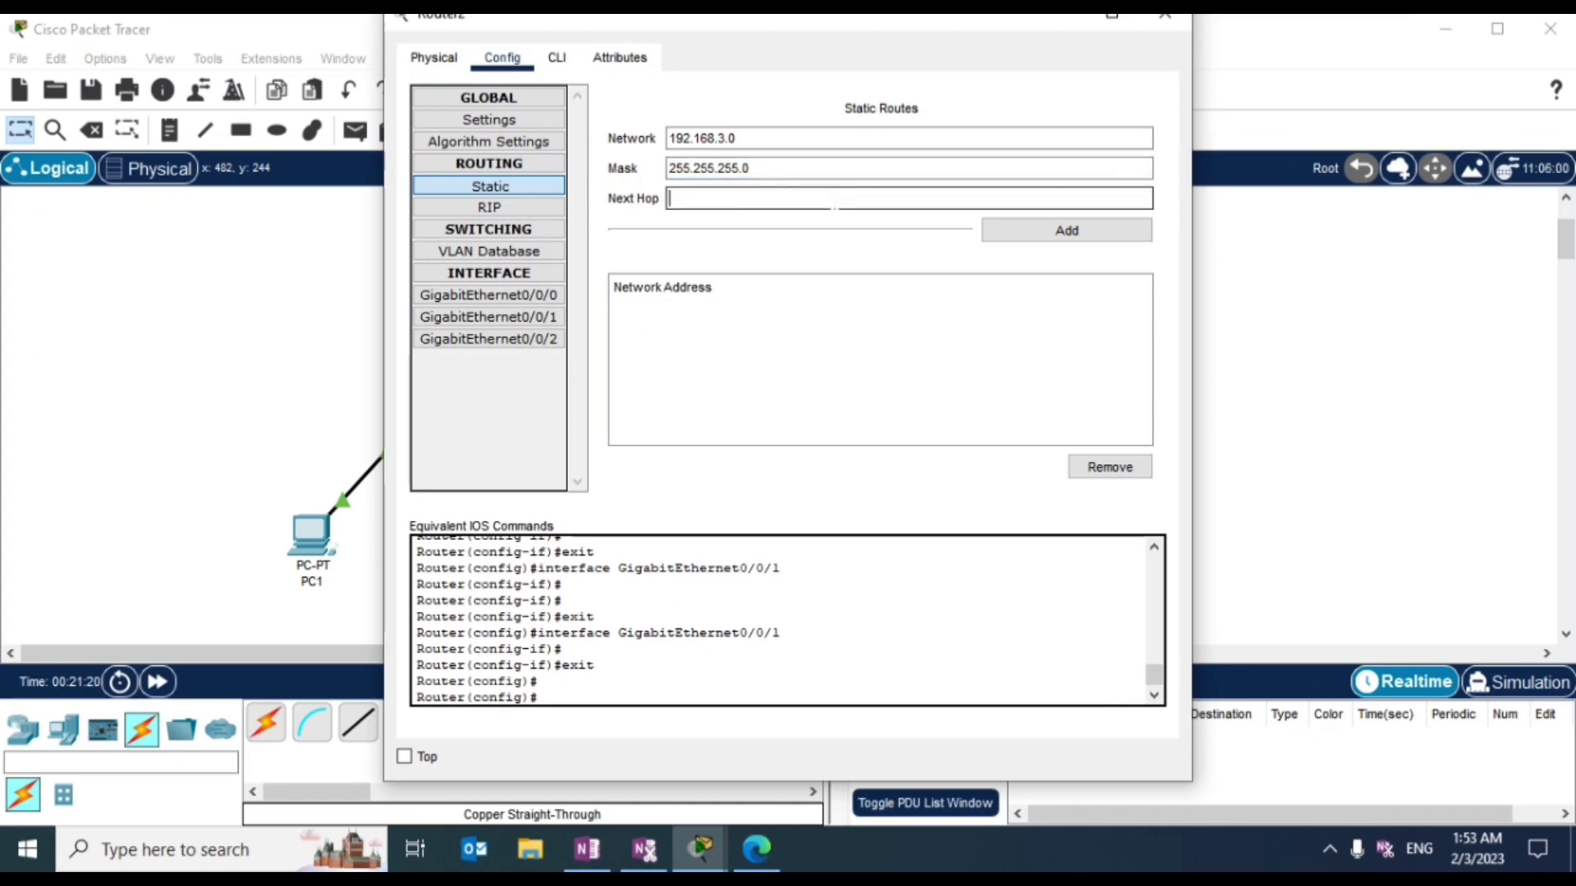
left_click_drag(648, 20, 771, 508)
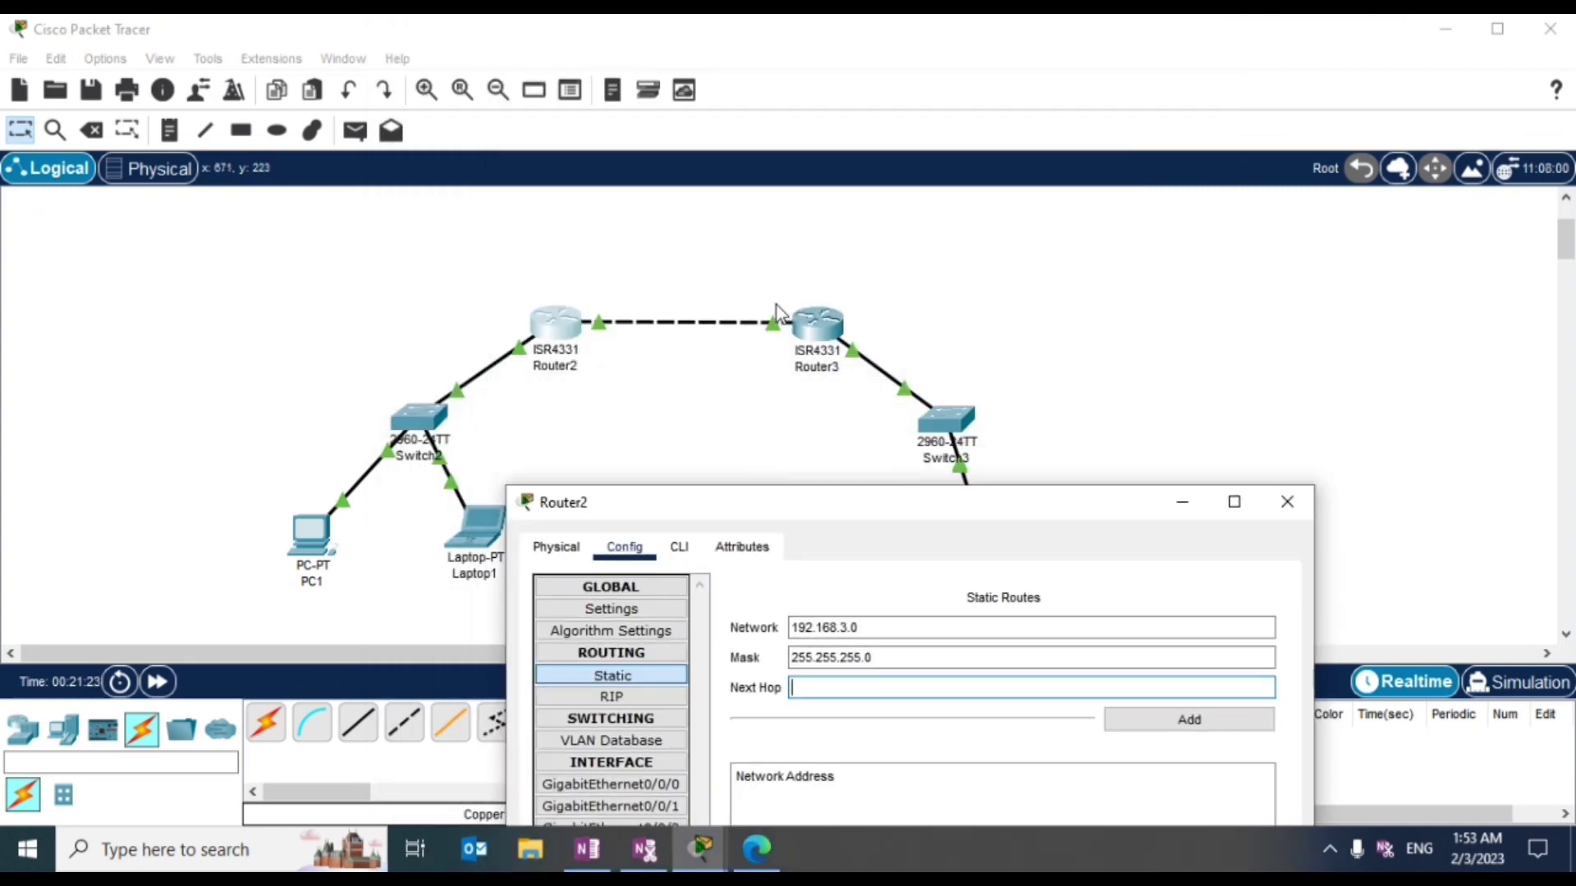
left_click_drag(787, 501, 765, 186)
type("19")
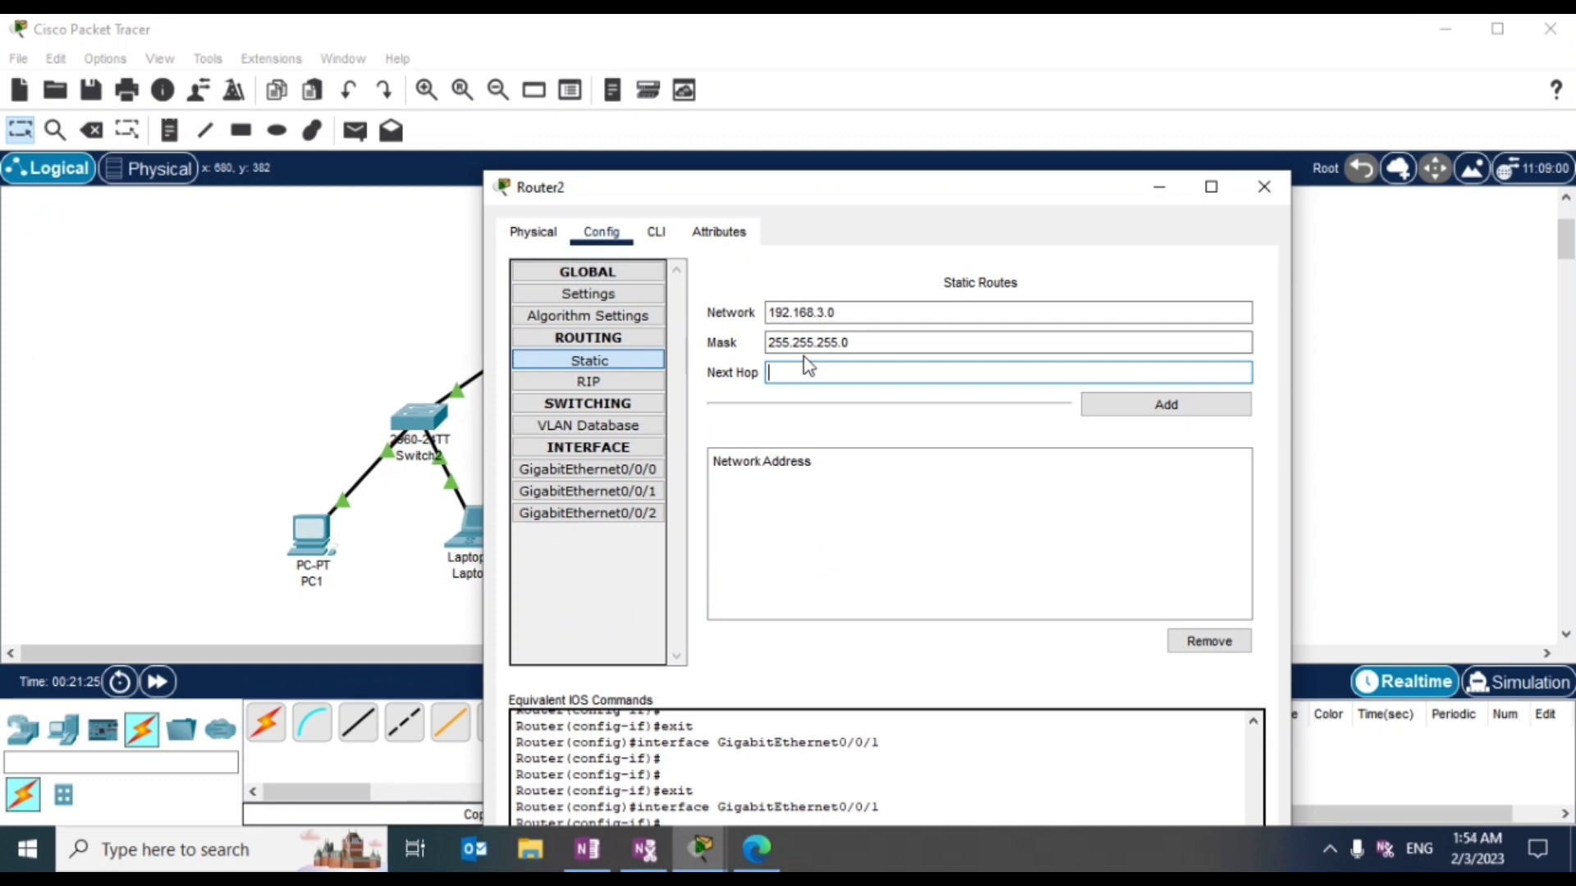
type("2.168.2.2")
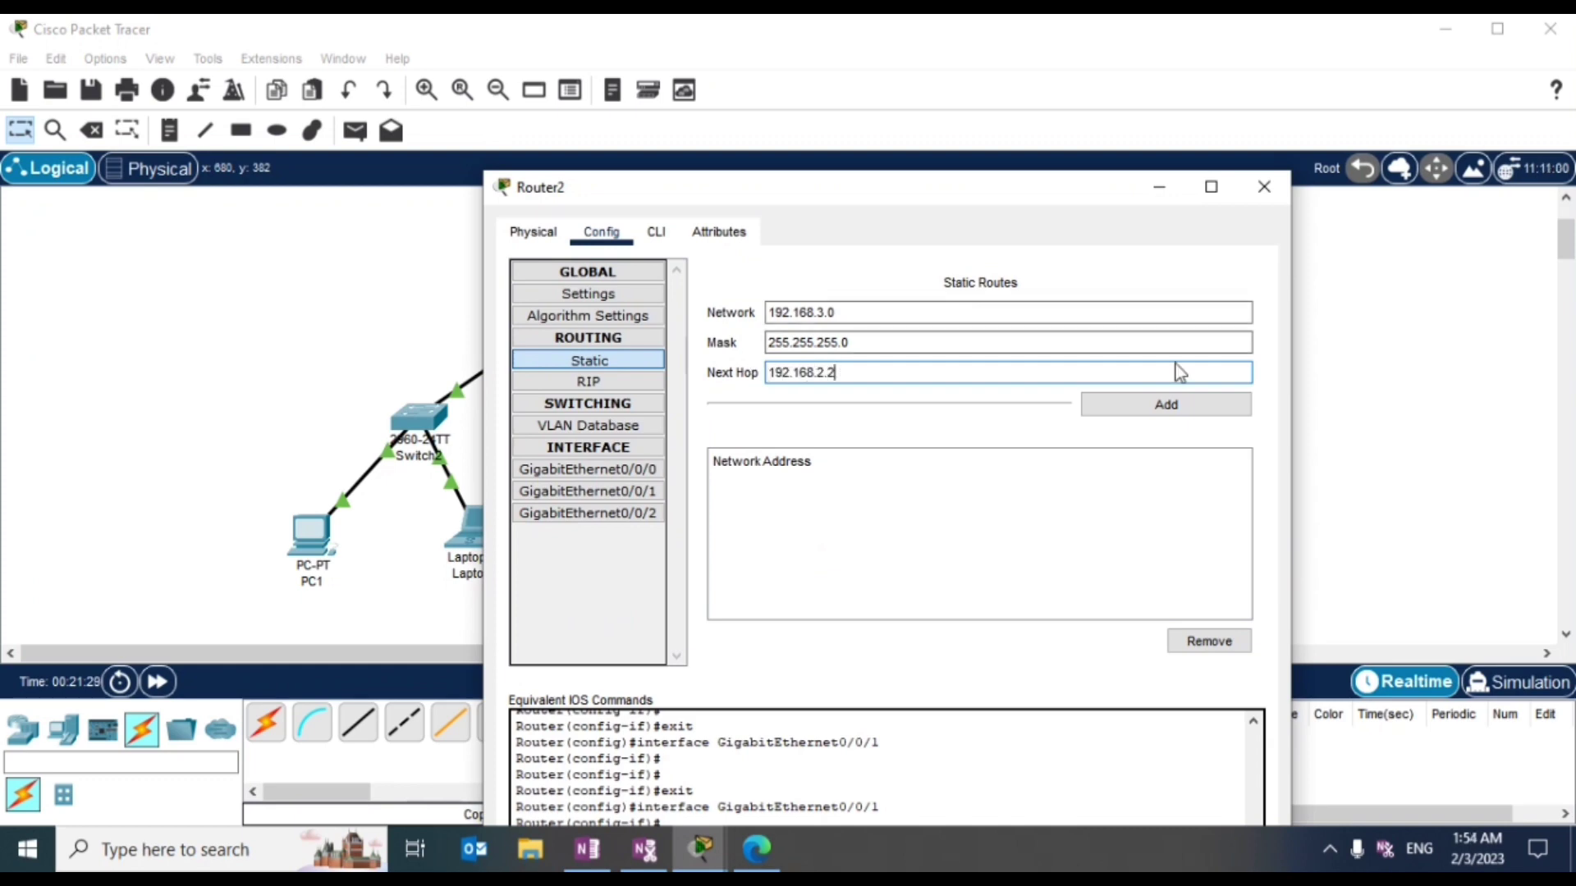
left_click(1166, 404)
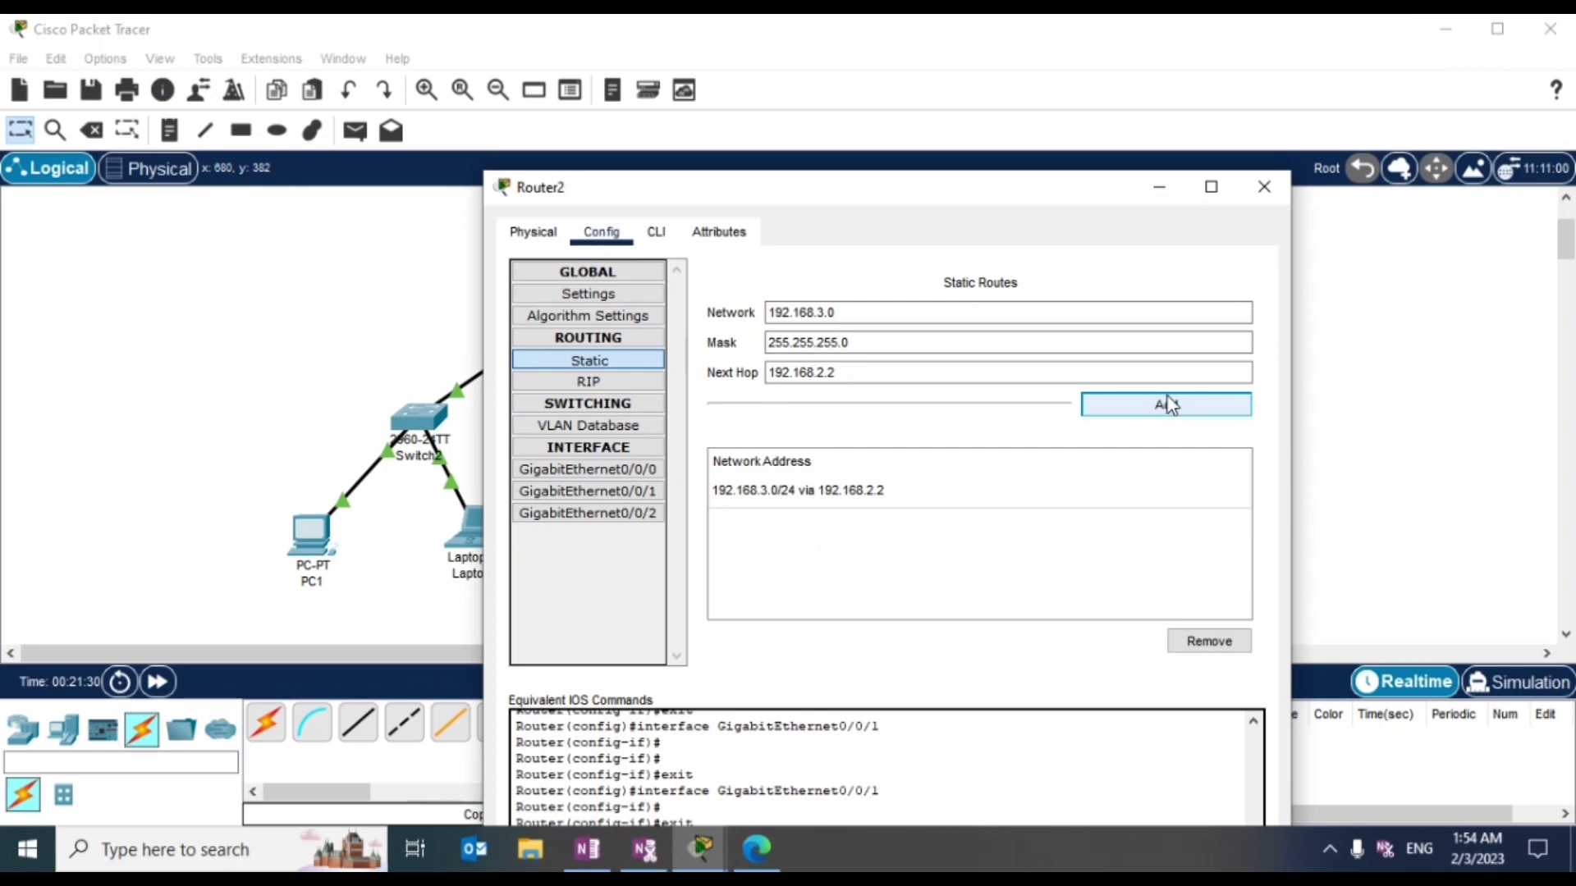
left_click(1265, 190)
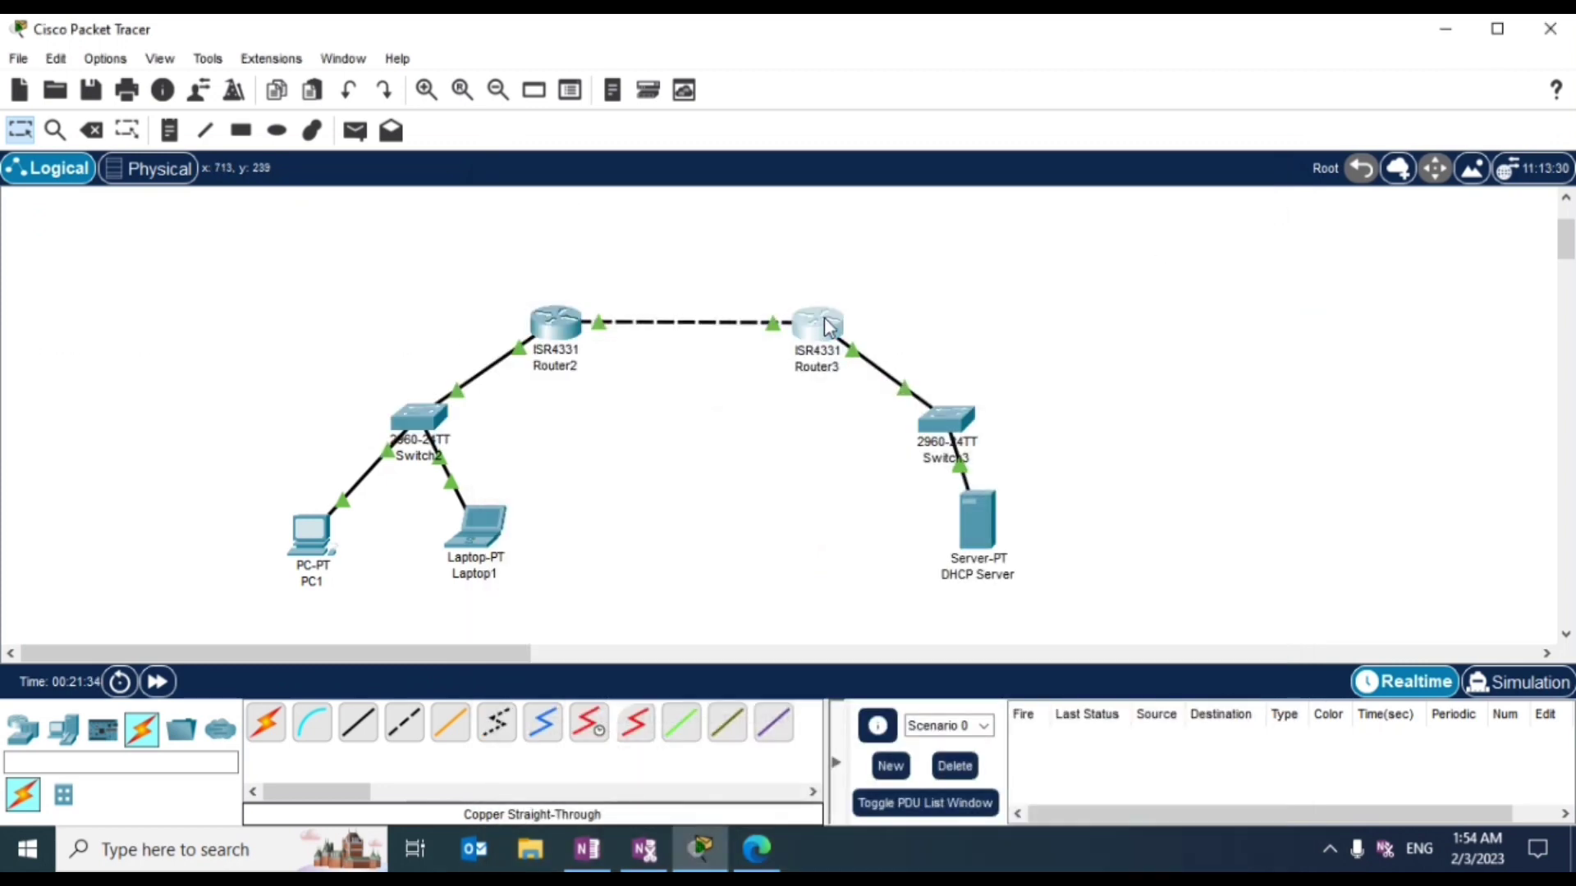
Step: Open Router3's static routing settings and enter network 192.168.1.0 with mask 255.255.255.0
left_click(828, 327)
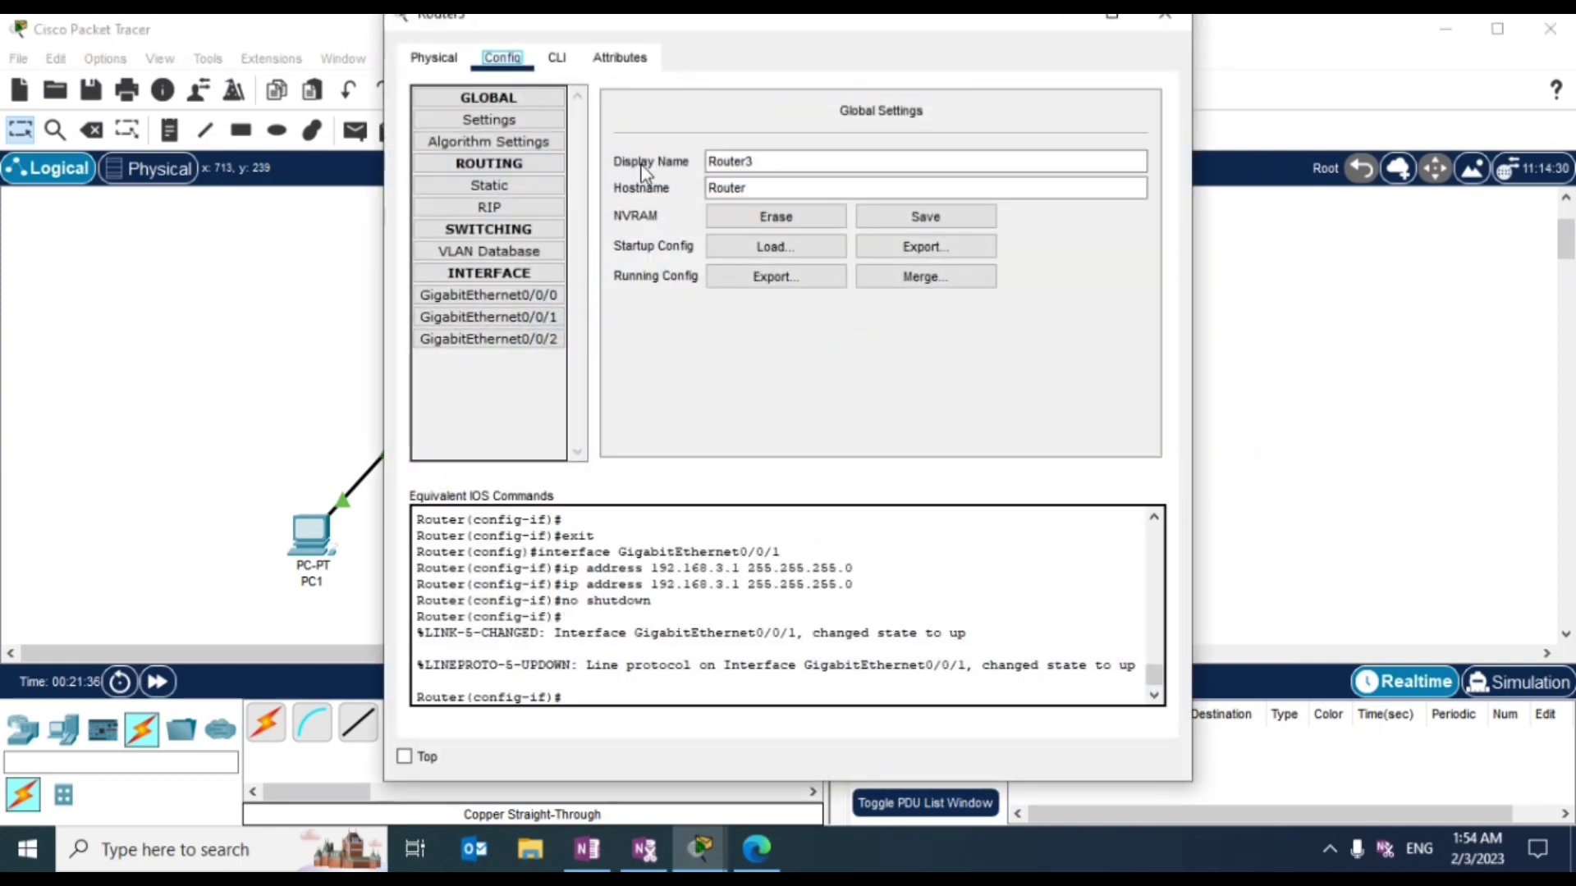
left_click_drag(620, 17, 615, 601)
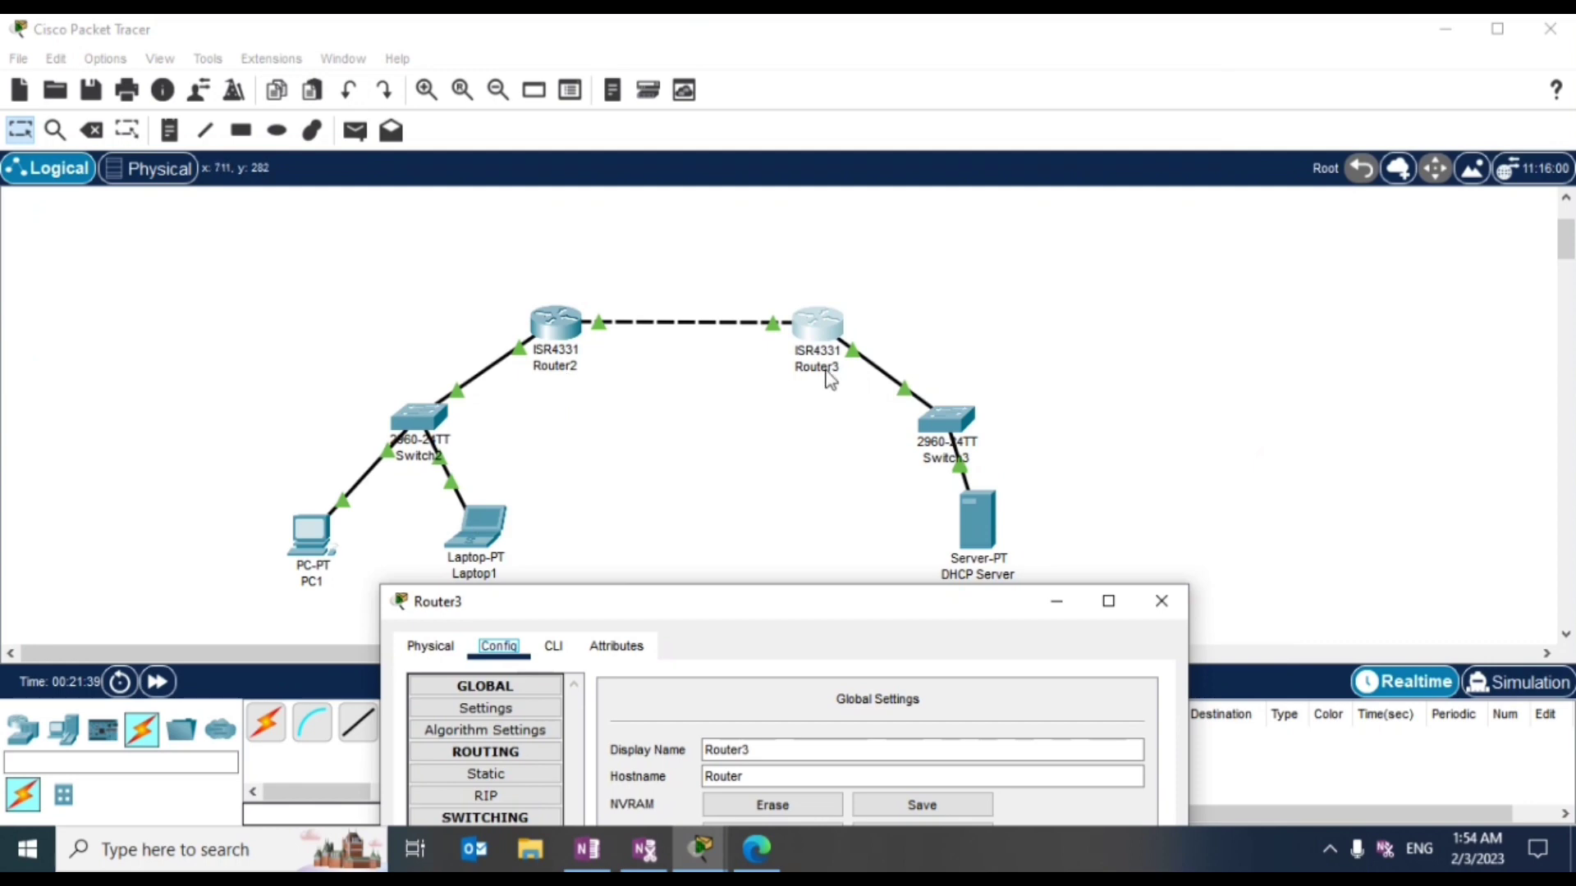
left_click_drag(826, 616, 792, 149)
left_click(495, 310)
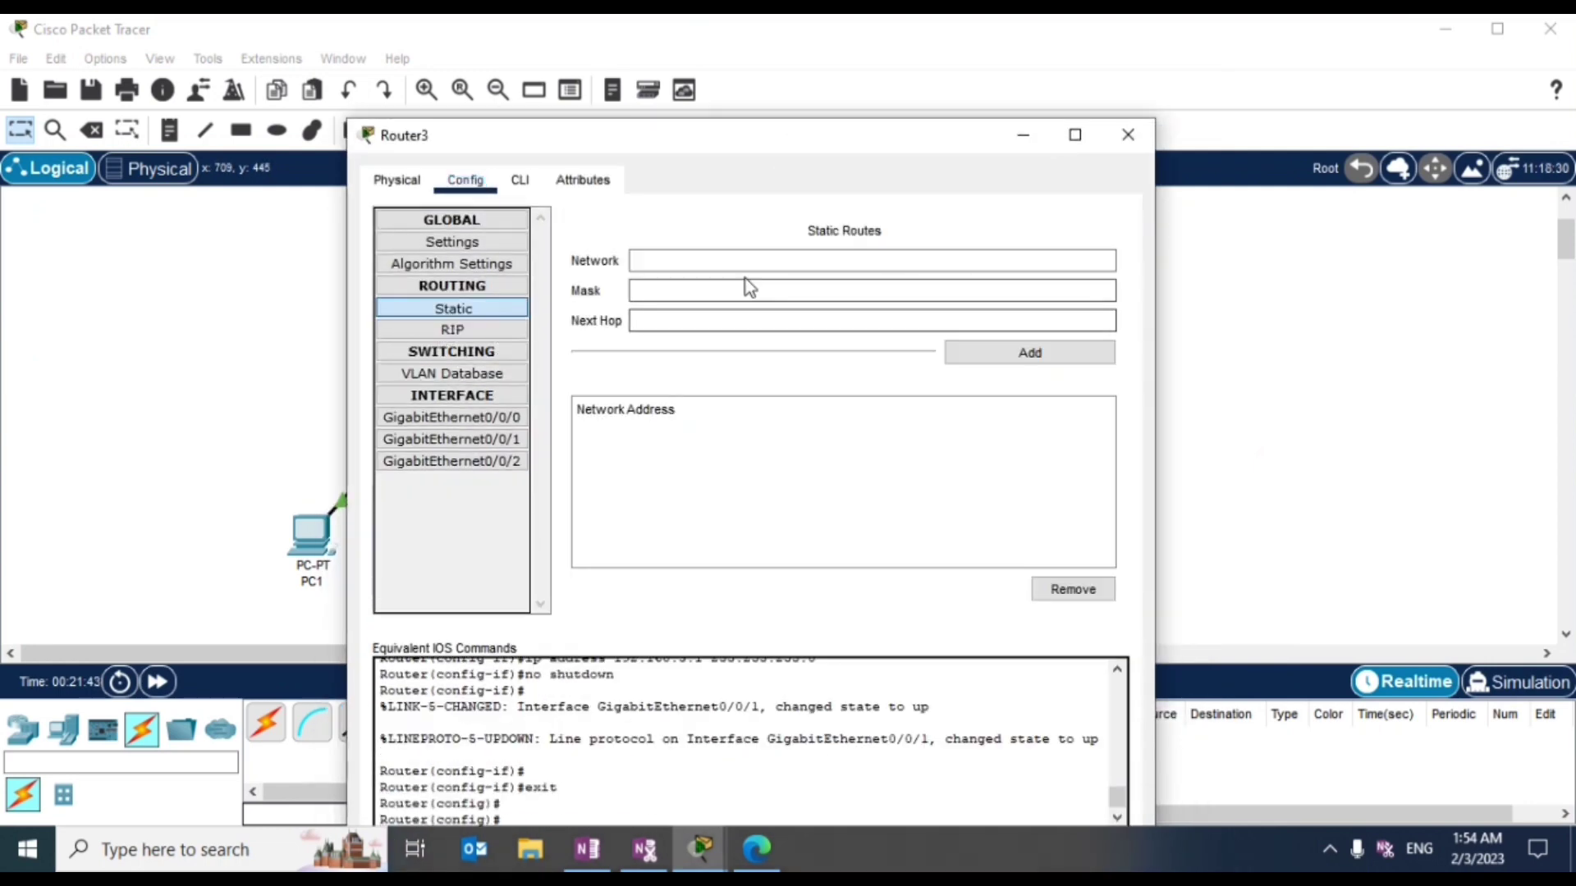
type("192.168")
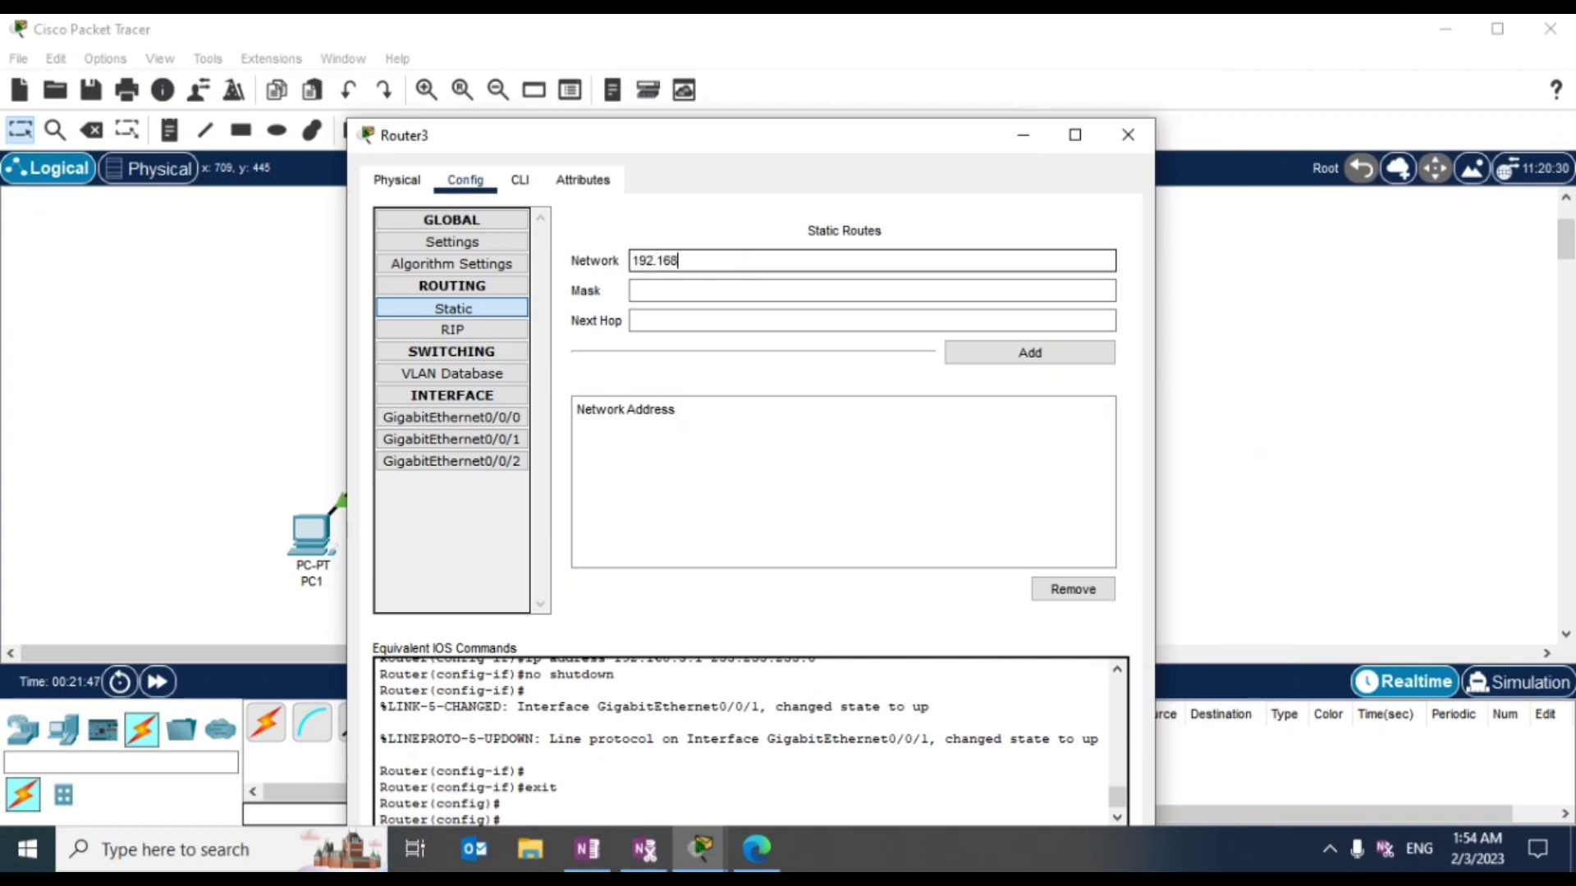
type(".1.0")
key("Tab")
type("2")
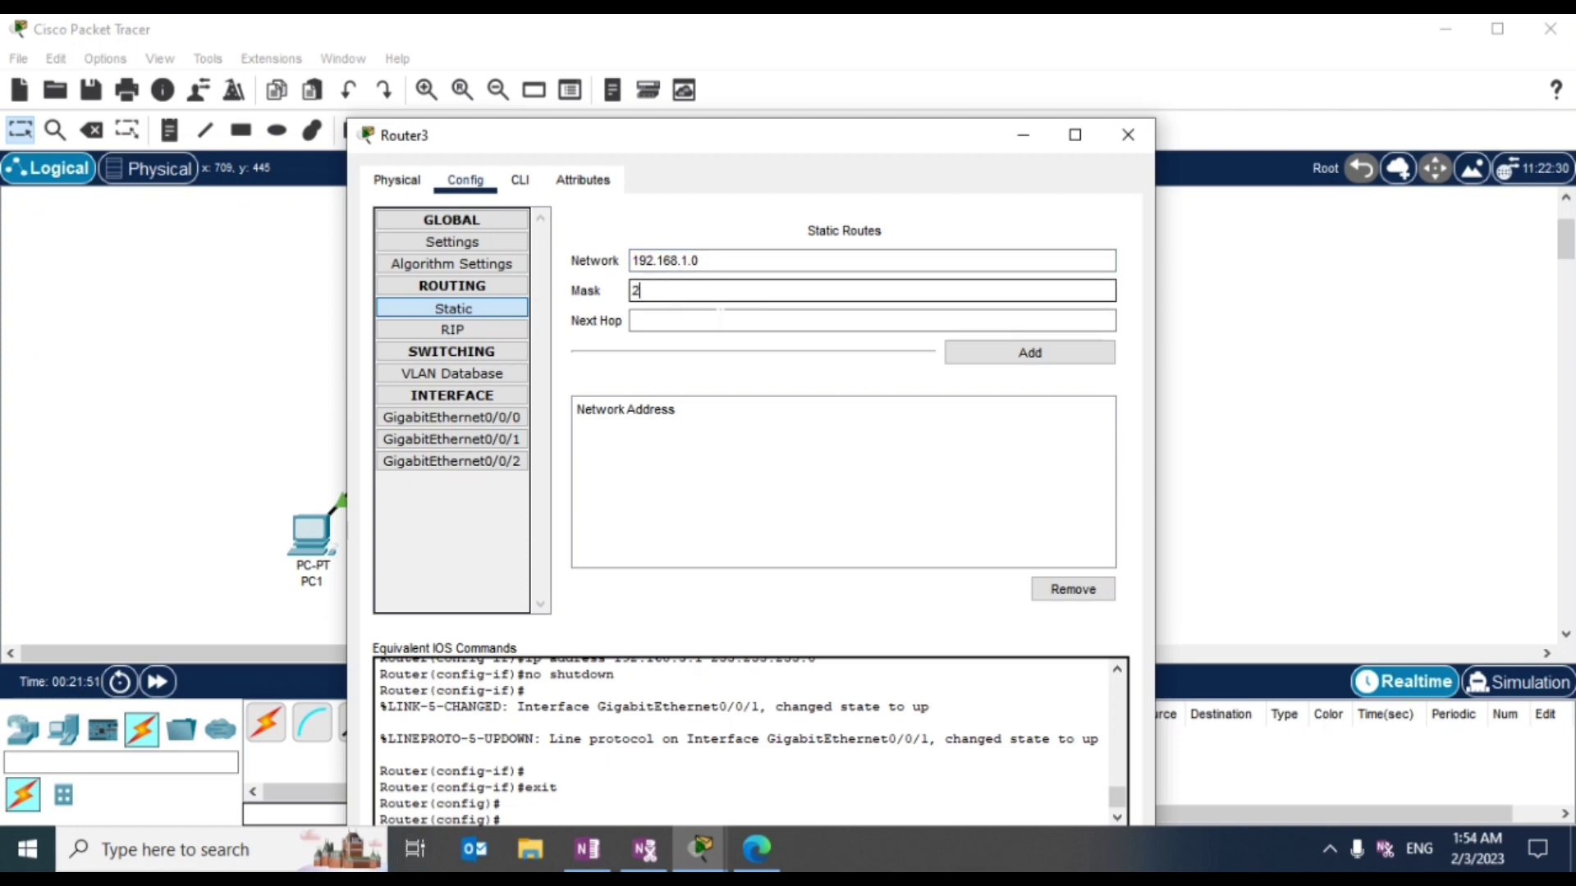
type("55.255.255.0")
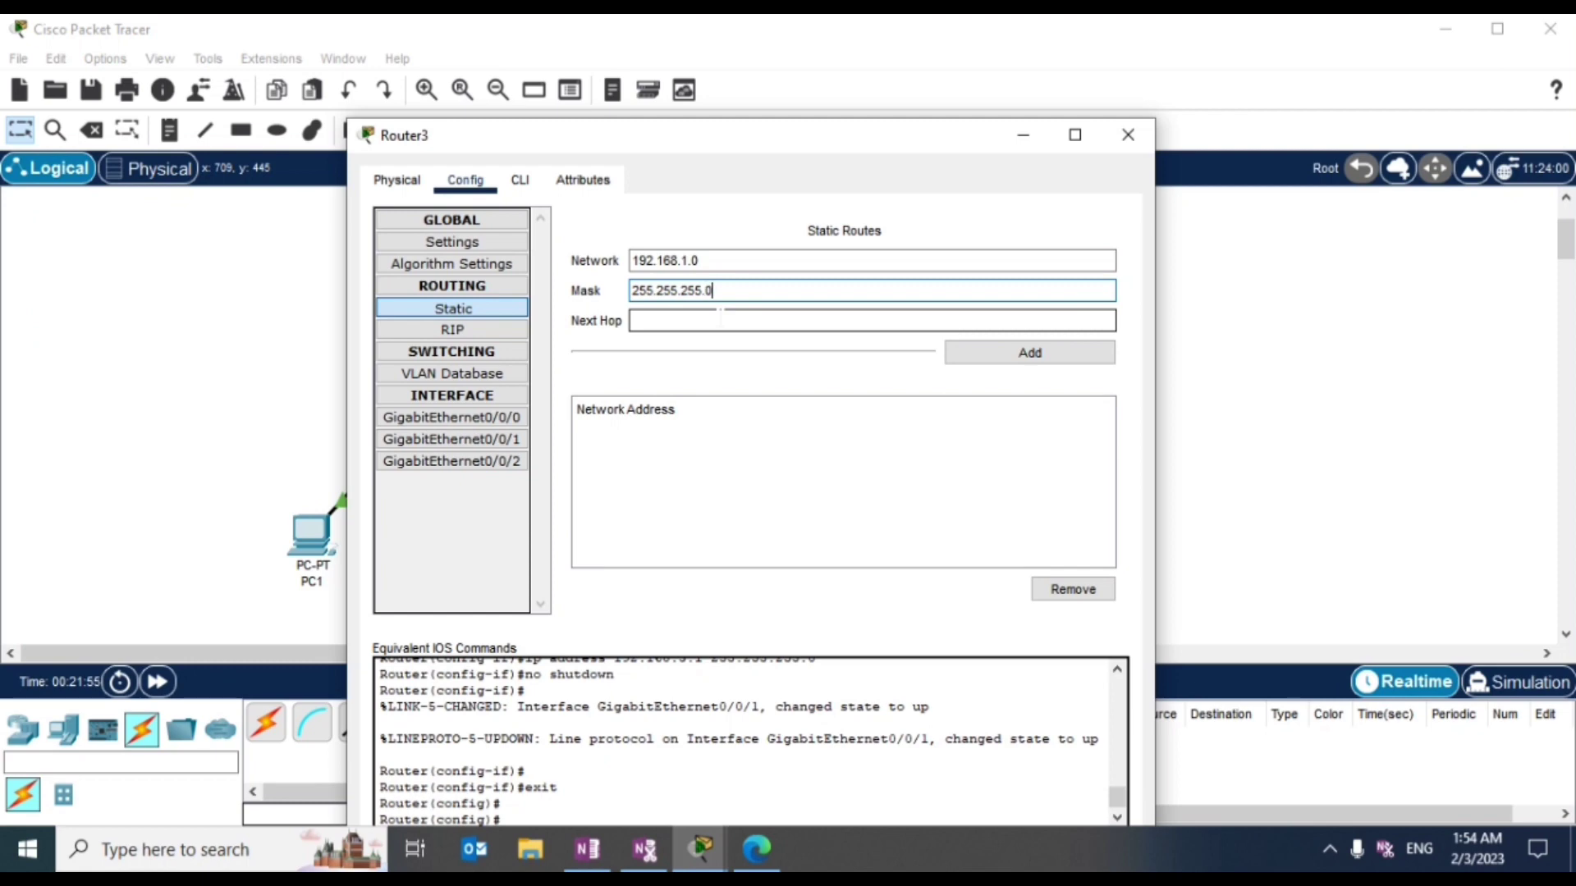
Step: Set the next hop to 192.168.2.1, add the static route to Router3, and close its window
left_click_drag(681, 141, 1121, 168)
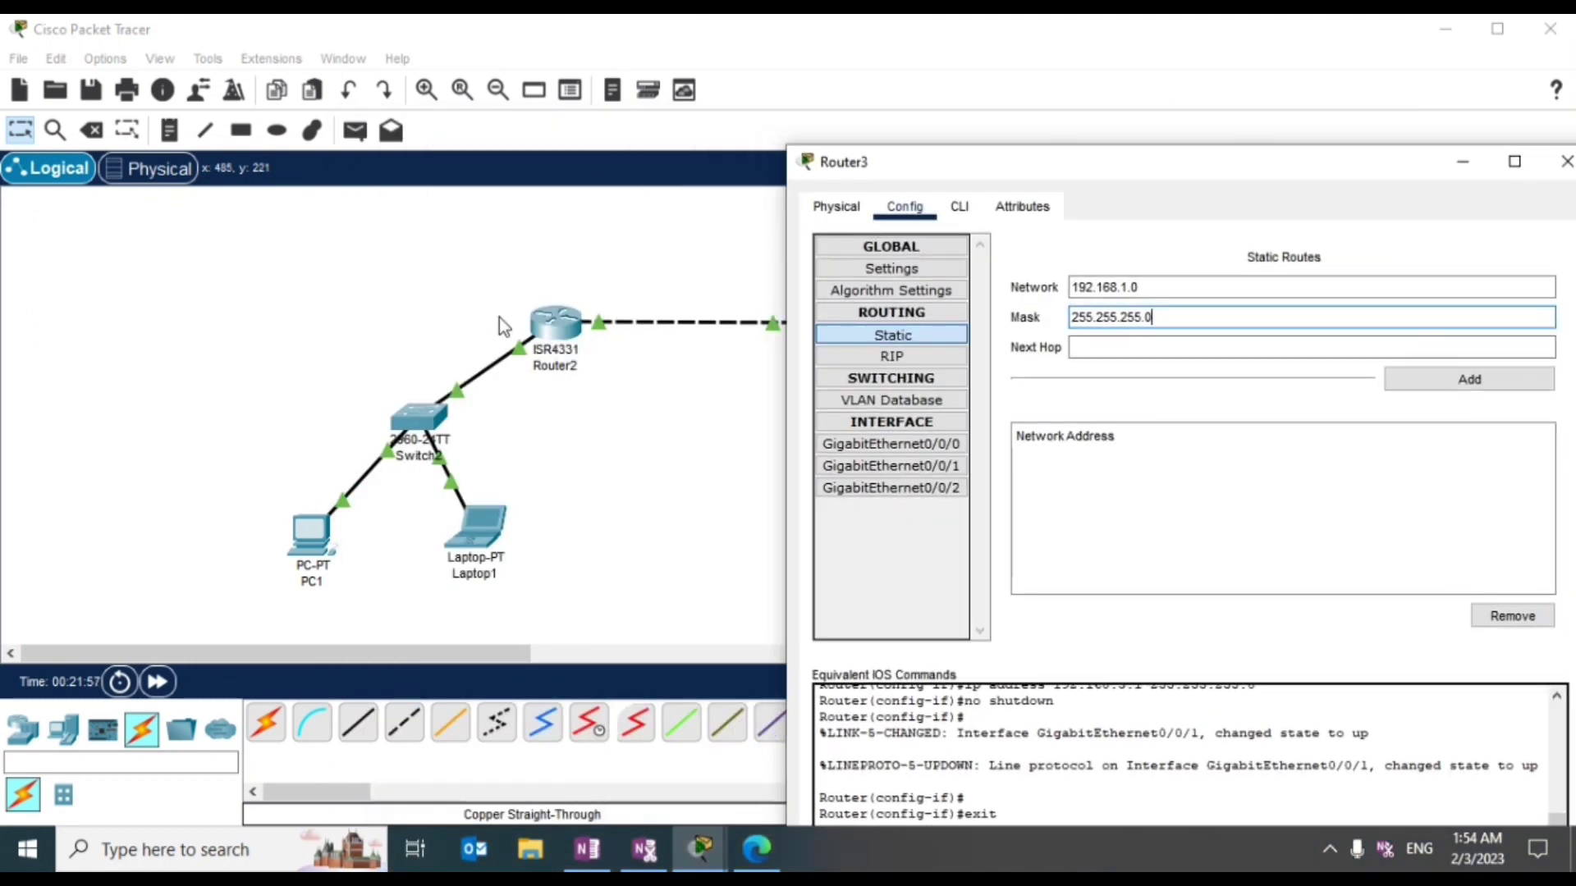
left_click(1071, 351)
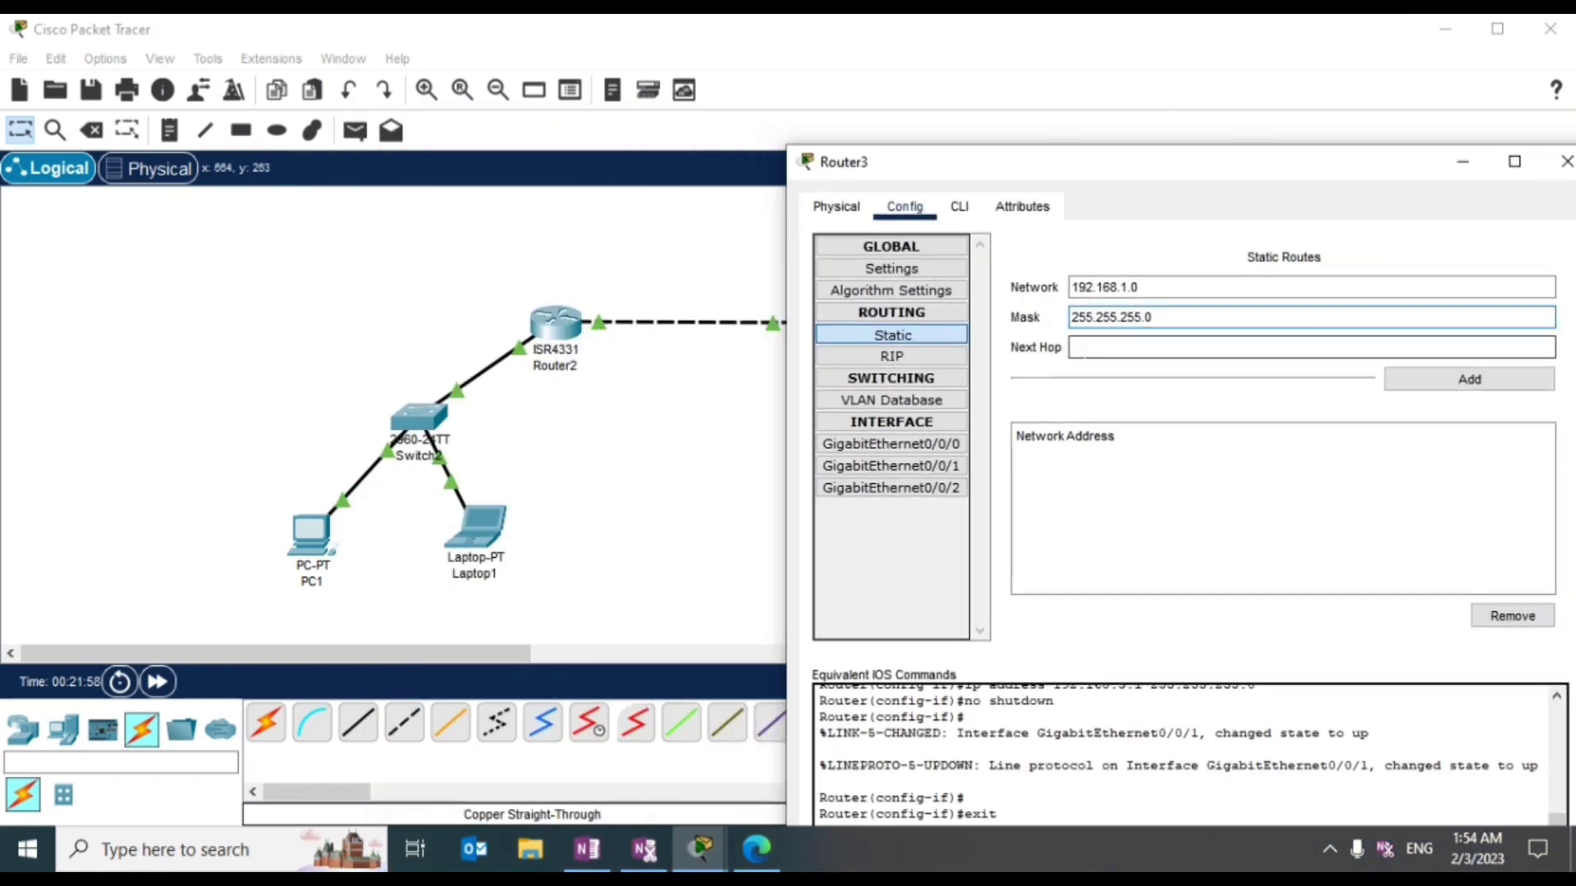
type("192")
type(".1.168.2.")
type("168.2.1")
left_click(1469, 378)
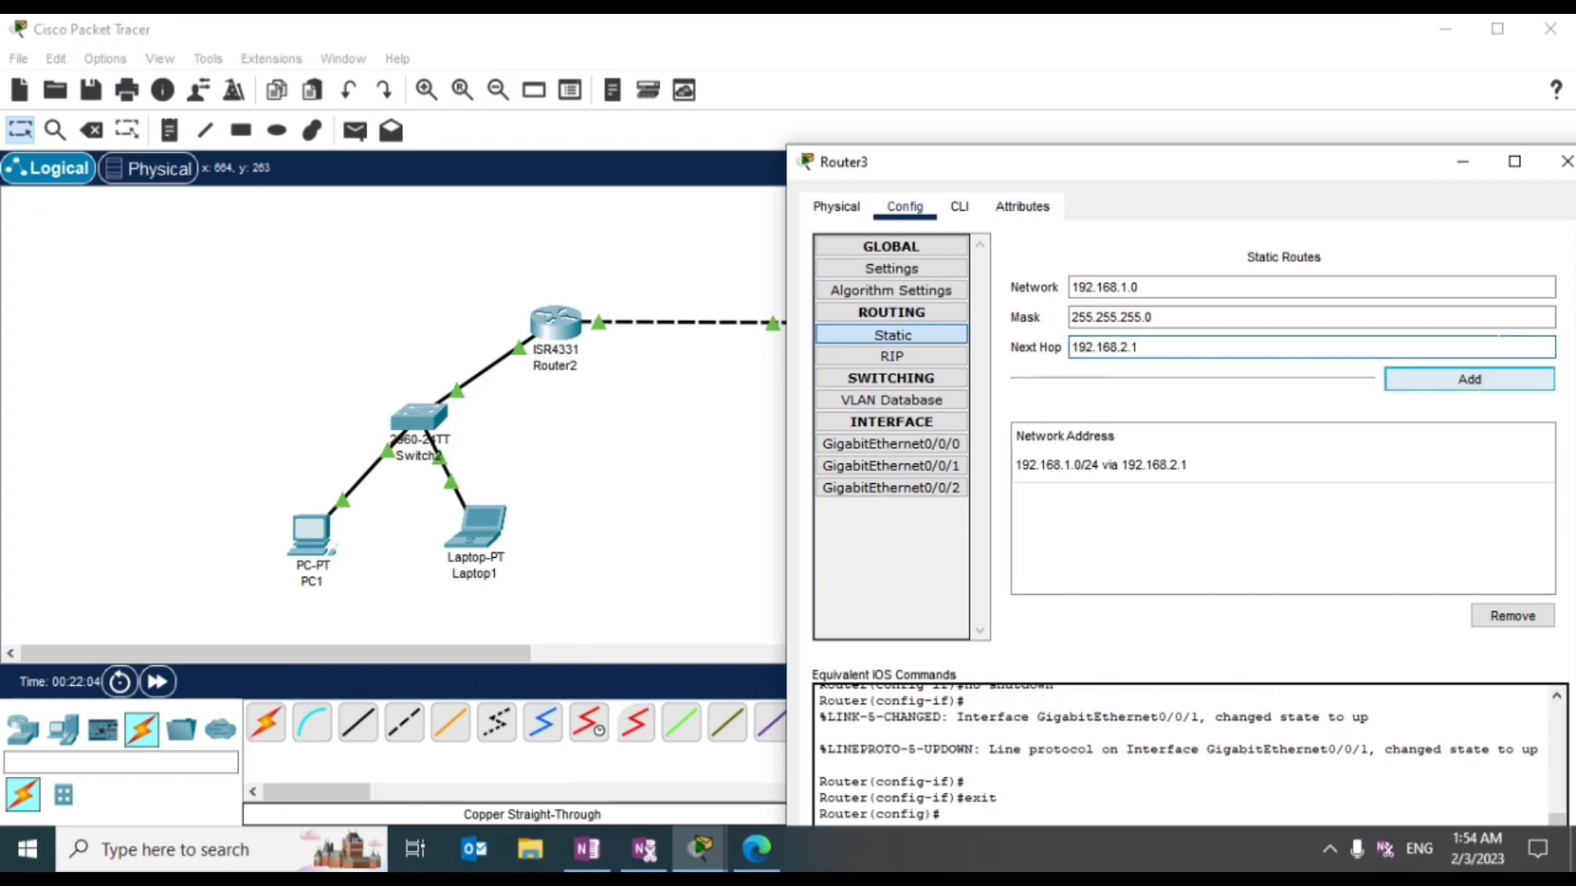
left_click(1566, 161)
Step: Inspect Router2's routing table for the static route, then close the table and leave the Inspect tool
left_click(55, 130)
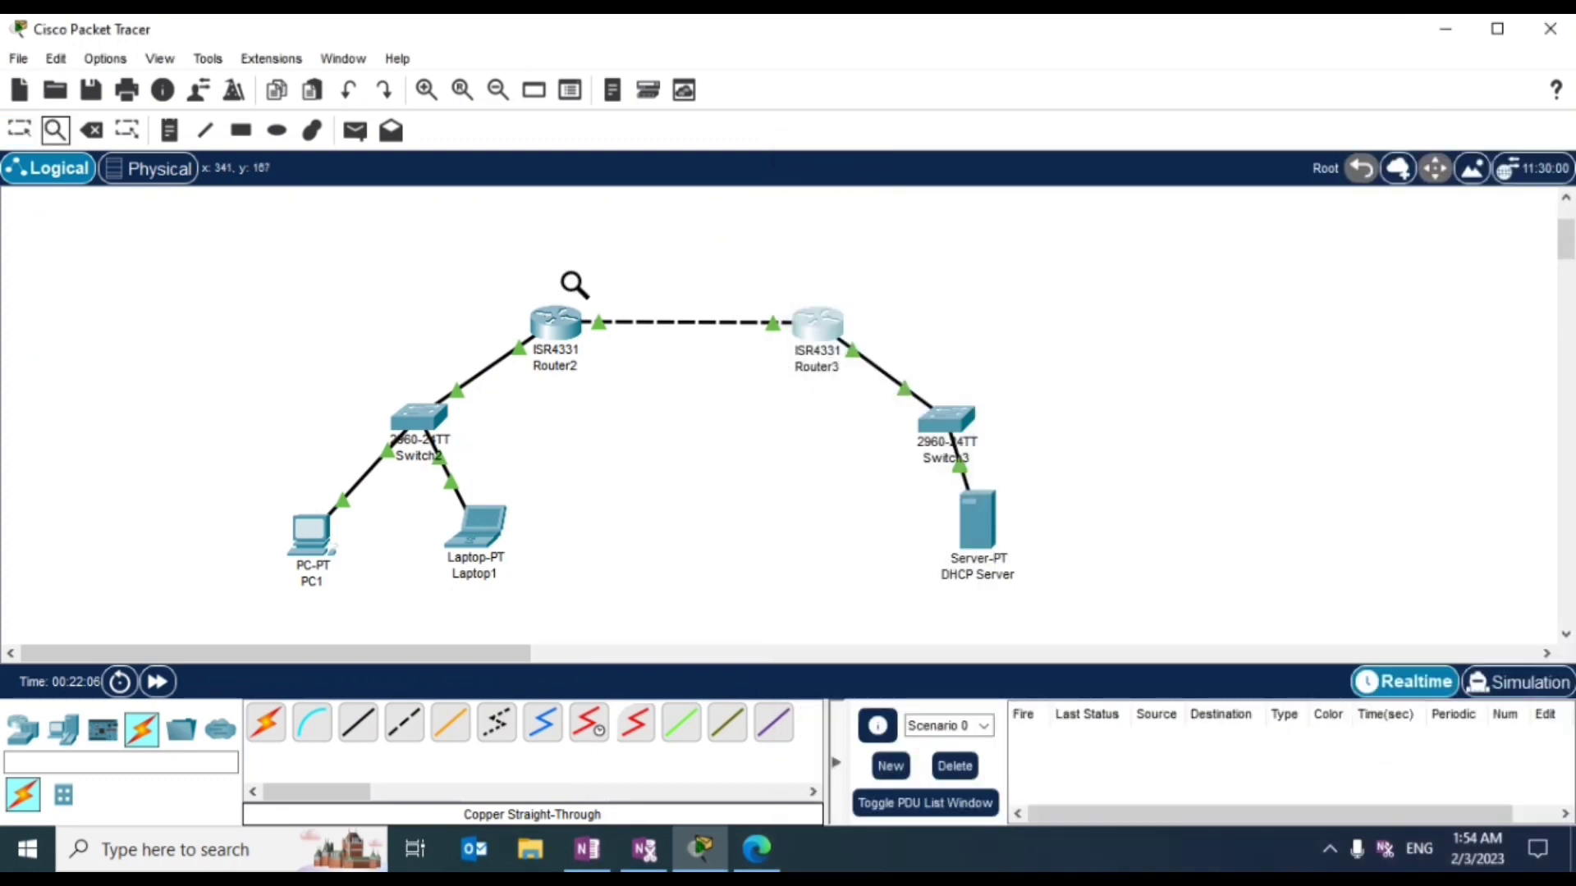
left_click(560, 325)
left_click(628, 343)
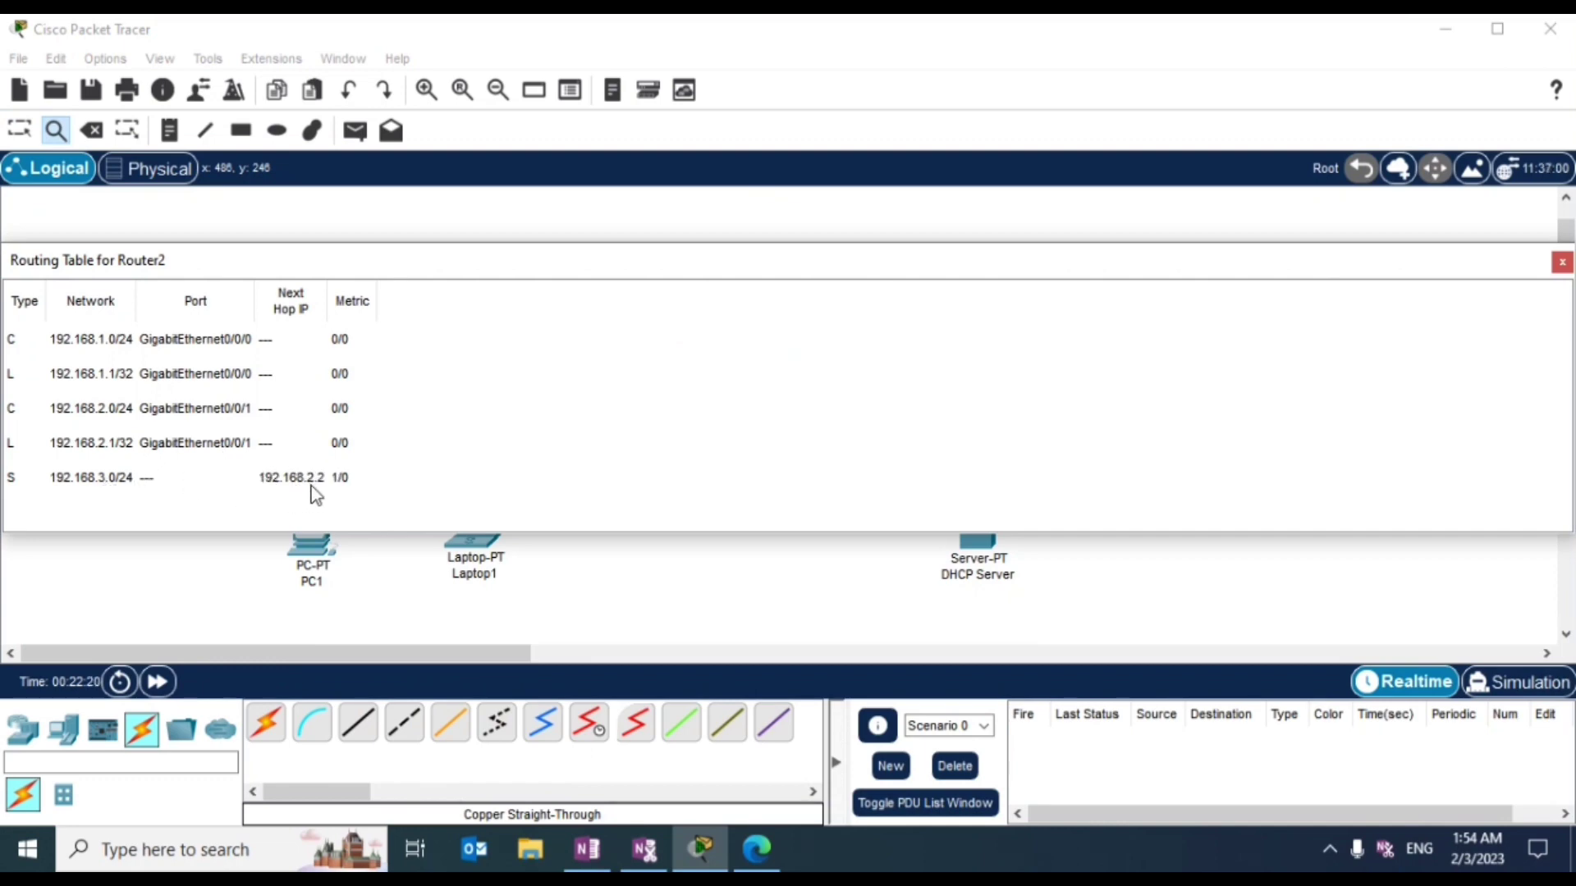
left_click(1561, 262)
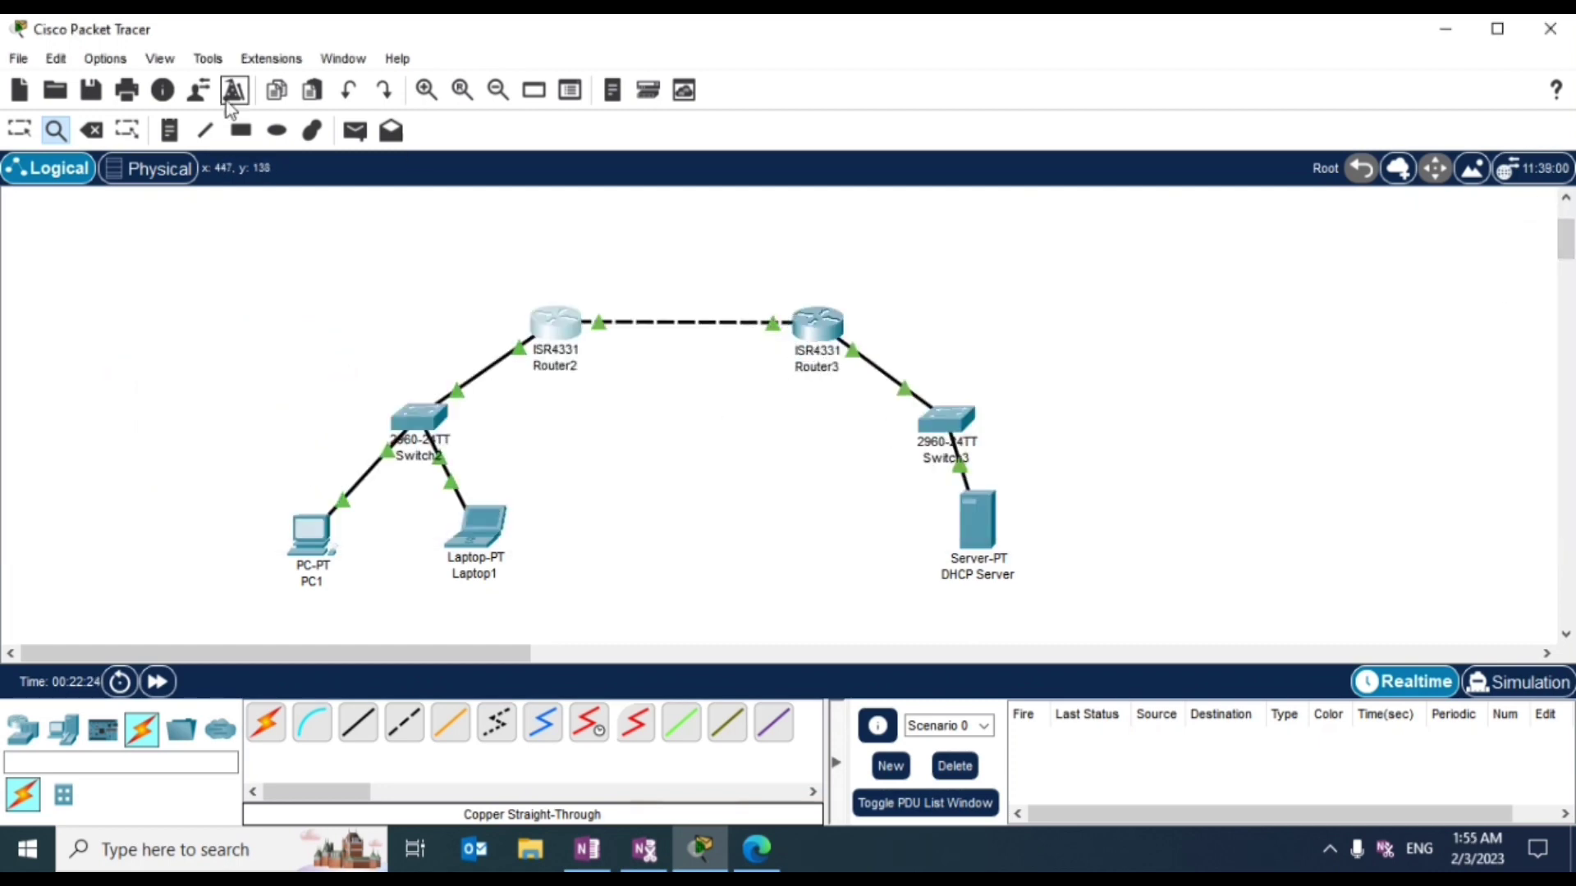
key("Escape")
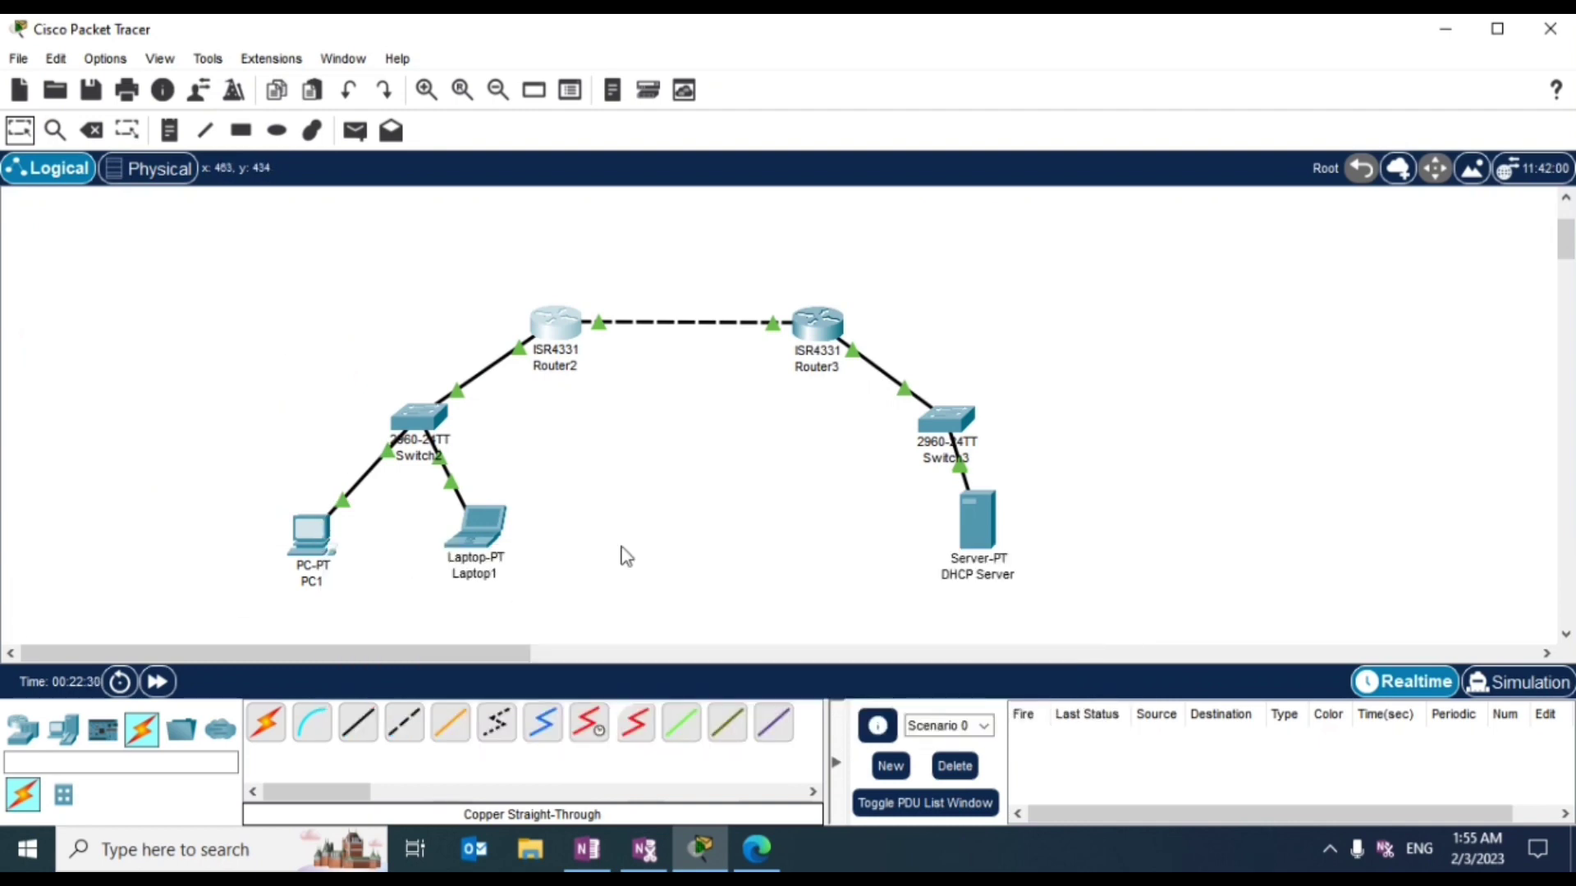
Step: Configure PC1 with static IPv4 address 192.168.1.2, subnet mask 255.255.255.0 and default gateway 192.168.1.1
left_click(332, 551)
left_click(307, 614)
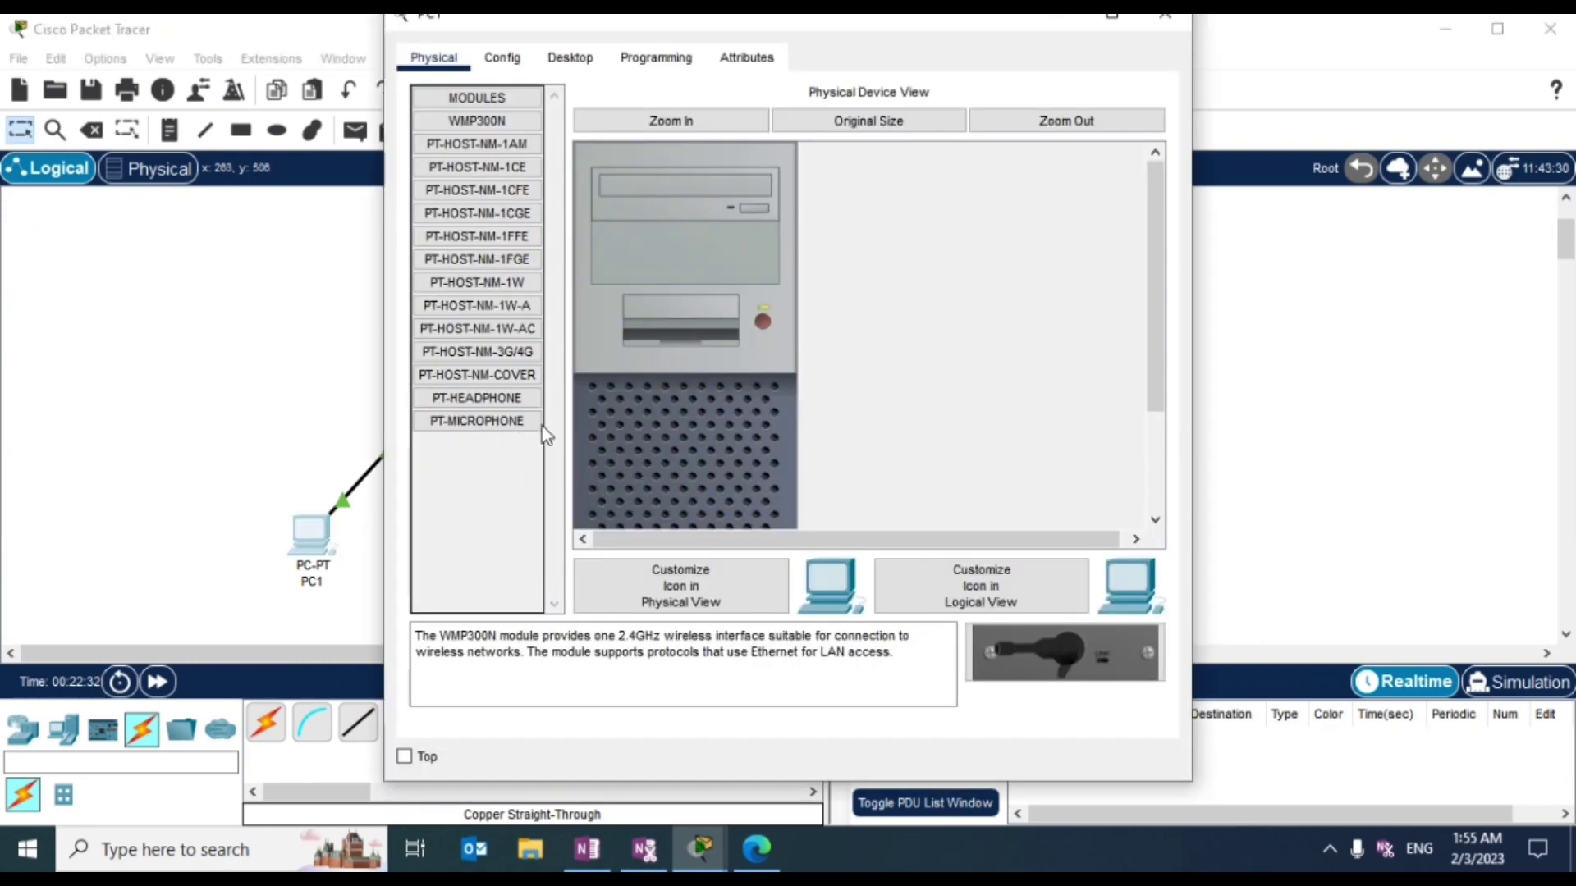
left_click(570, 59)
left_click(485, 174)
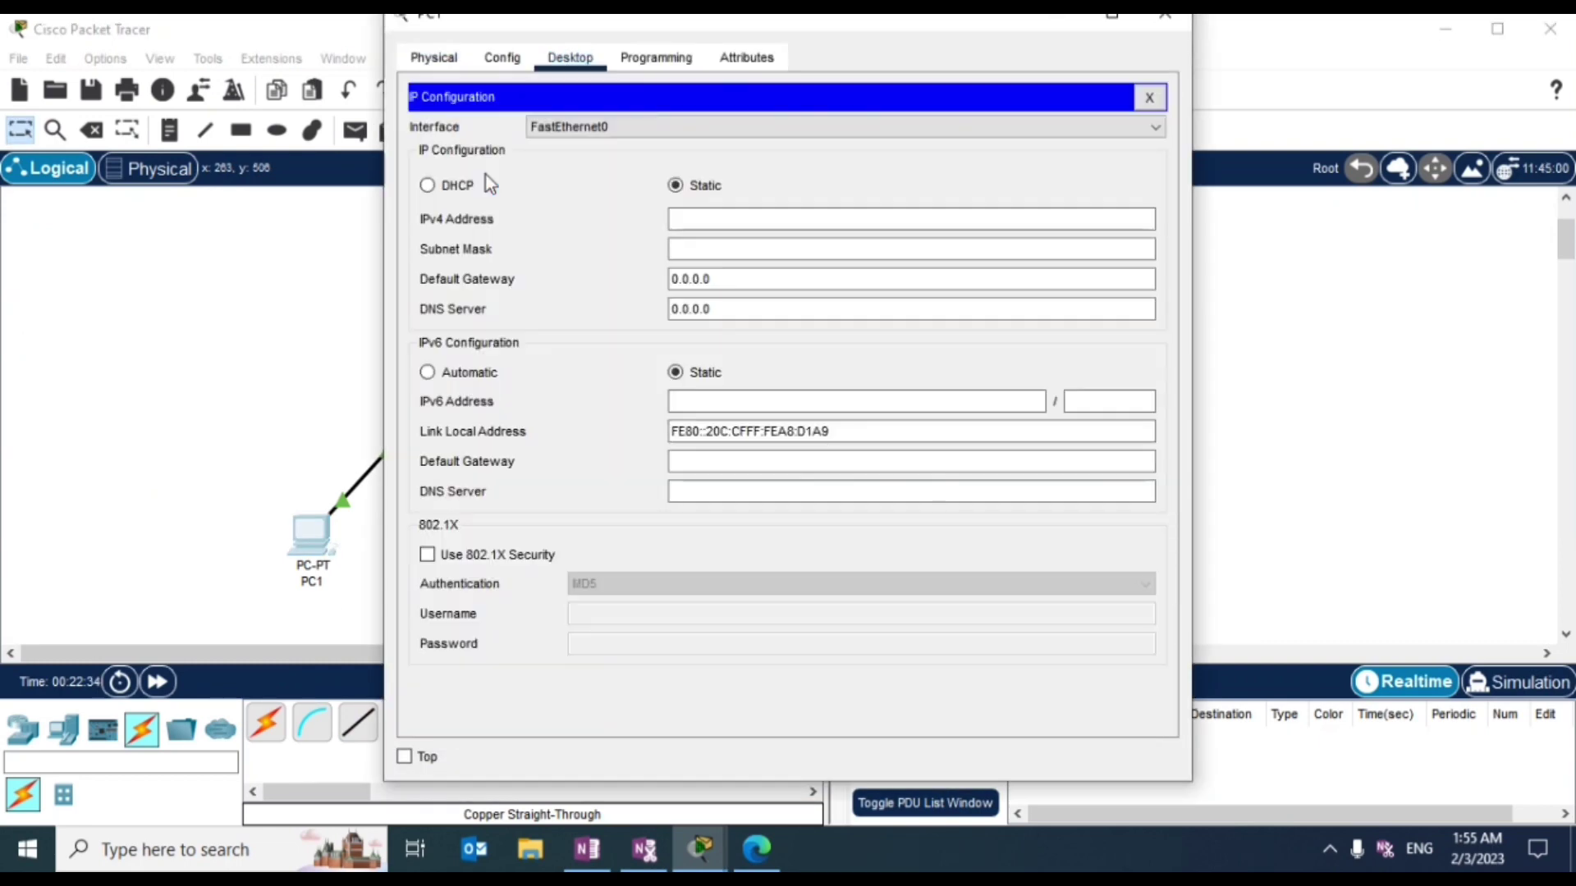
type("192")
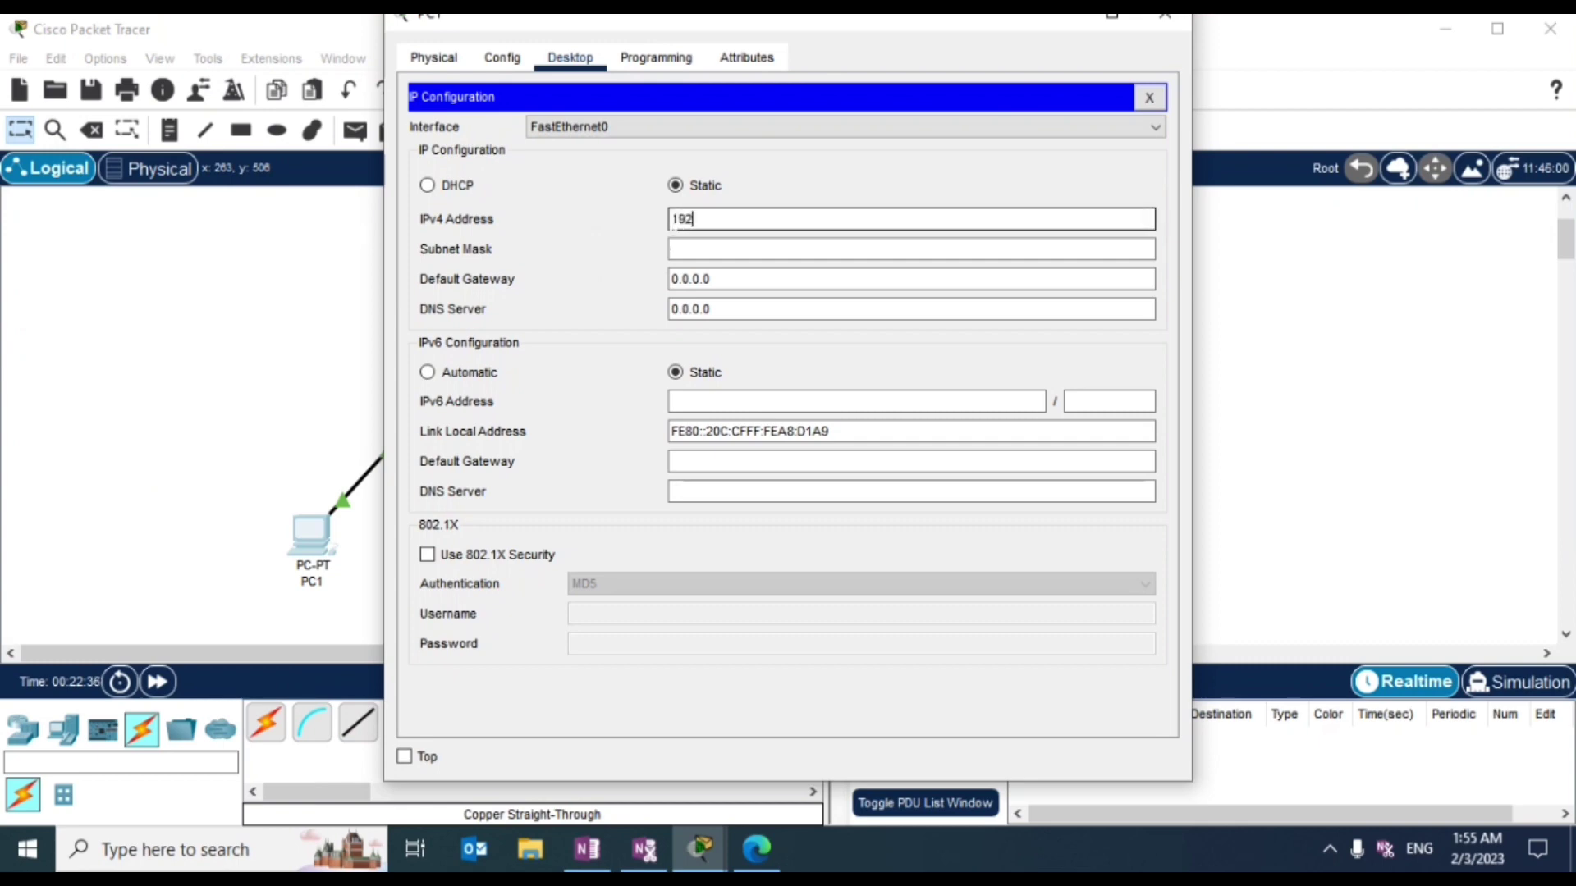
type(".168.1.2")
key("Tab")
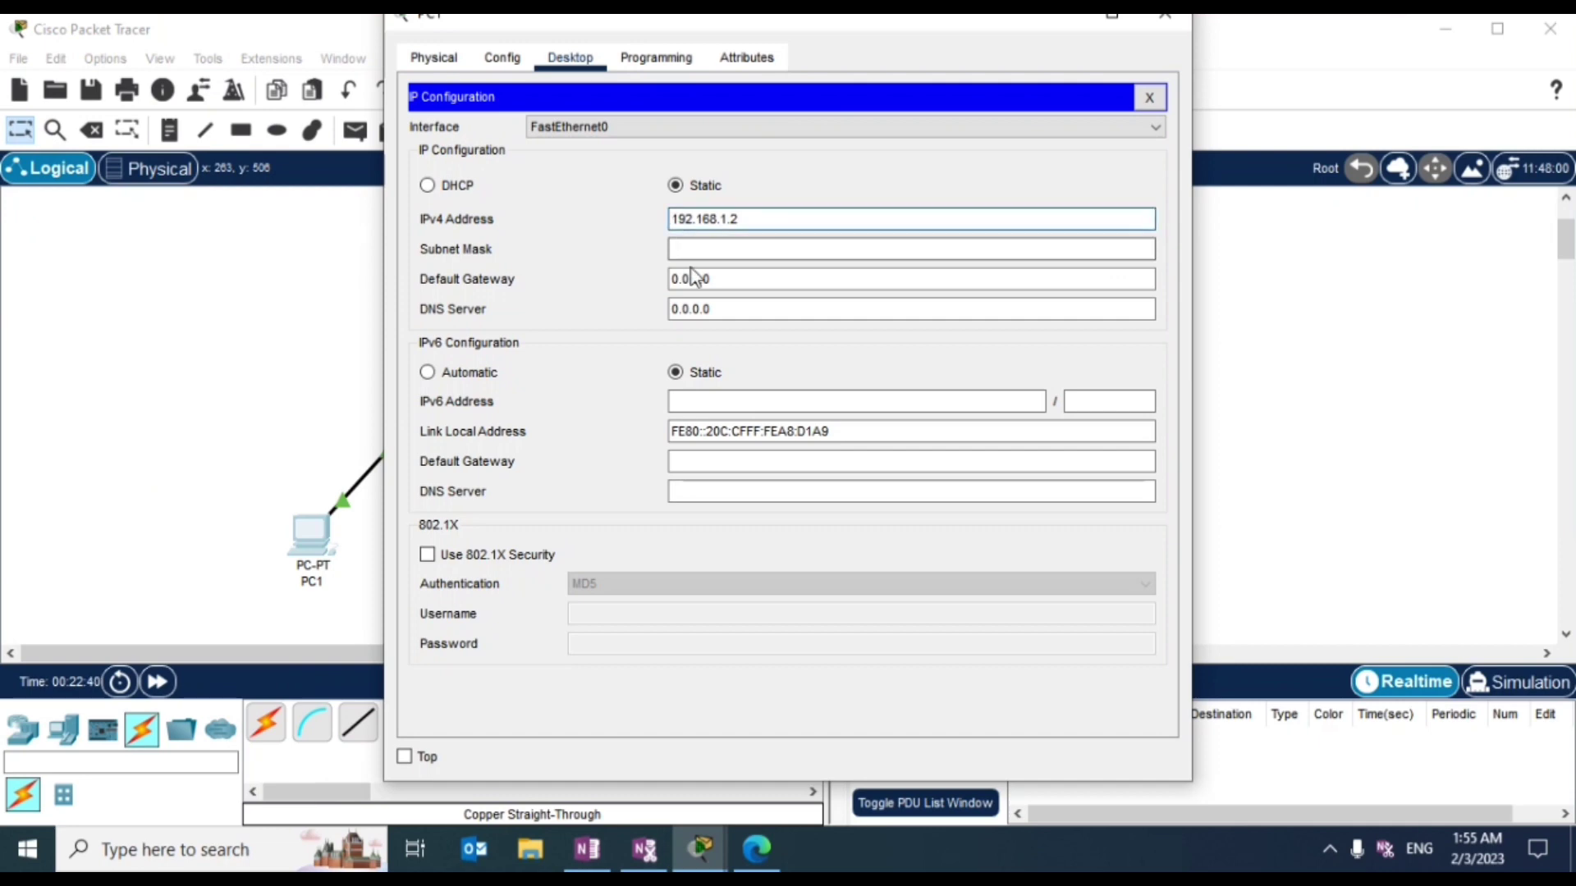
key("Tab")
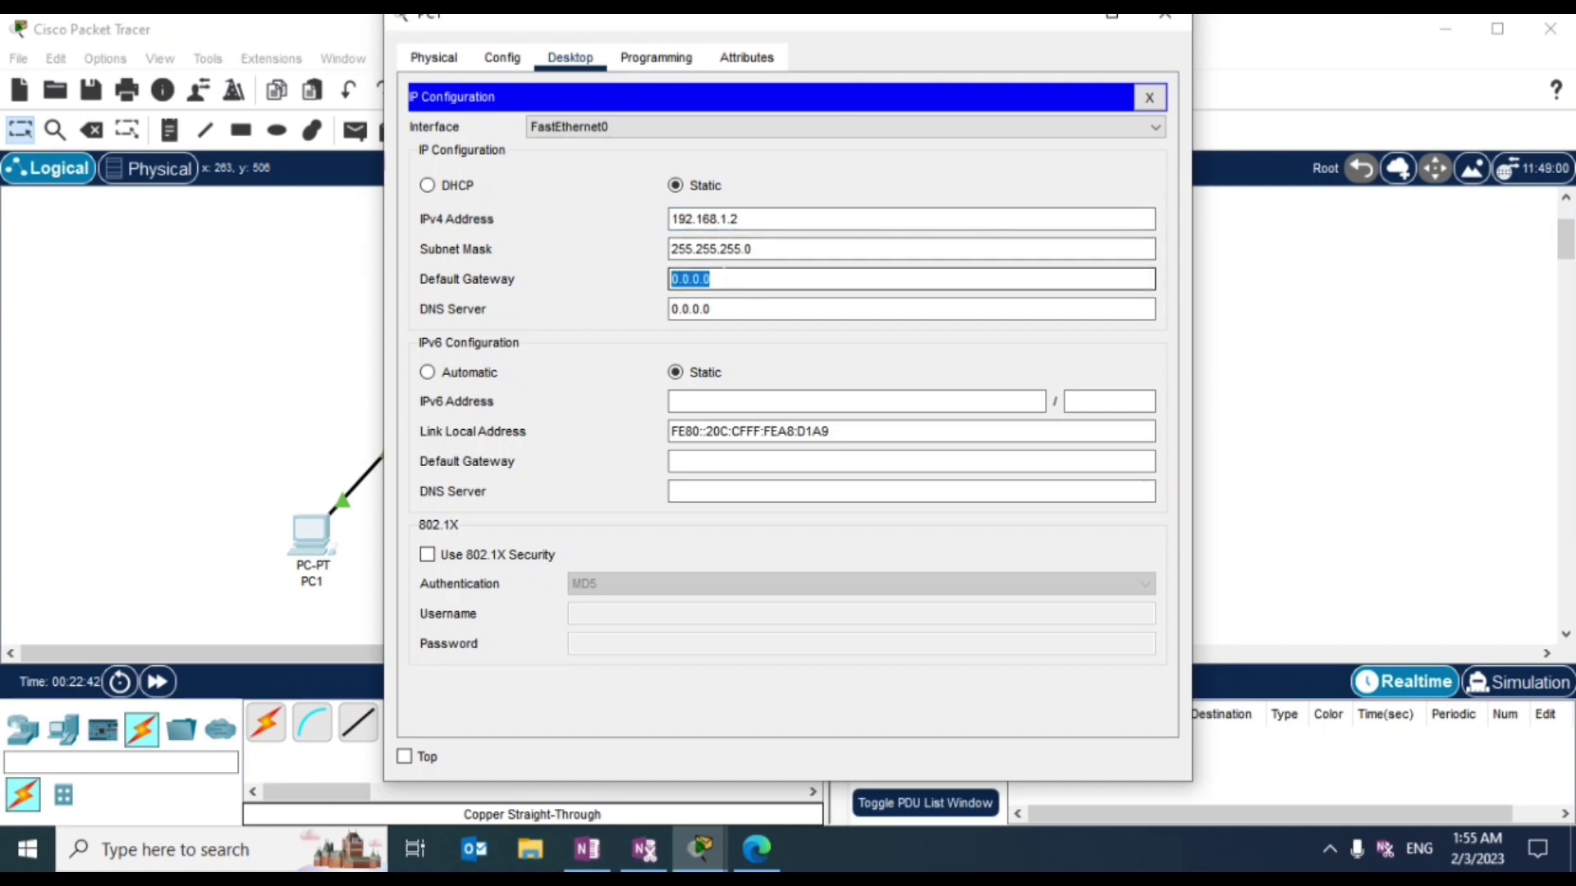
type("192.168.1.1")
left_click(1149, 98)
Step: Ping the DHCP server at 192.168.3.2 twice from PC1's command prompt to test connectivity
left_click(933, 136)
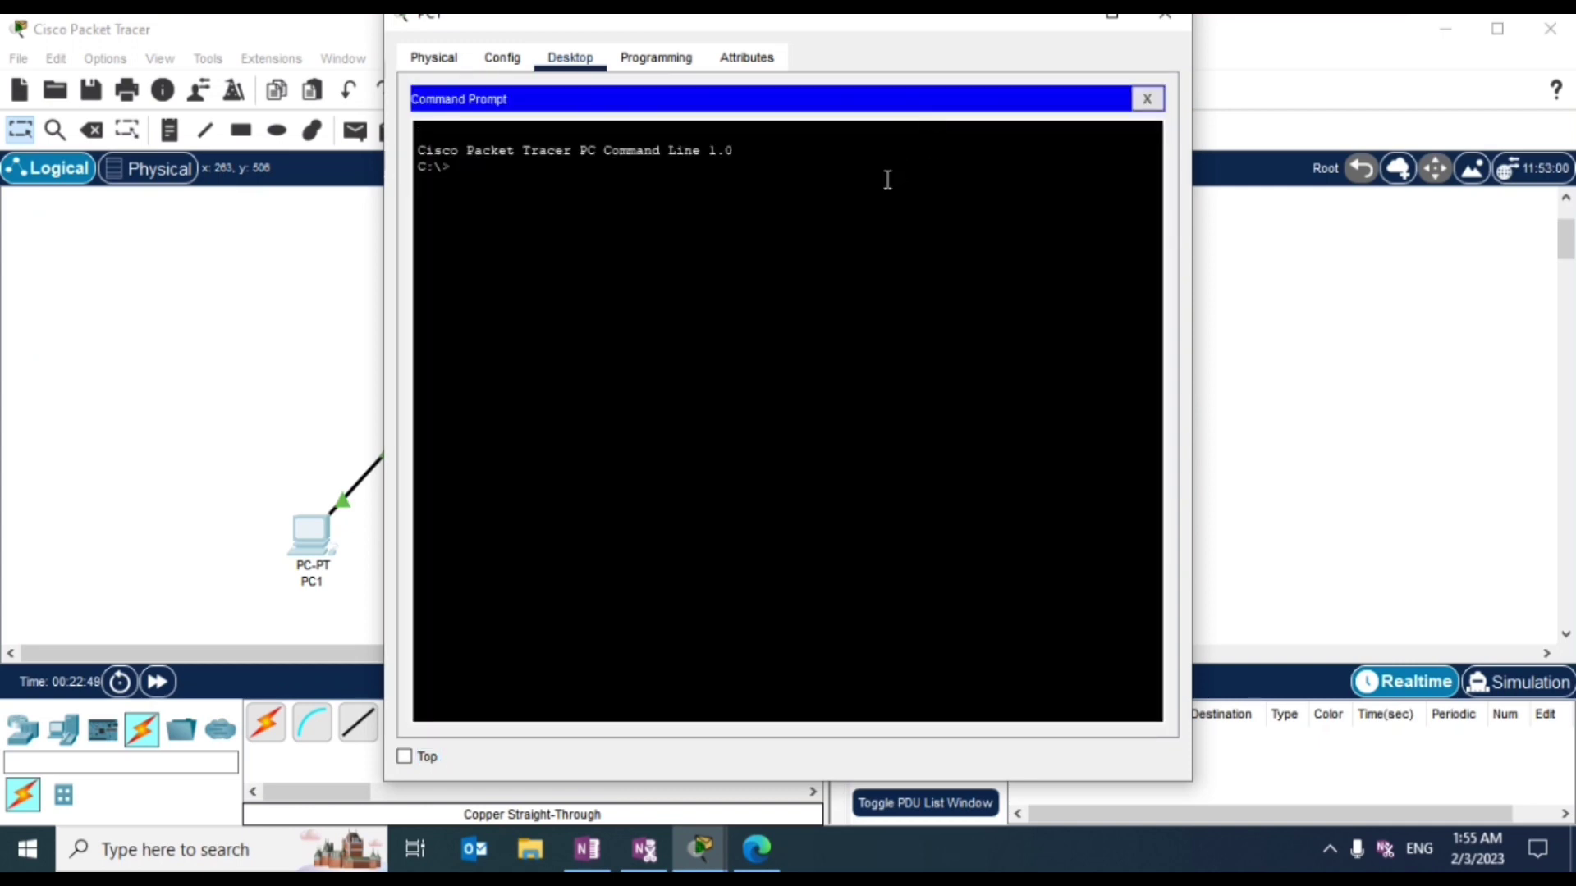
type("ping")
type(" 192.168.")
type("3.3")
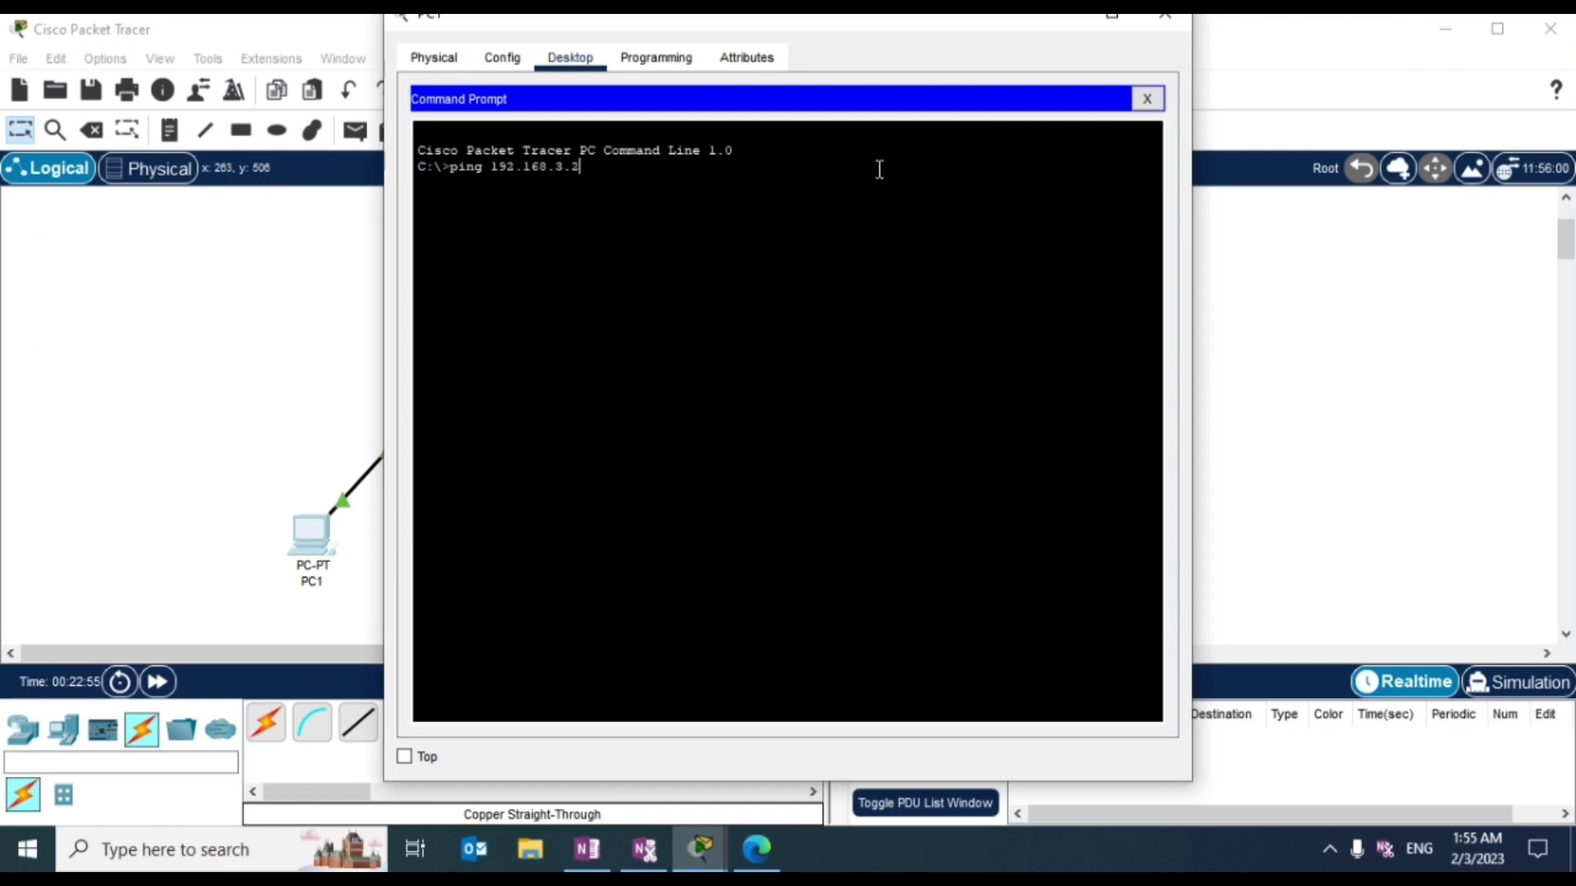
key("Return")
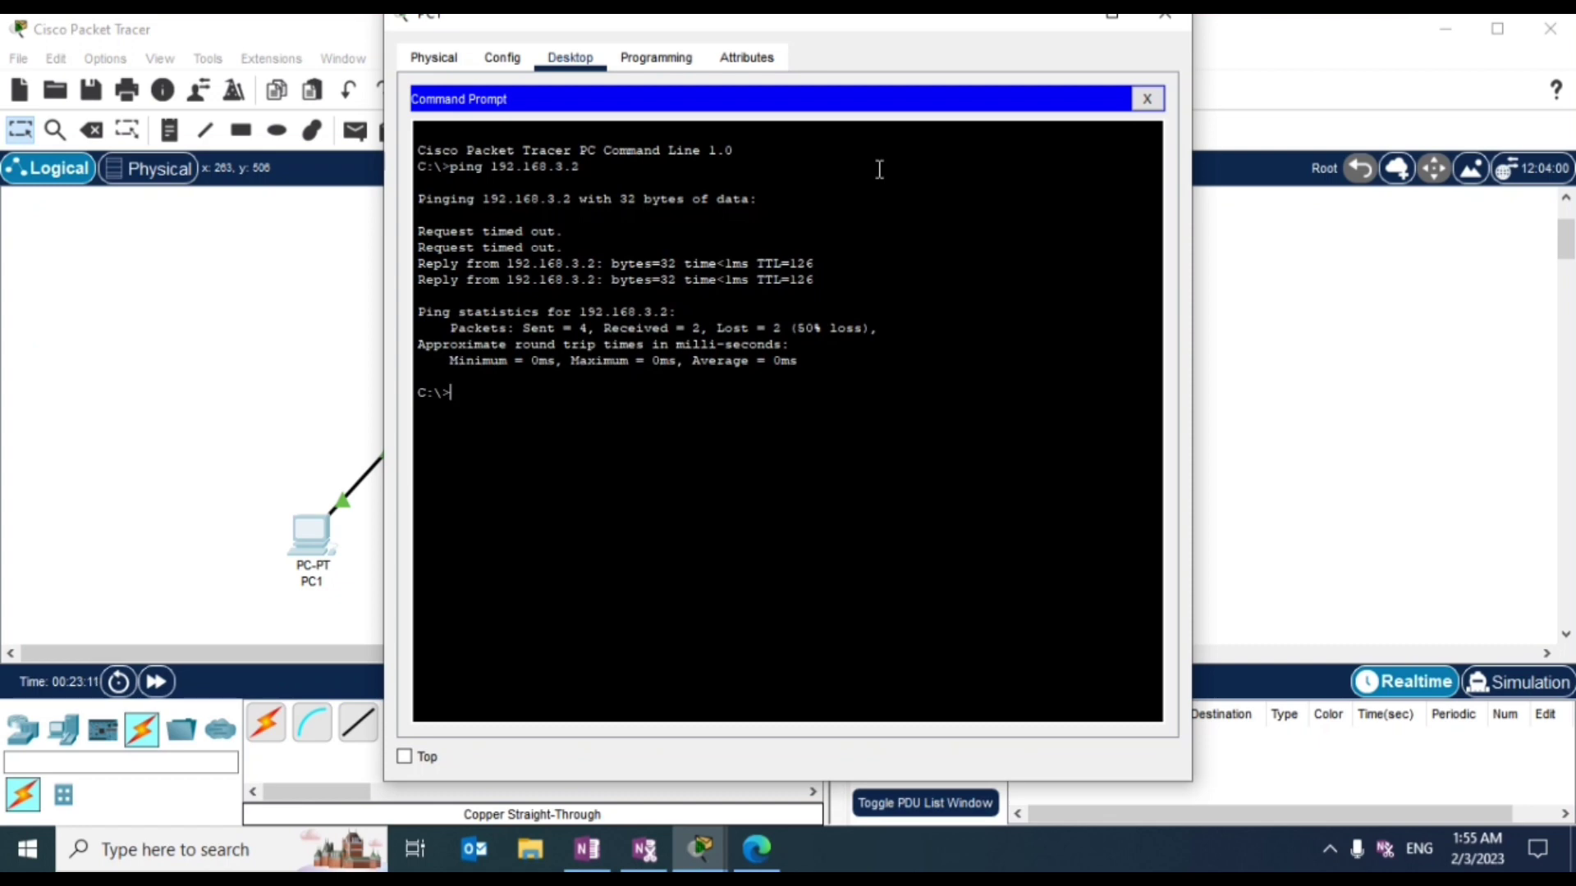
key("Up")
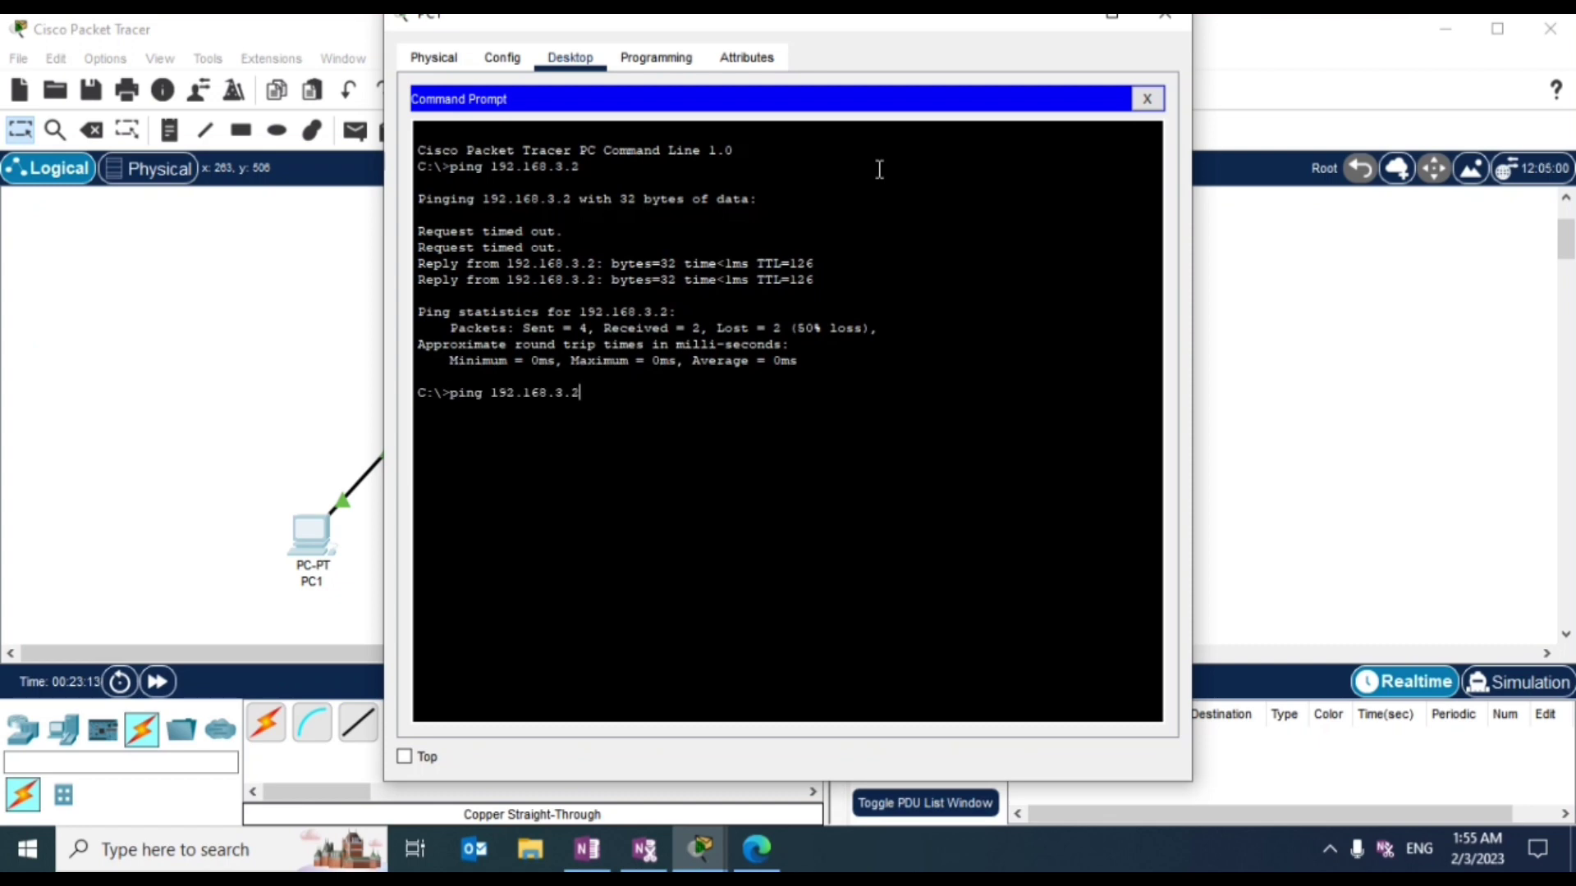
key("Return")
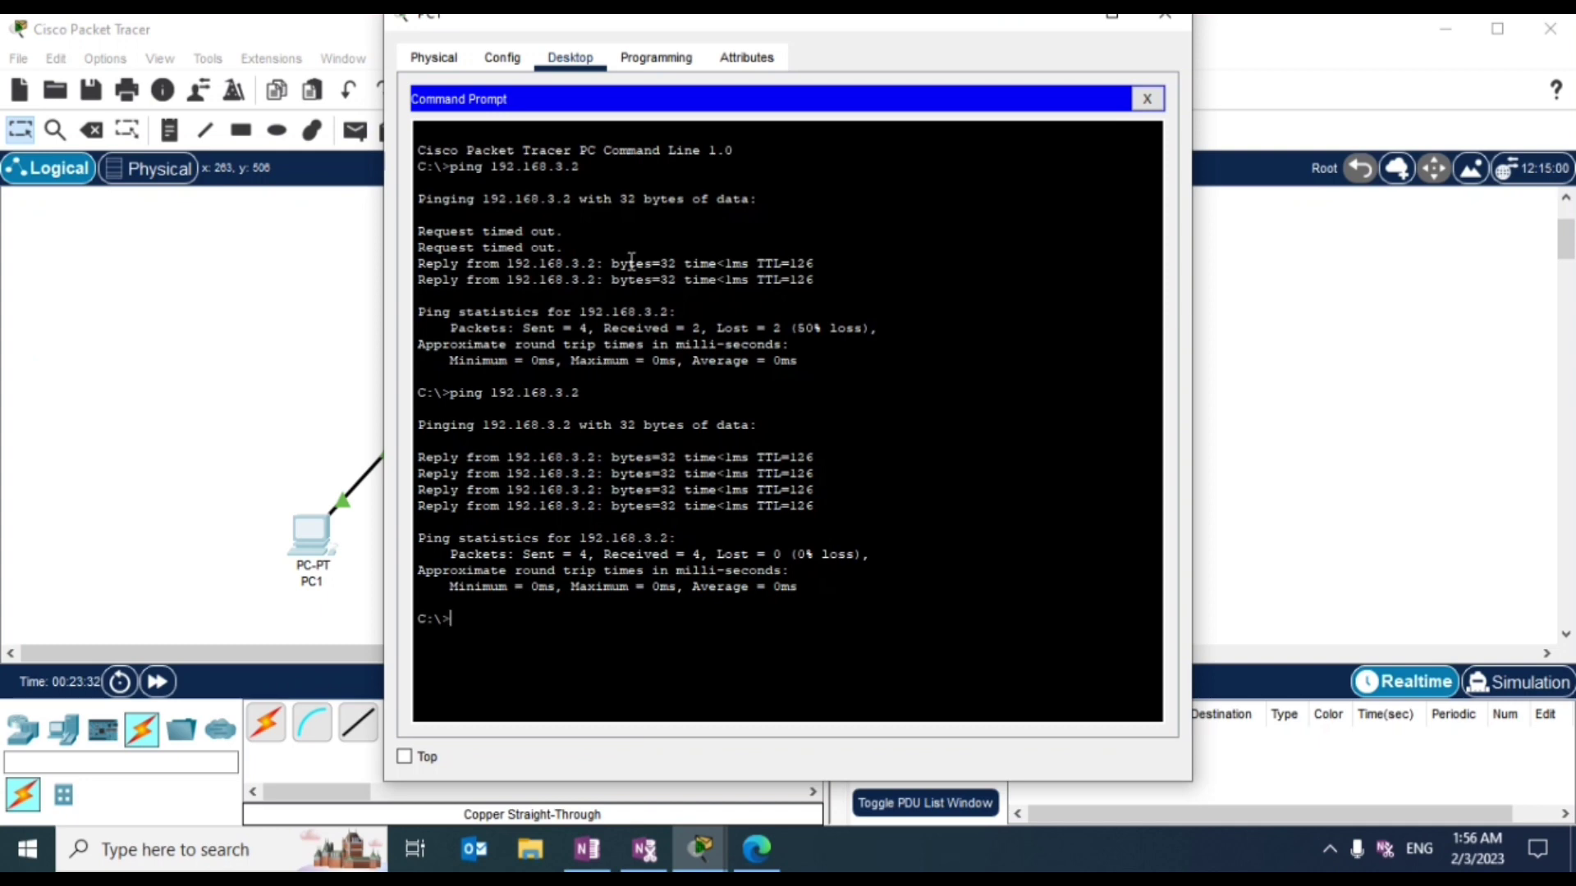
Step: Leave the command prompt and switch PC1's IP configuration from static to DHCP
left_click(1147, 99)
left_click(483, 120)
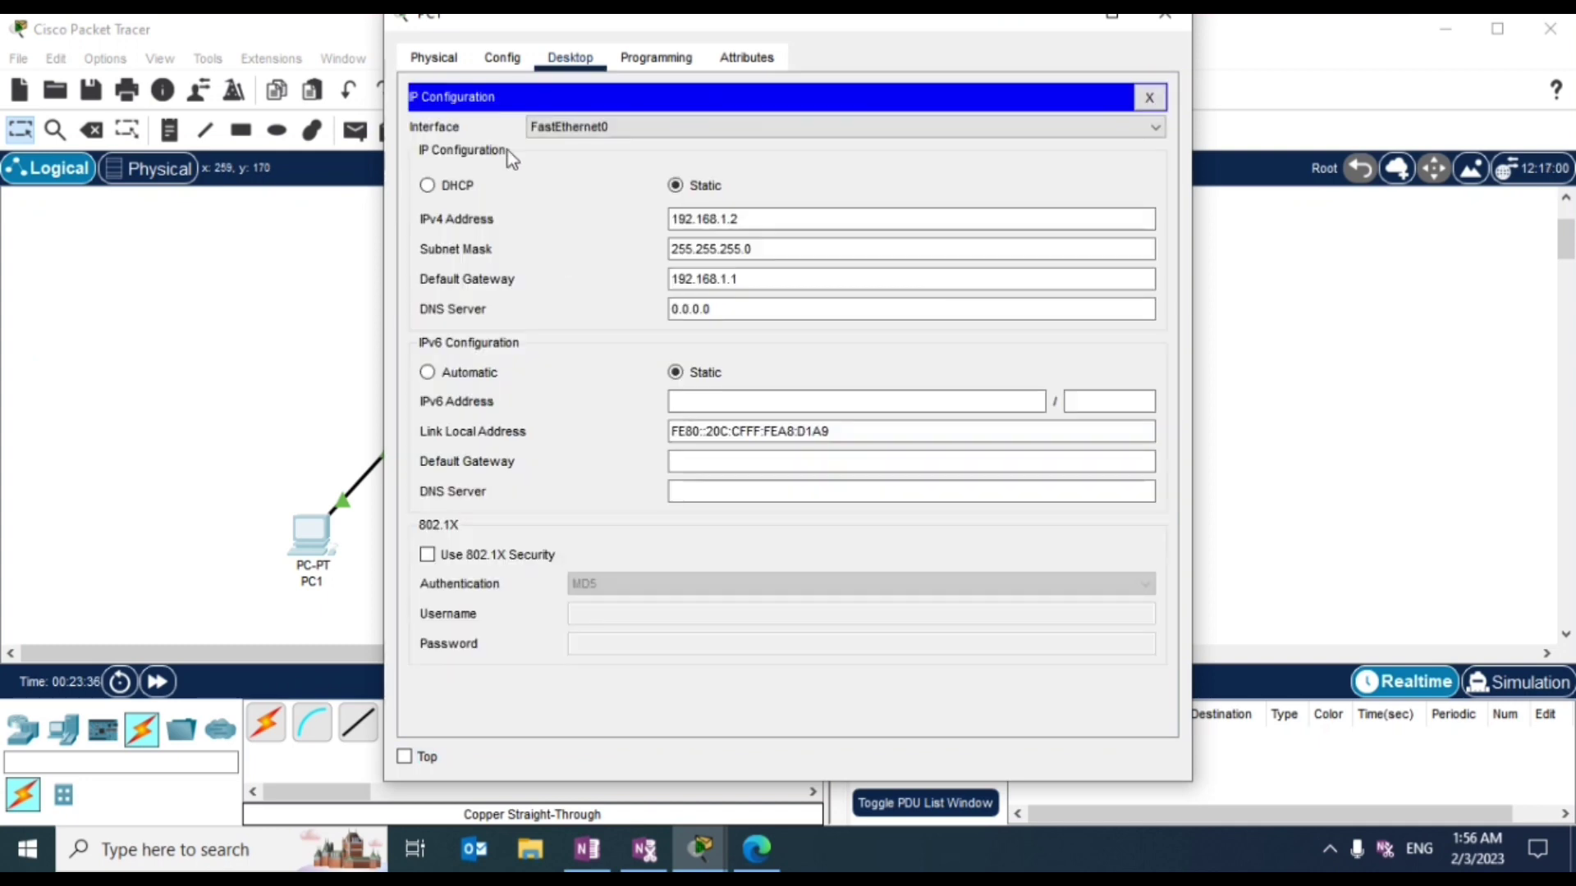
left_click(461, 187)
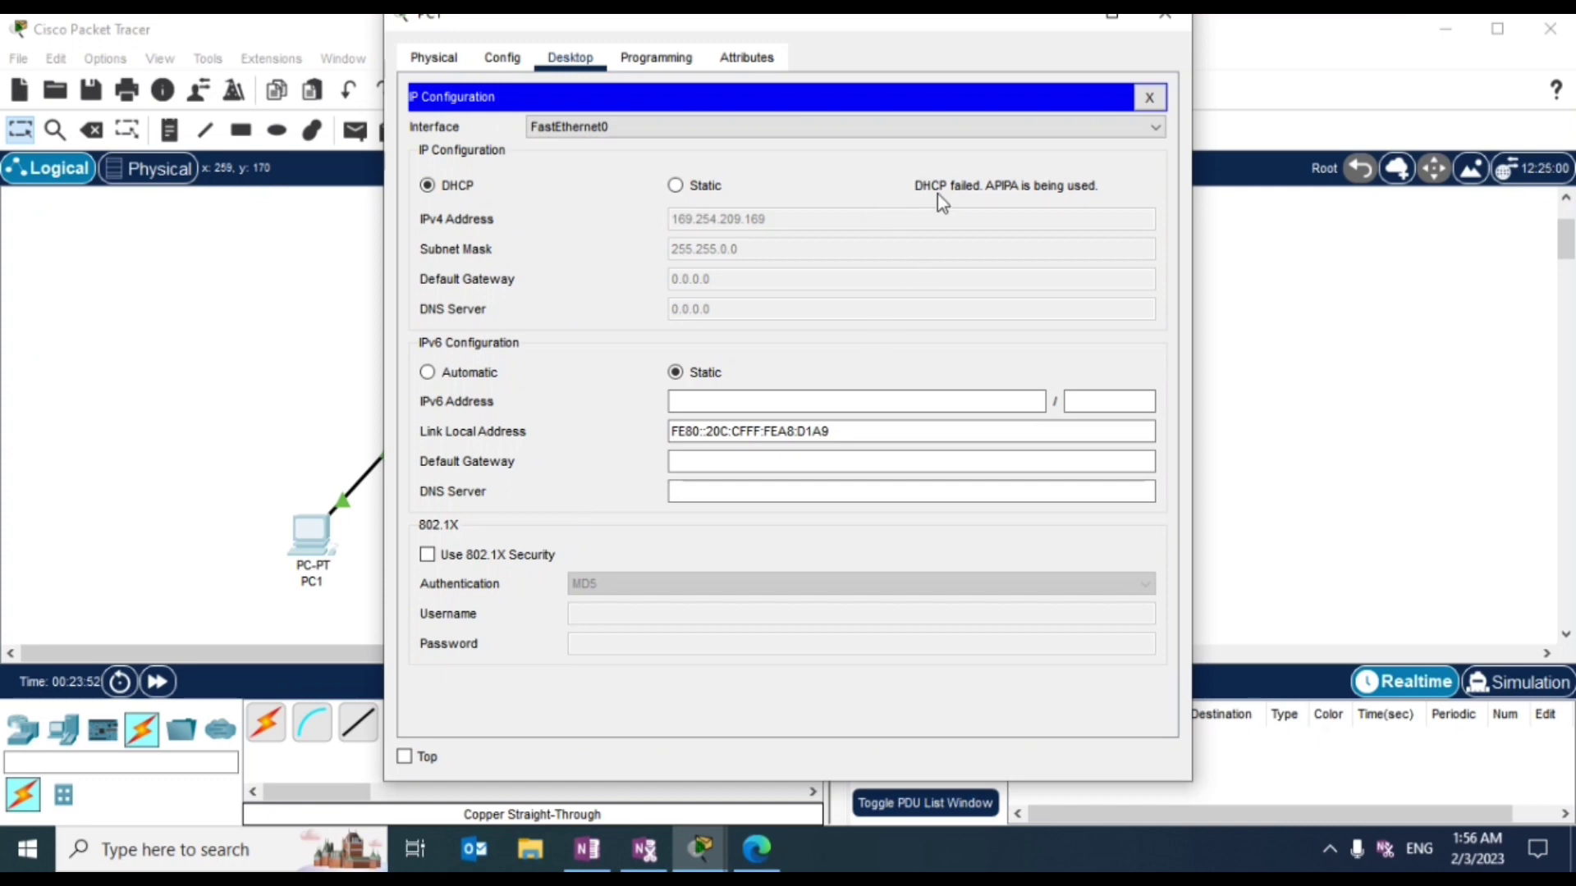
Step: Close PC1's window and check Router2's GigabitEthernet0/0/1 interface settings, closing the router window when done
left_click(1165, 16)
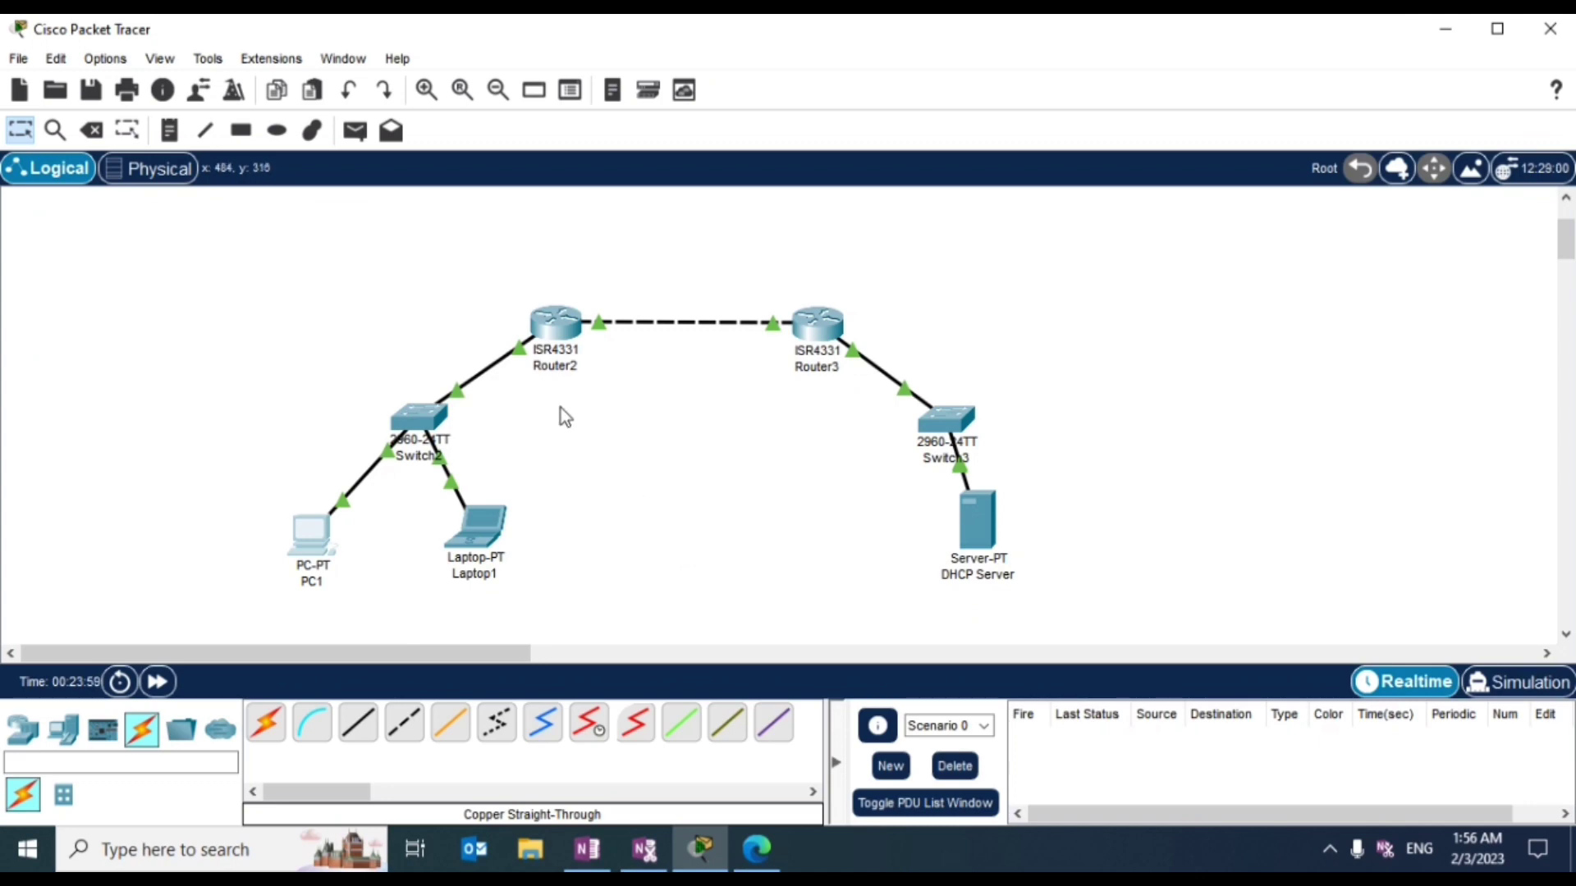
left_click(566, 328)
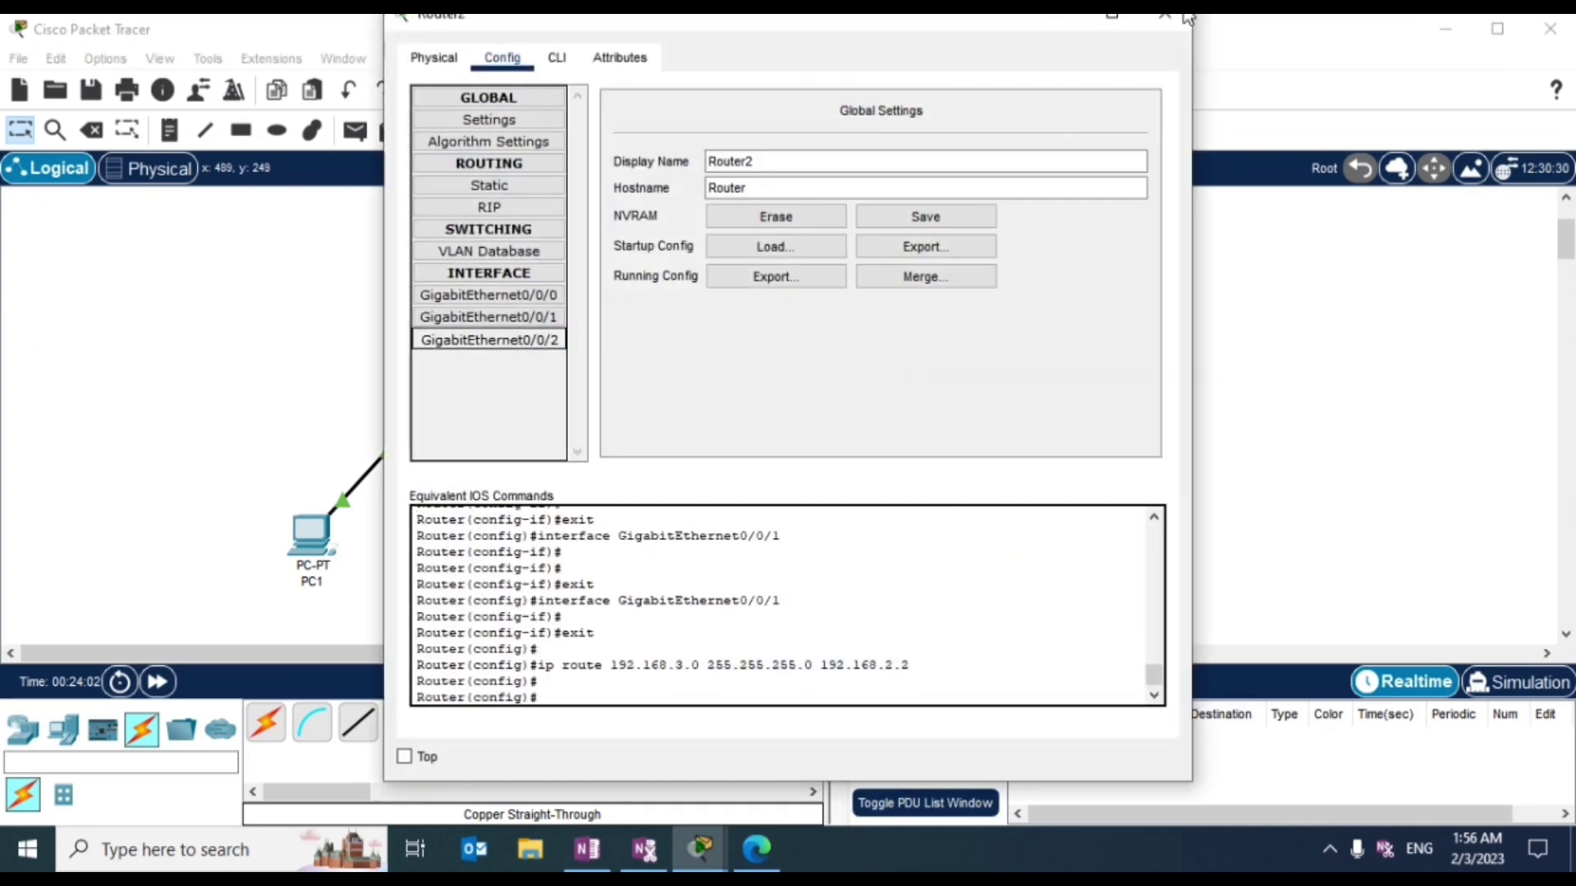
left_click(1164, 15)
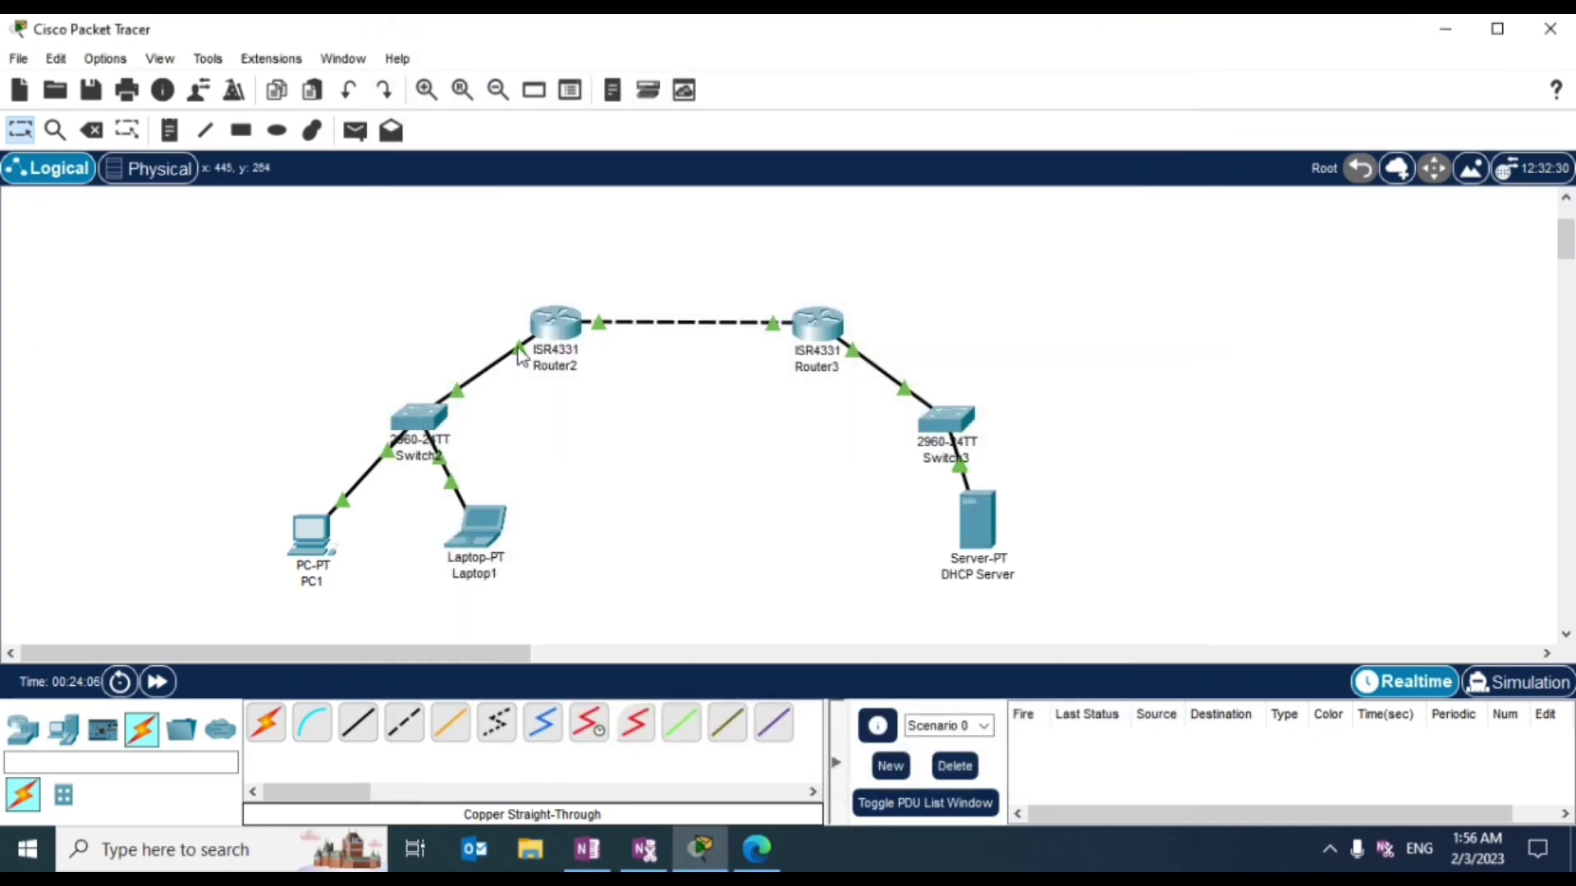
mouse_move(521, 355)
left_click(559, 325)
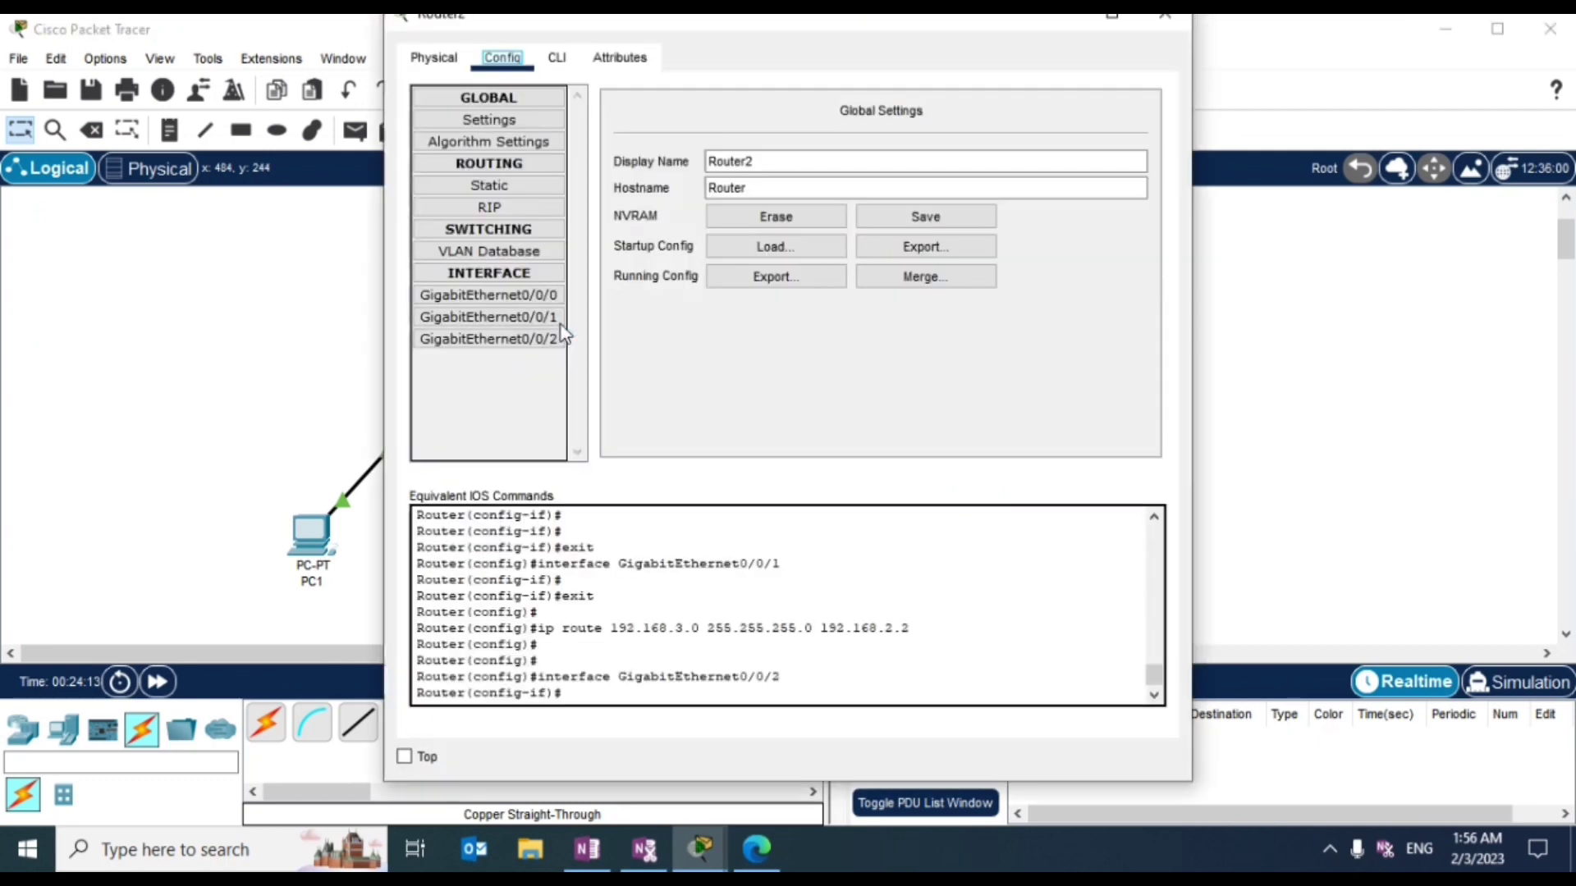
left_click(558, 317)
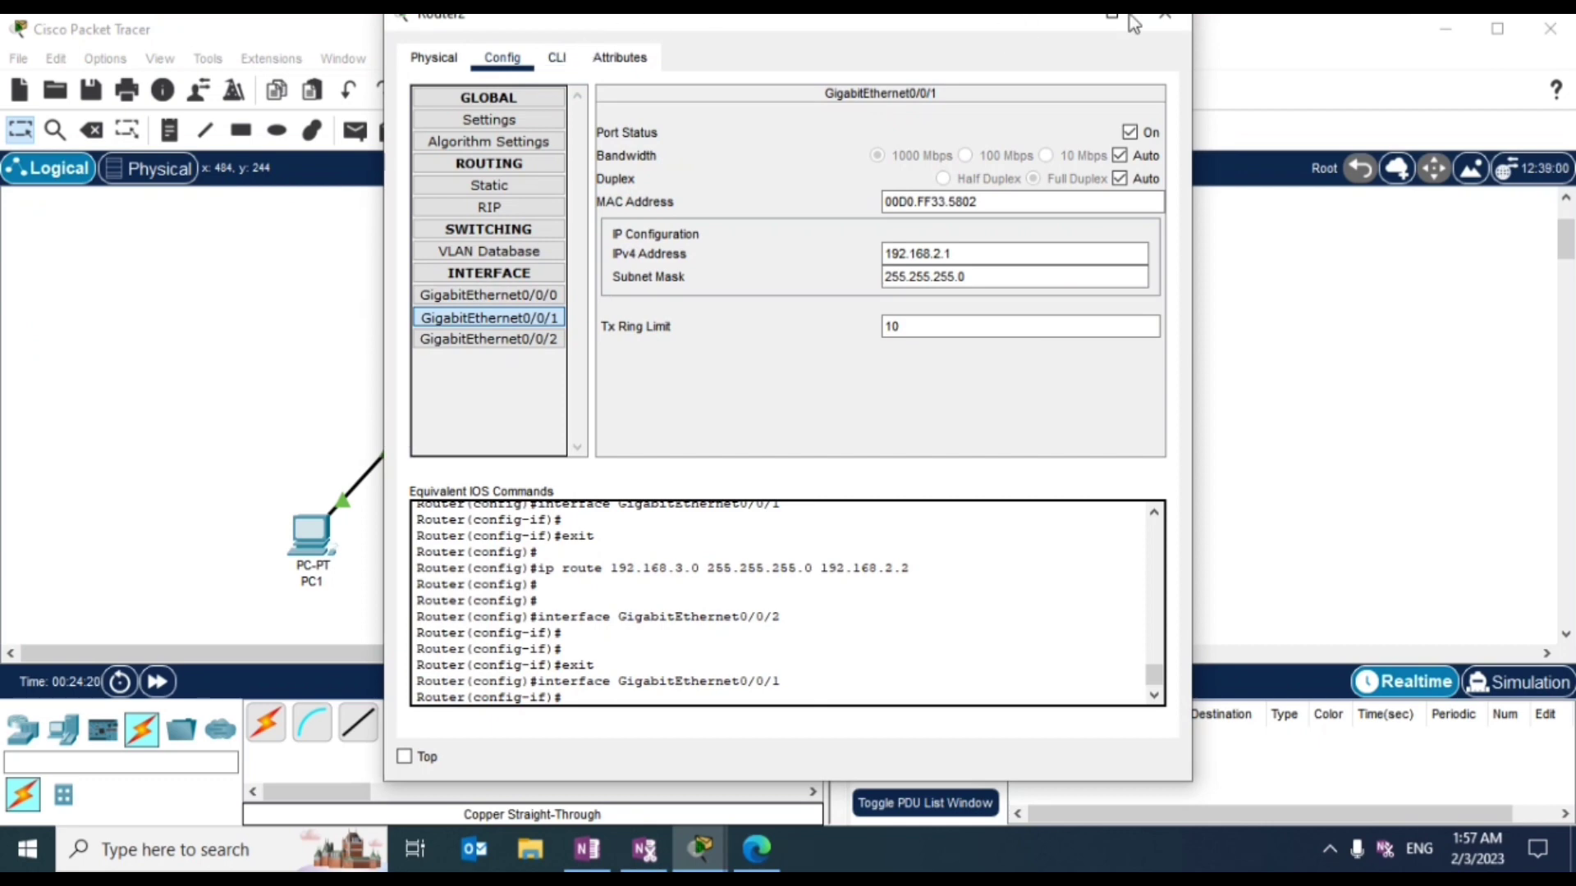
left_click(1164, 14)
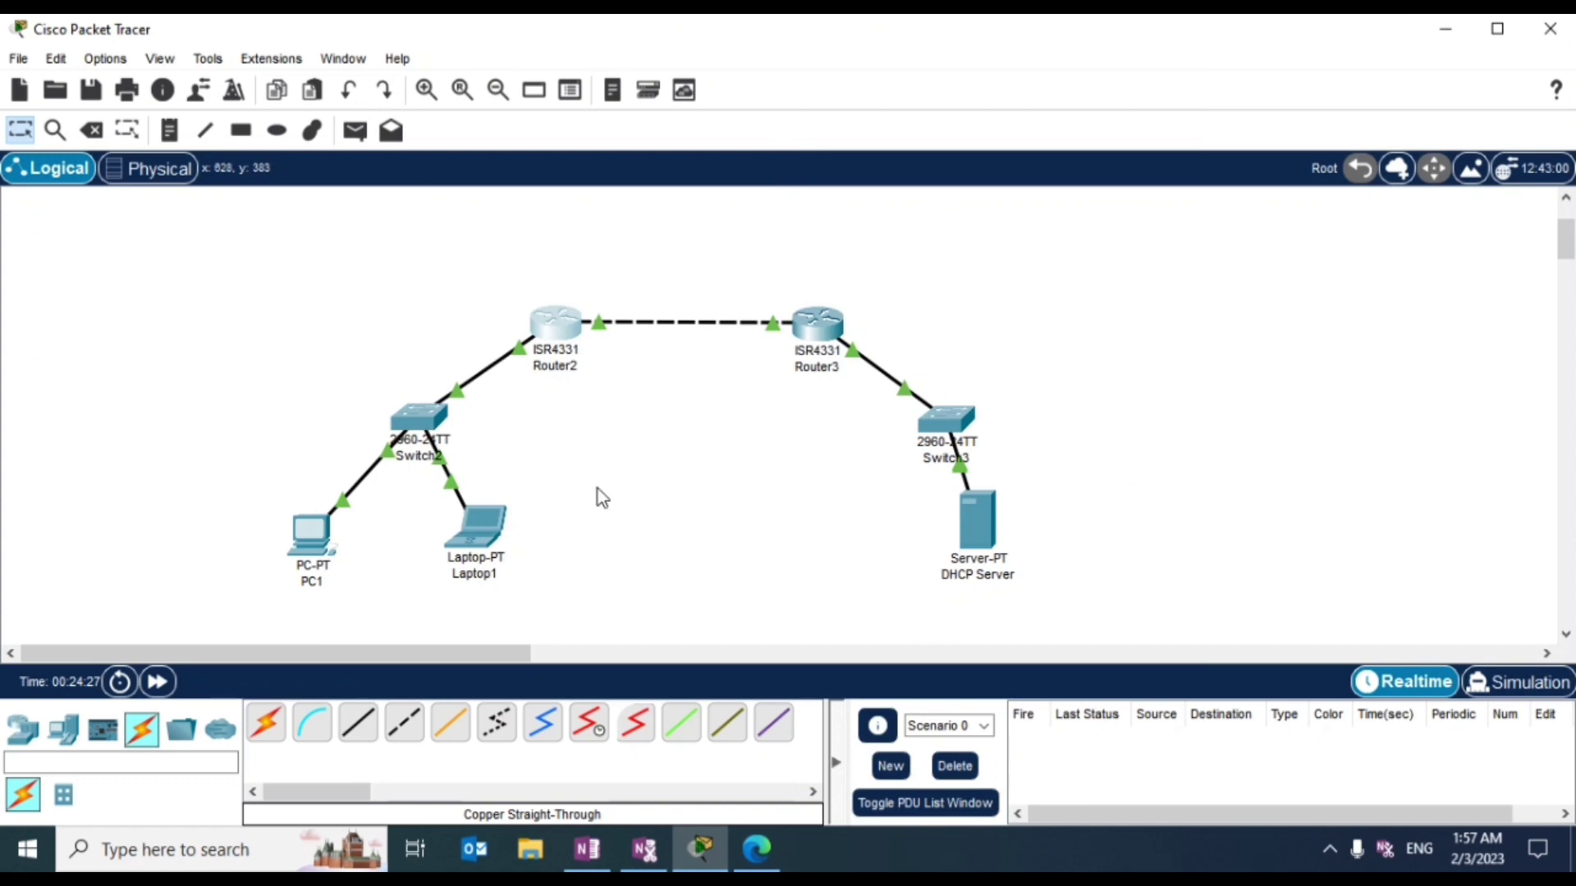
Step: In Router2's command line, exit to global configuration and enter interface configuration for GigabitEthernet 0/0/0
left_click(556, 329)
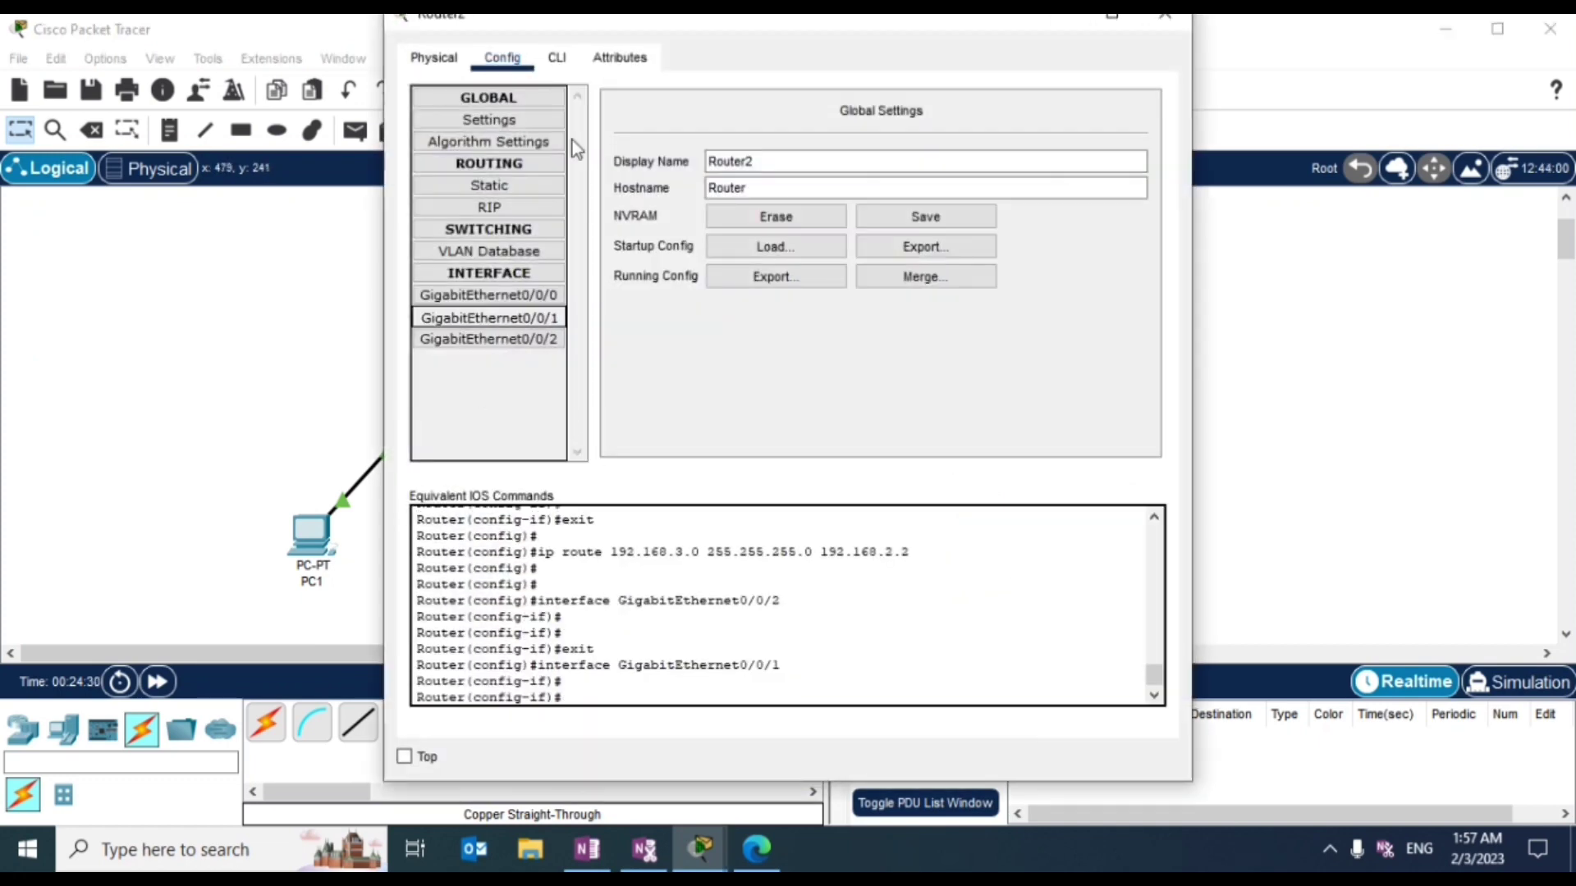
left_click(556, 57)
type("exit")
key("Return")
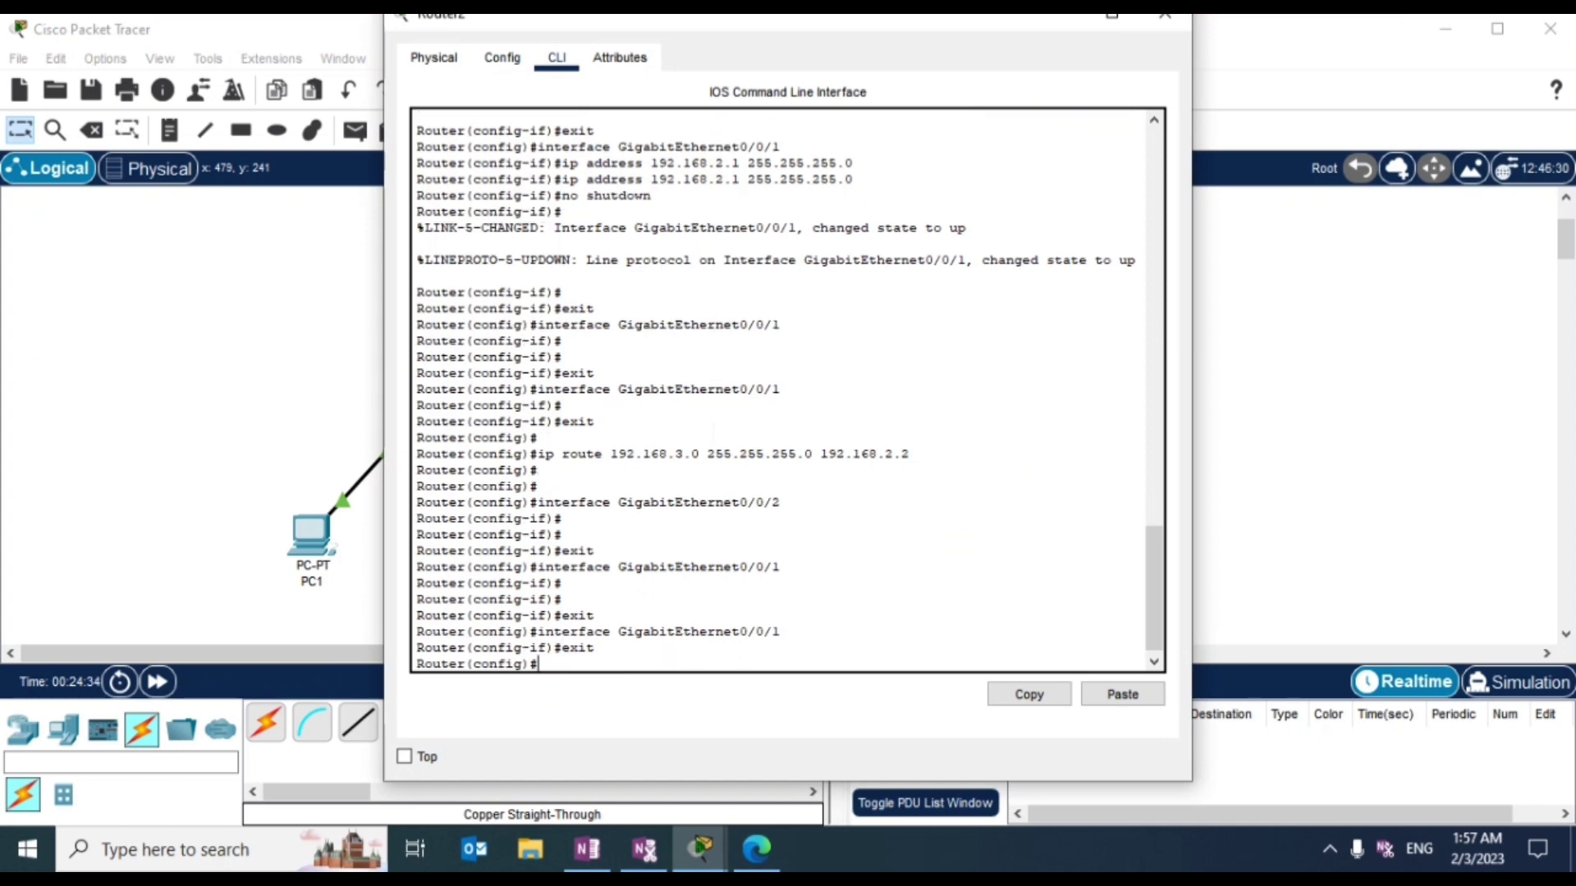
type("inter")
key("Tab")
type("F")
key("Tab")
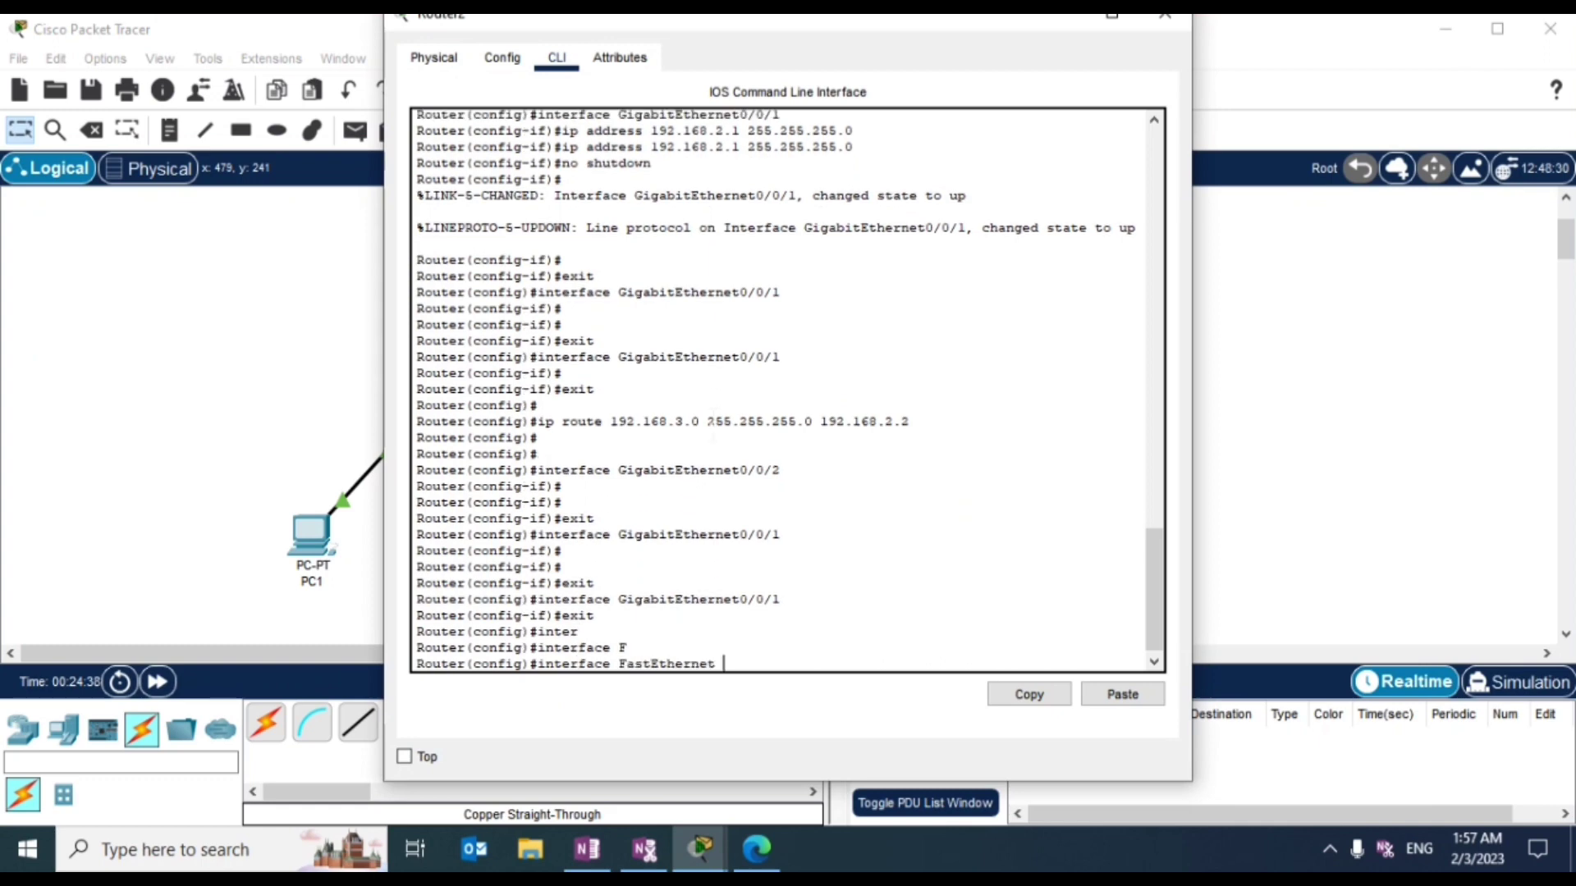
key("BackSpace")
key("BackSpace")
key("BackSpace")
key("BackSpace")
key("BackSpace")
key("BackSpace")
key("BackSpace")
key("BackSpace")
key("BackSpace")
key("BackSpace")
key("BackSpace")
key("BackSpace")
type("G")
key("Tab")
type("0")
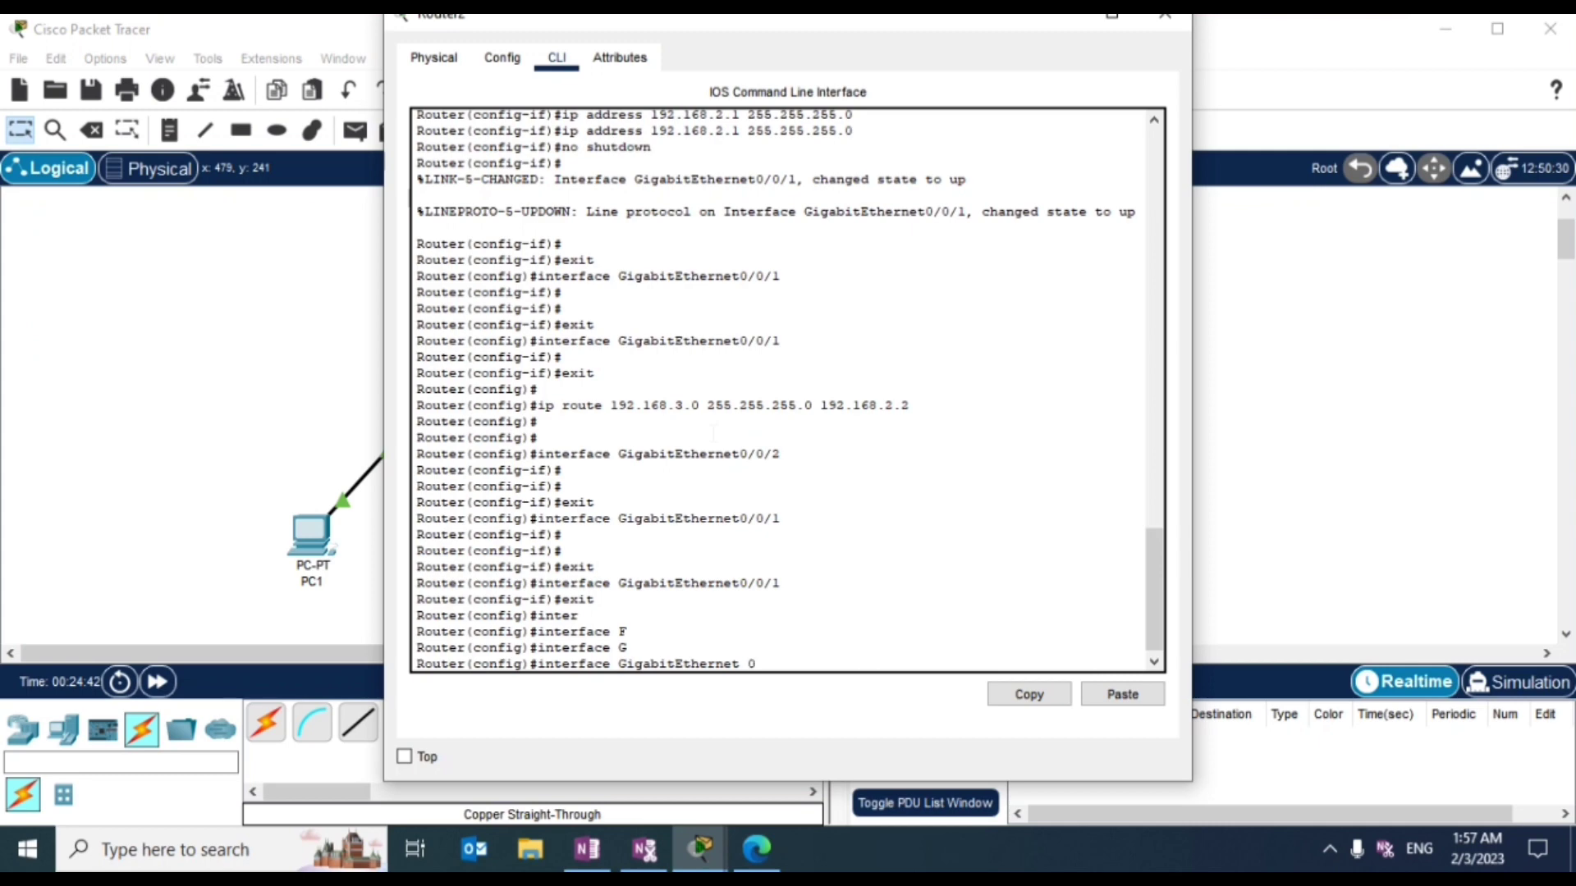
type("/0/0")
key("Return")
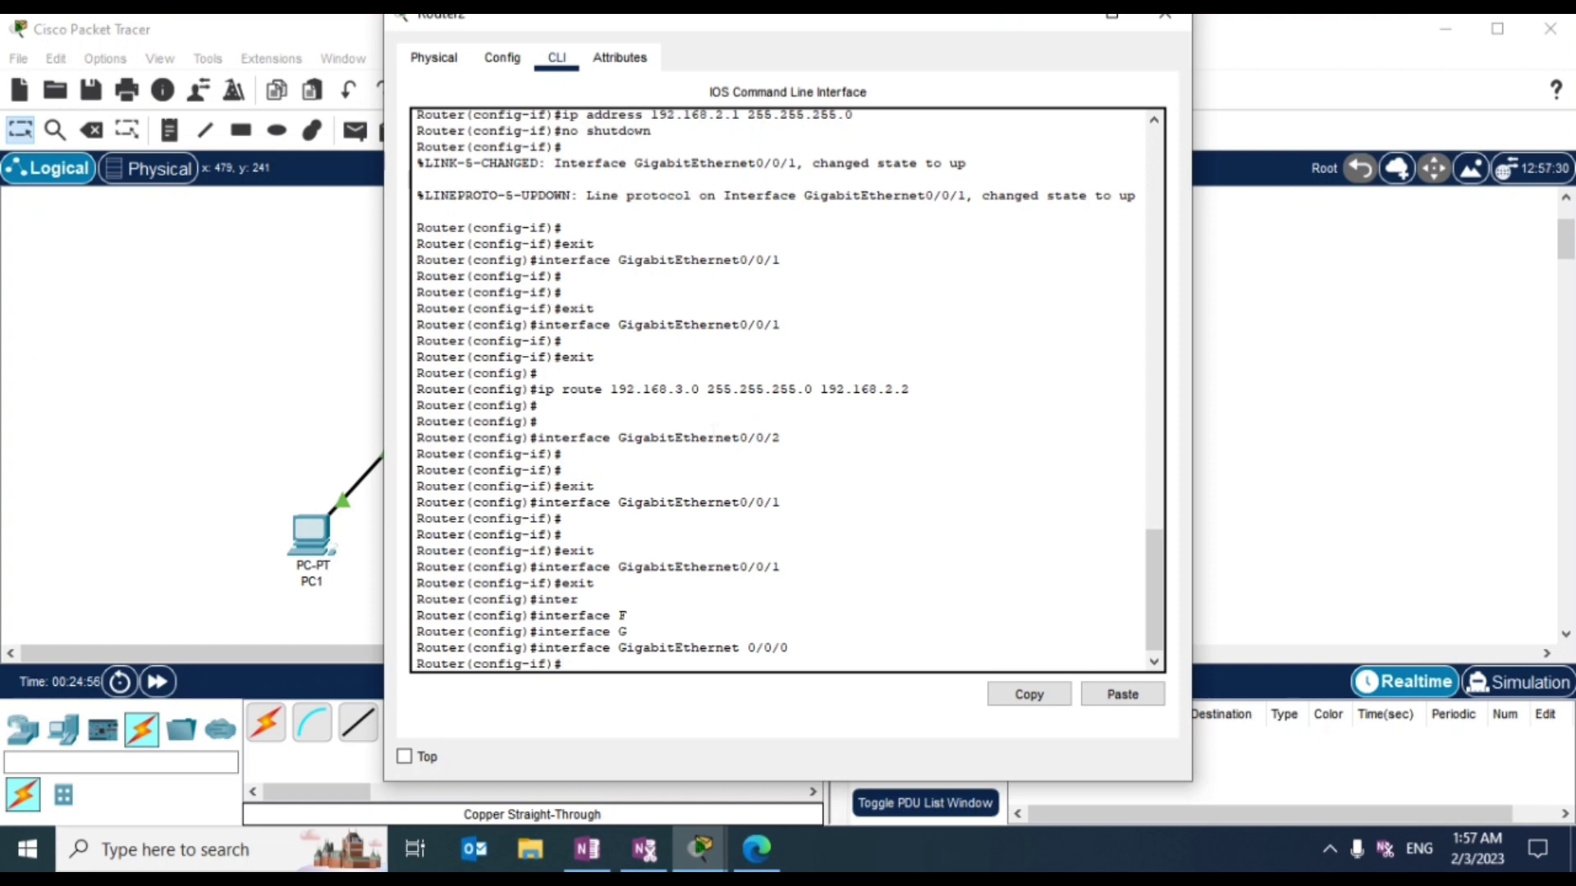
Step: Set the interface's DHCP relay target with ip helper-address 192.168.3.2, and close Router2's window
type("ip ")
type("ad")
key("BackSpace")
key("BackSpace")
type("helper-address")
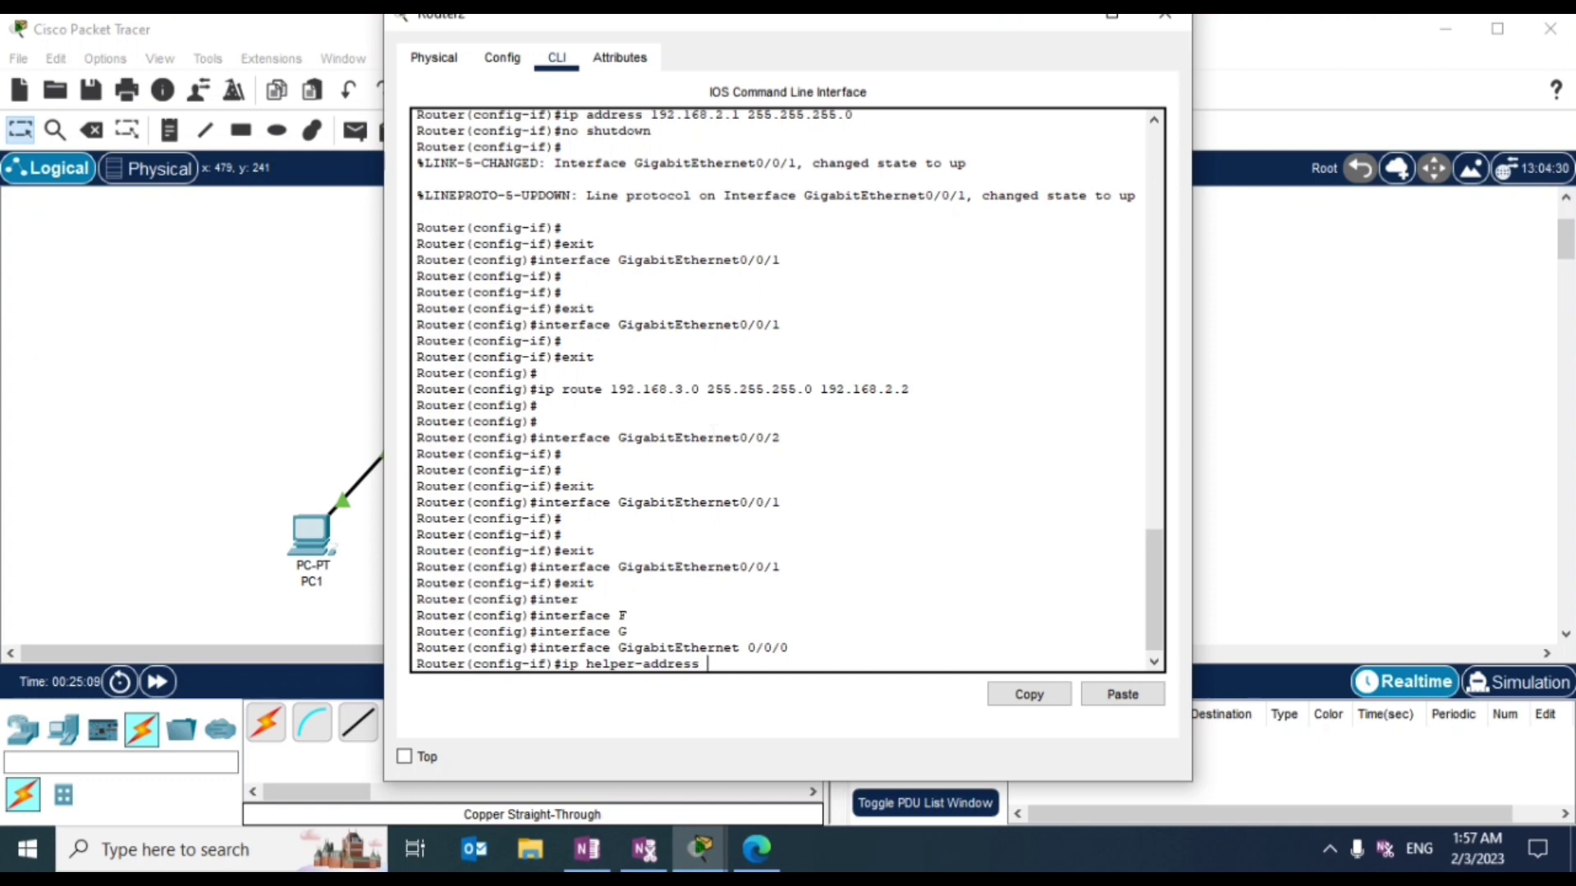
type(" 1")
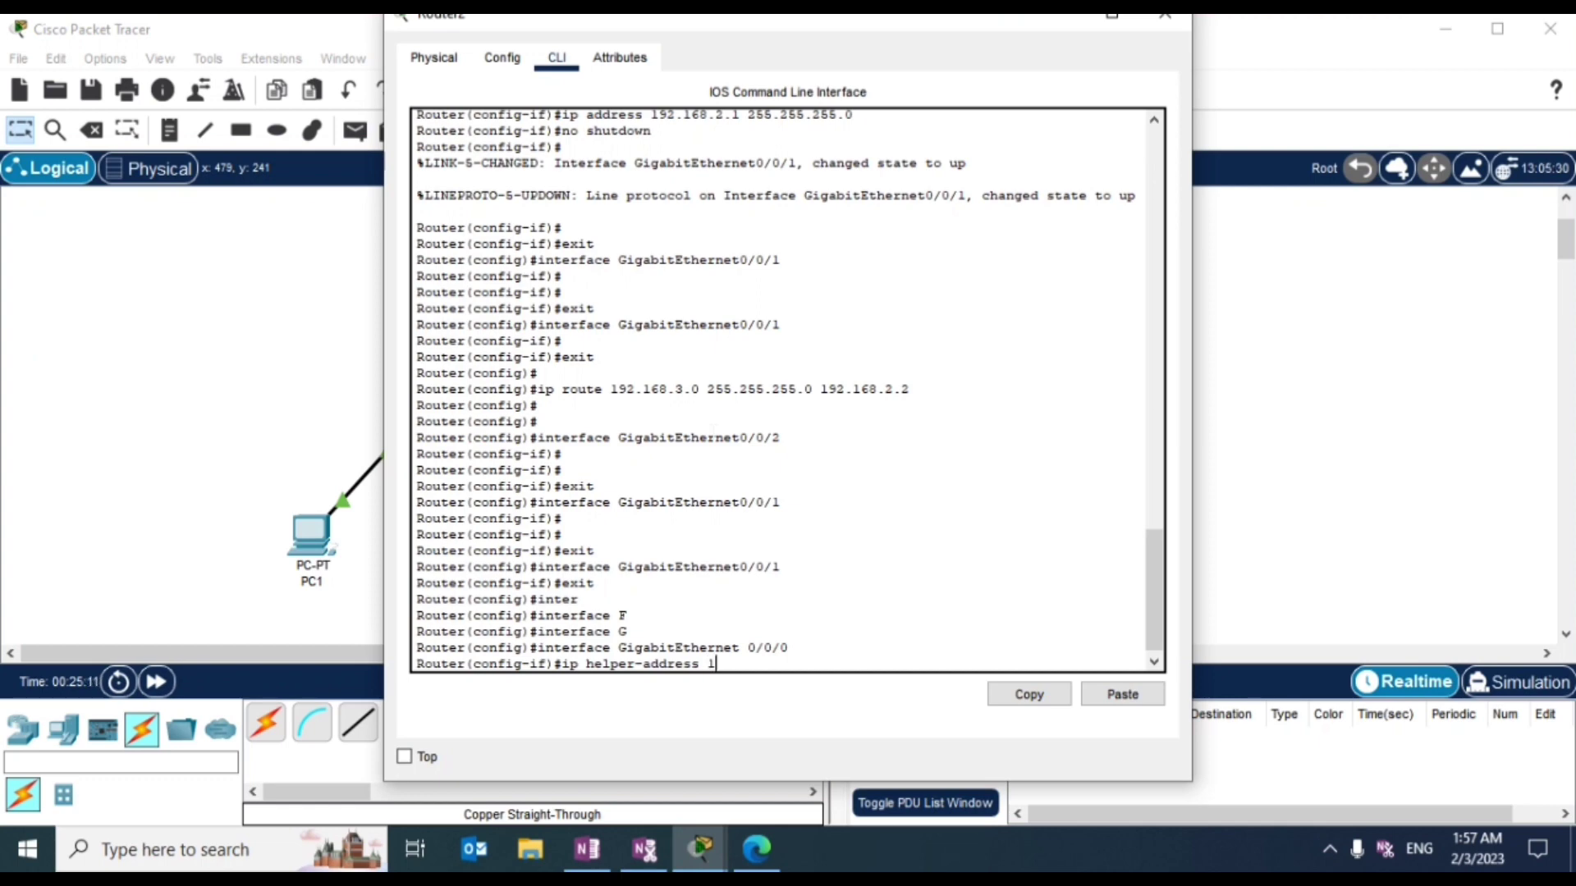
type("92.168.3.2")
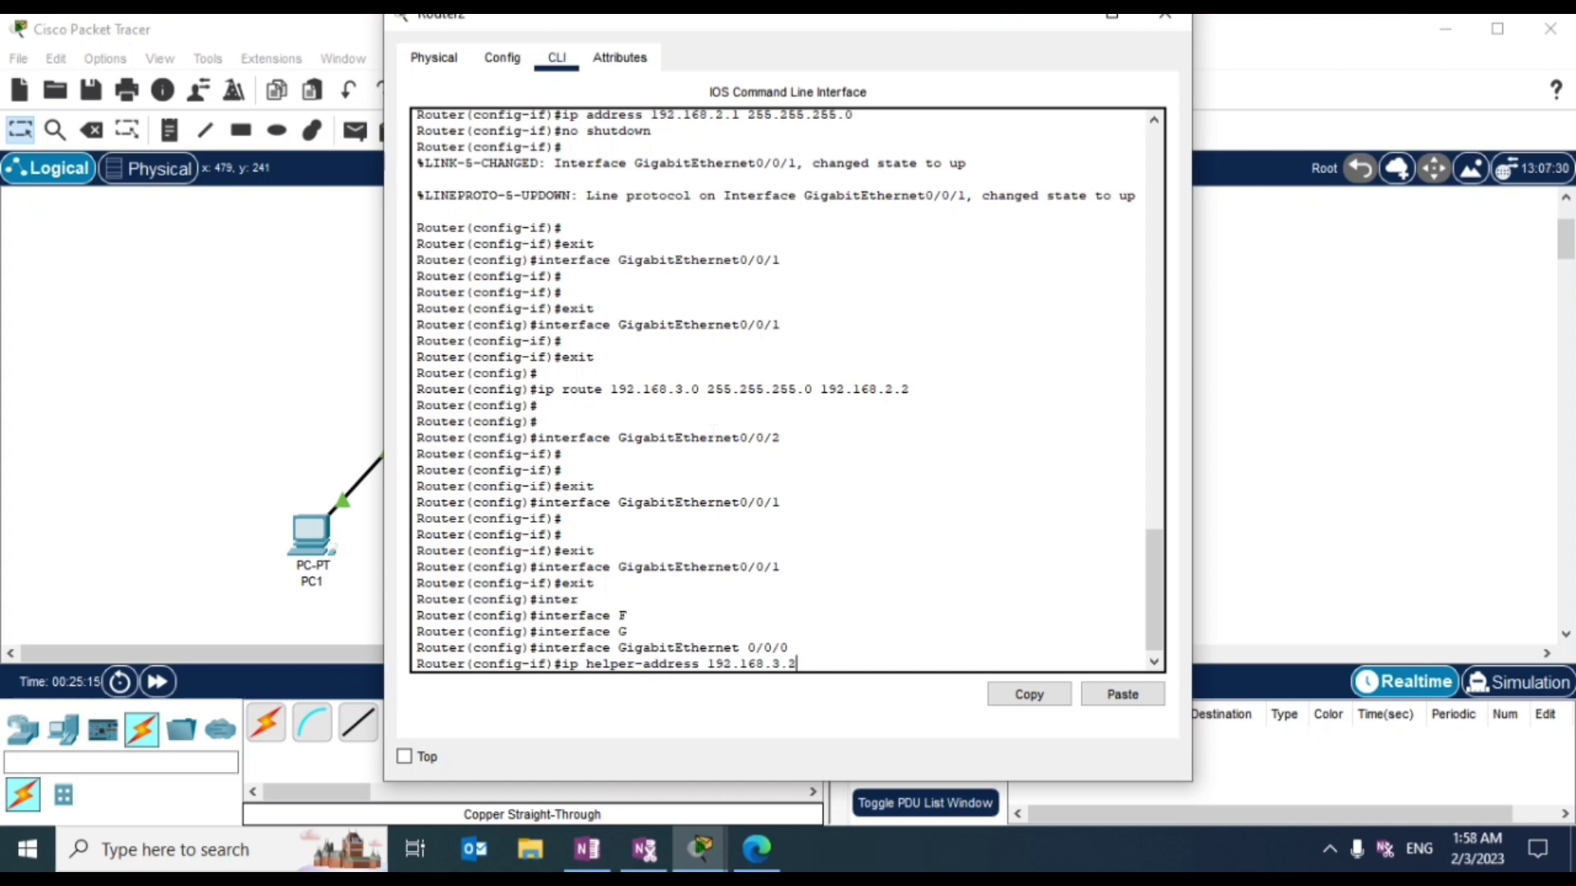
key("Return")
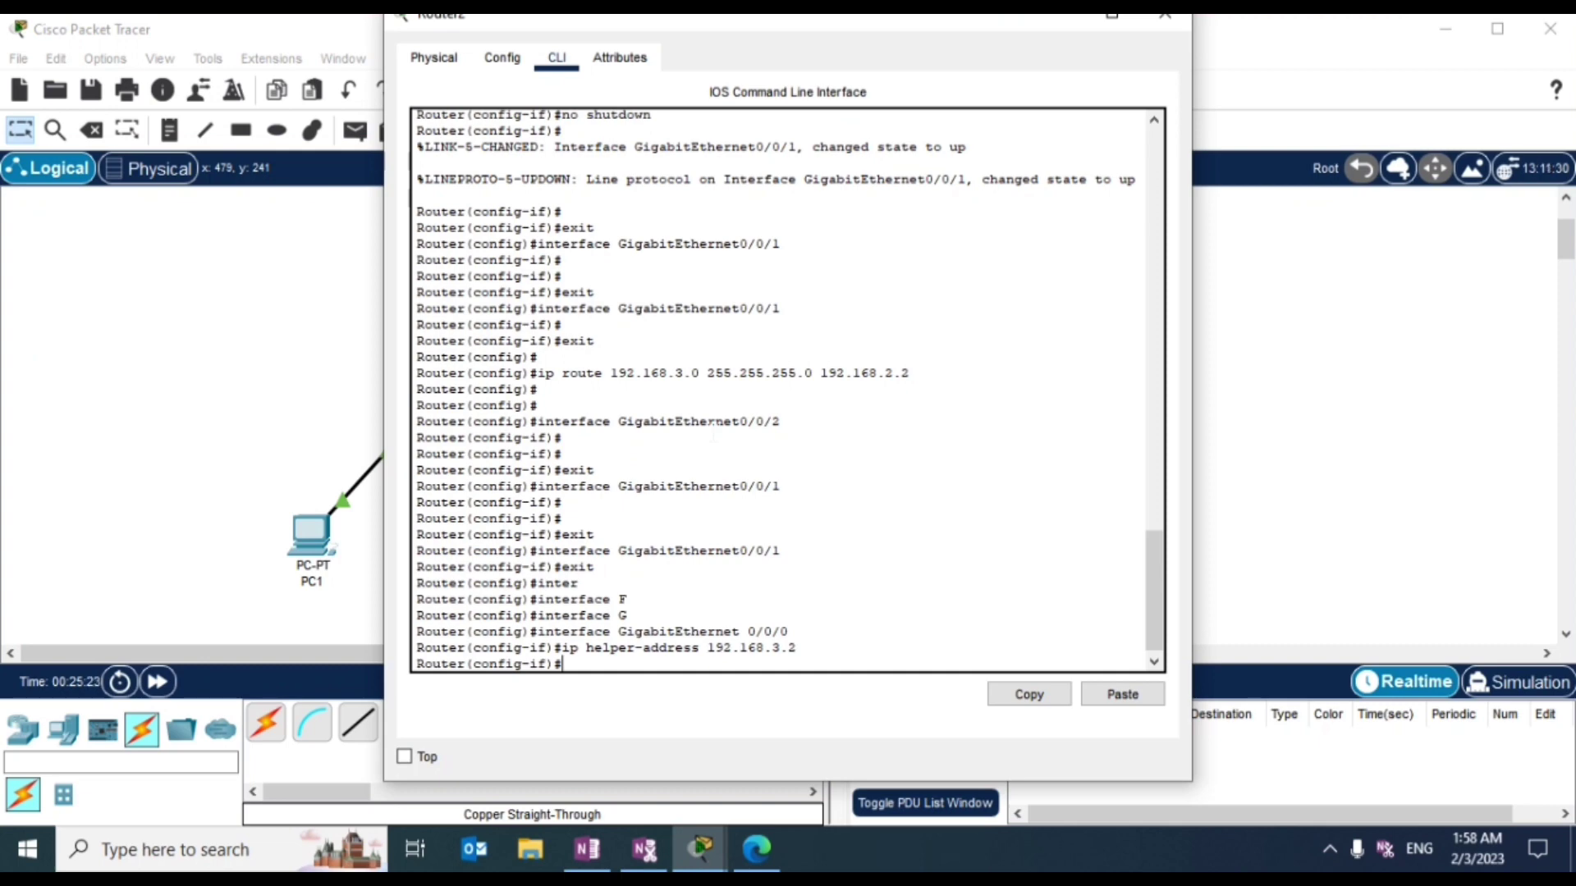
left_click(1165, 16)
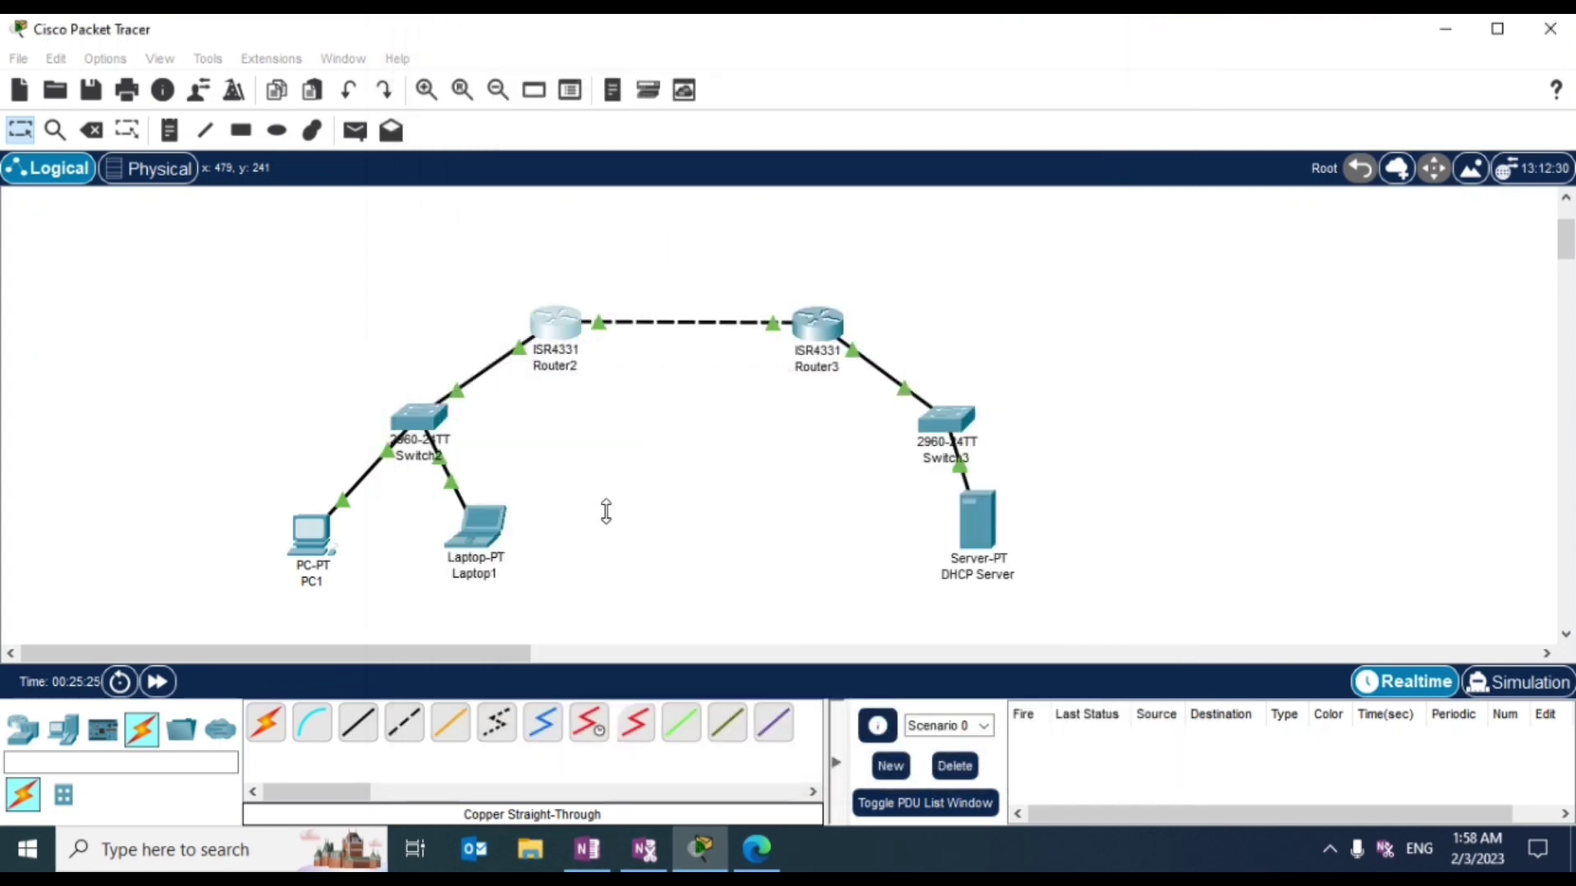
Step: Renew PC1's address request by switching its IP configuration to static and back to DHCP, and close its window
left_click(317, 558)
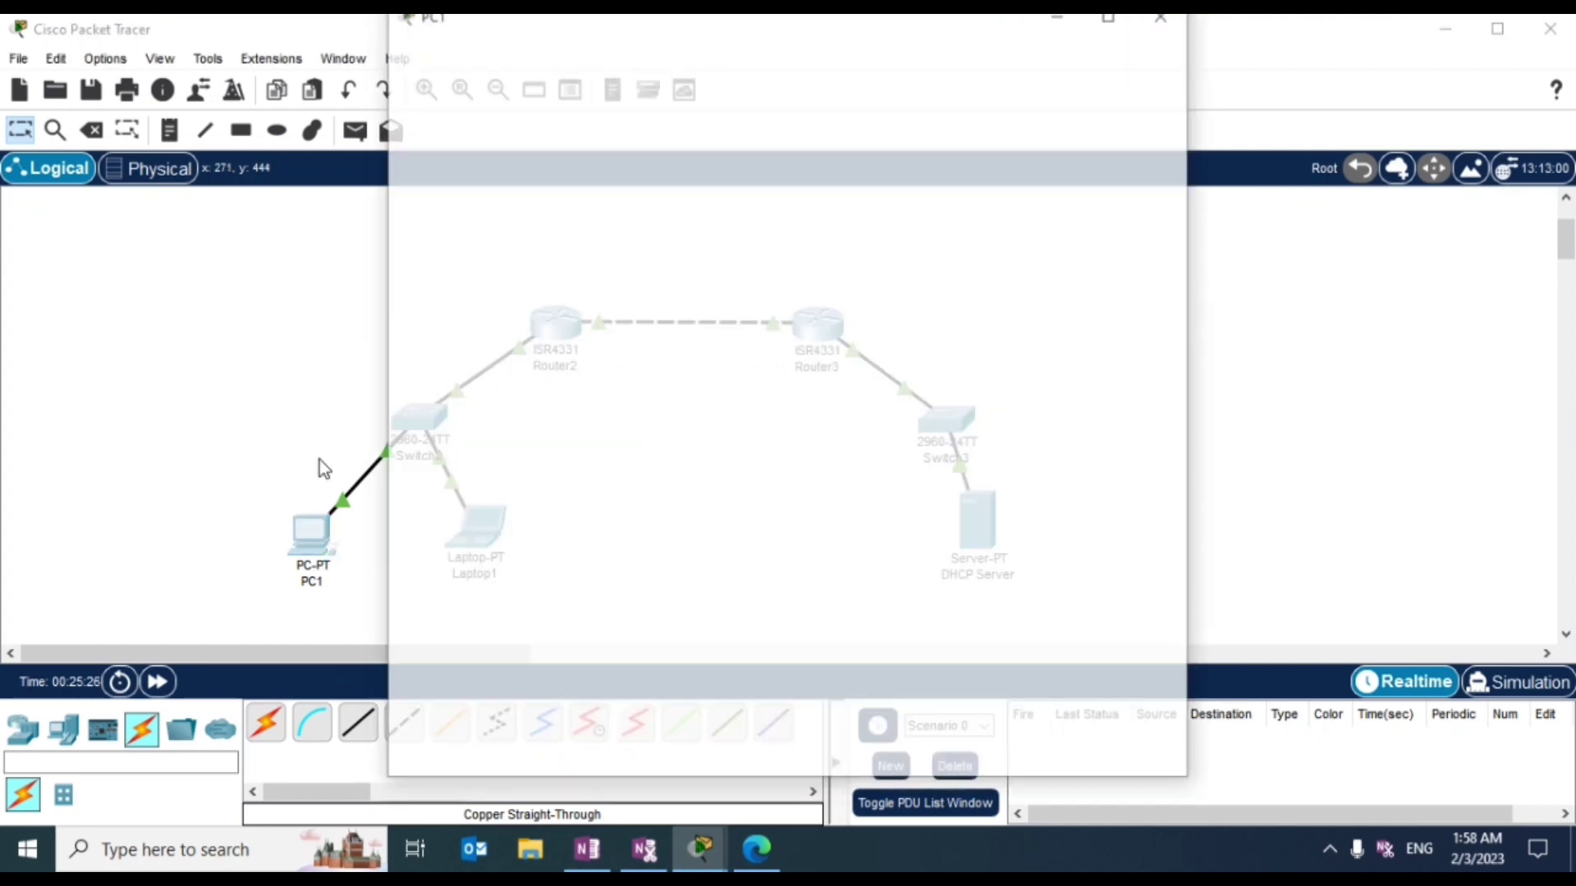
left_click(469, 195)
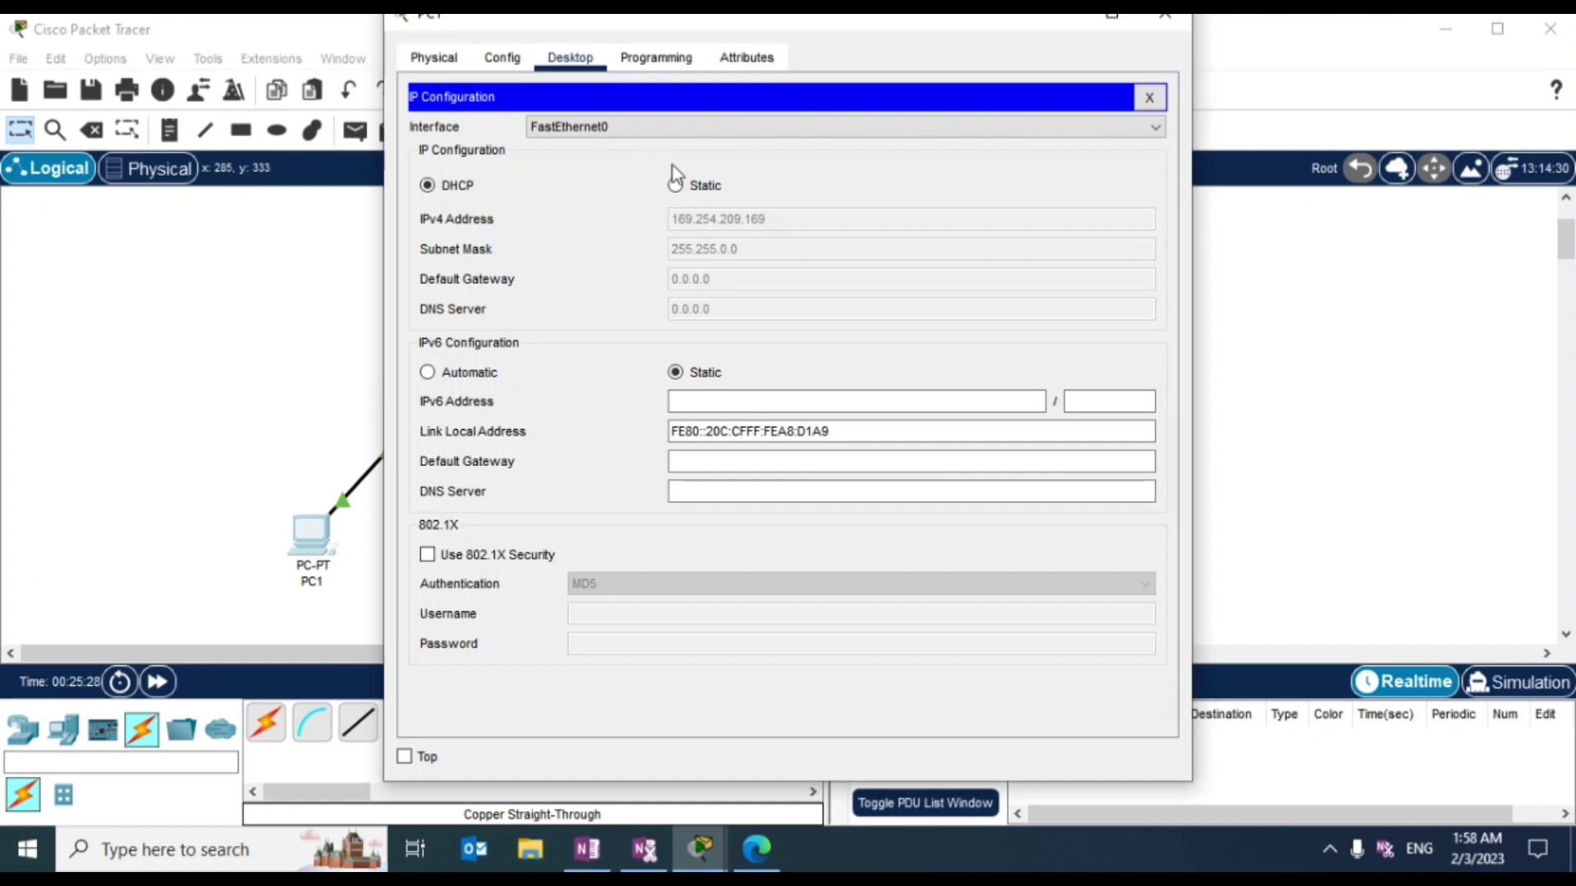
left_click(700, 187)
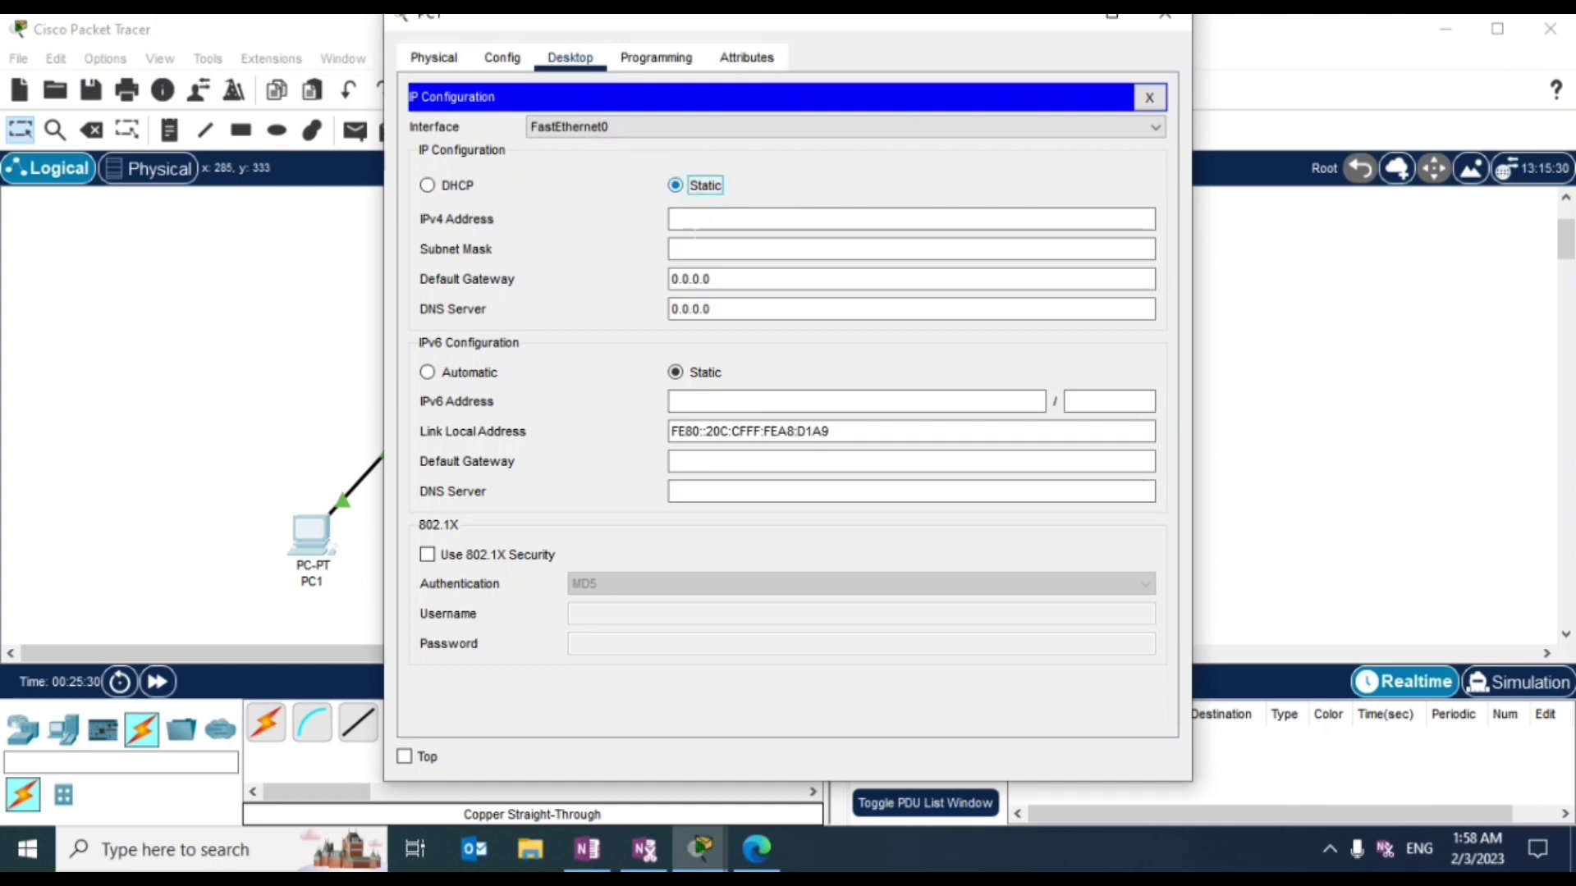
left_click(462, 190)
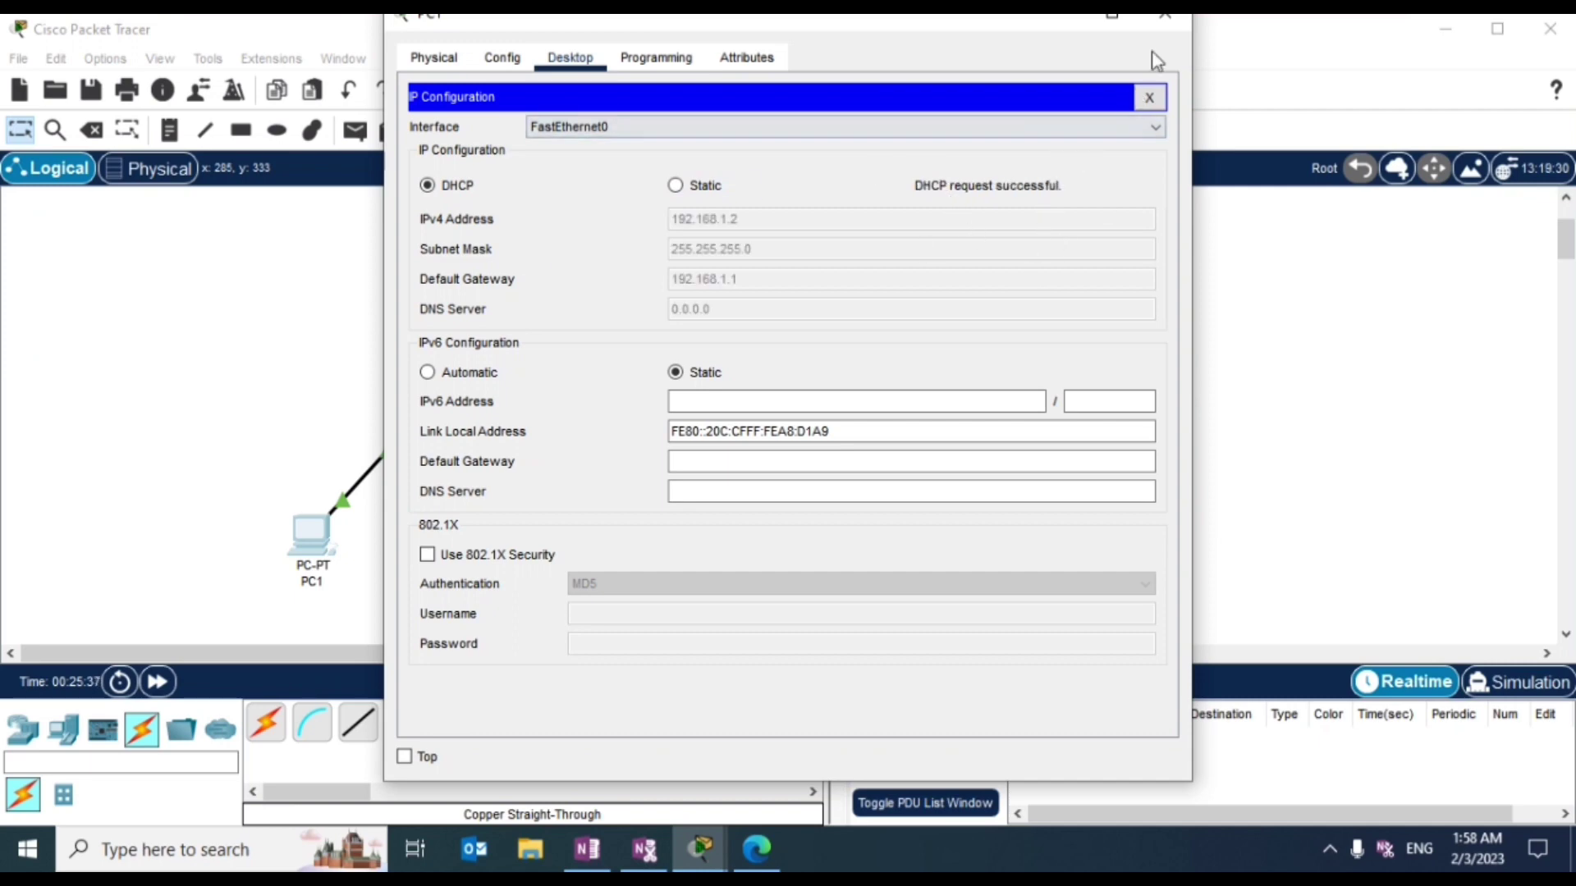
left_click(1167, 25)
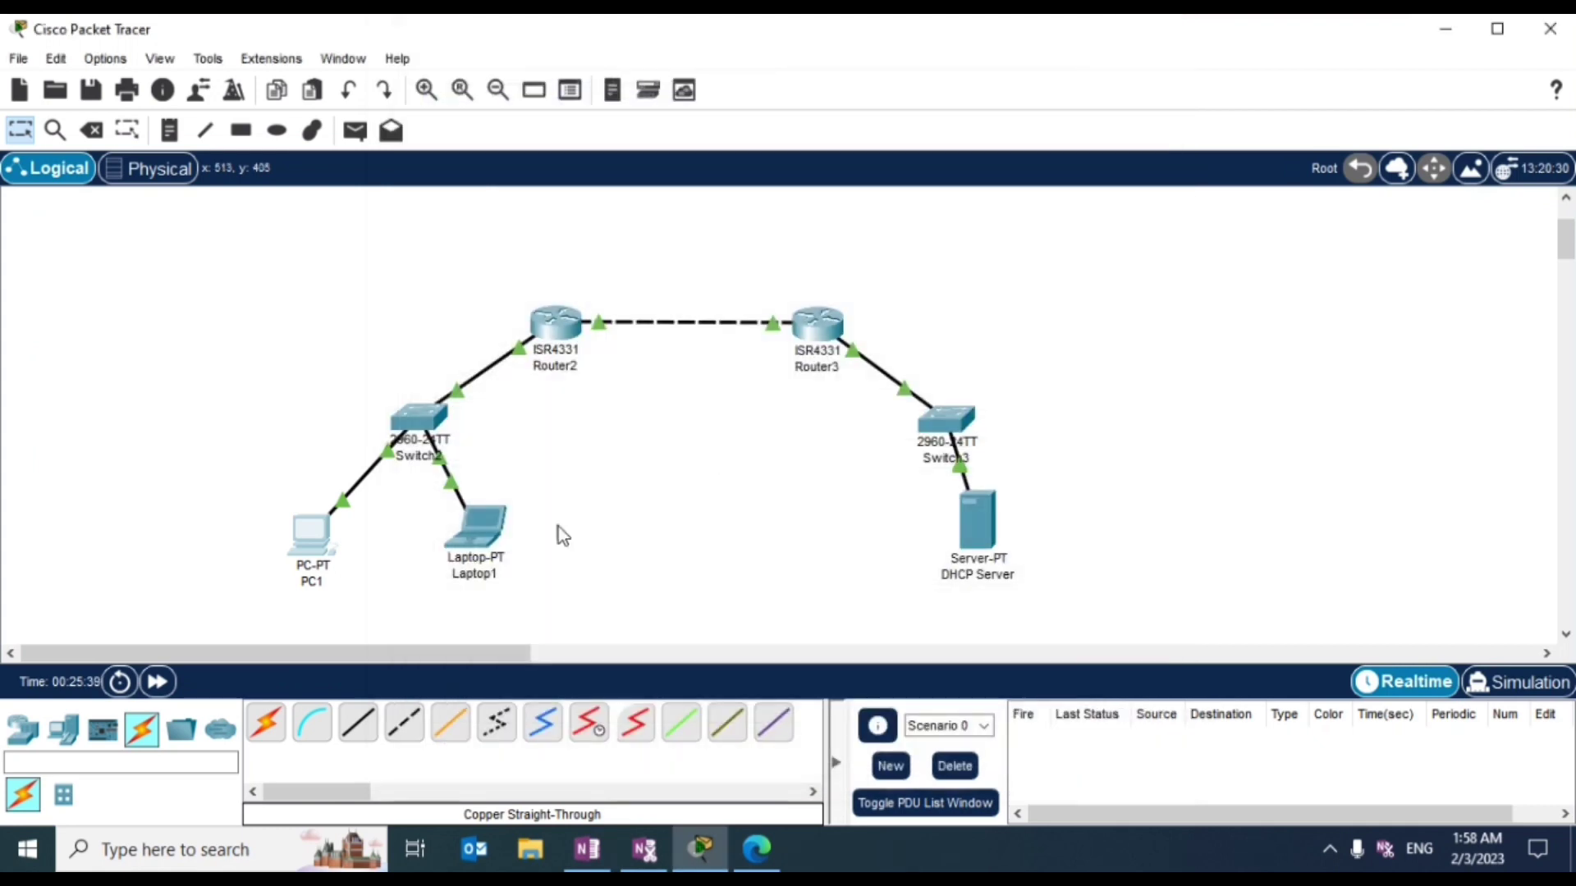
Step: Switch Laptop1's IP configuration from static to DHCP and close its window
left_click(480, 564)
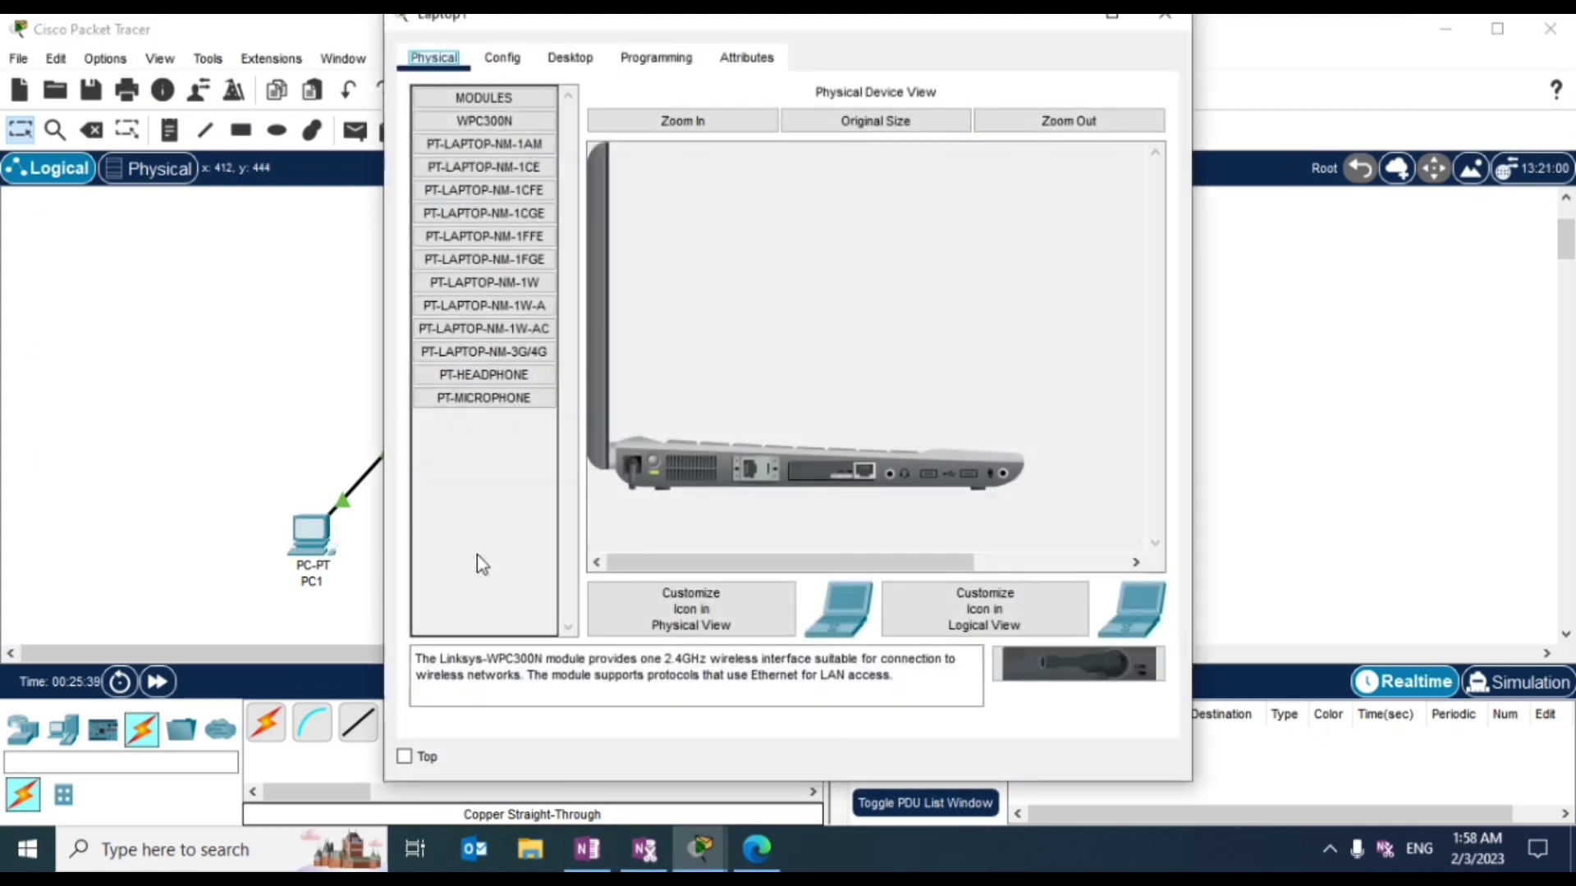
left_click(587, 60)
left_click(535, 172)
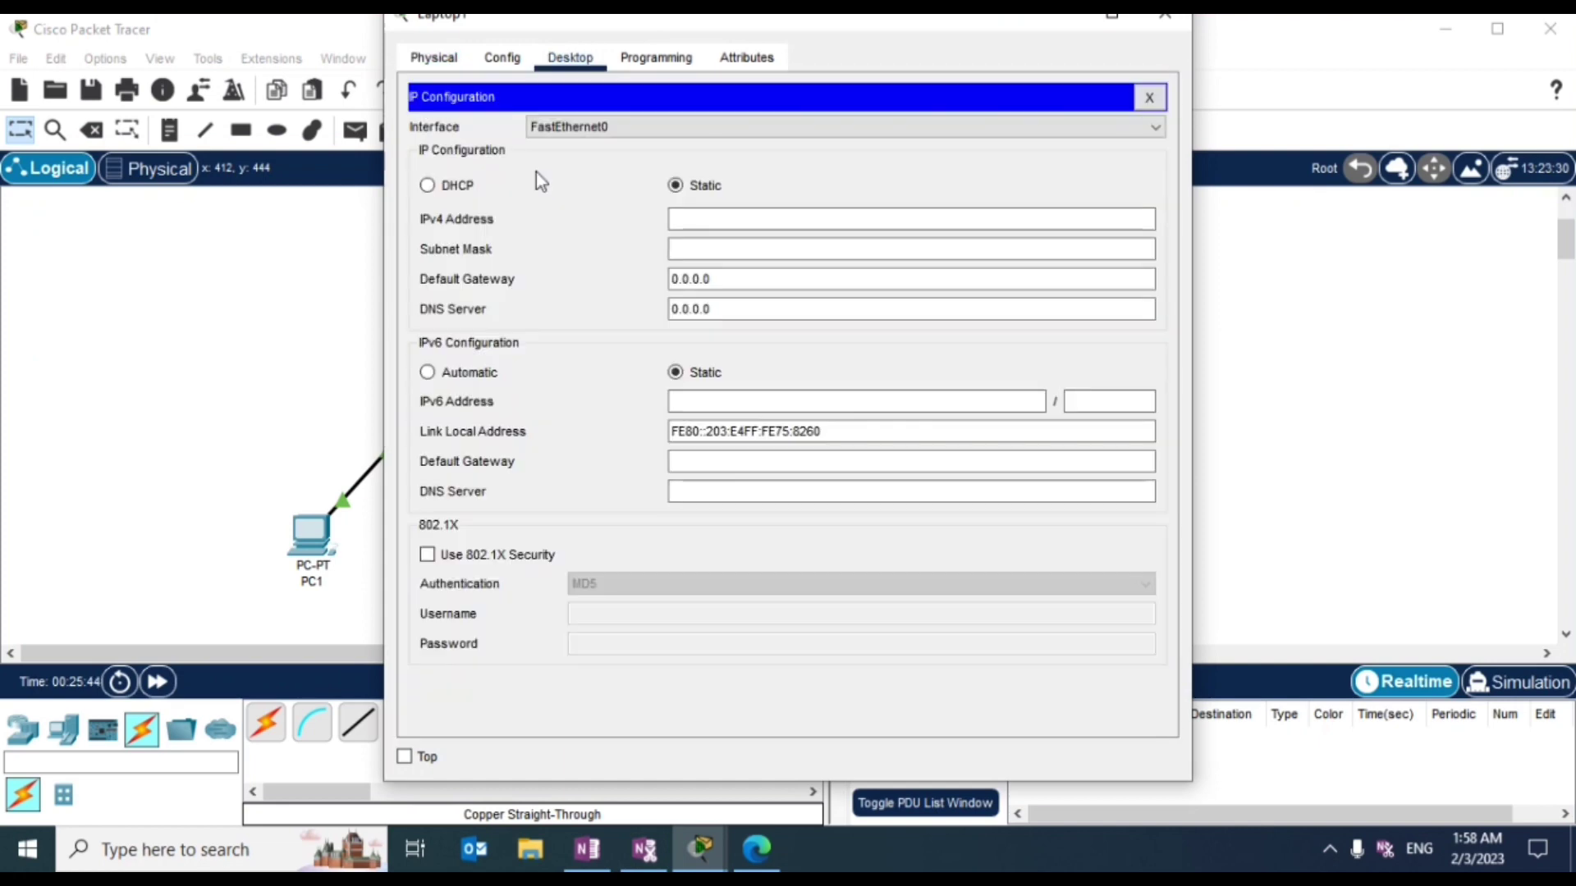
left_click(457, 187)
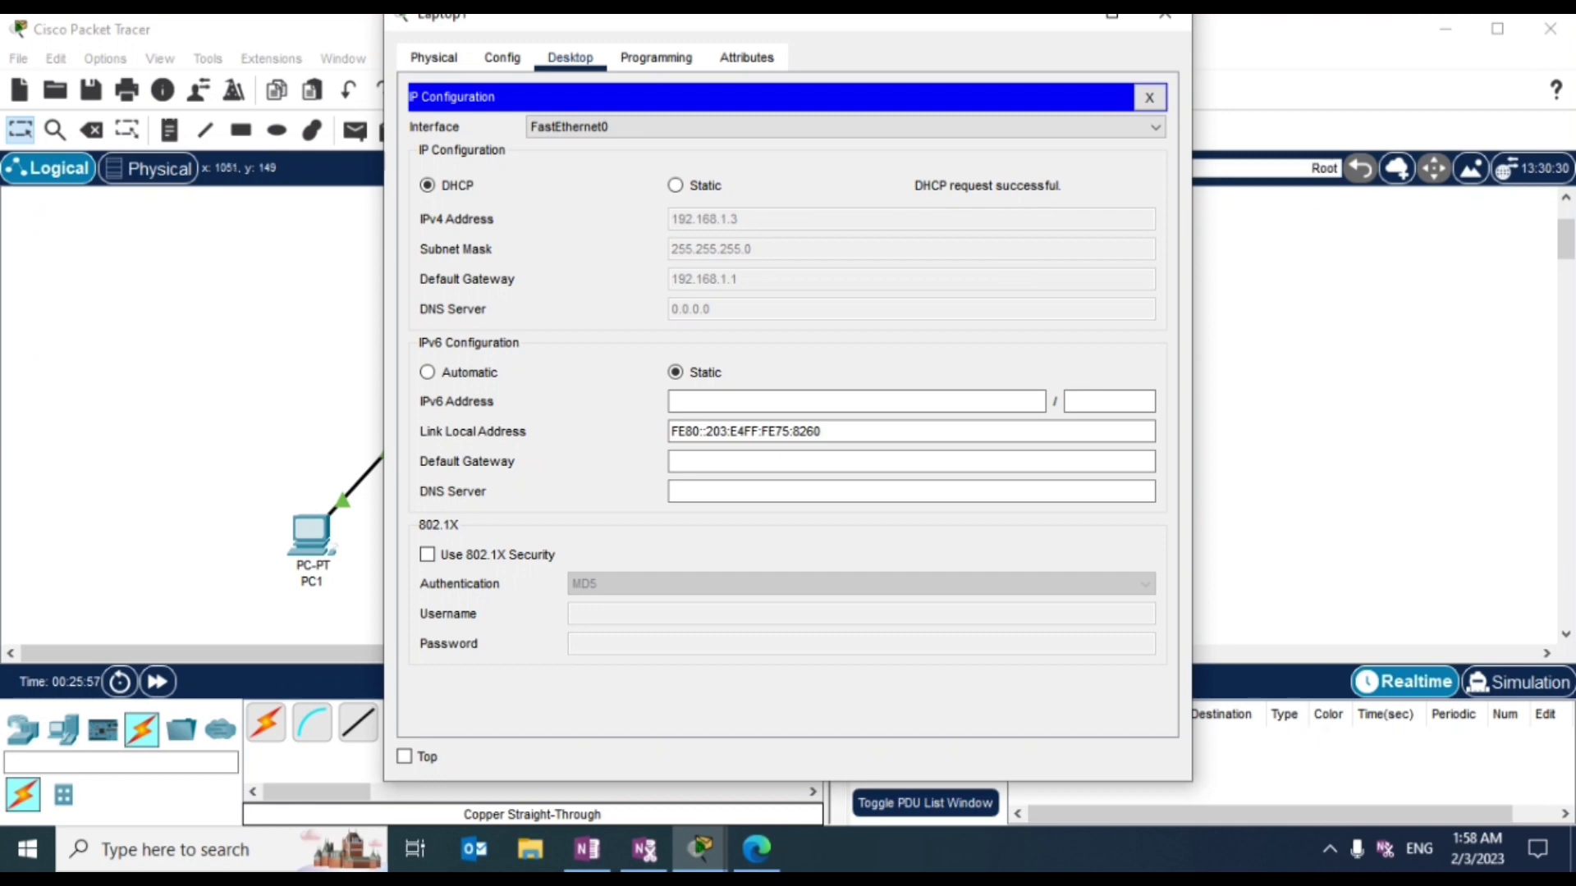
left_click(1164, 15)
Step: Ping the DHCP server at 192.168.3.2 from Laptop1's command prompt, and close the laptop's window
left_click(484, 532)
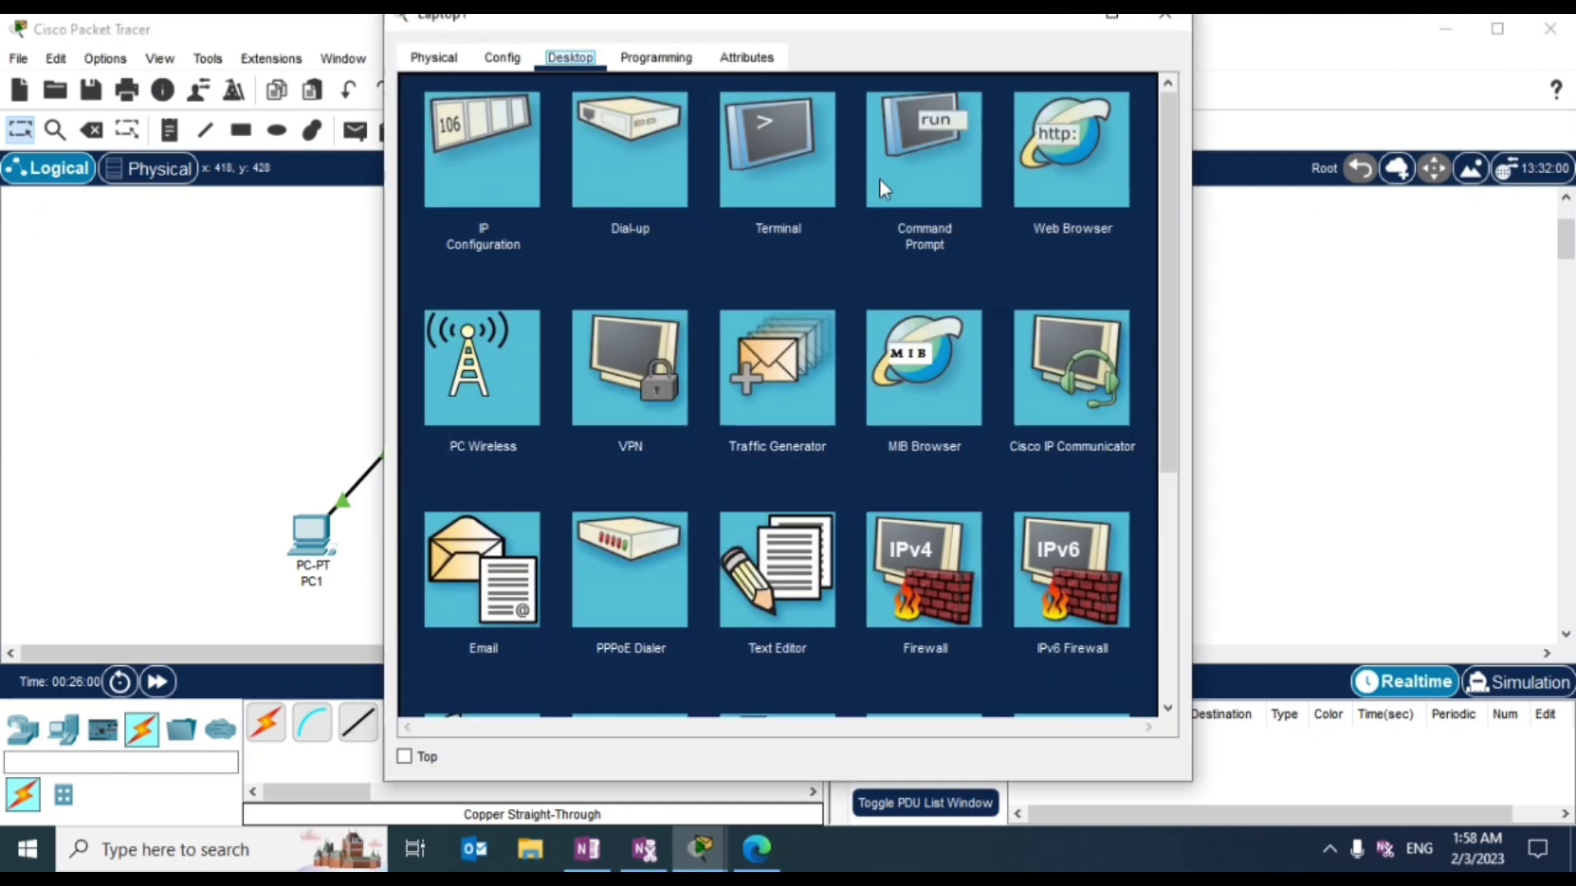
left_click(885, 163)
type("pi")
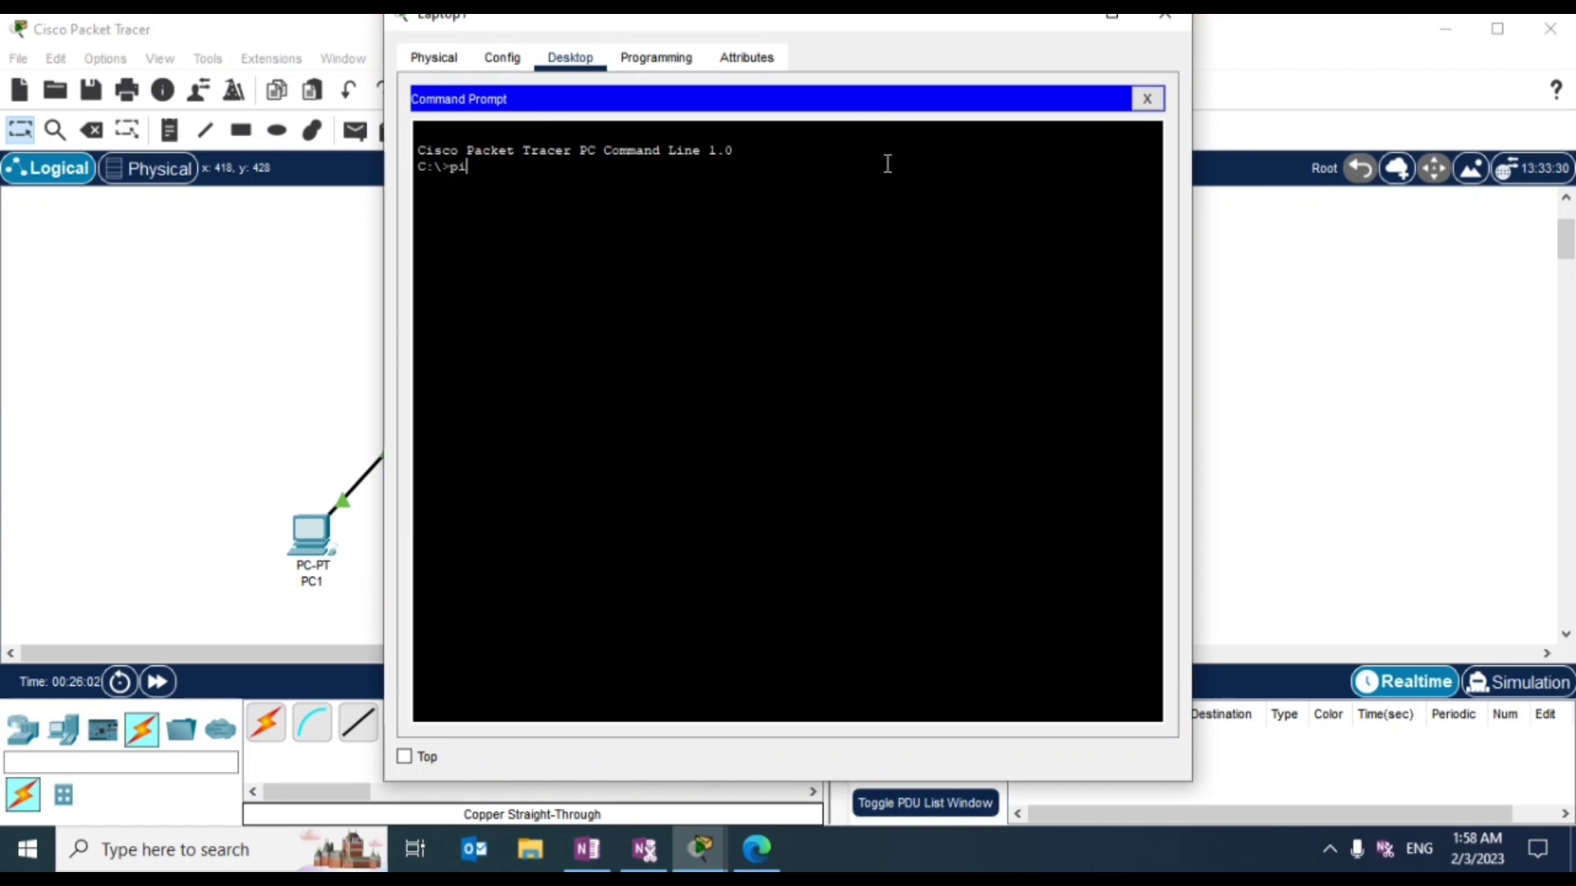
type("ng 192.1")
key("BackSpace")
type(".168.3.2")
key("Return")
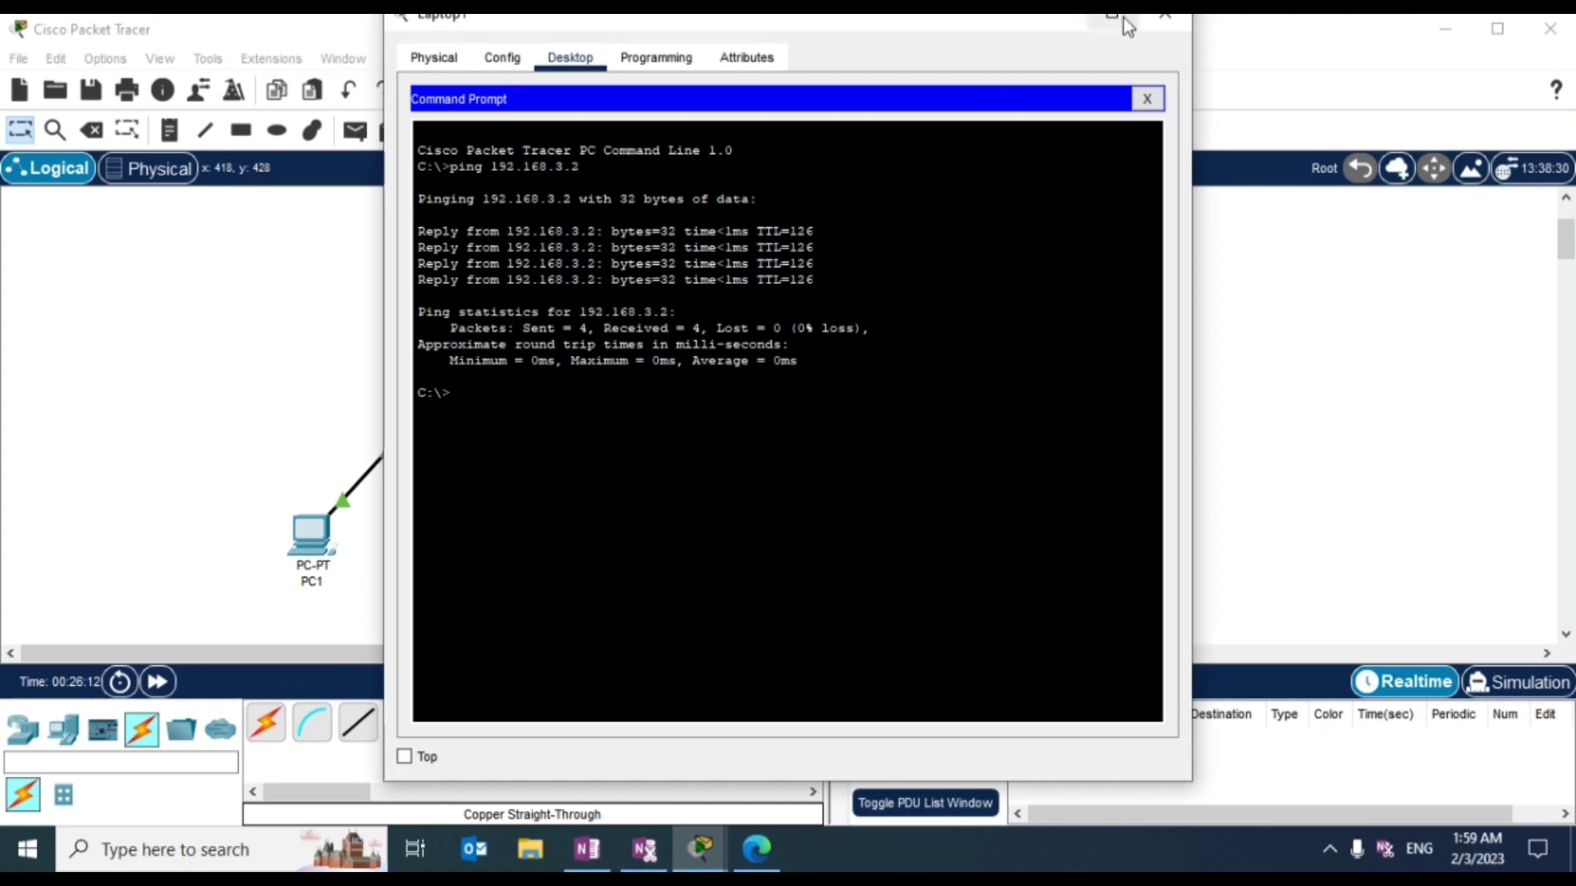
left_click(1163, 16)
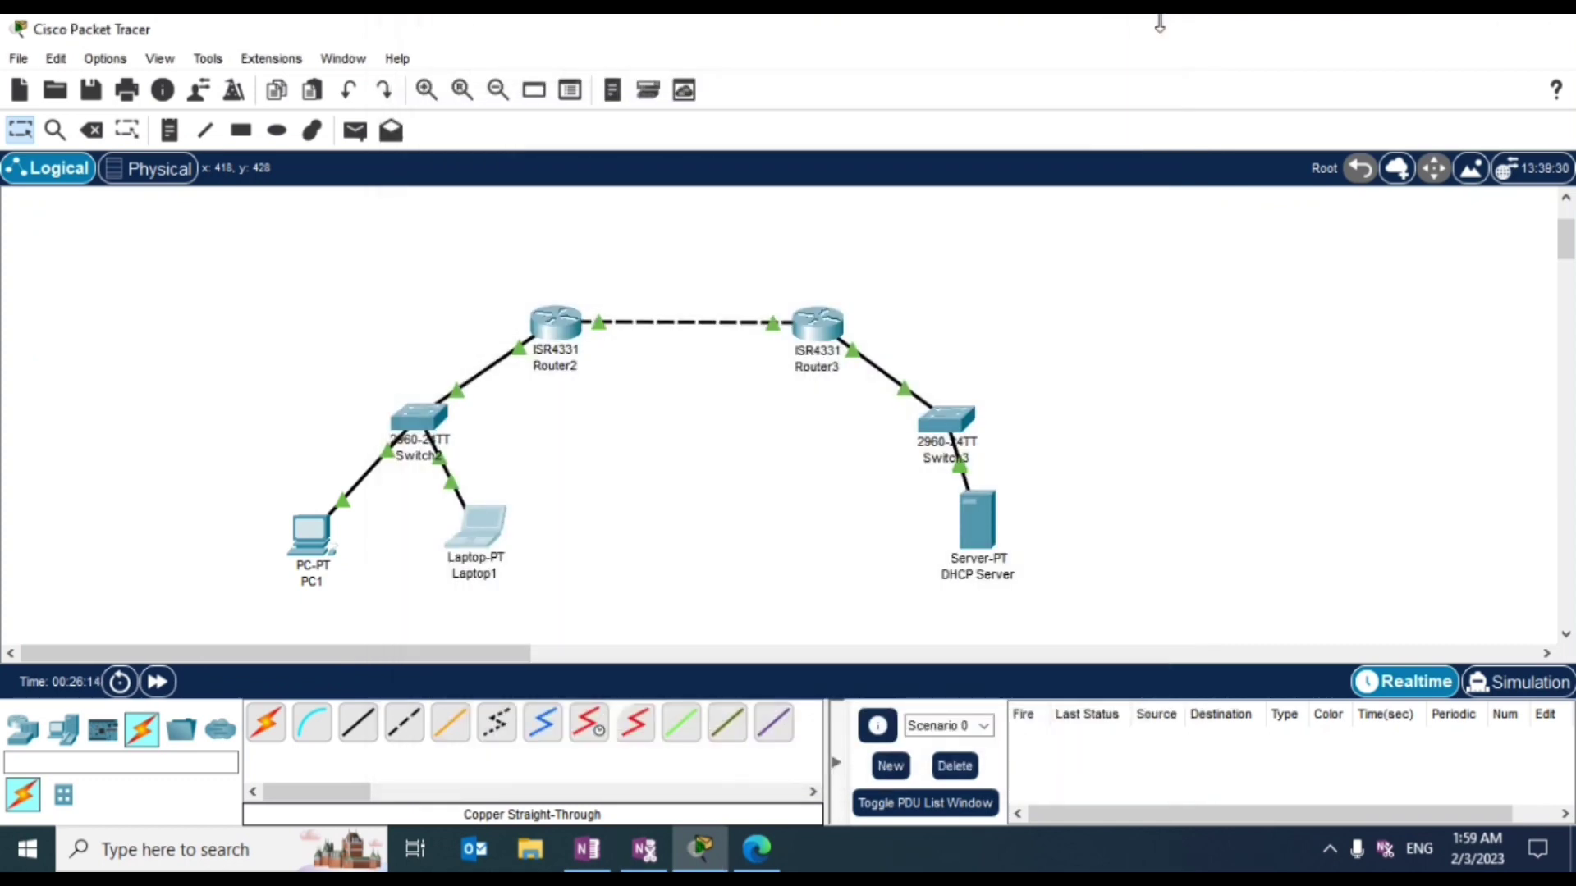
Step: Switch to OneNote to view the DHCP Relay network diagram
left_click(589, 853)
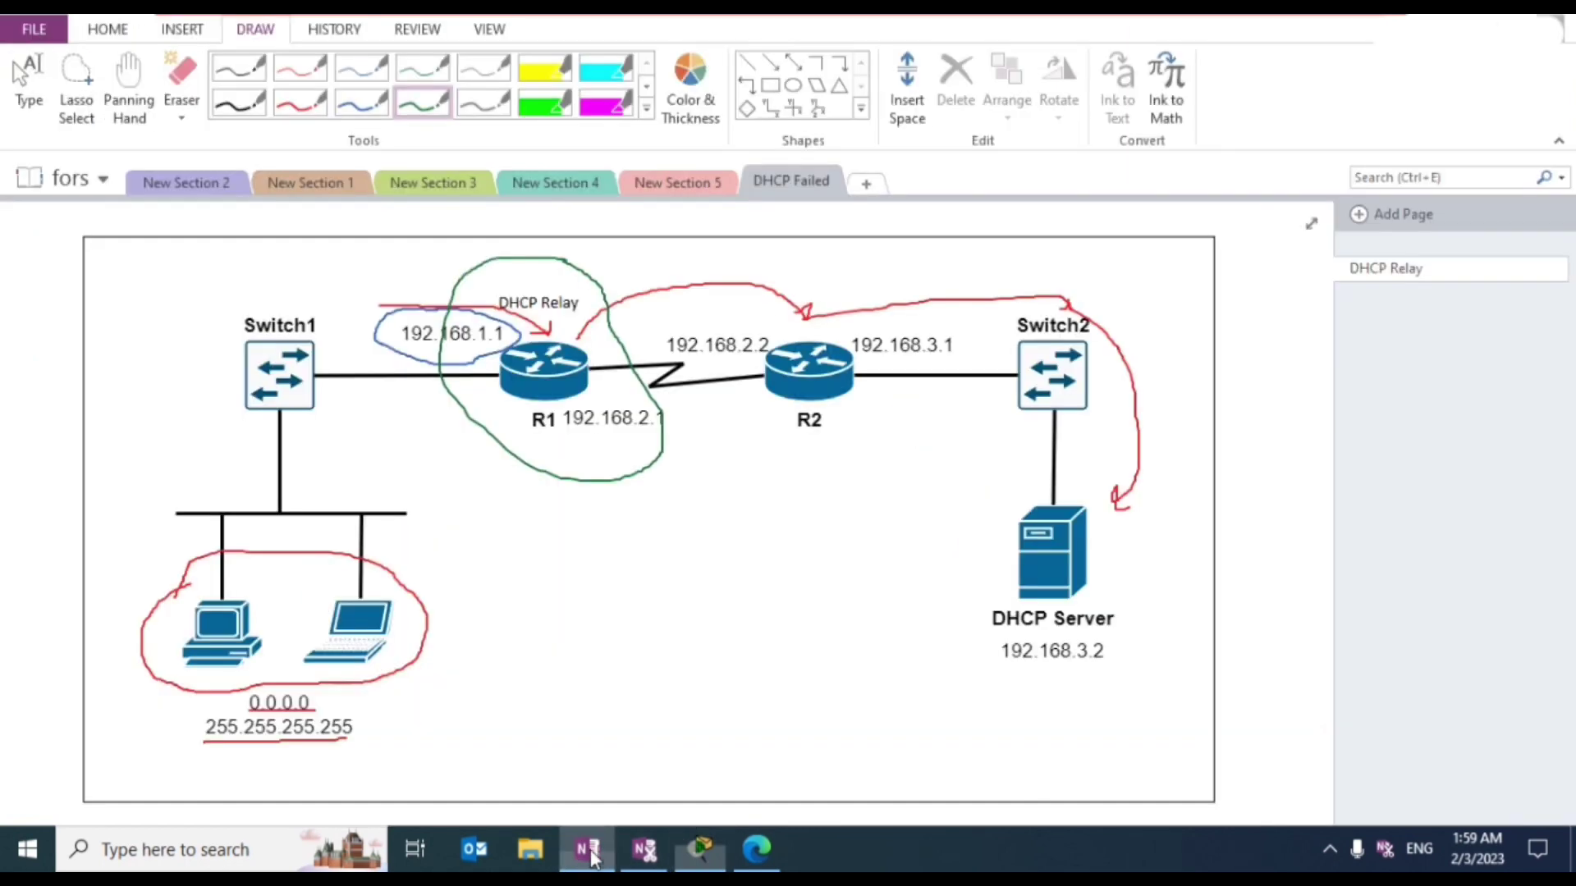